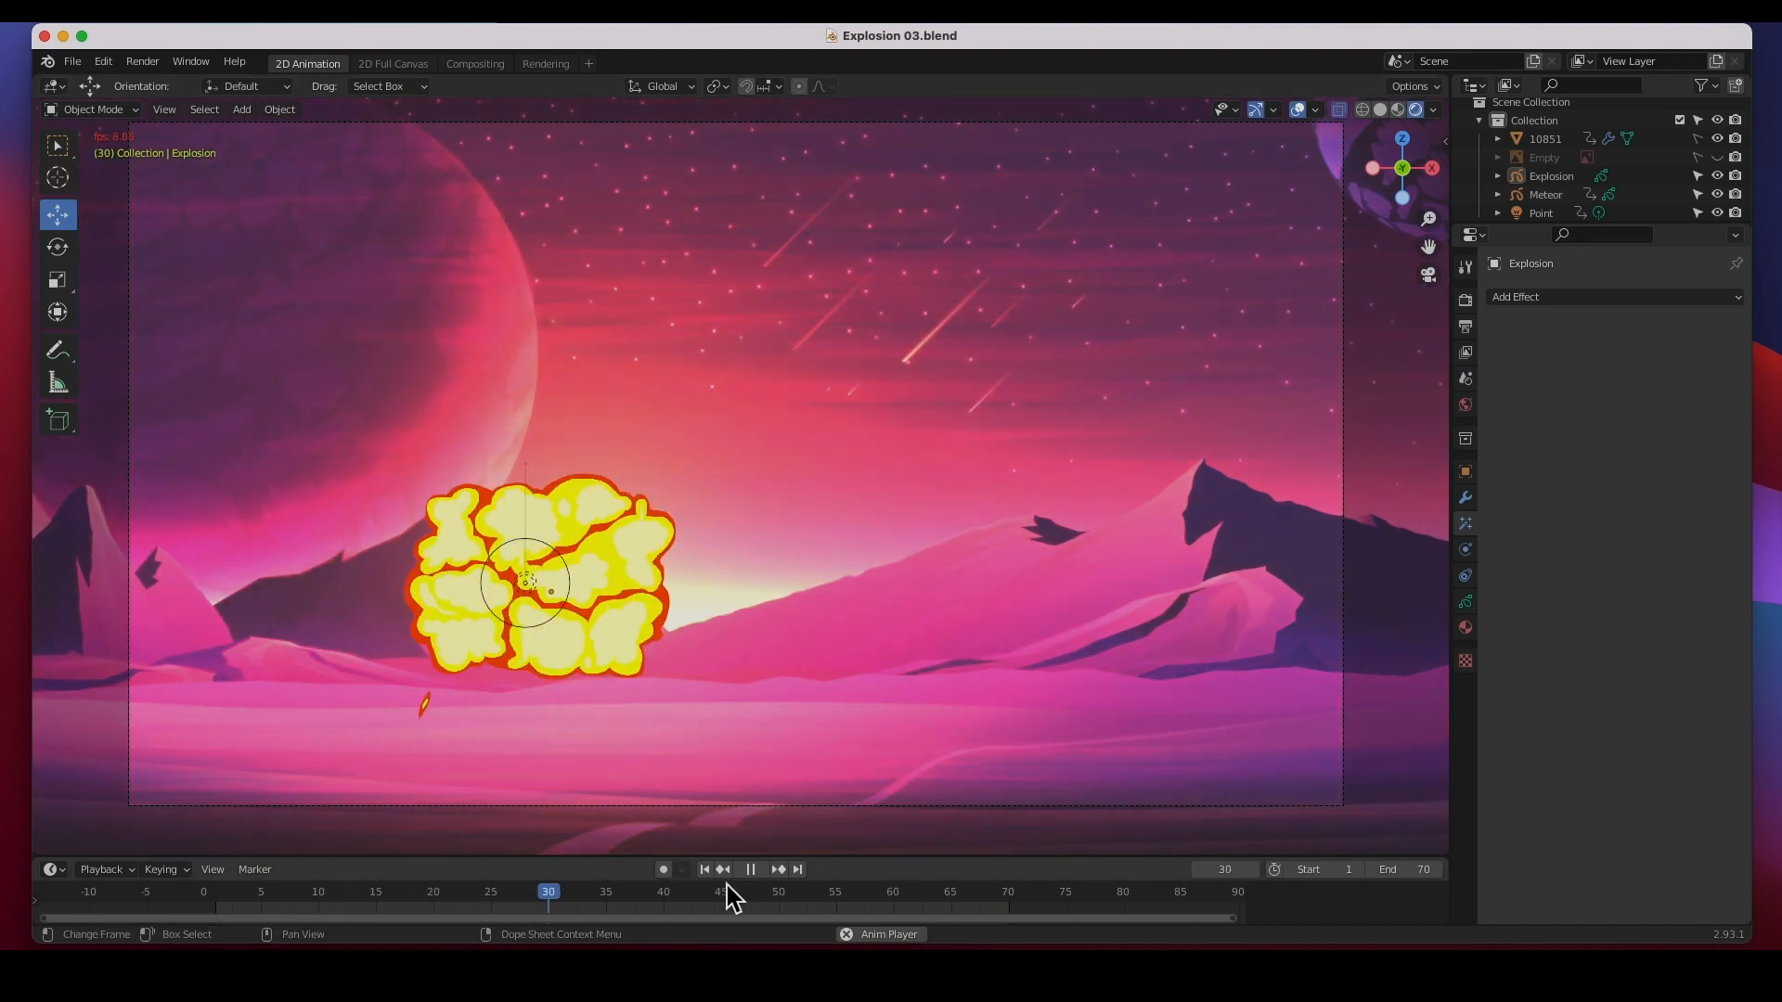
- Stop the animation playback, review the rendered ExplosionAE.mp4 from its start in the video player, and close the video
{"action": "left_click", "coordinate": [752, 873]}
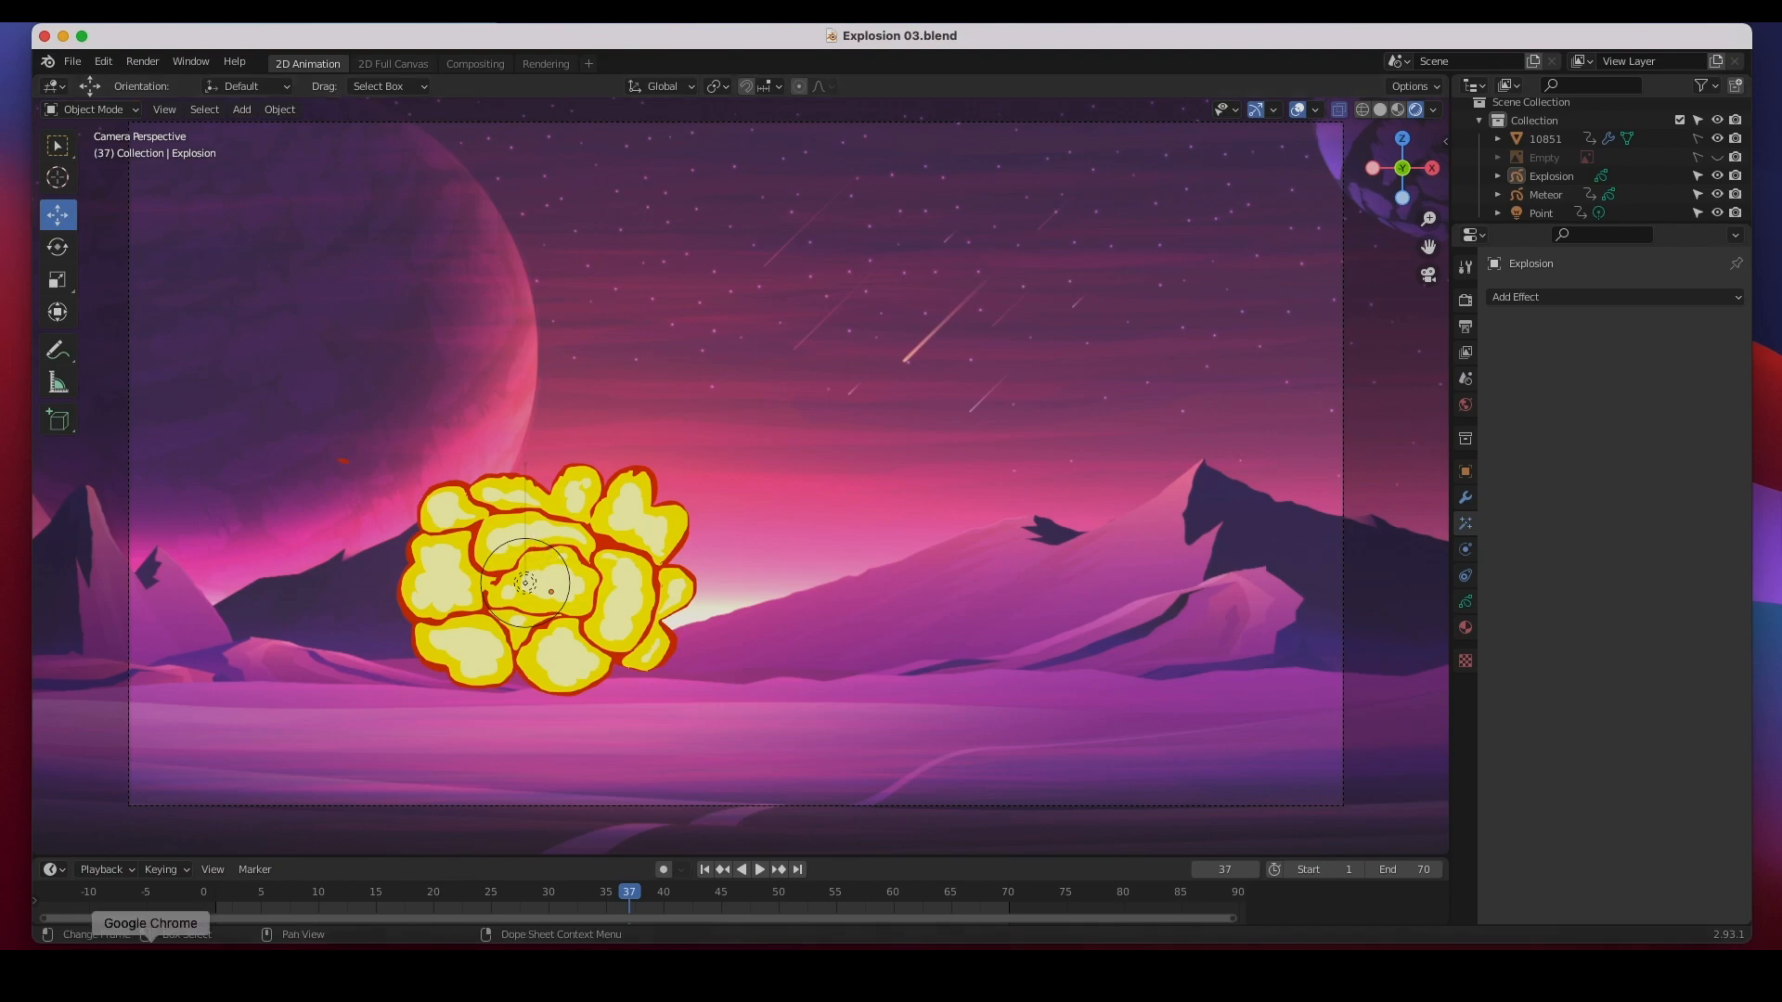
{"action": "left_click", "coordinate": [61, 969]}
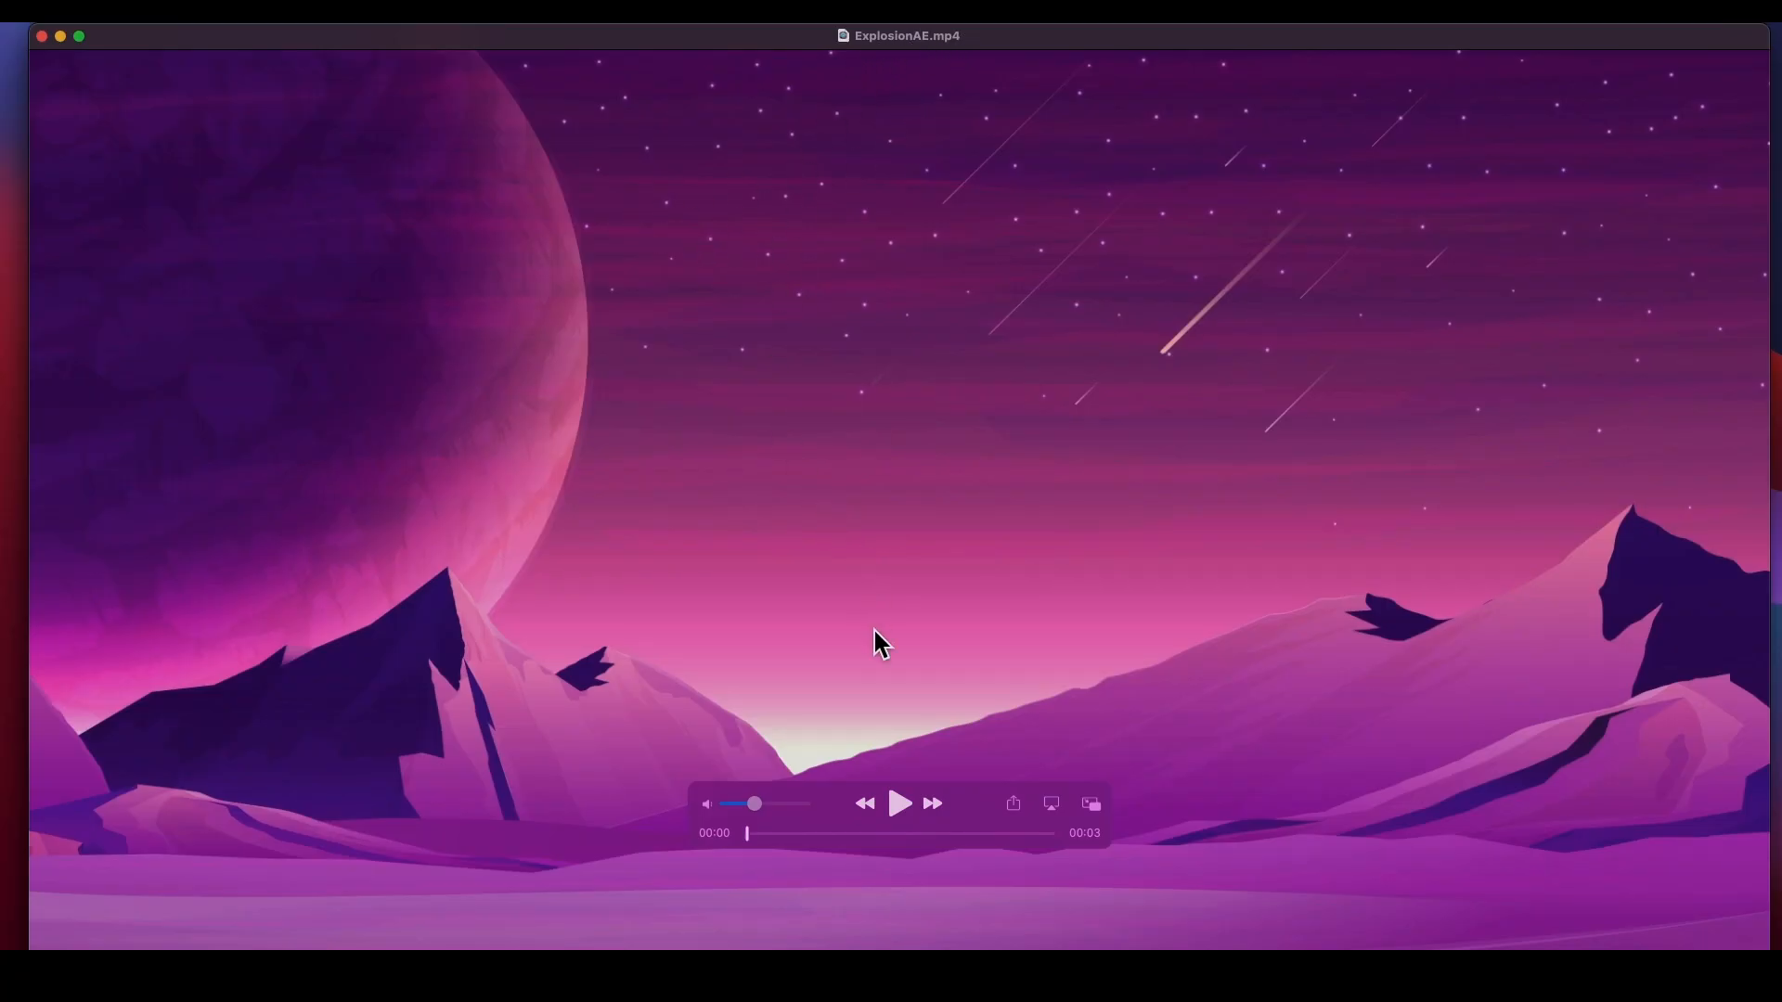
{"action": "left_click_drag", "start_coordinate": [953, 801], "coordinate": [937, 909]}
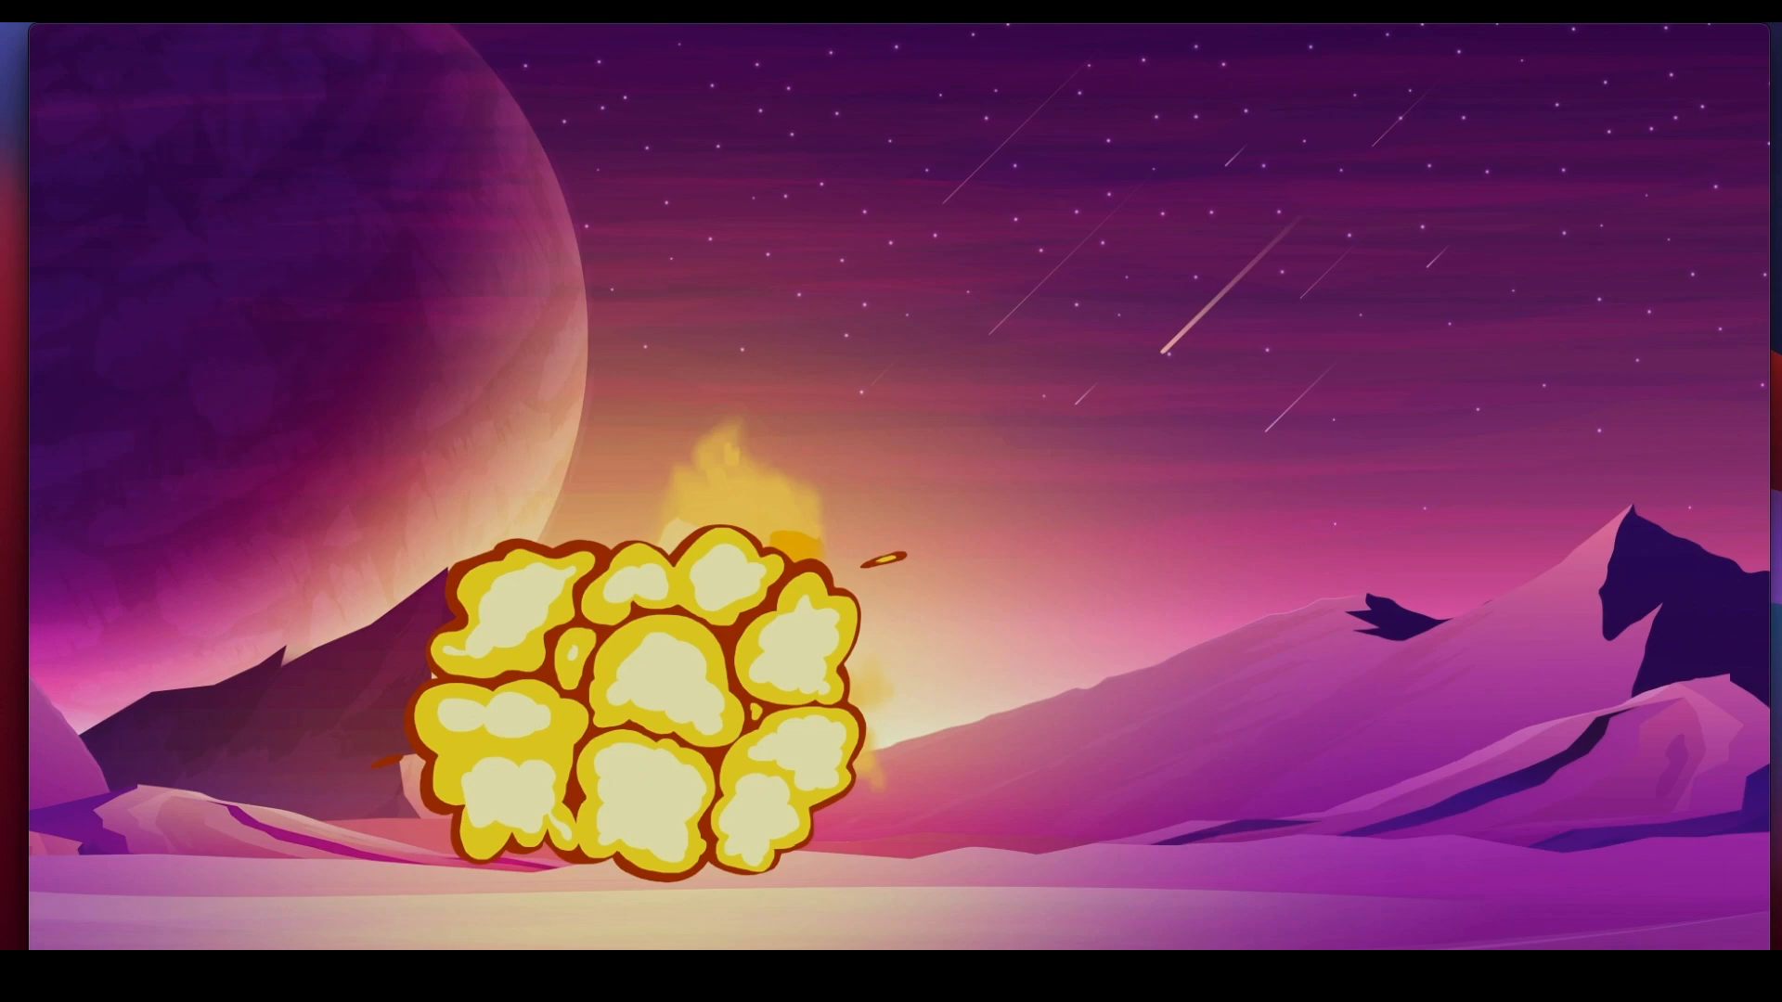
{"action": "mouse_move", "coordinate": [701, 562]}
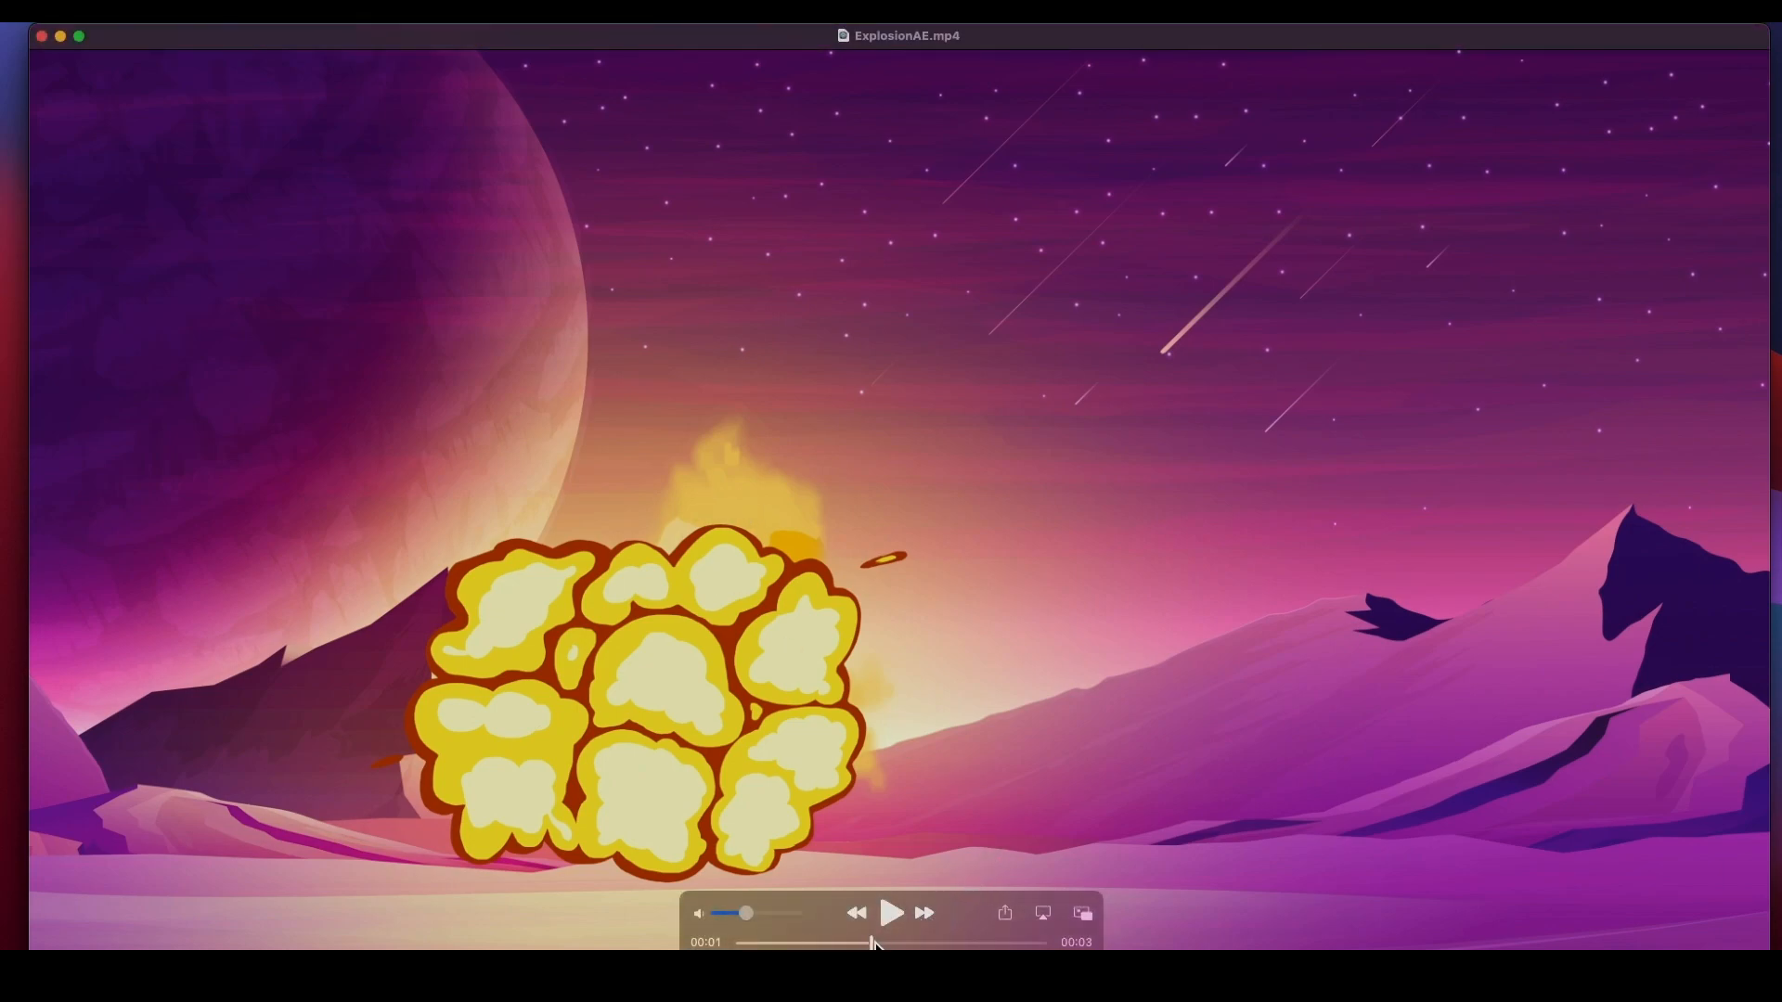
{"action": "left_click_drag", "start_coordinate": [873, 942], "coordinate": [738, 942]}
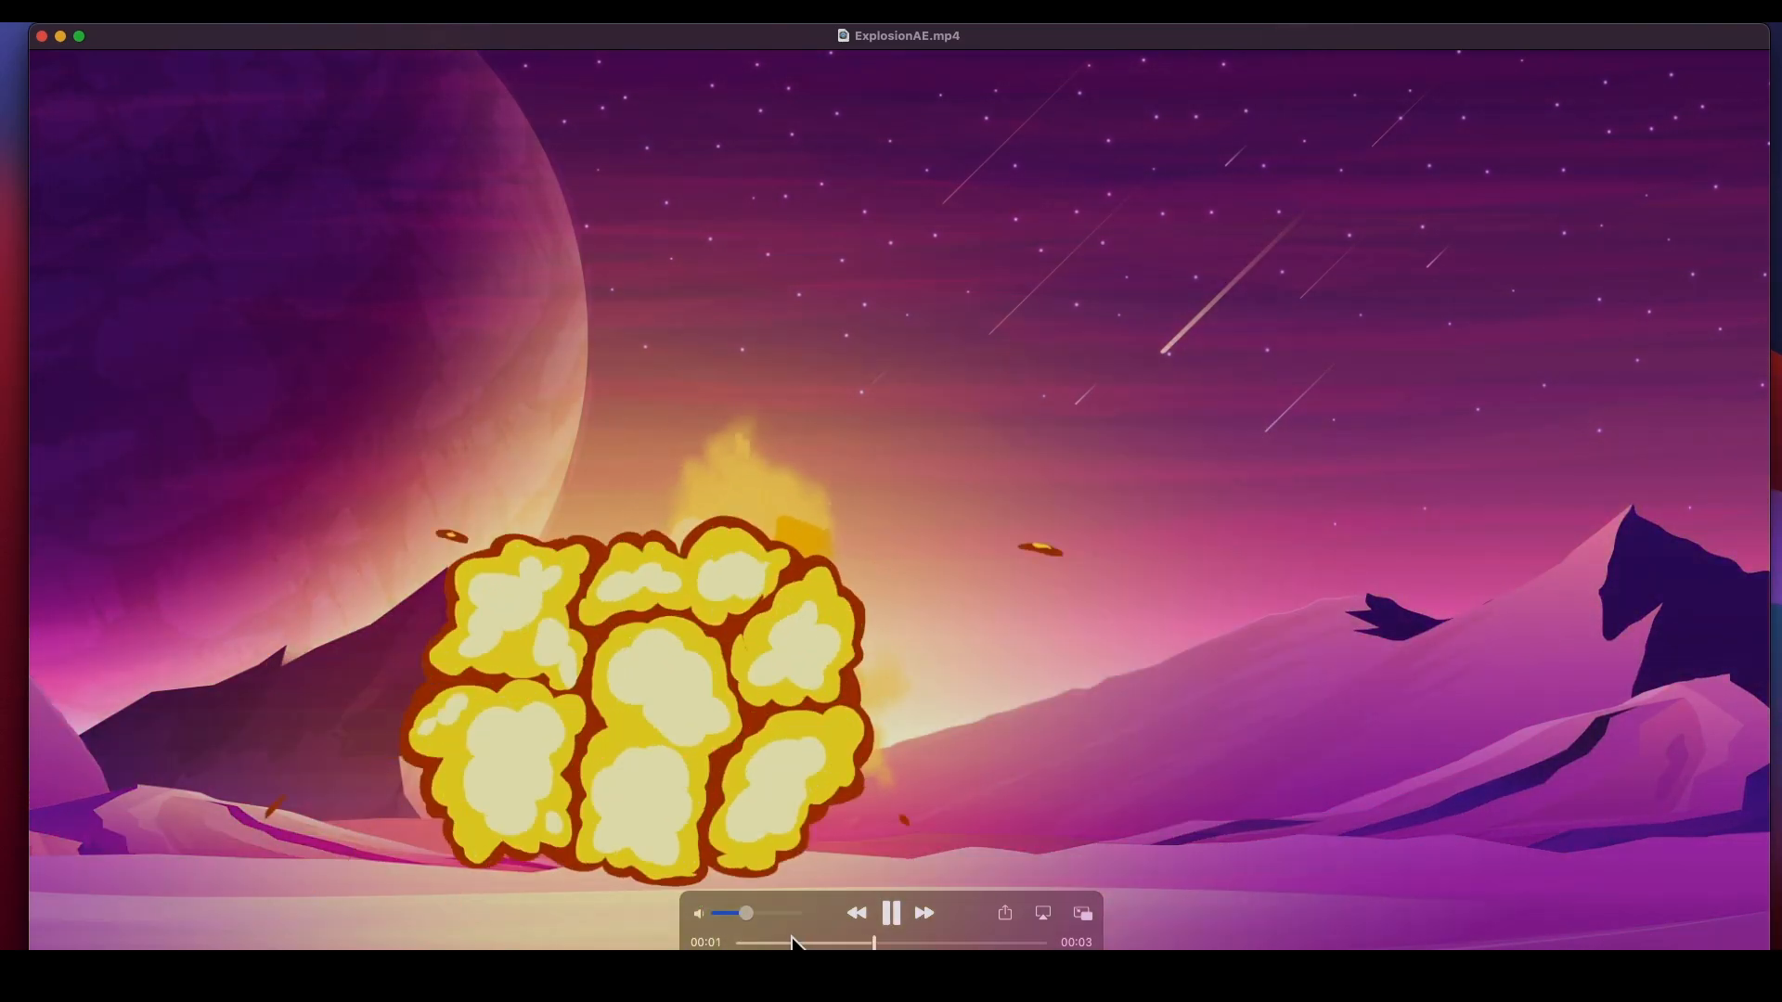
{"action": "left_click", "coordinate": [776, 915]}
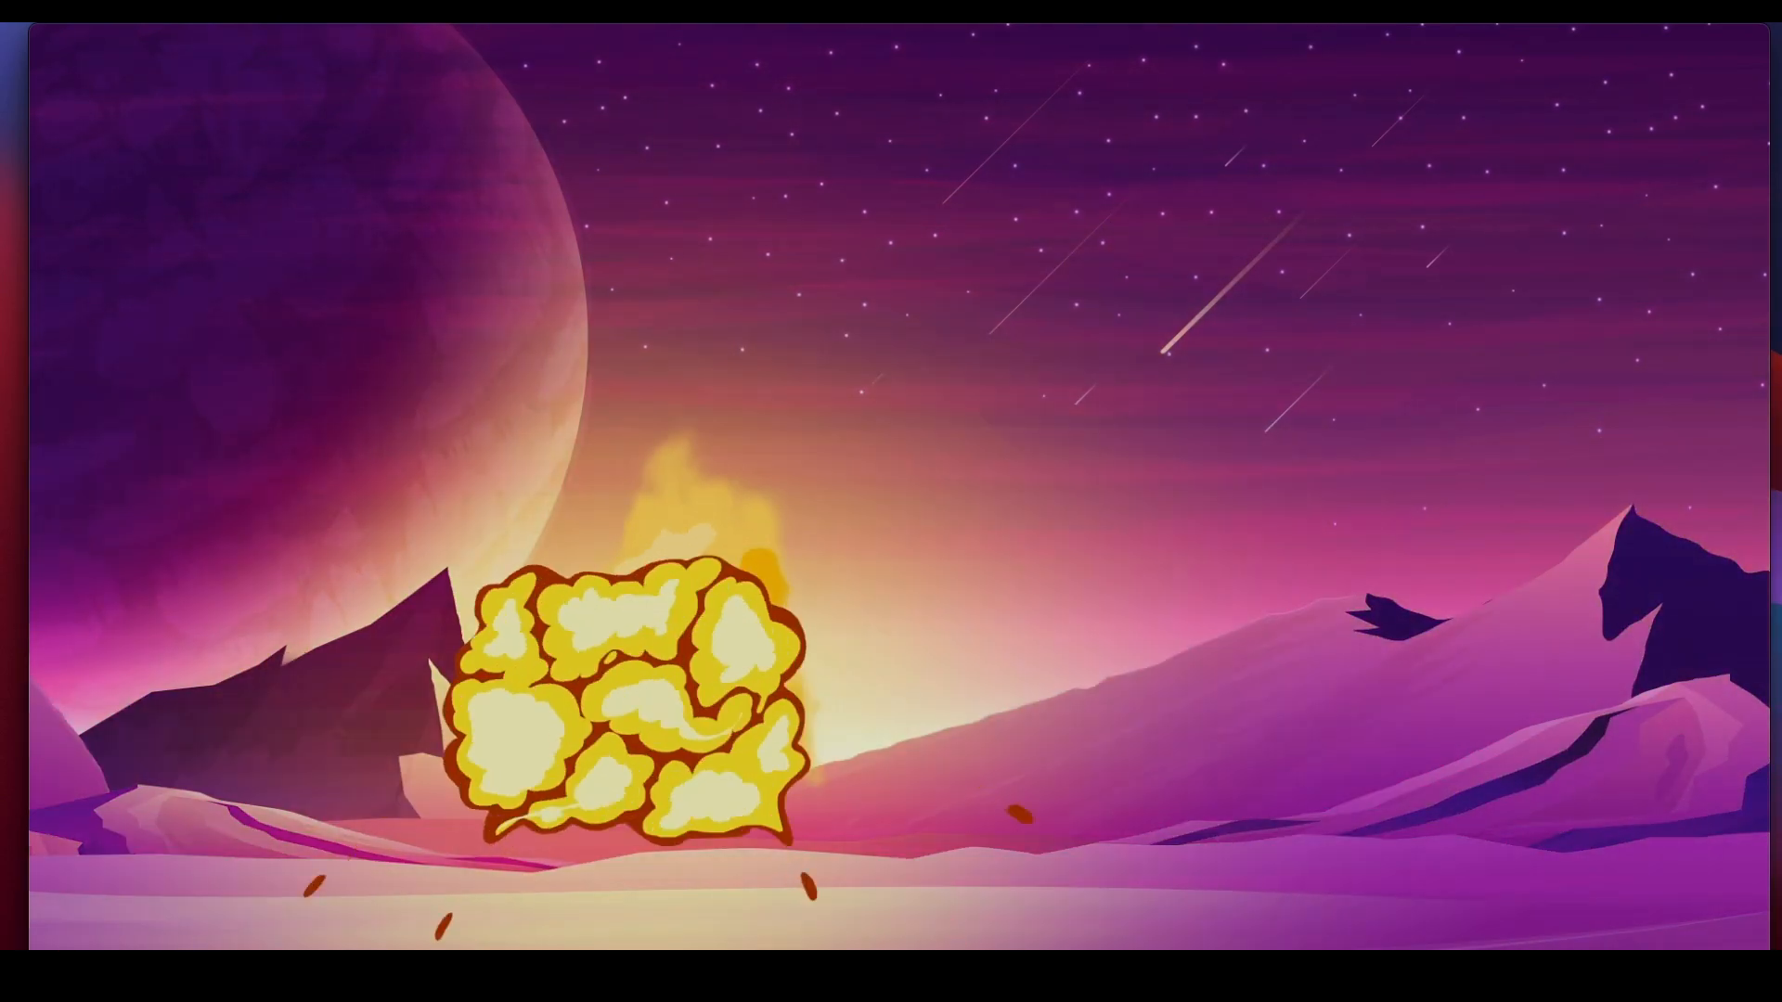
{"action": "mouse_move", "coordinate": [600, 239]}
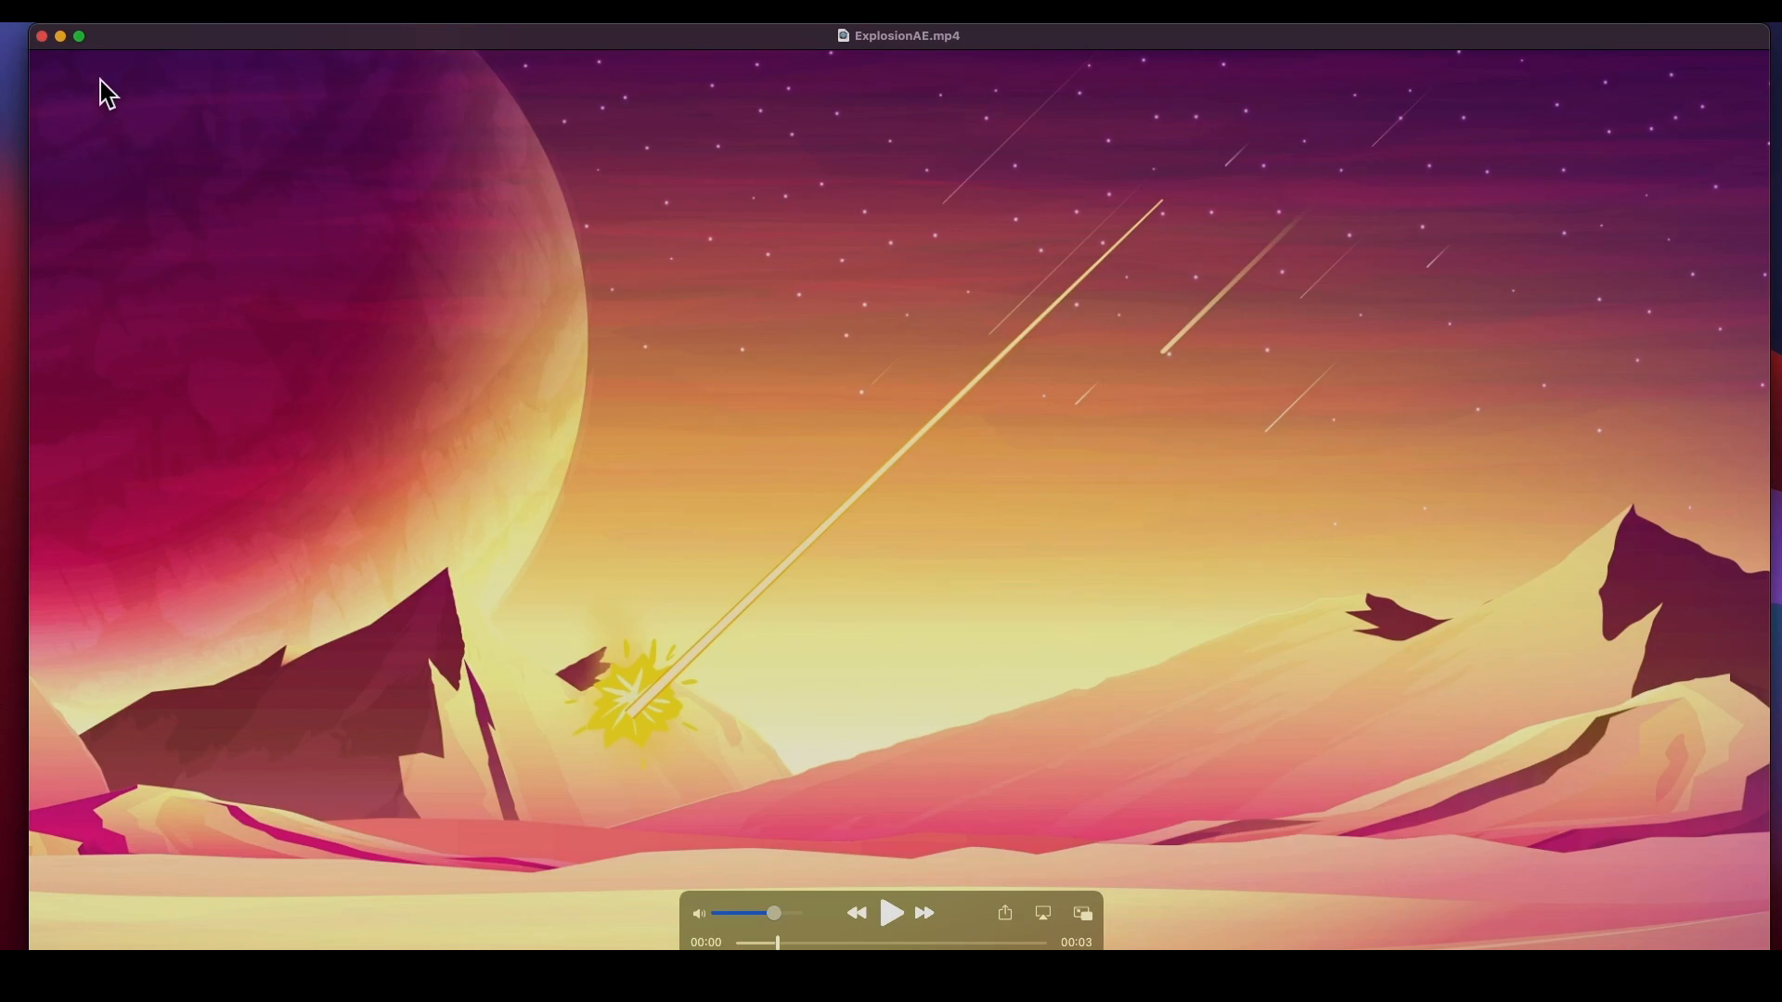
{"action": "left_click", "coordinate": [41, 36]}
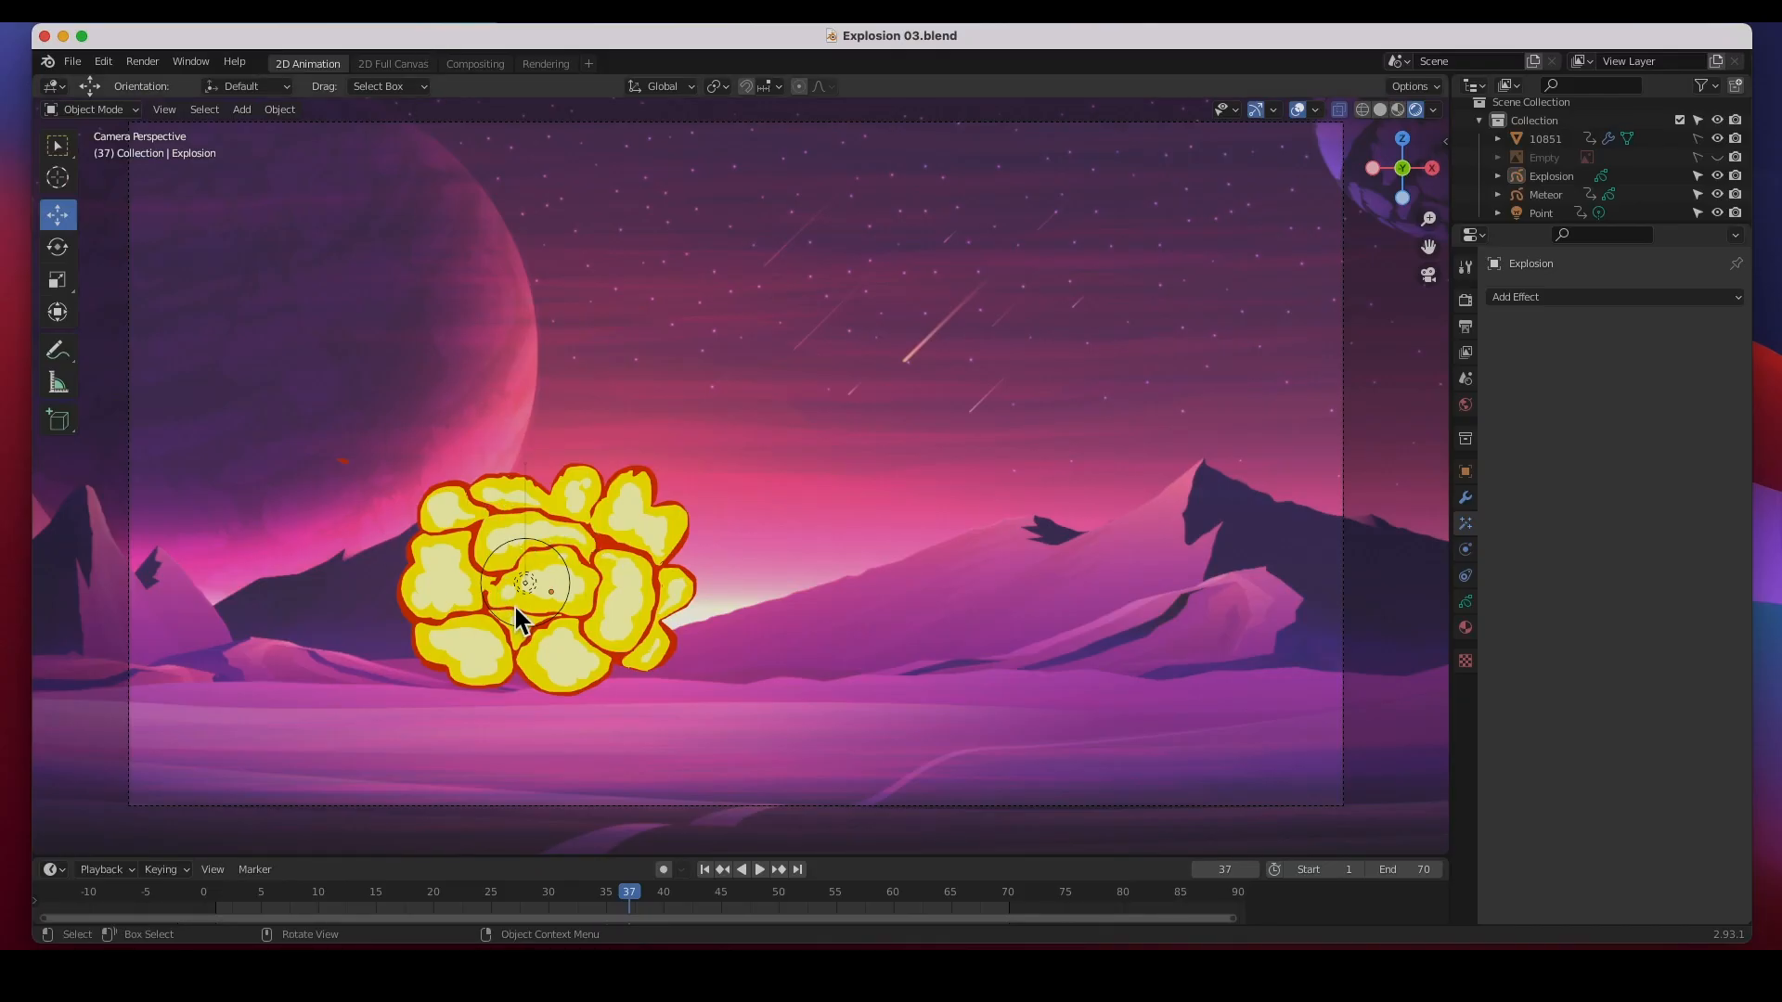
- Open the recent file Explosion 02.blend
{"action": "left_click", "coordinate": [72, 61]}
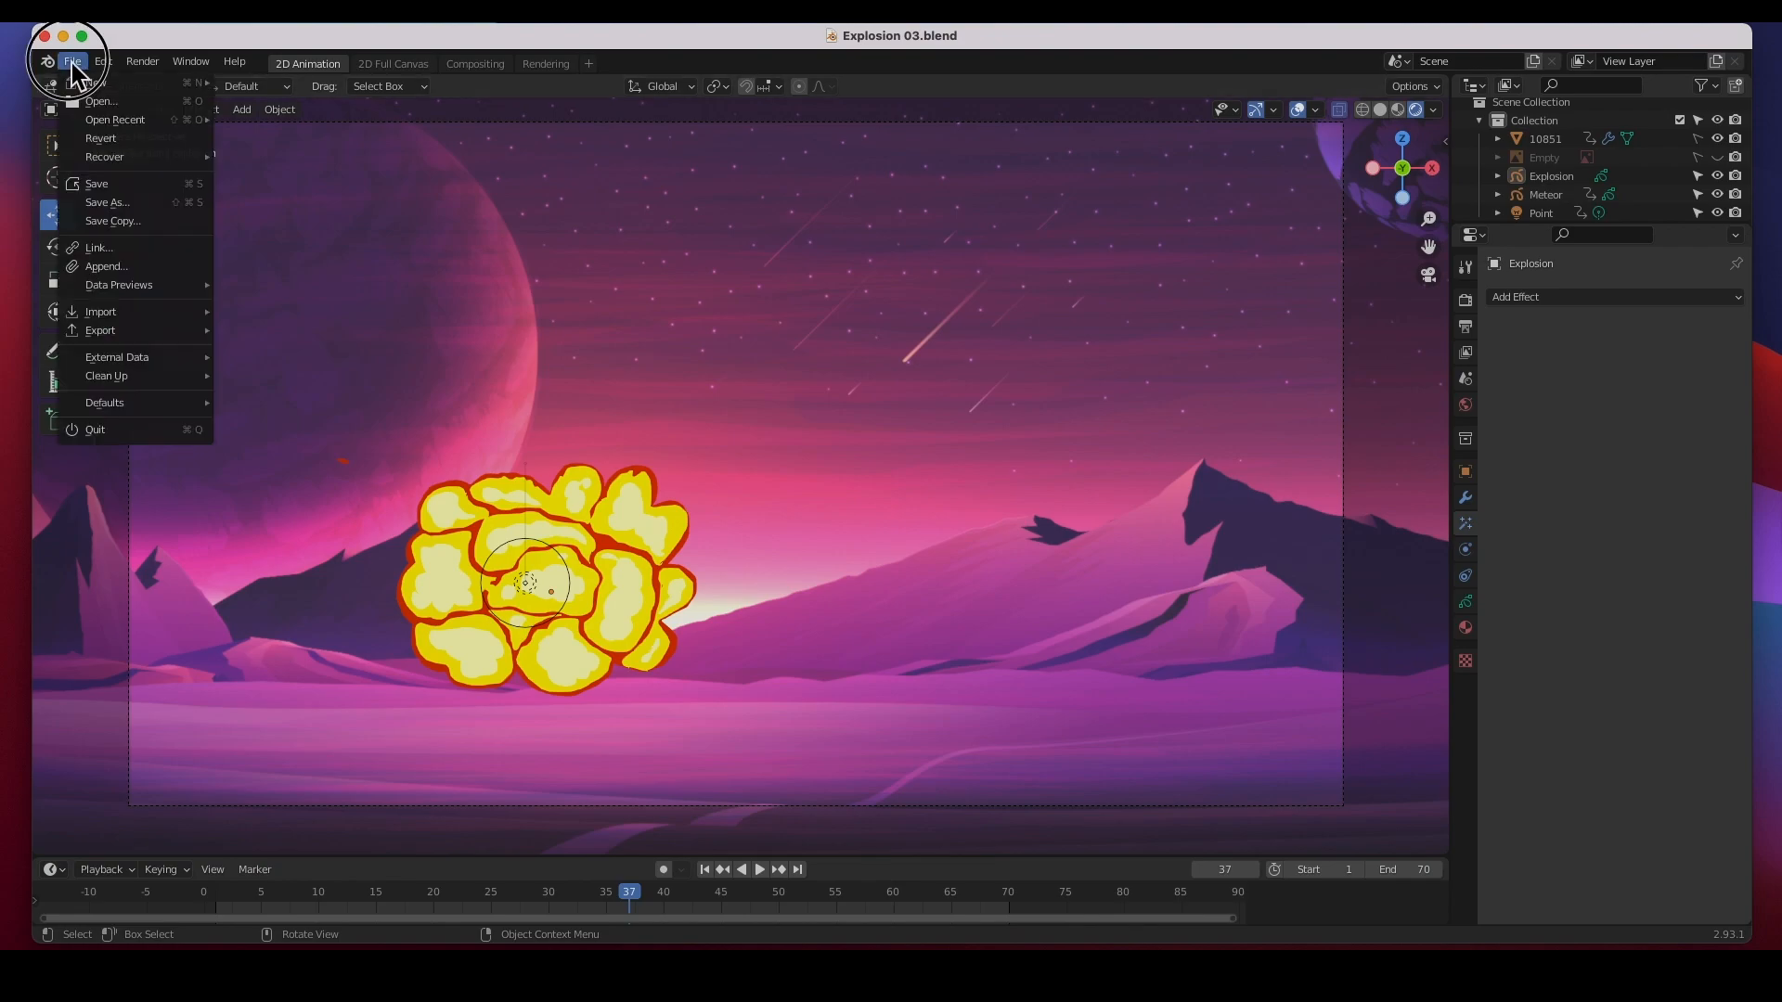
{"action": "mouse_move", "coordinate": [149, 118]}
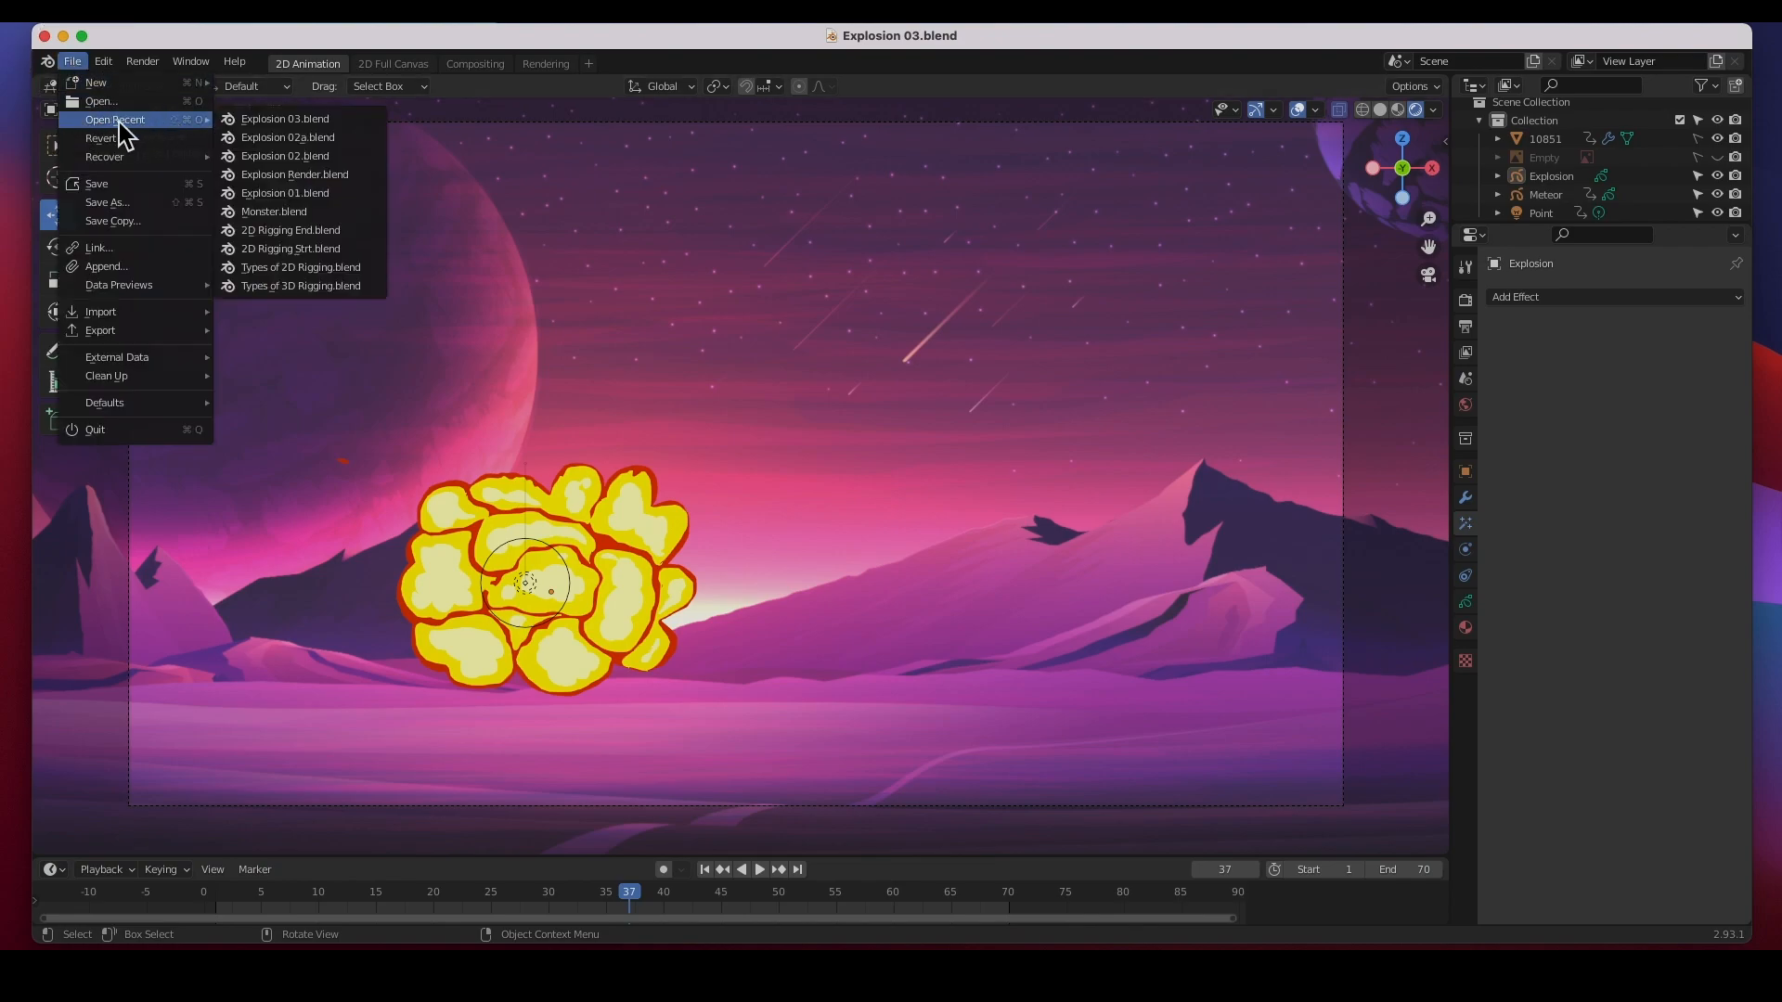
{"action": "left_click", "coordinate": [265, 156]}
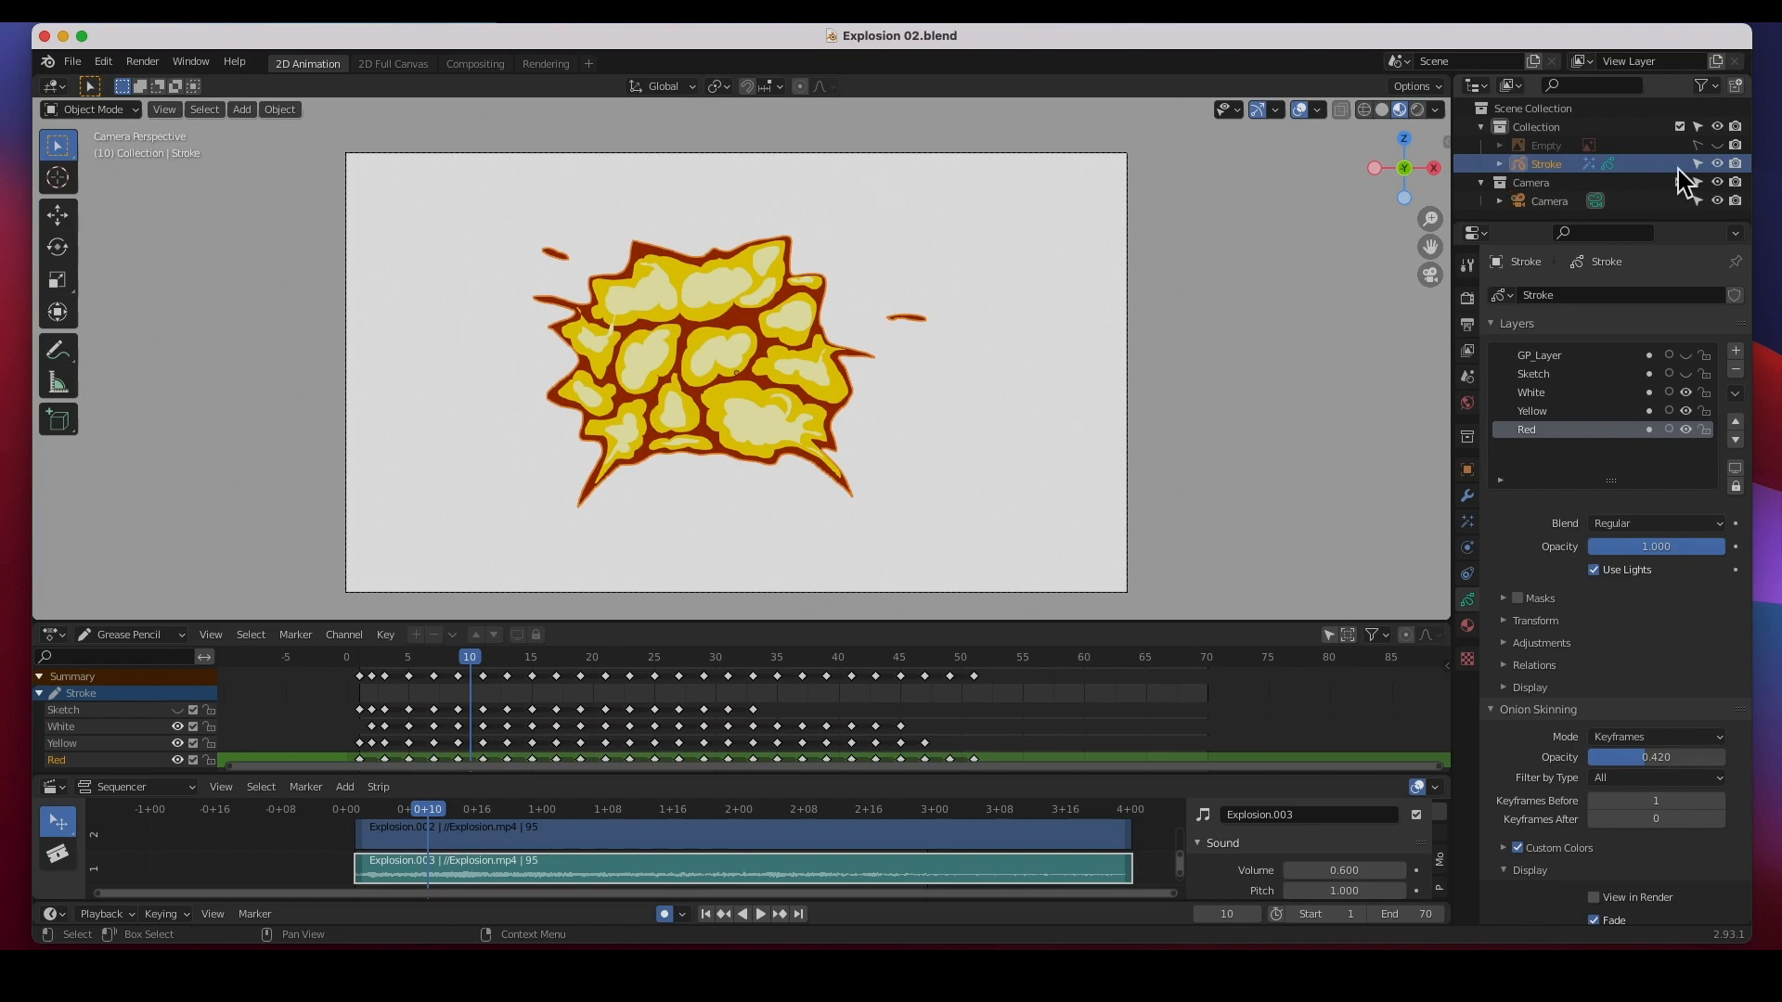
- Hide the Stroke object and show the Empty that holds the Explosion.mp4 reference video
{"action": "left_click", "coordinate": [1717, 165]}
{"action": "left_click", "coordinate": [1544, 151]}
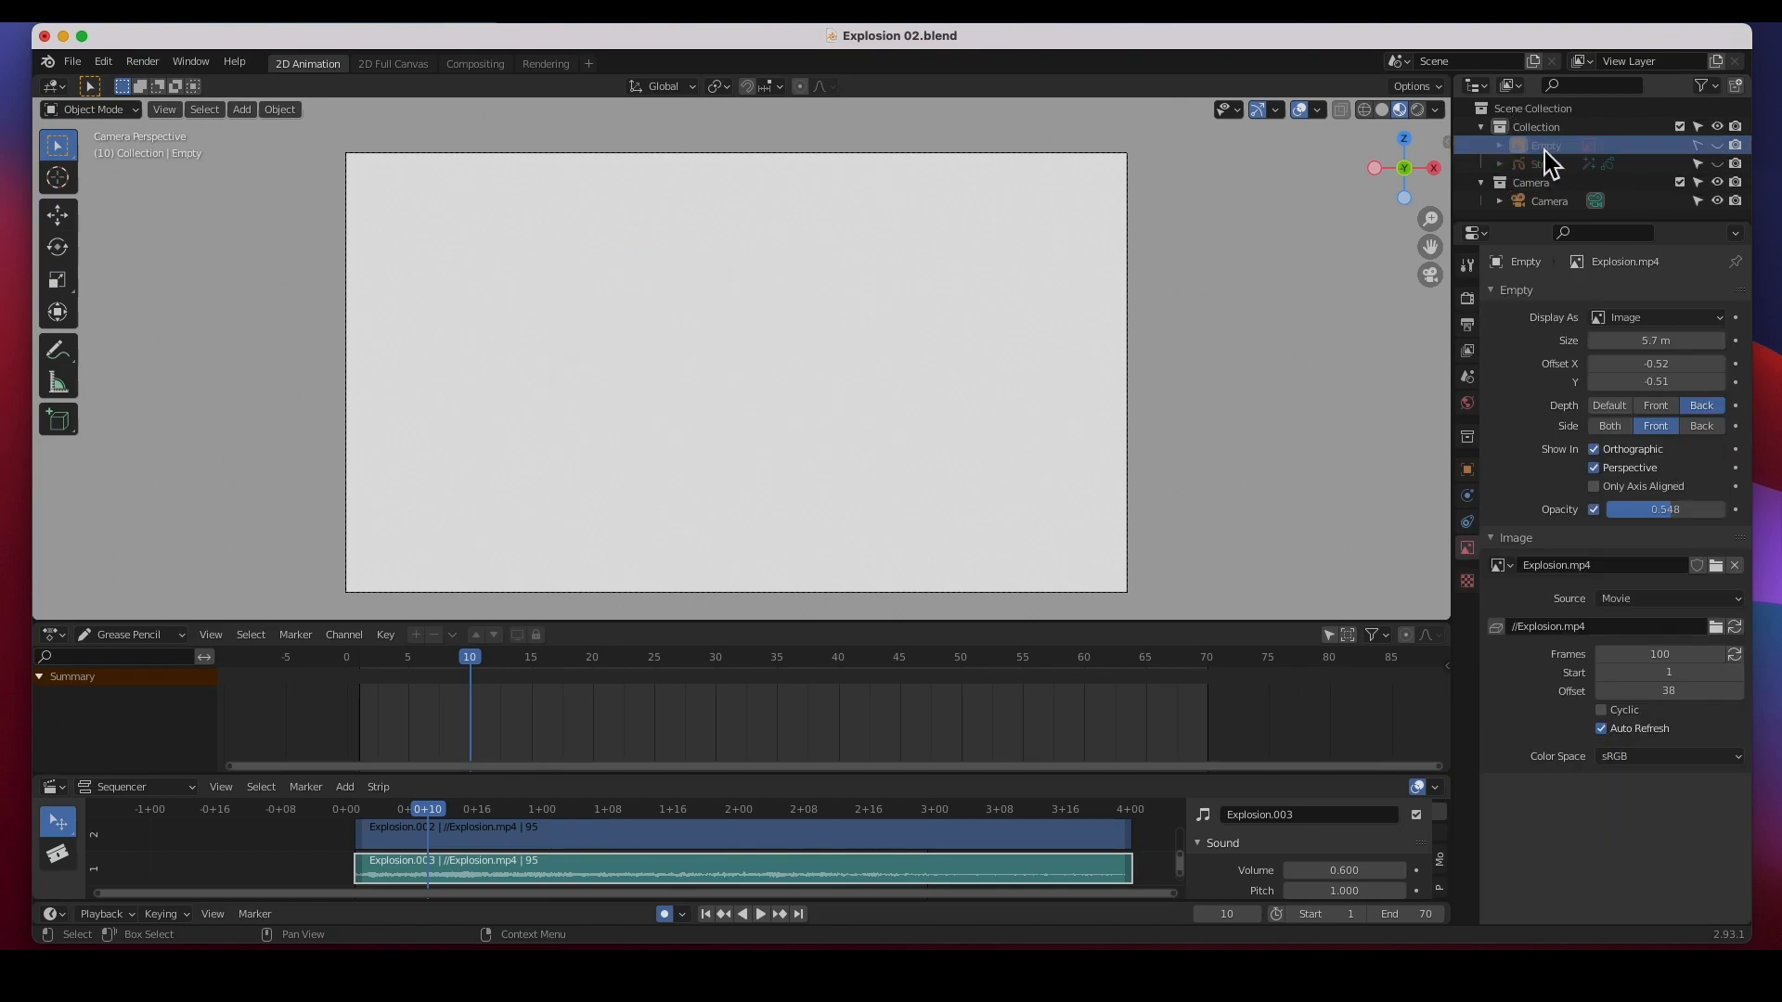
{"action": "left_click", "coordinate": [1718, 148]}
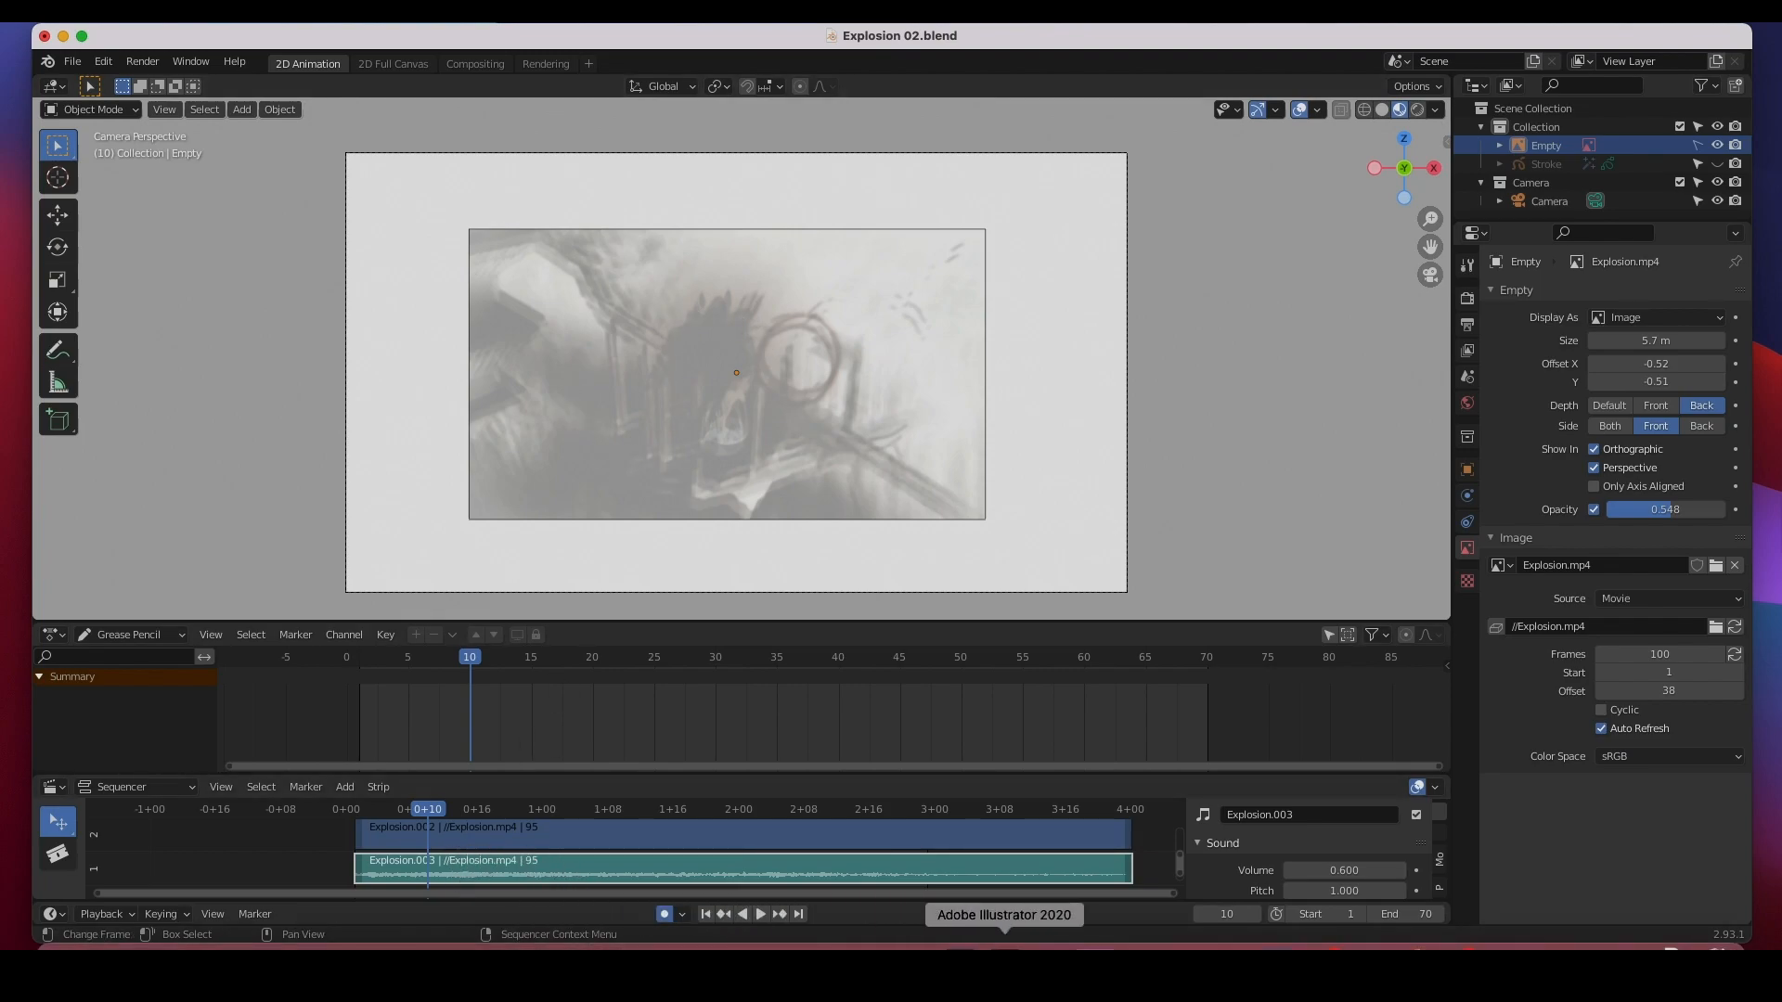
- Switch to the video player, play the source battle clip briefly from about 03:06, pause it and return to Blender
{"action": "left_click", "coordinate": [1230, 974]}
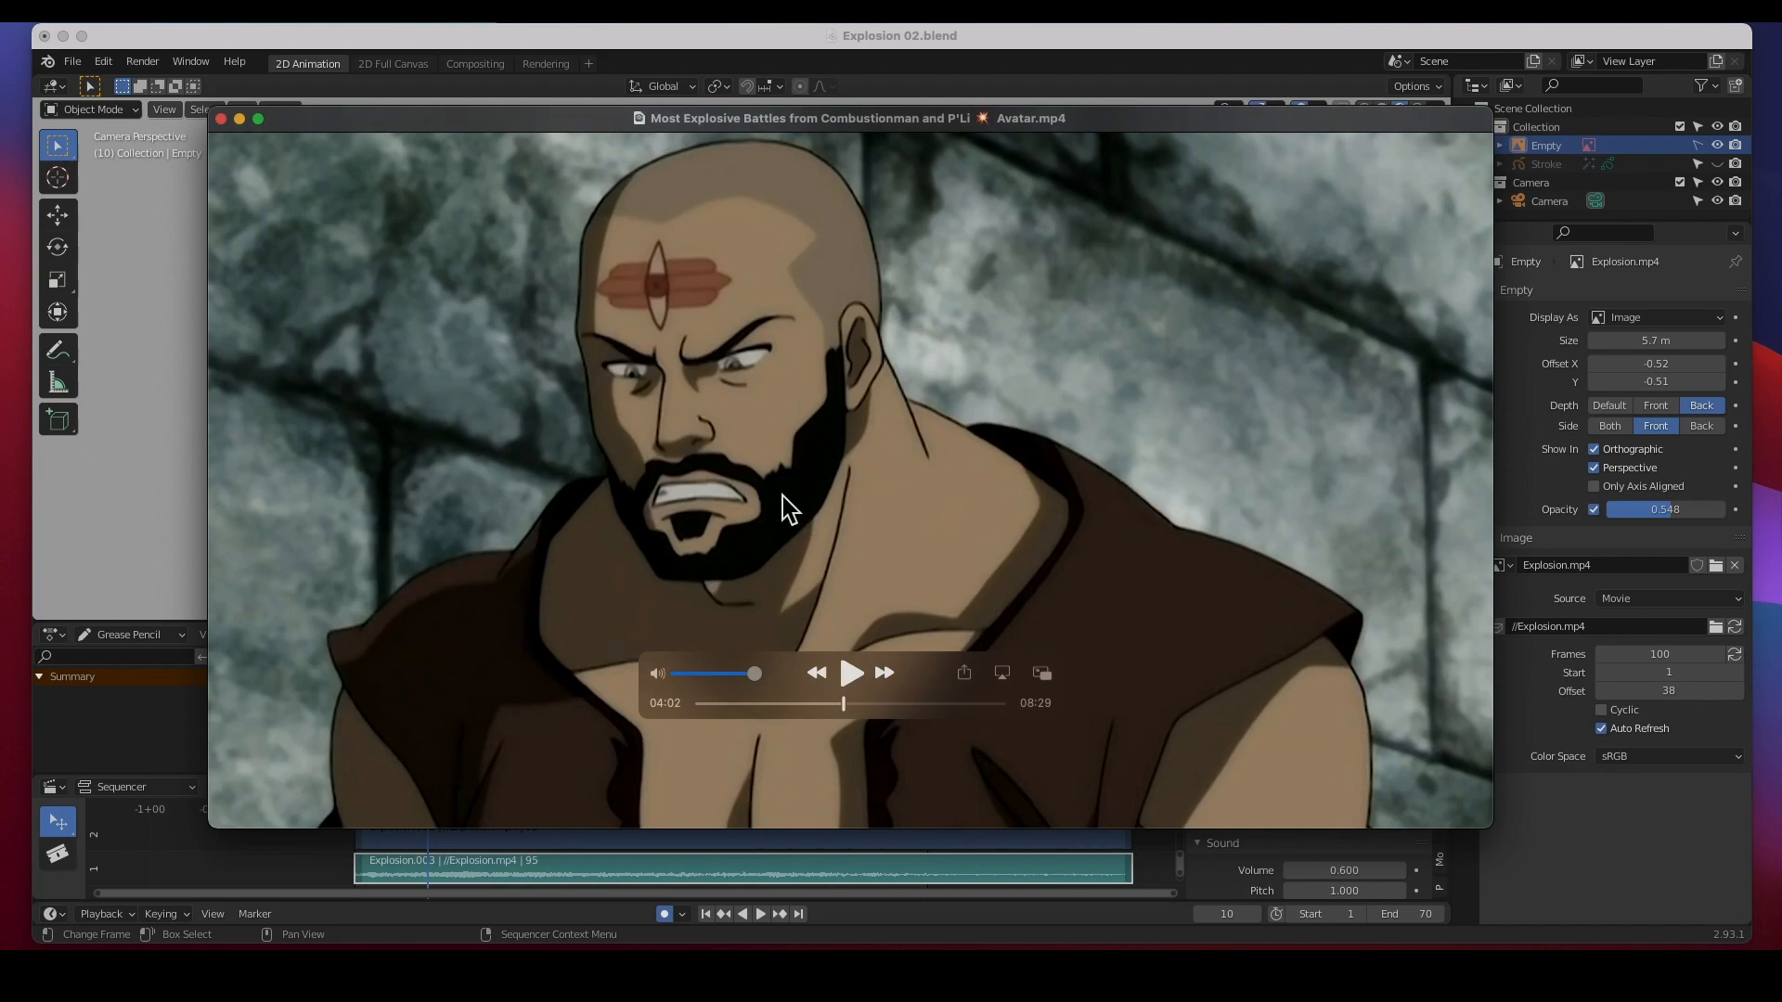
{"action": "left_click", "coordinate": [804, 708]}
{"action": "left_click", "coordinate": [850, 675]}
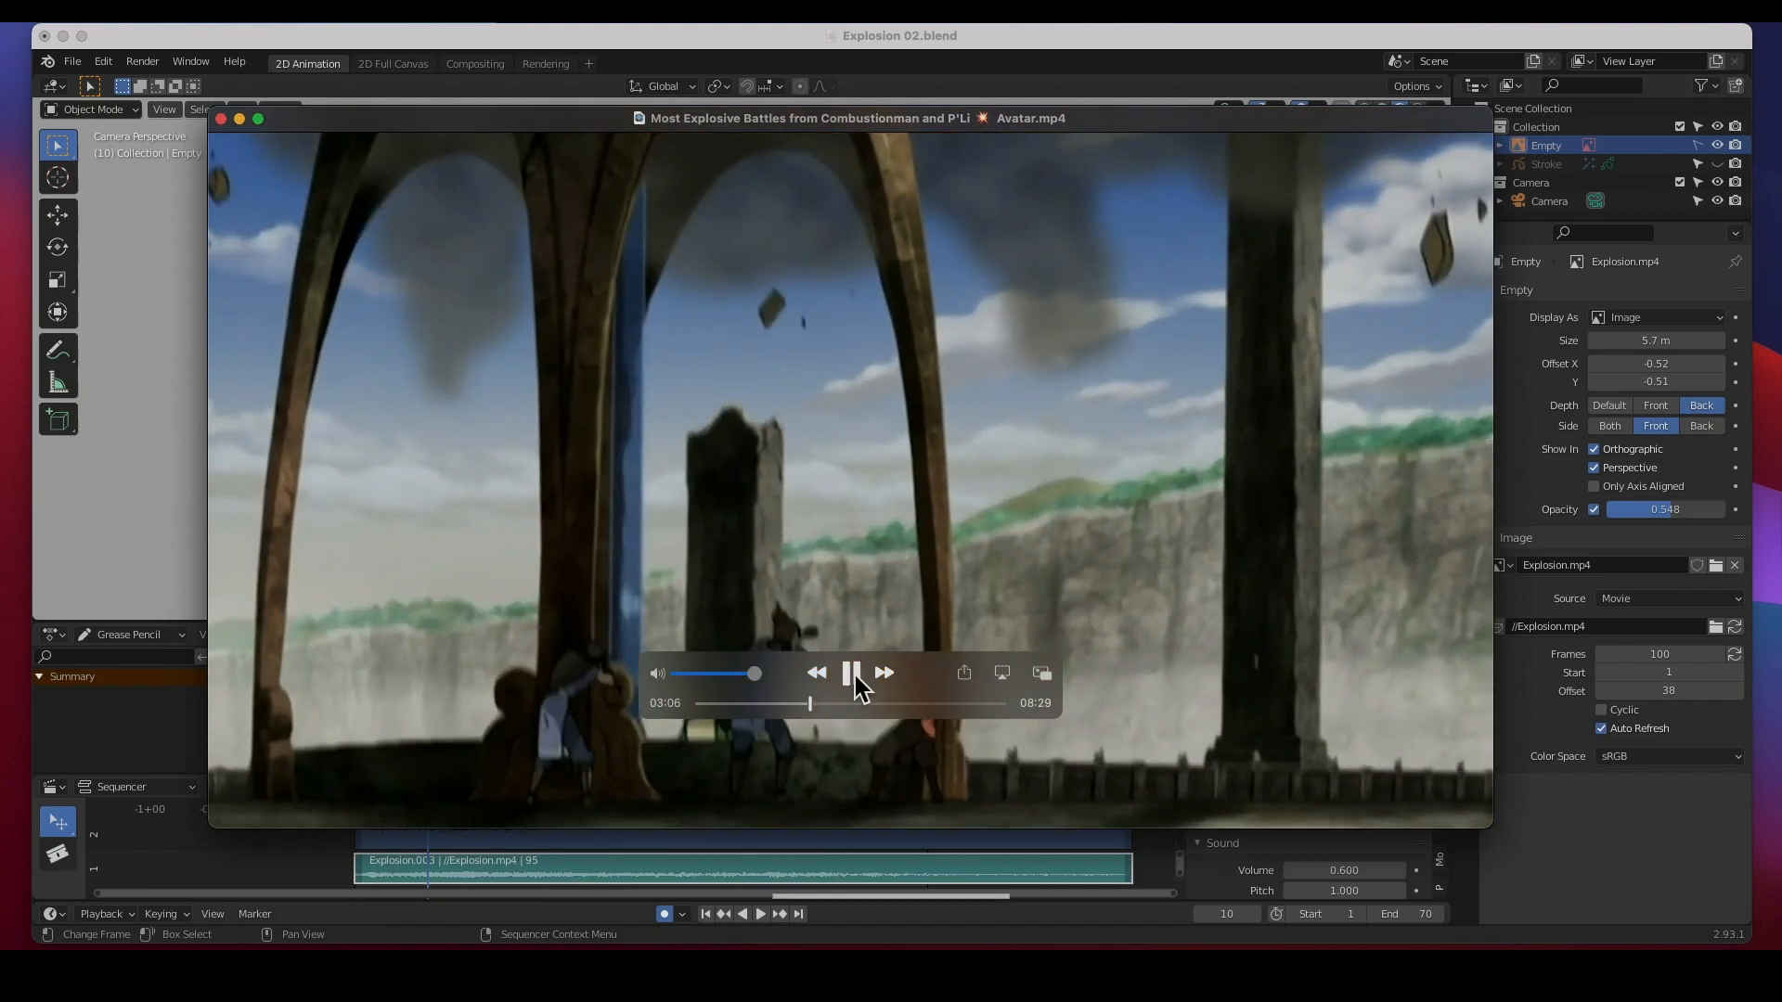
{"action": "left_click", "coordinate": [852, 675]}
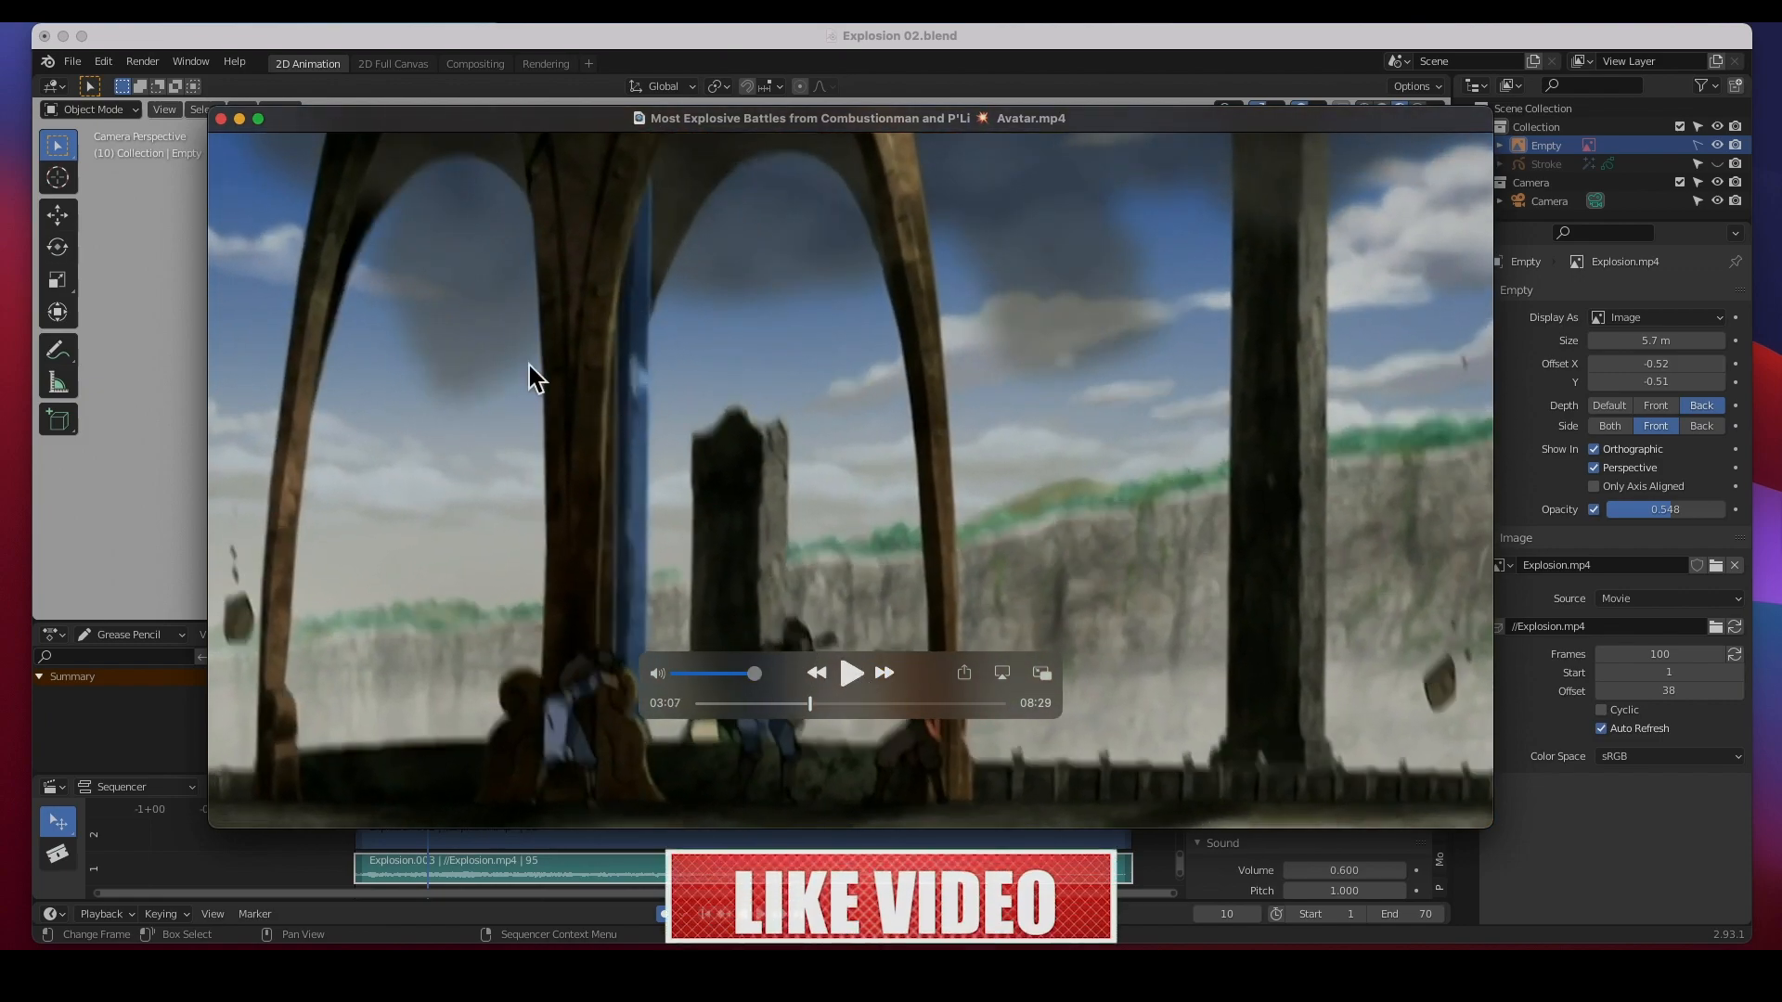
{"action": "left_click", "coordinate": [334, 45]}
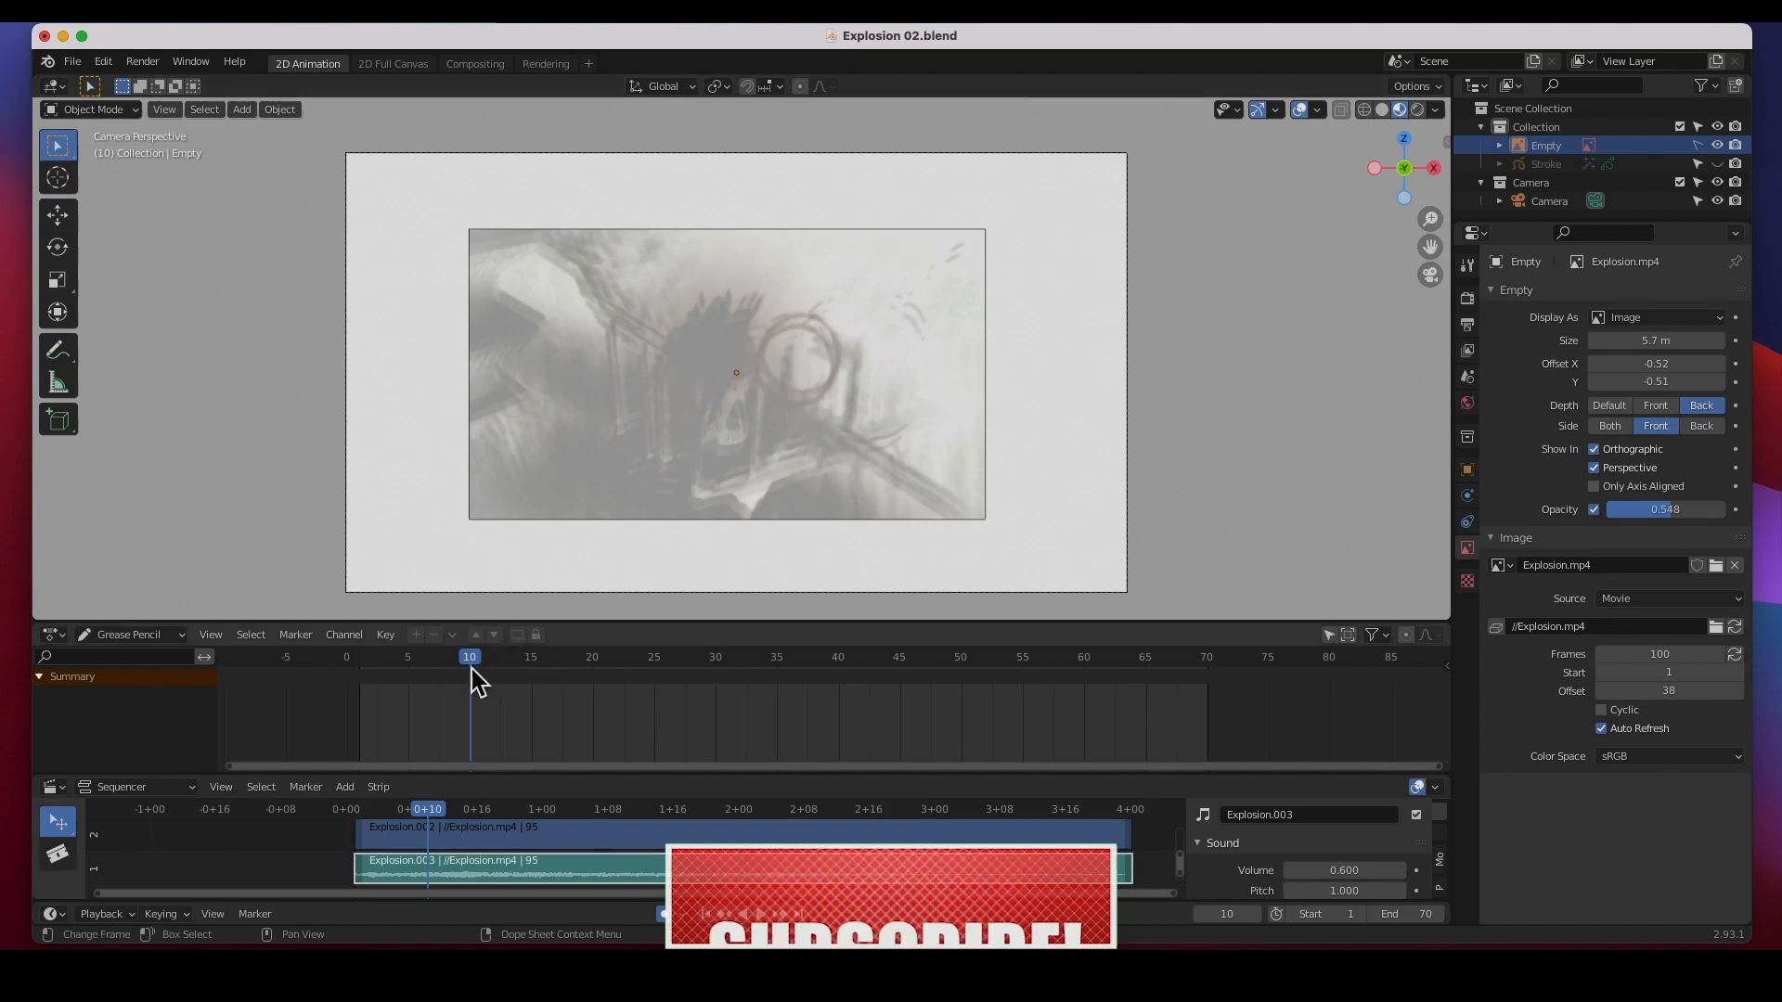
- Scrub and play the explosion reference video through the timeline, turn the sound down, and return to frame 2
{"action": "left_click_drag", "start_coordinate": [470, 665], "coordinate": [555, 683]}
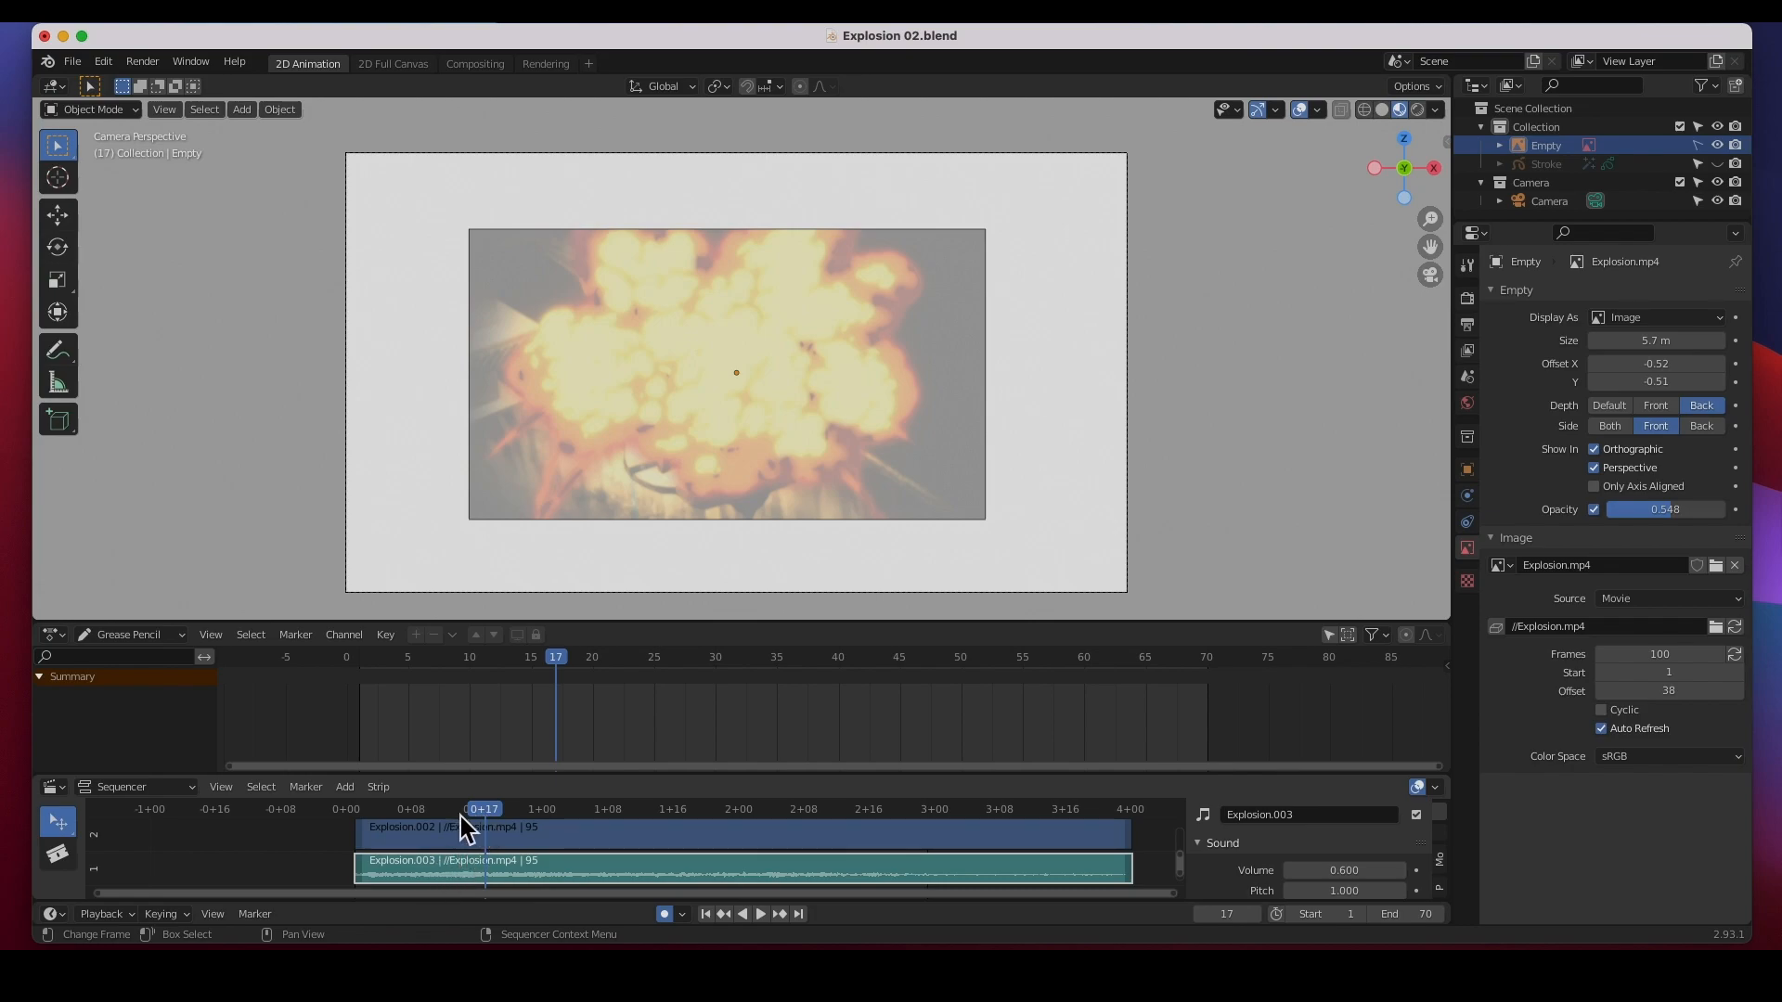
{"action": "left_click", "coordinate": [761, 914]}
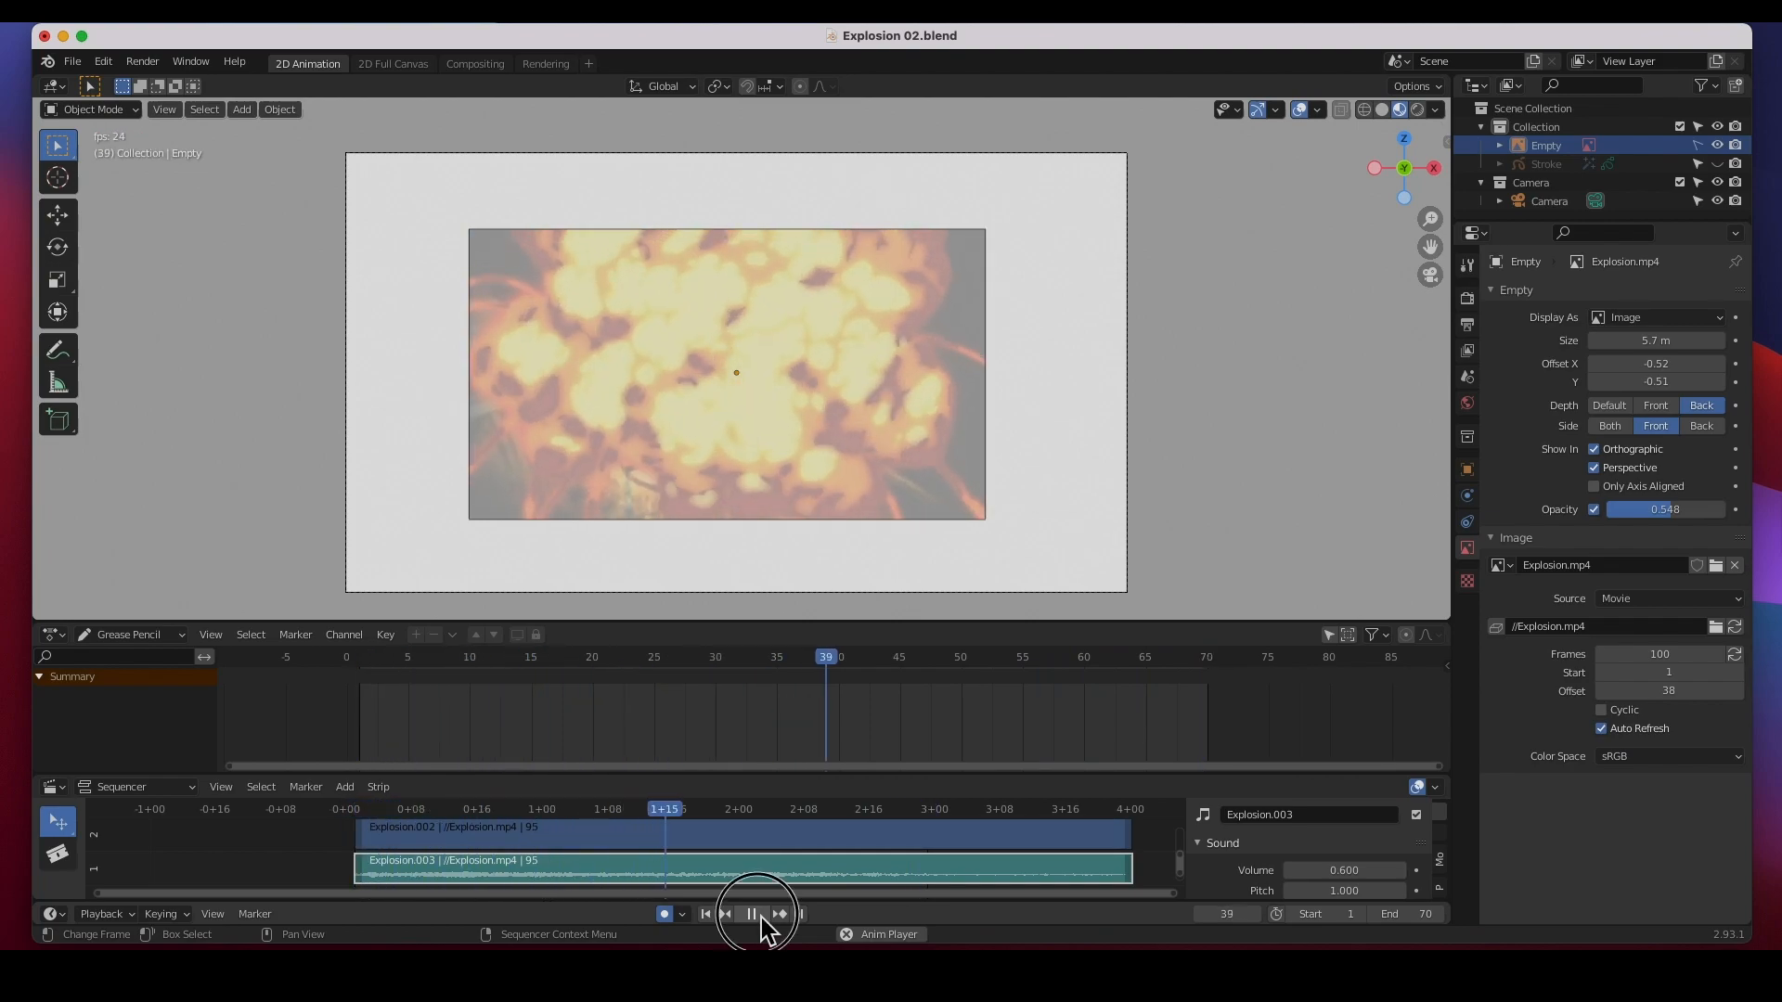
{"action": "left_click", "coordinate": [761, 914]}
{"action": "key", "text": "XF86AudioMute"}
{"action": "key", "text": "XF86AudioLowerVolume"}
{"action": "key", "text": "XF86AudioLowerVolume"}
{"action": "key", "text": "XF86AudioLowerVolume"}
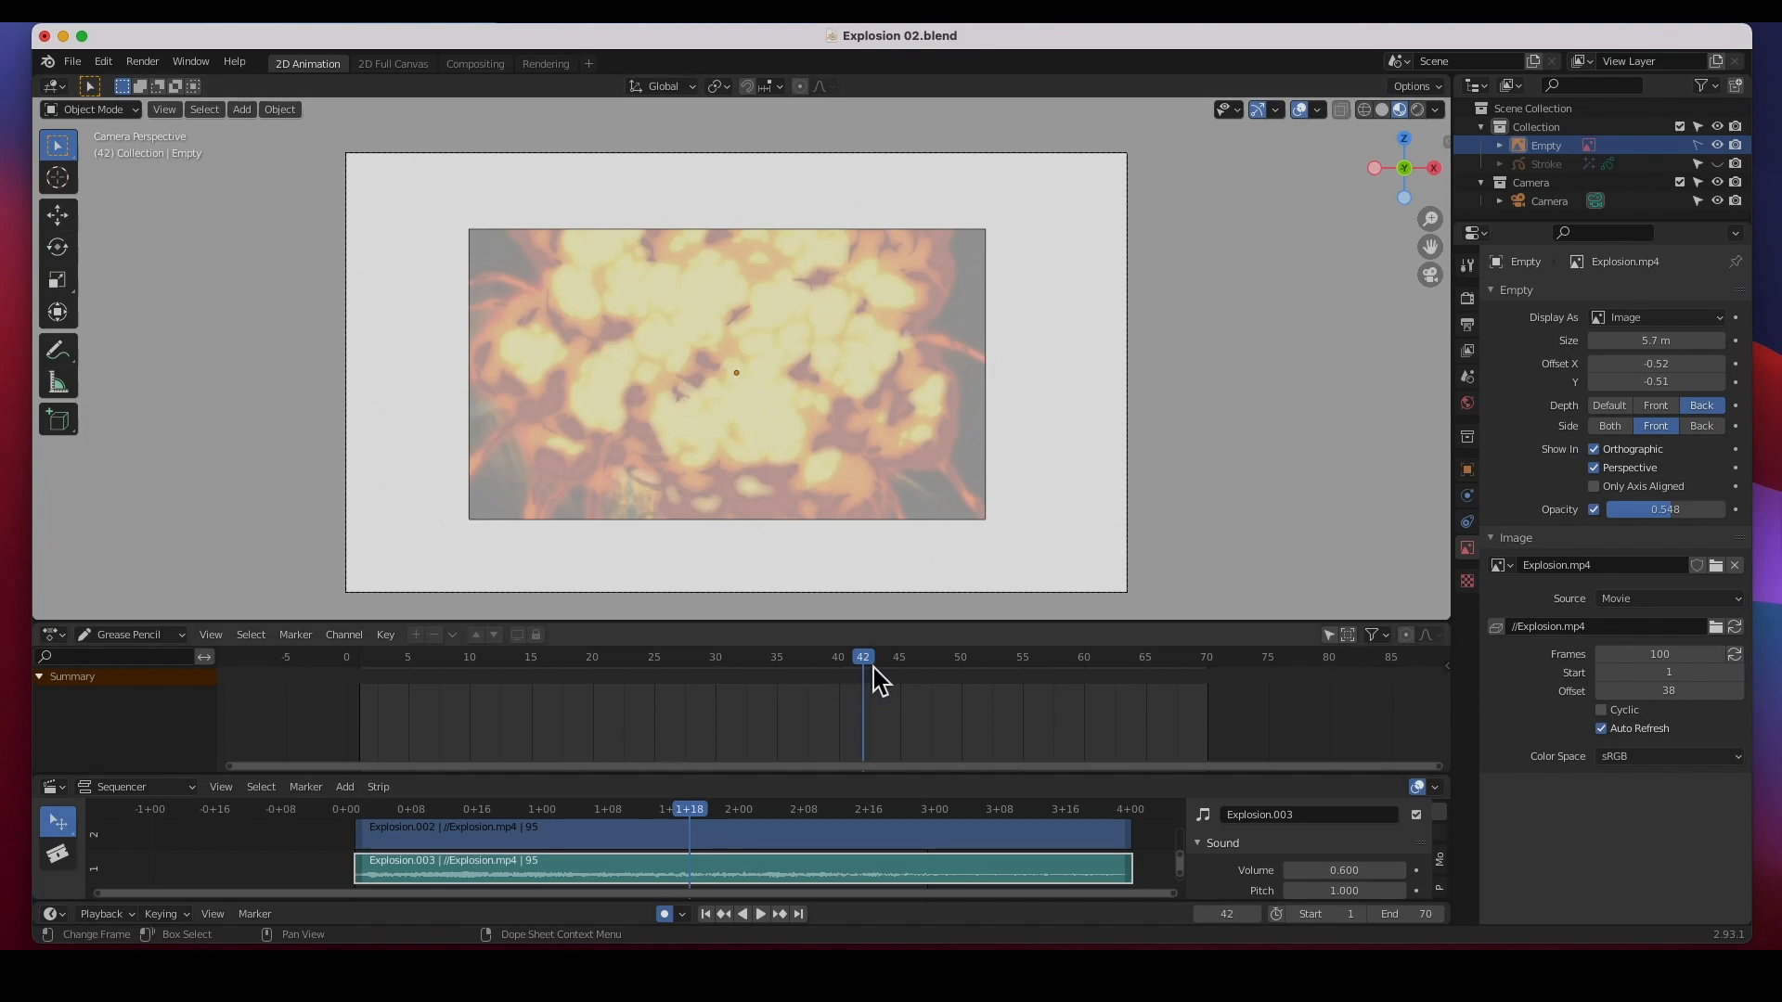
{"action": "left_click_drag", "start_coordinate": [863, 664], "coordinate": [374, 668]}
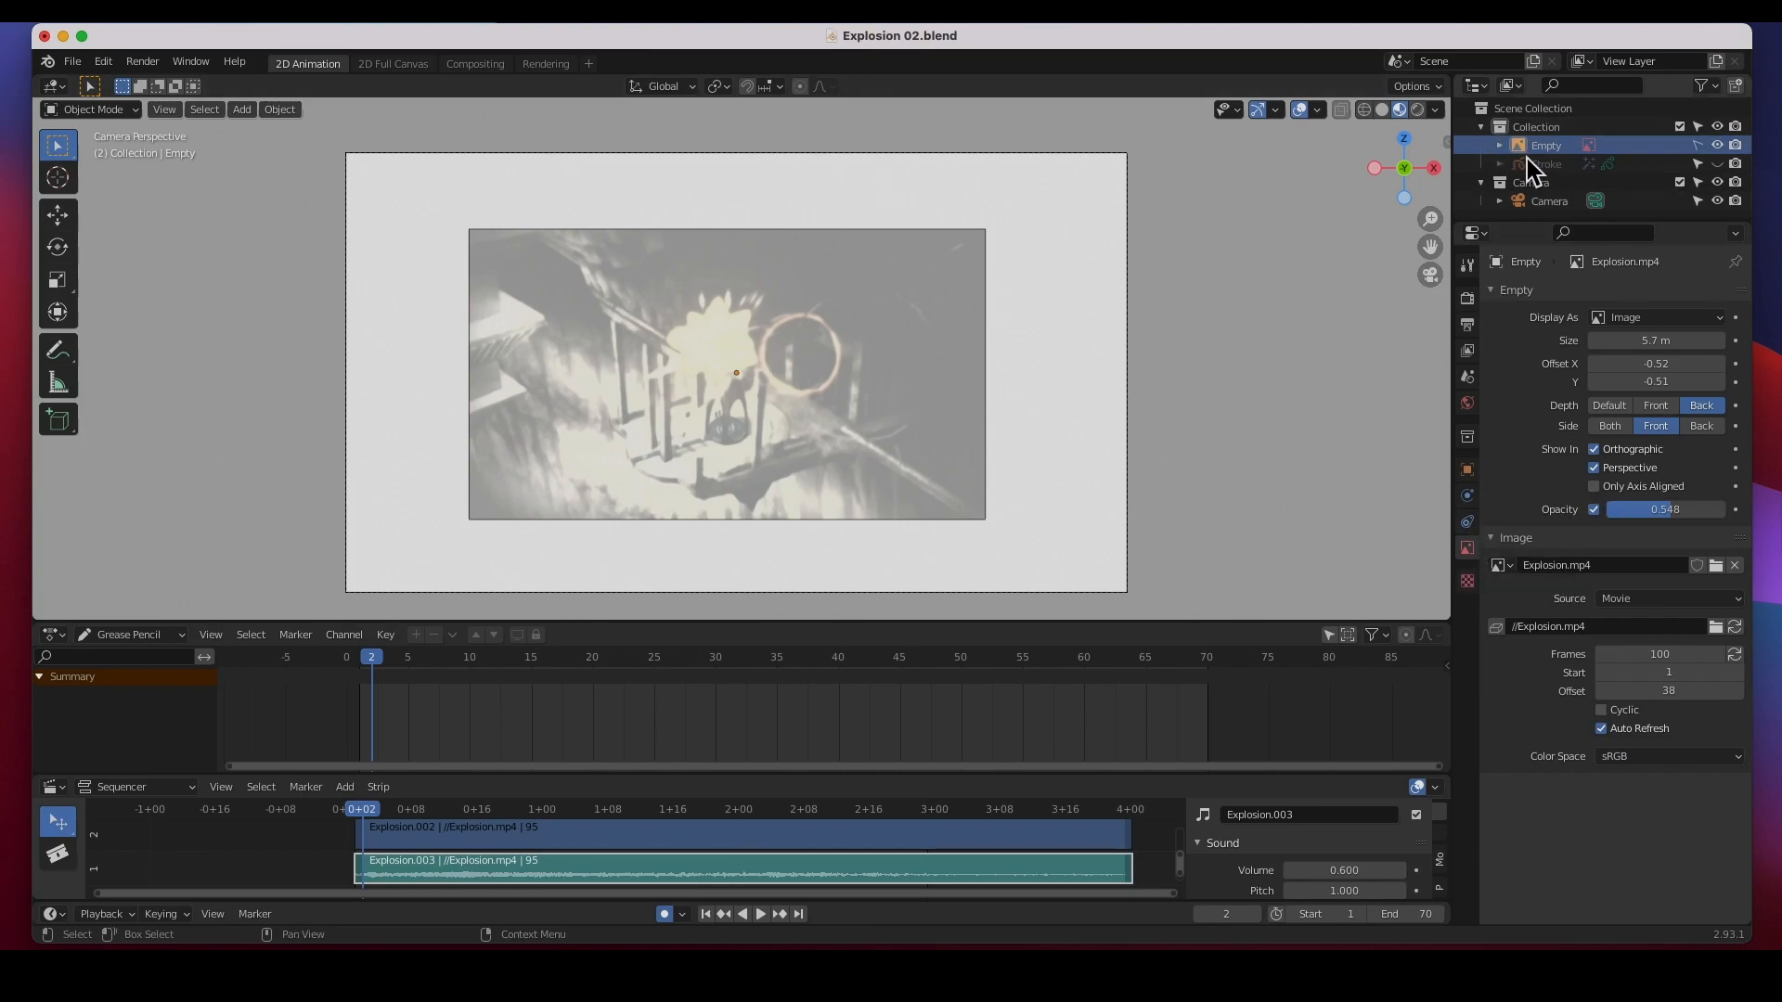
- Show the Stroke object with only its Sketch layer visible, hiding the White, Yellow and Red layers
{"action": "left_click", "coordinate": [1718, 164]}
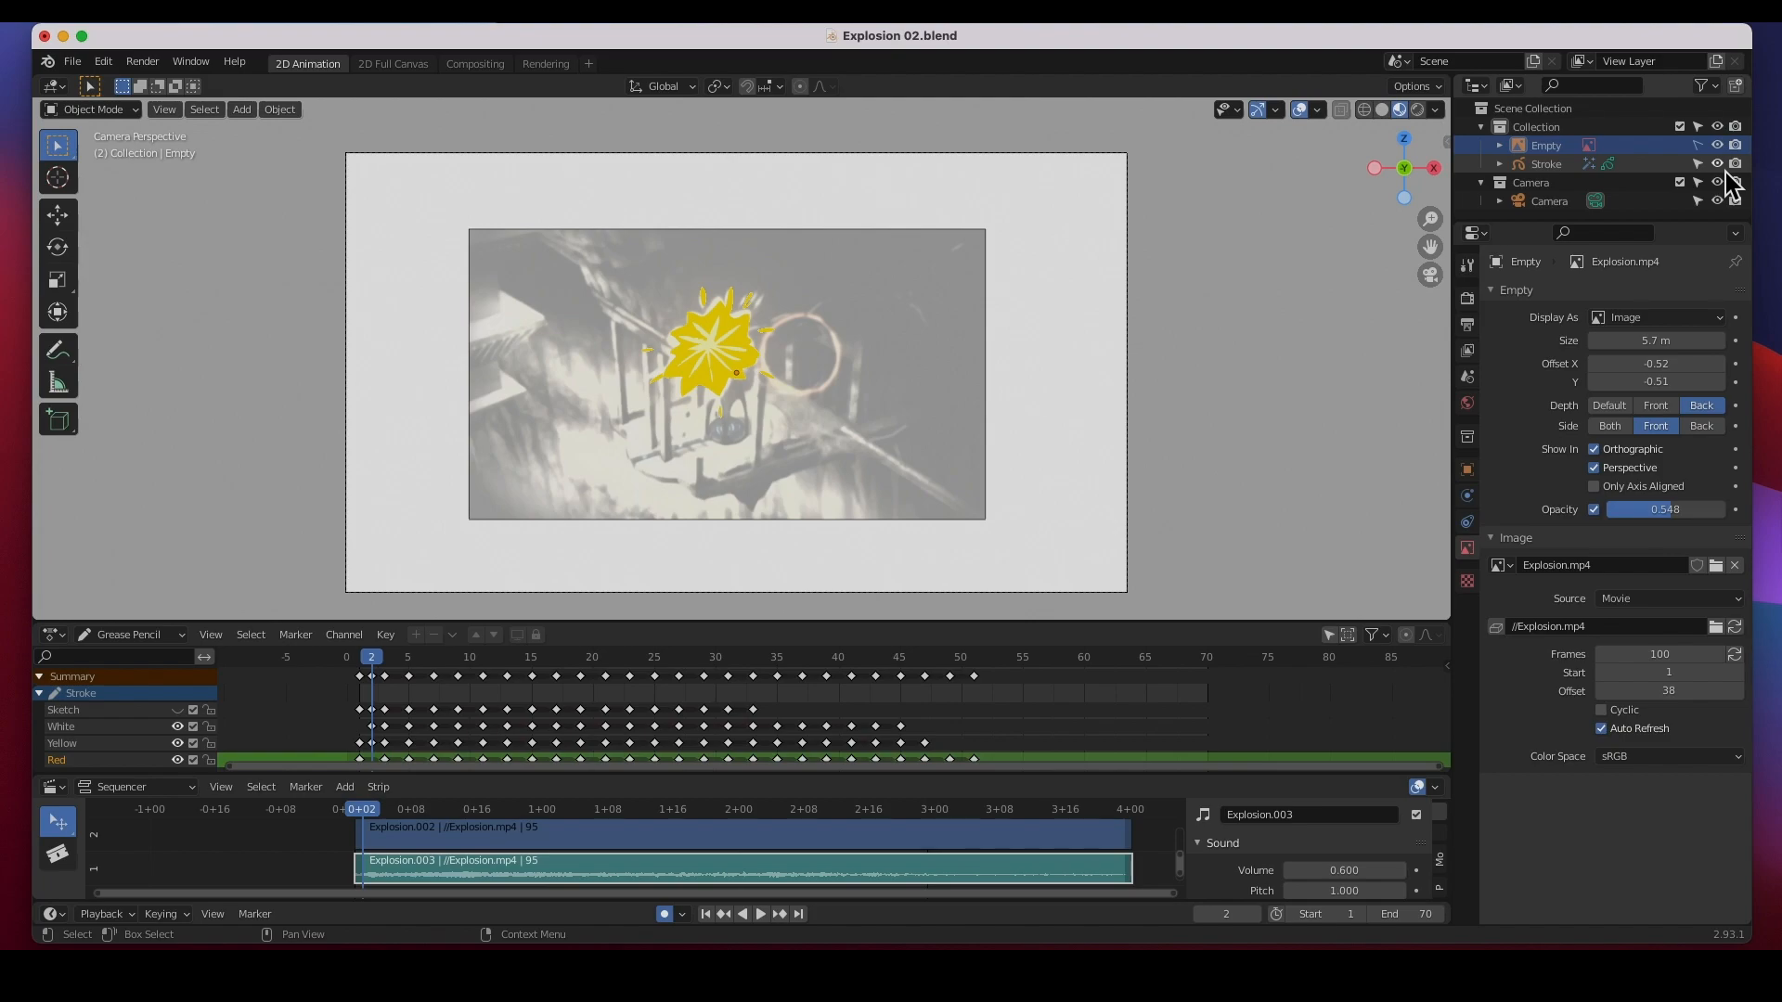
{"action": "left_click", "coordinate": [1546, 165]}
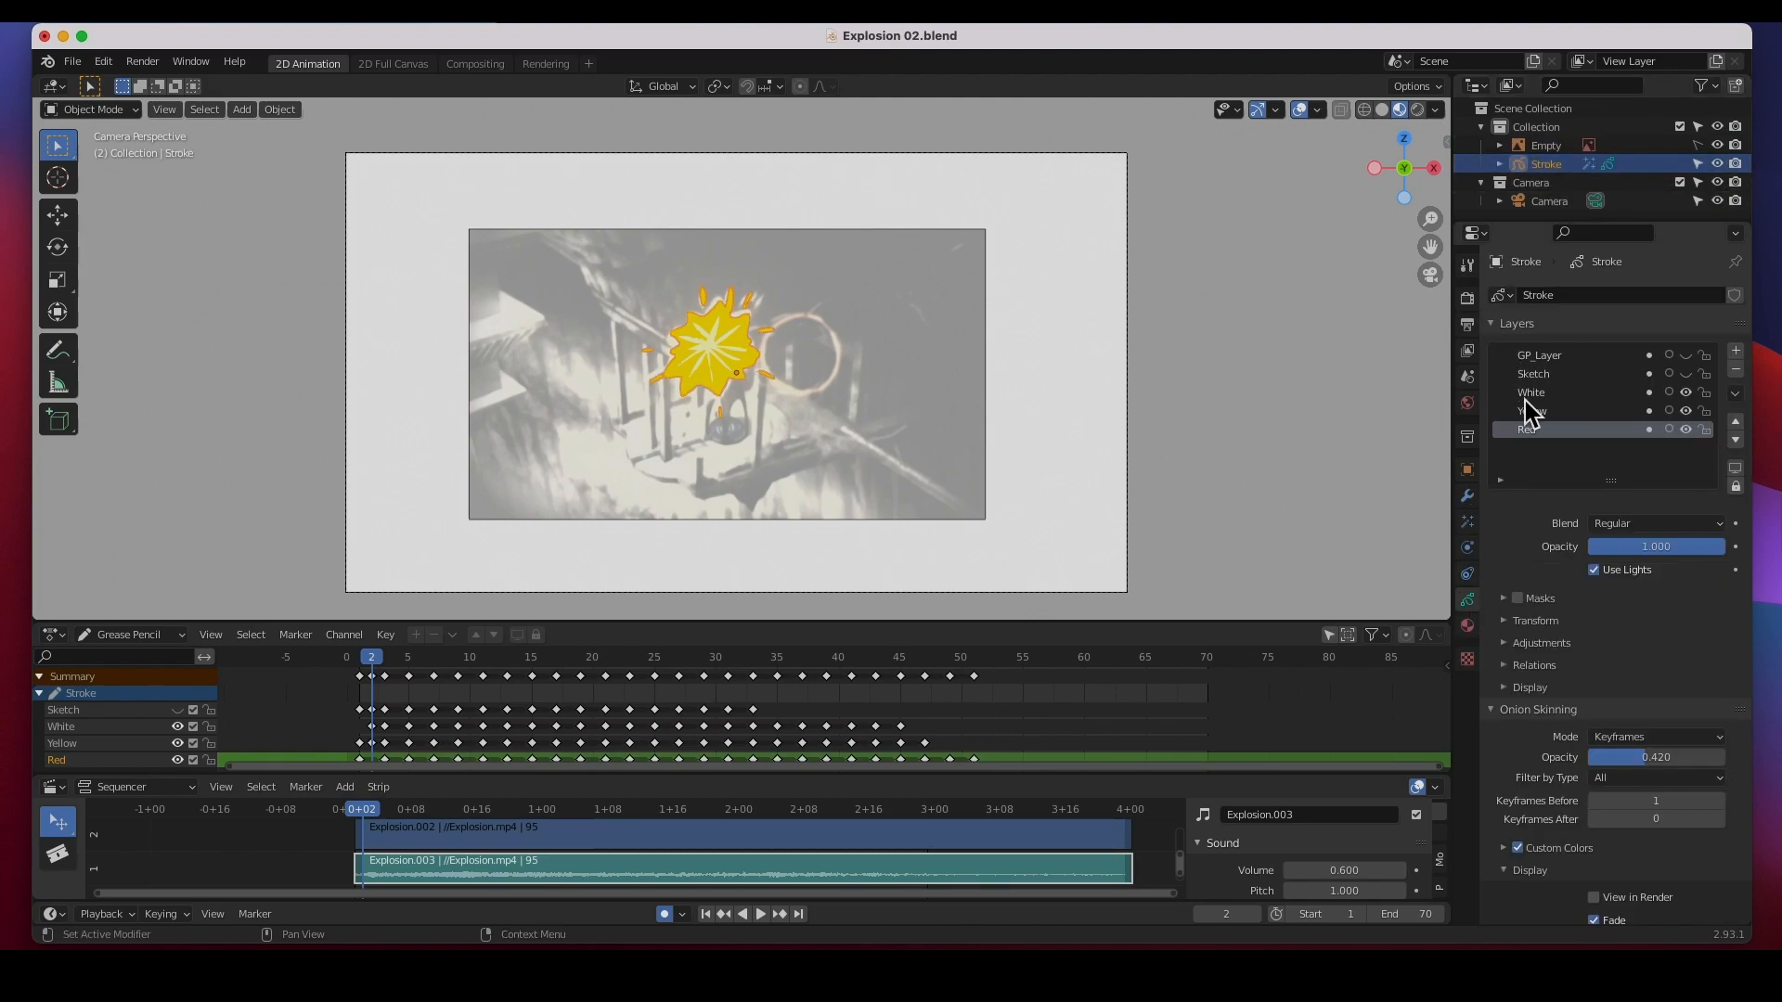
{"action": "left_click_drag", "start_coordinate": [1686, 393], "coordinate": [1694, 444]}
{"action": "left_click", "coordinate": [1686, 373]}
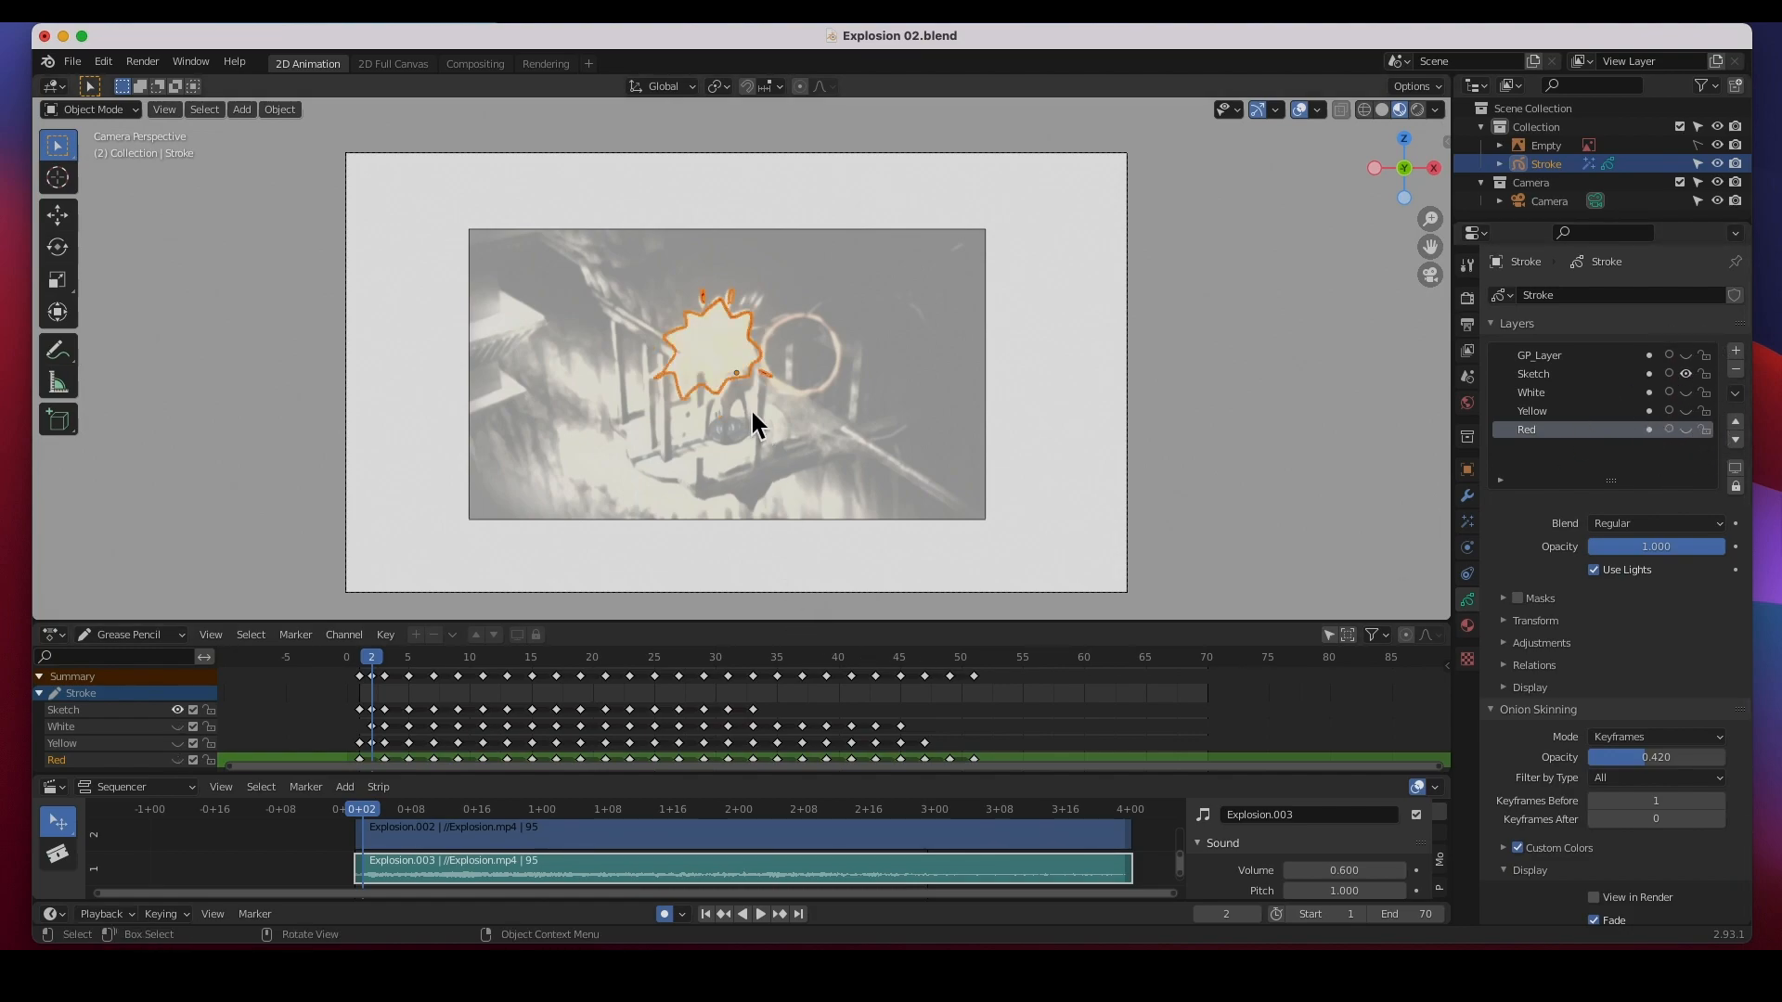
- Switch the Stroke object to Draw mode for a closer view of the sketch over the reference video
{"action": "left_click", "coordinate": [103, 110]}
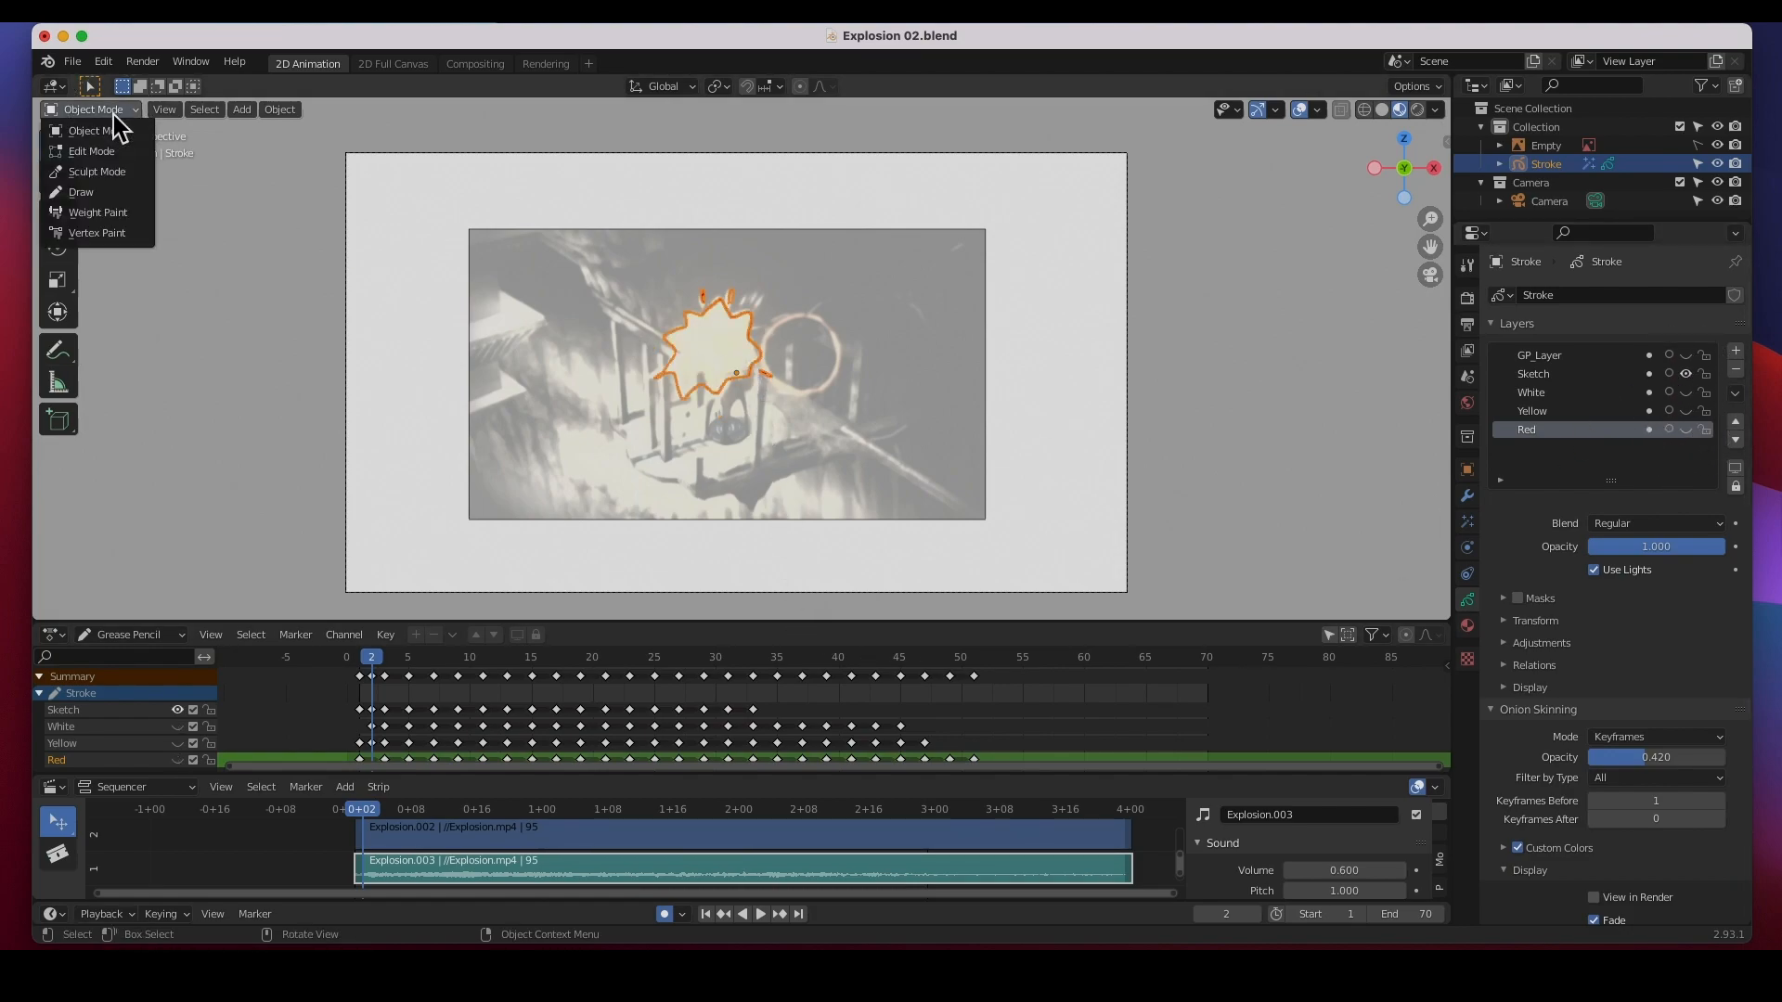
{"action": "left_click", "coordinate": [93, 192]}
{"action": "scroll", "coordinate": [740, 374], "scroll_direction": "up", "scroll_amount": 2}
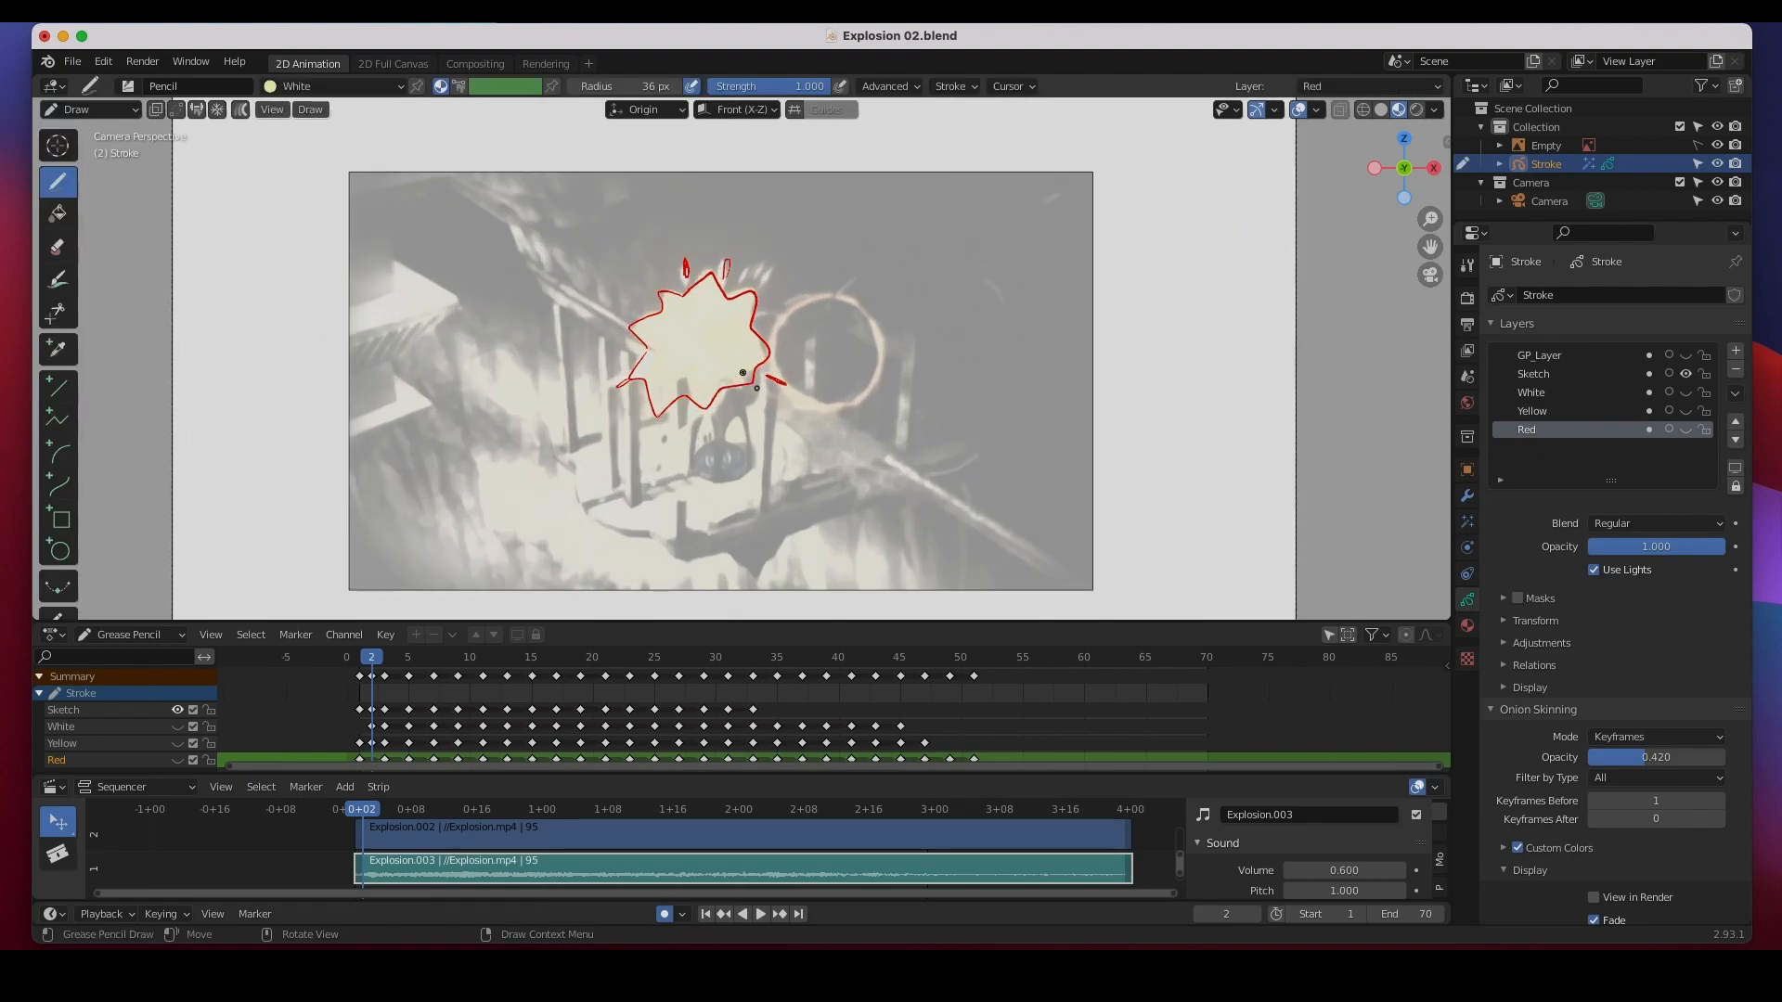
- Compare the sketched explosion outline with the reference video at frames 1, 2, 3 and 5
{"action": "left_click_drag", "start_coordinate": [377, 663], "coordinate": [360, 664]}
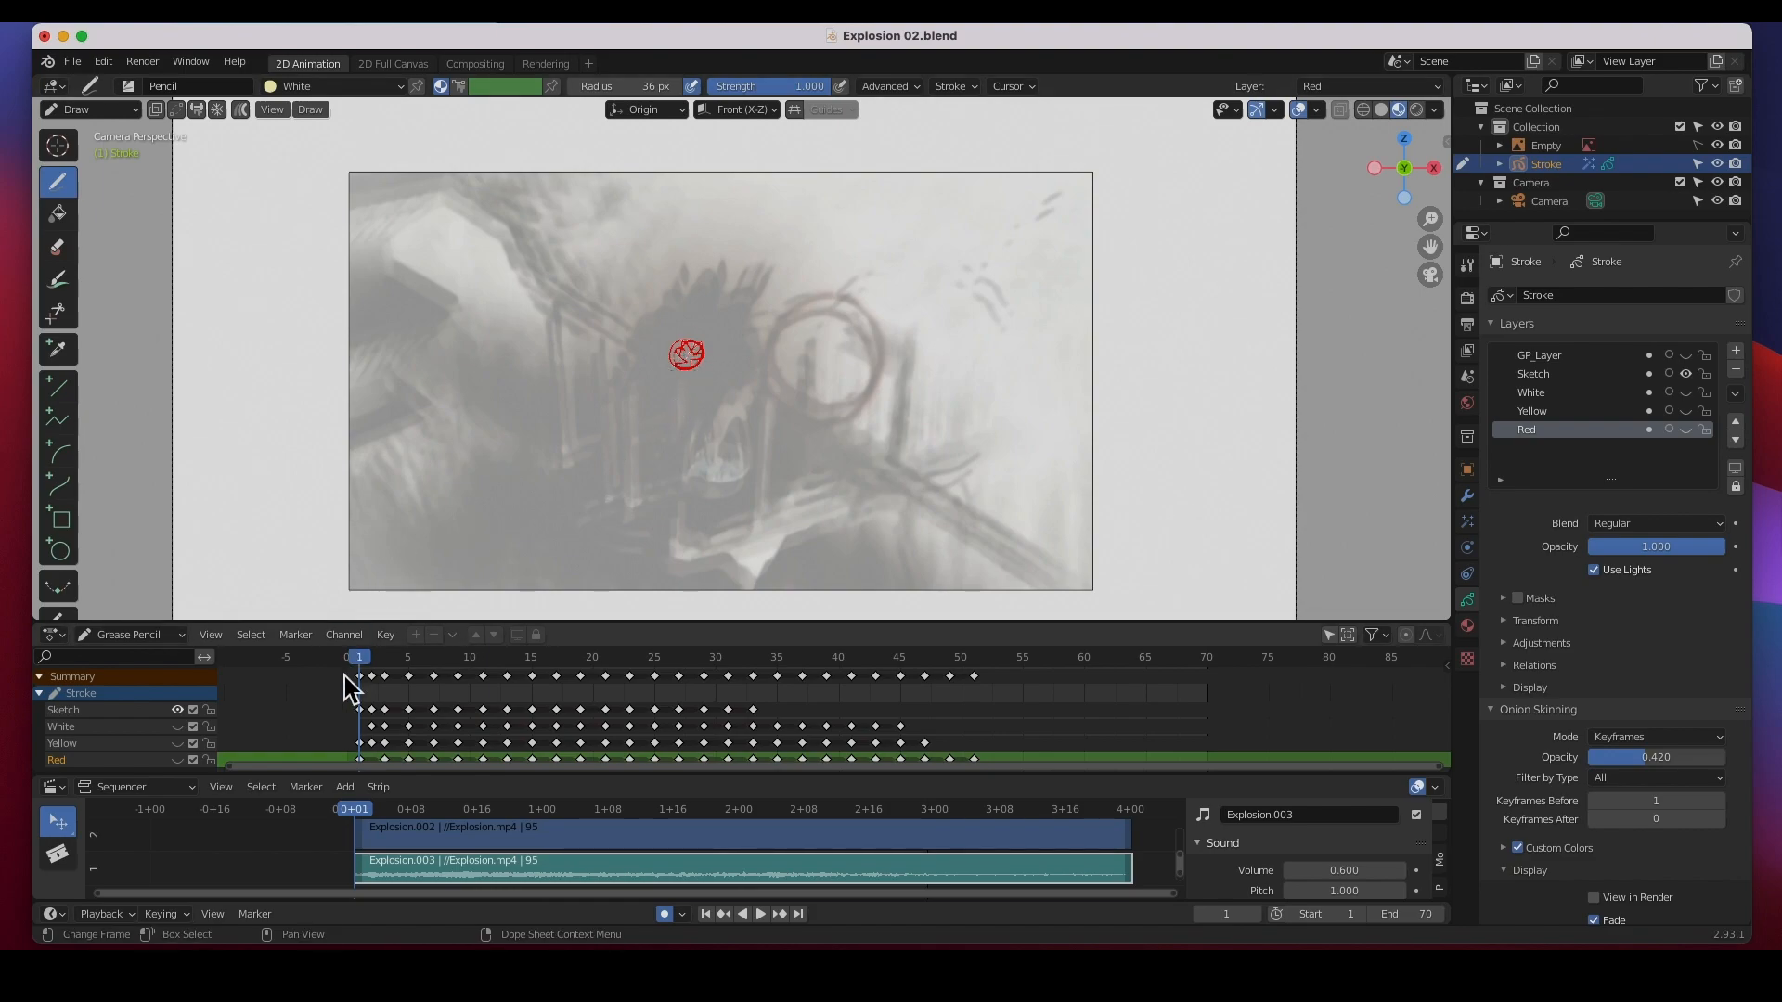
{"action": "left_click", "coordinate": [371, 664]}
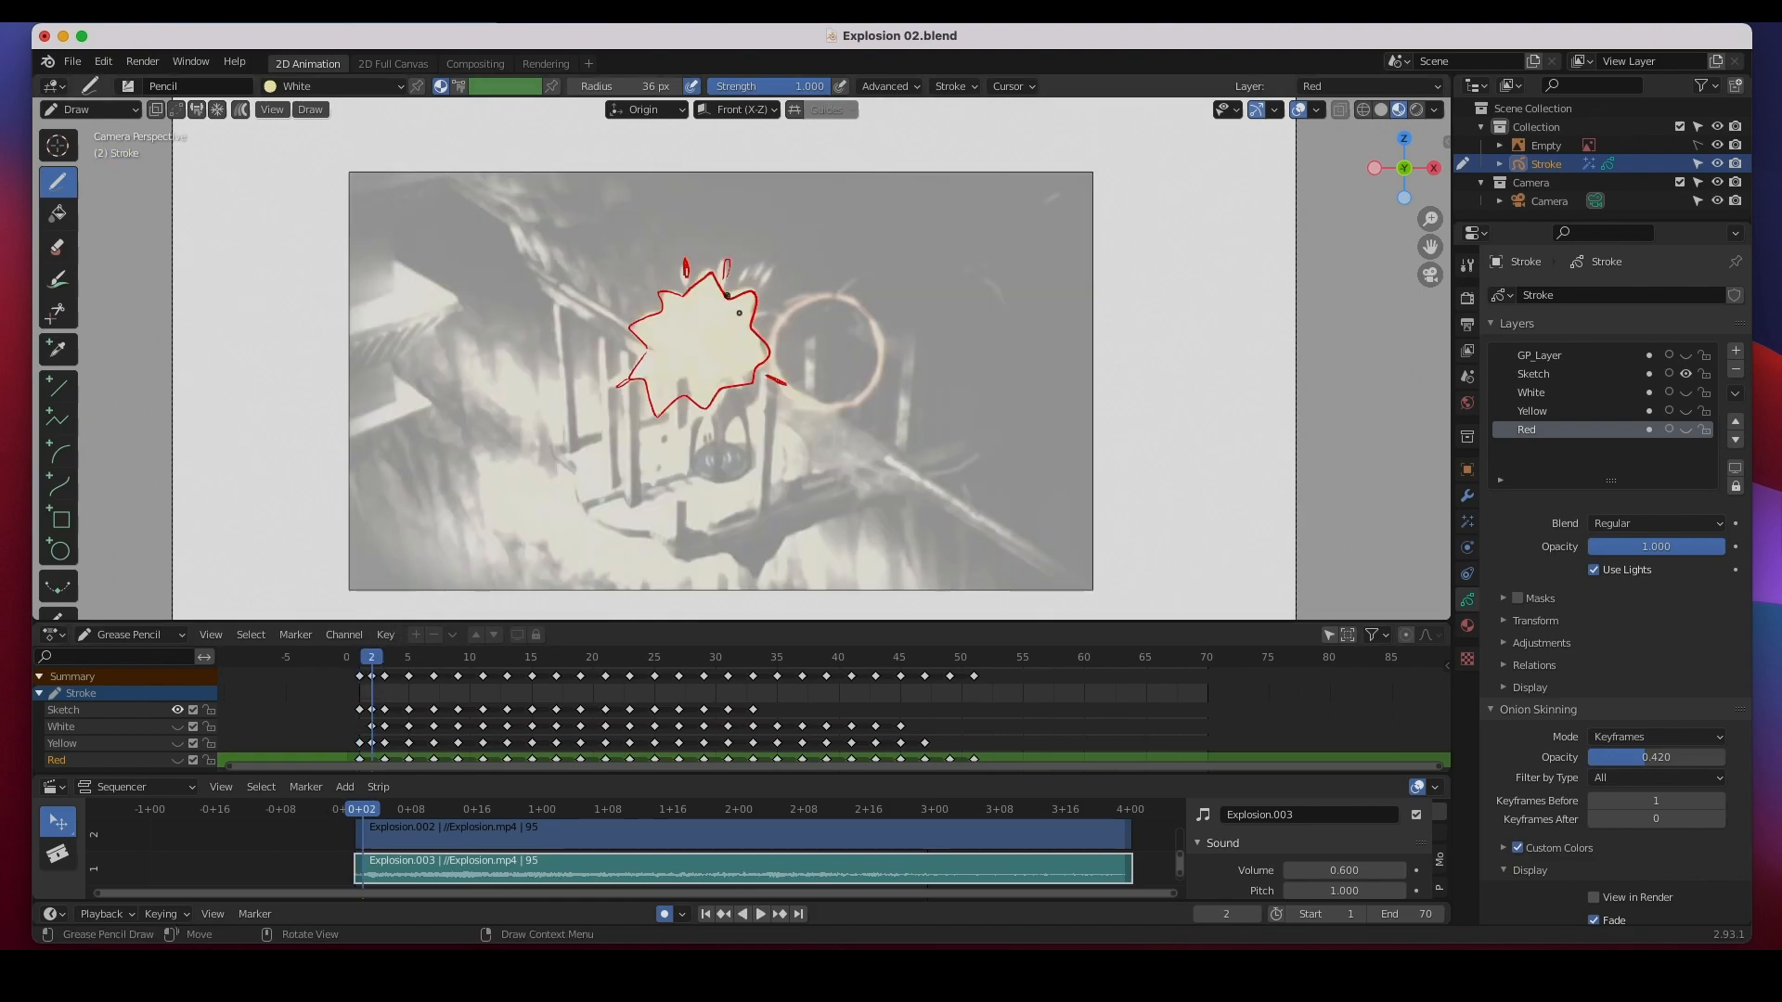
{"action": "left_click", "coordinate": [386, 664]}
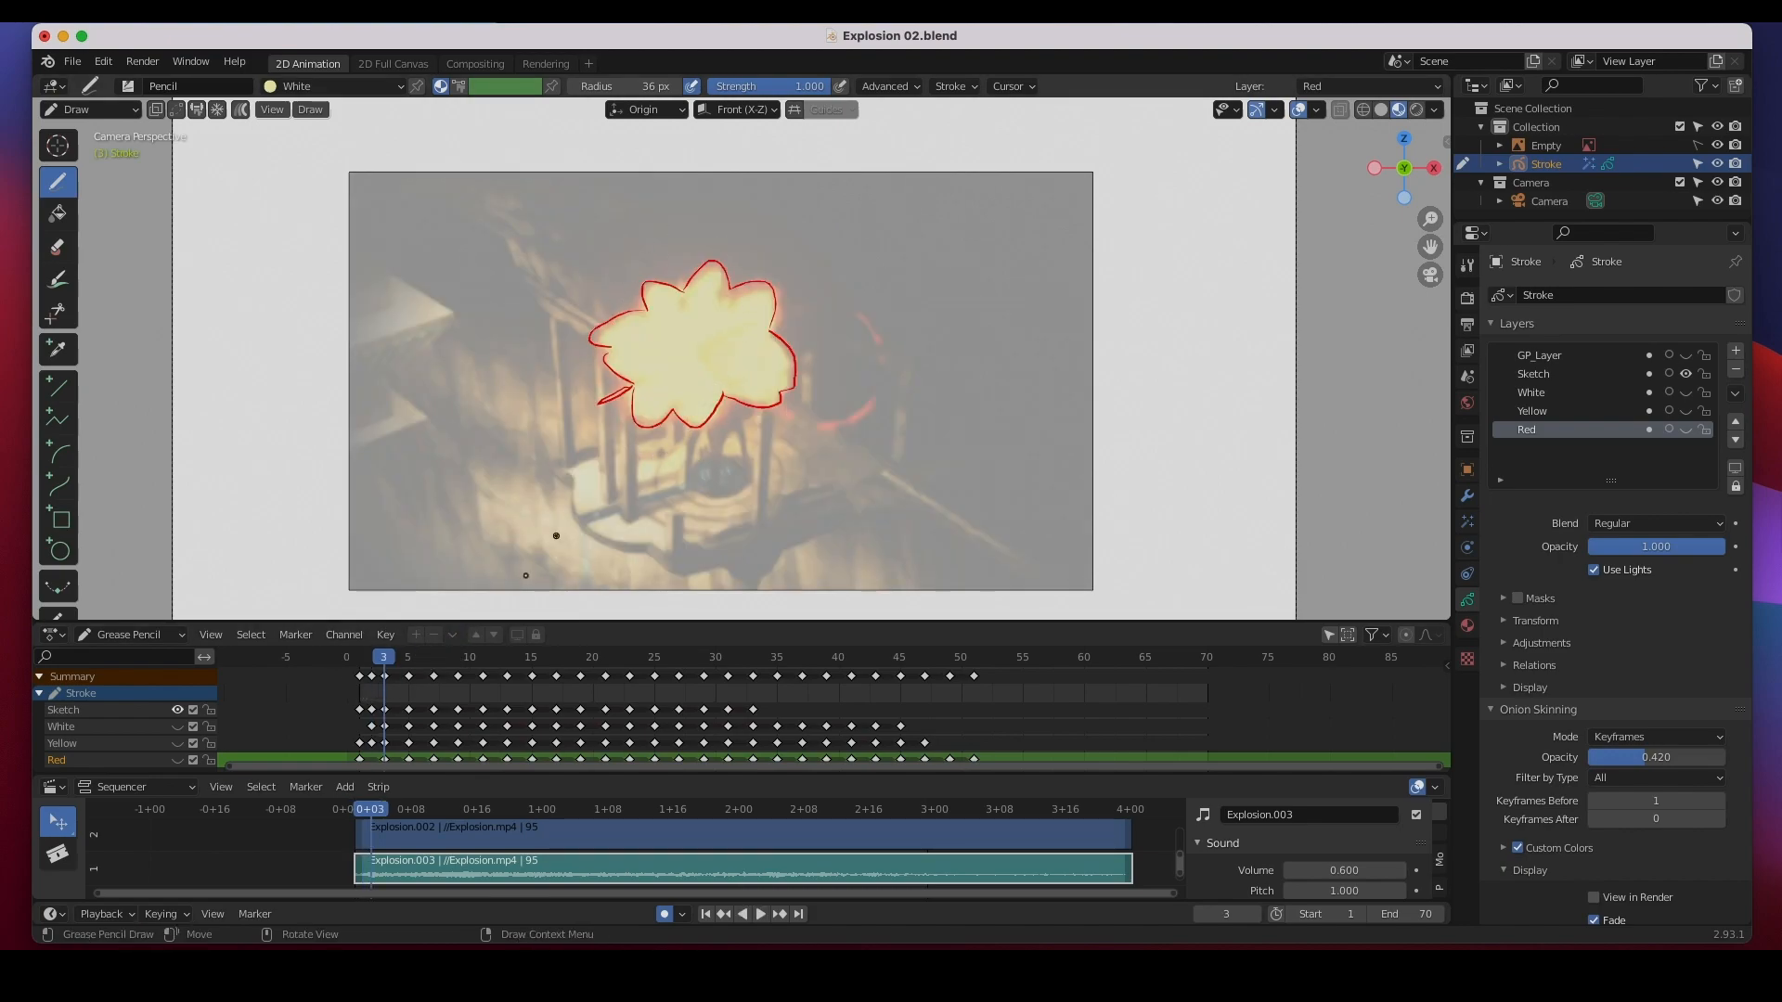
{"action": "left_click", "coordinate": [410, 665]}
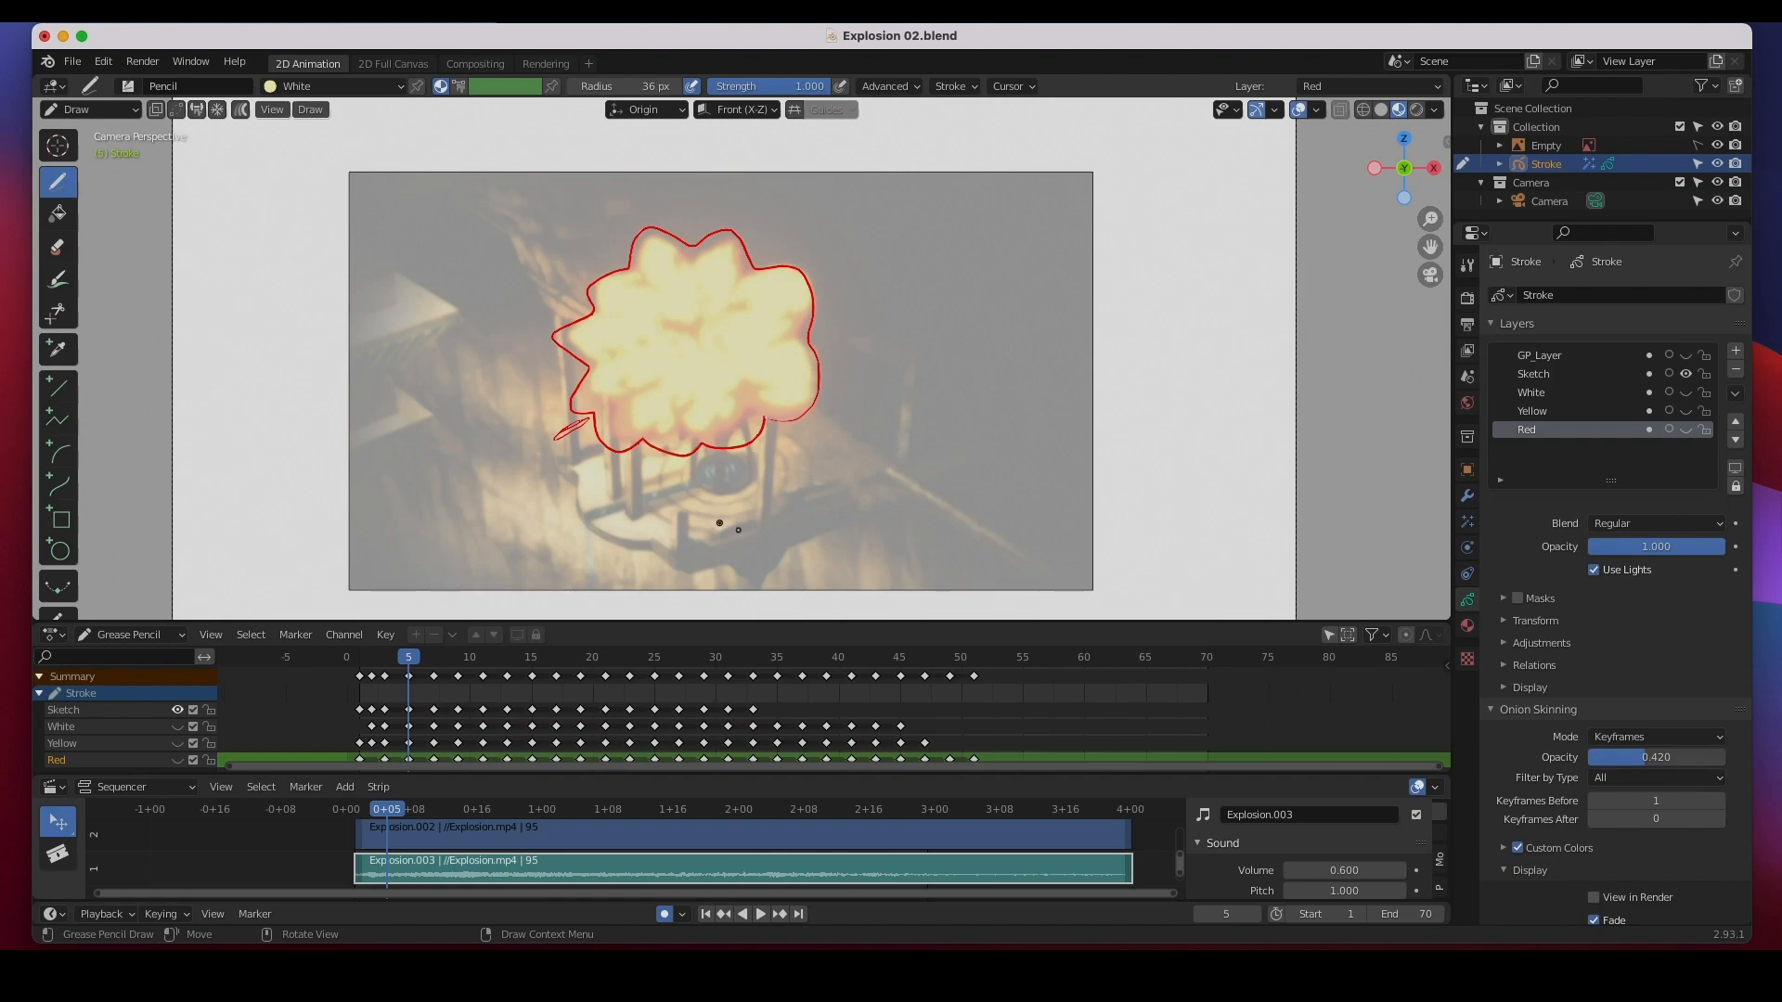
- Switch to Chrome and pause the YouTube tutorial on animating fire, smoke and water
{"action": "key", "text": "super+Tab"}
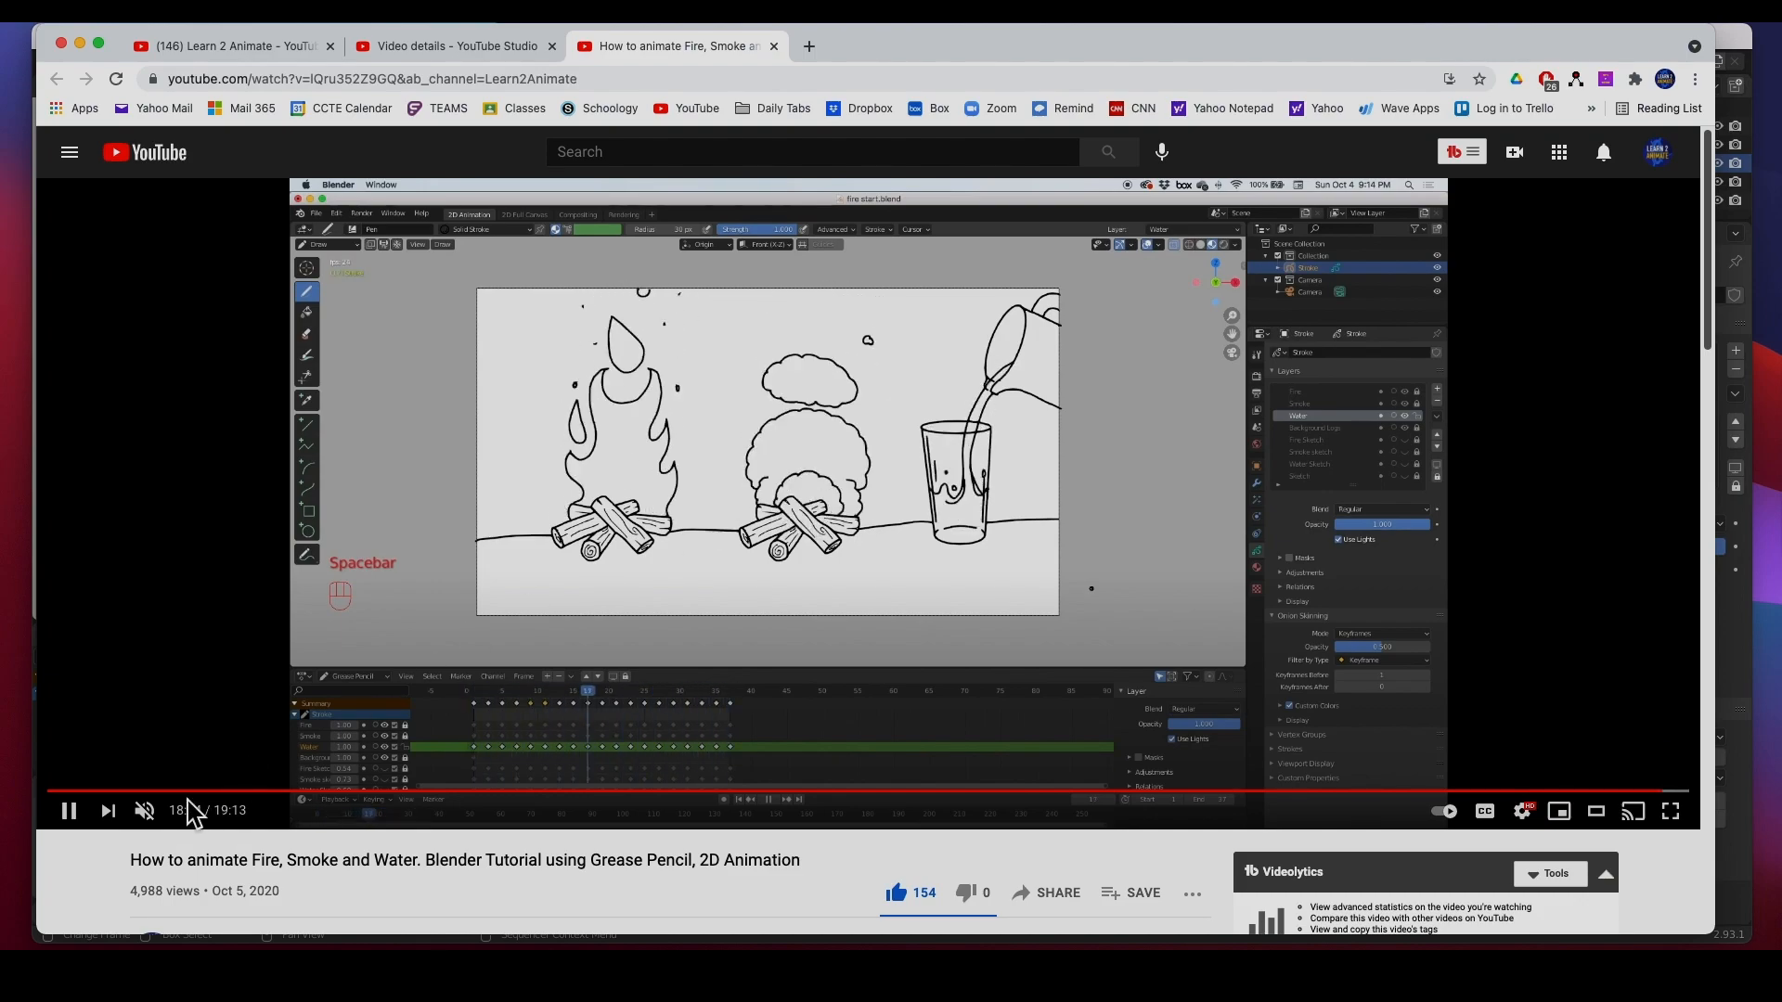
{"action": "left_click", "coordinate": [68, 811]}
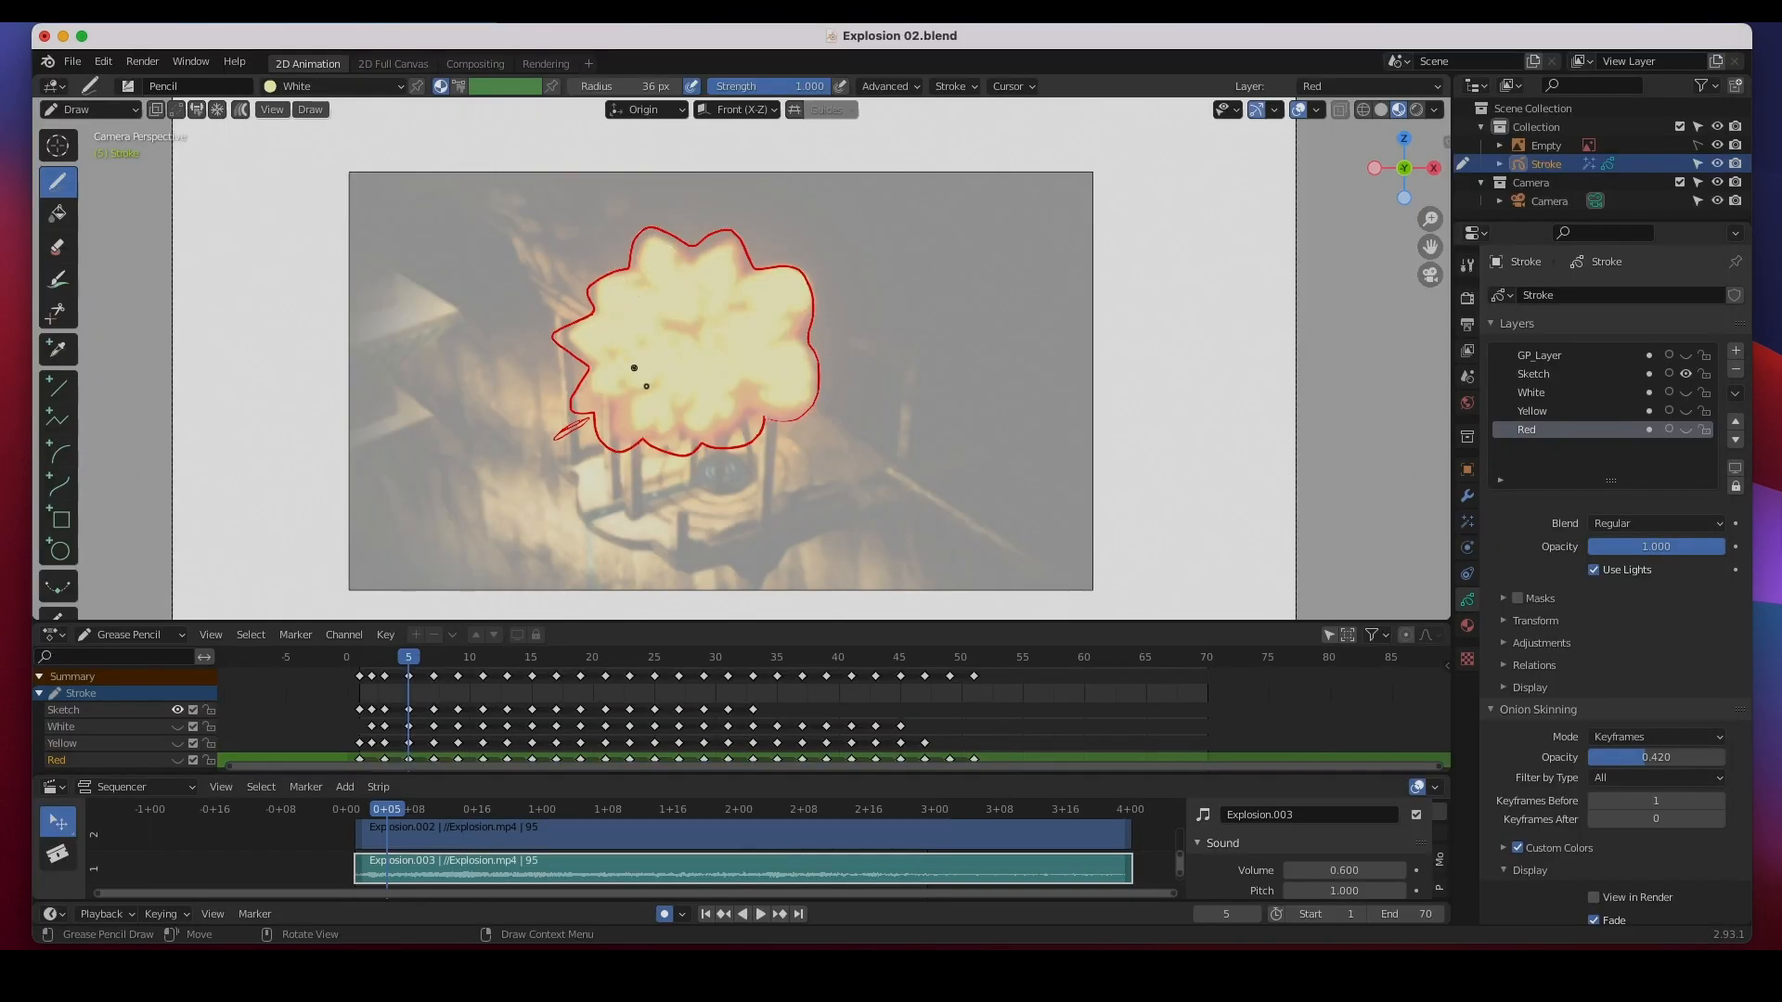
- Examine how the sketched explosion outline follows the reference video at frames 7, 9 and 11
{"action": "left_click_drag", "start_coordinate": [422, 669], "coordinate": [436, 675]}
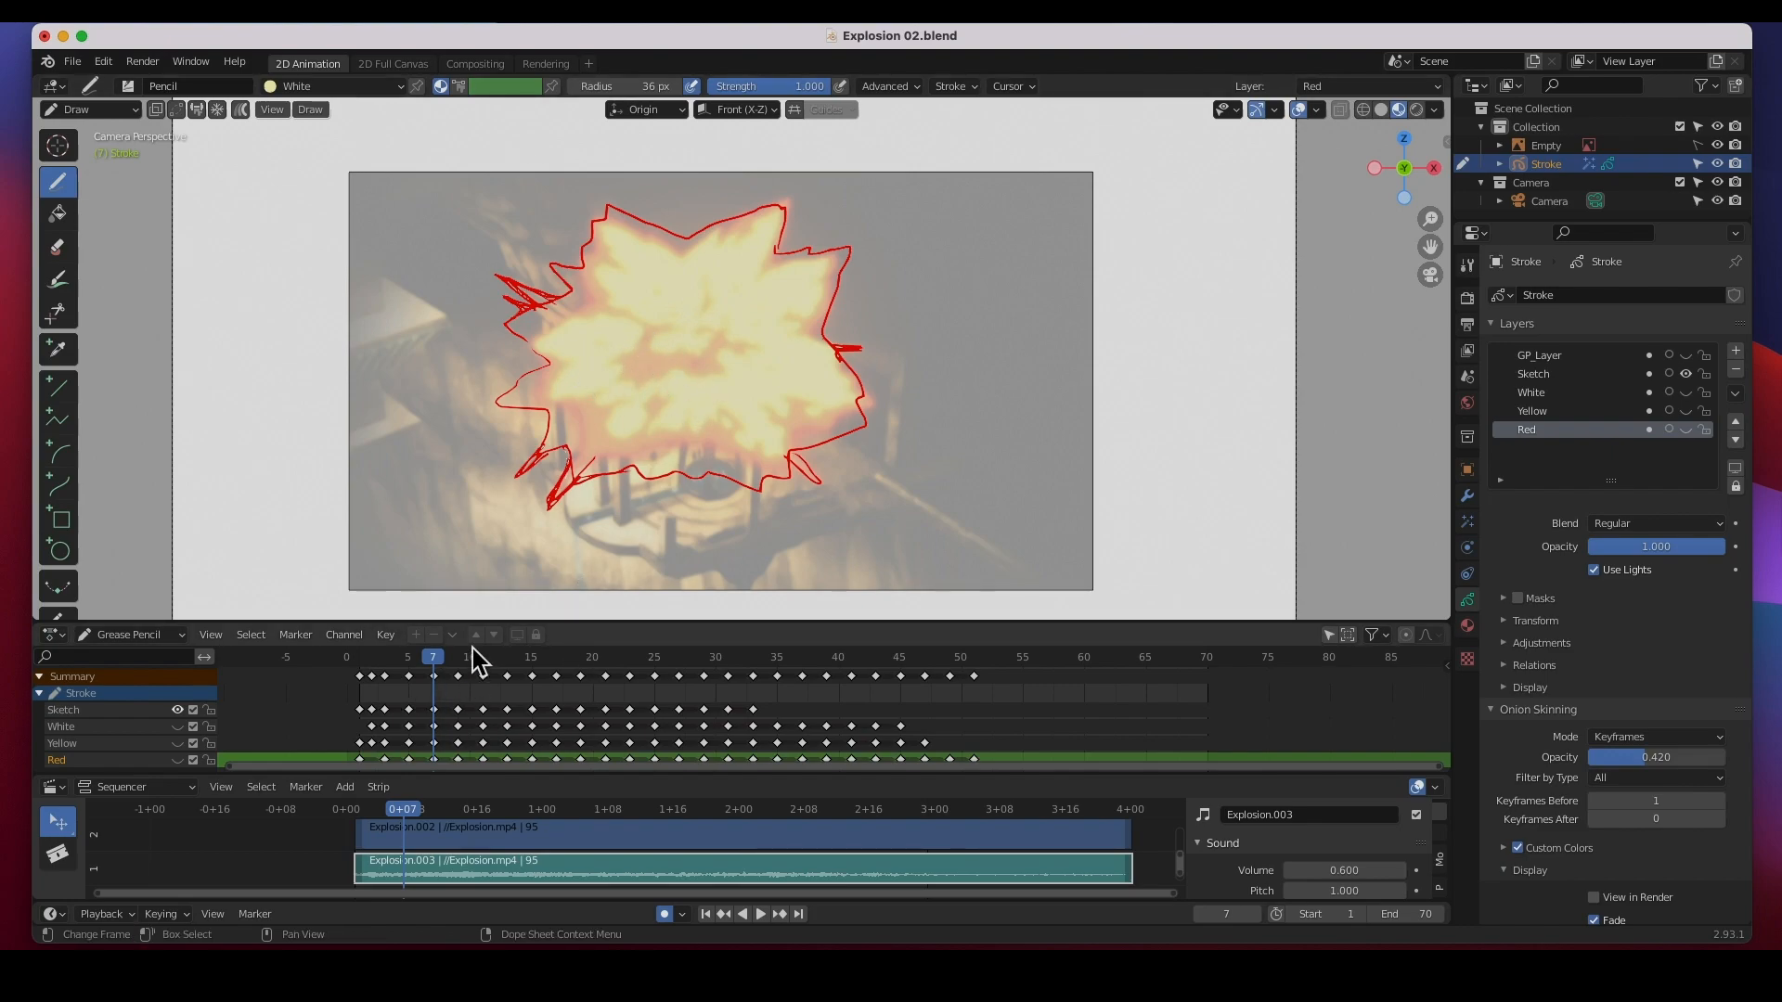
{"action": "left_click_drag", "start_coordinate": [448, 660], "coordinate": [458, 661]}
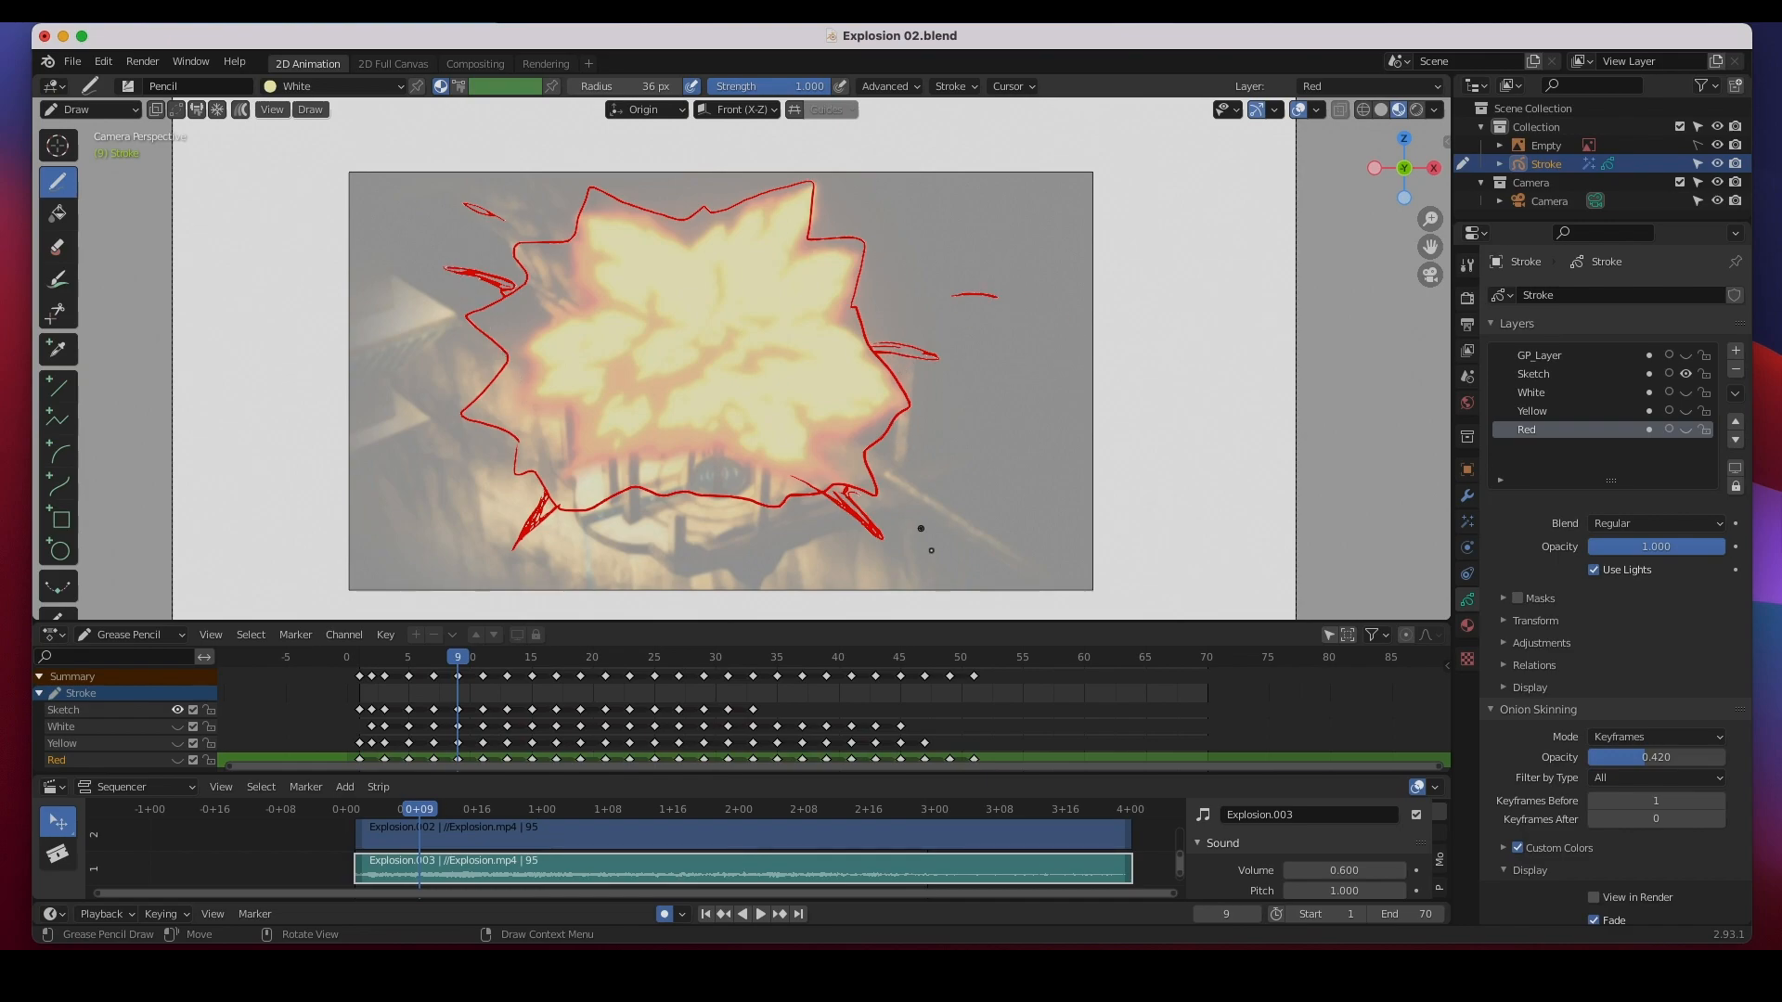
{"action": "left_click_drag", "start_coordinate": [476, 660], "coordinate": [486, 664]}
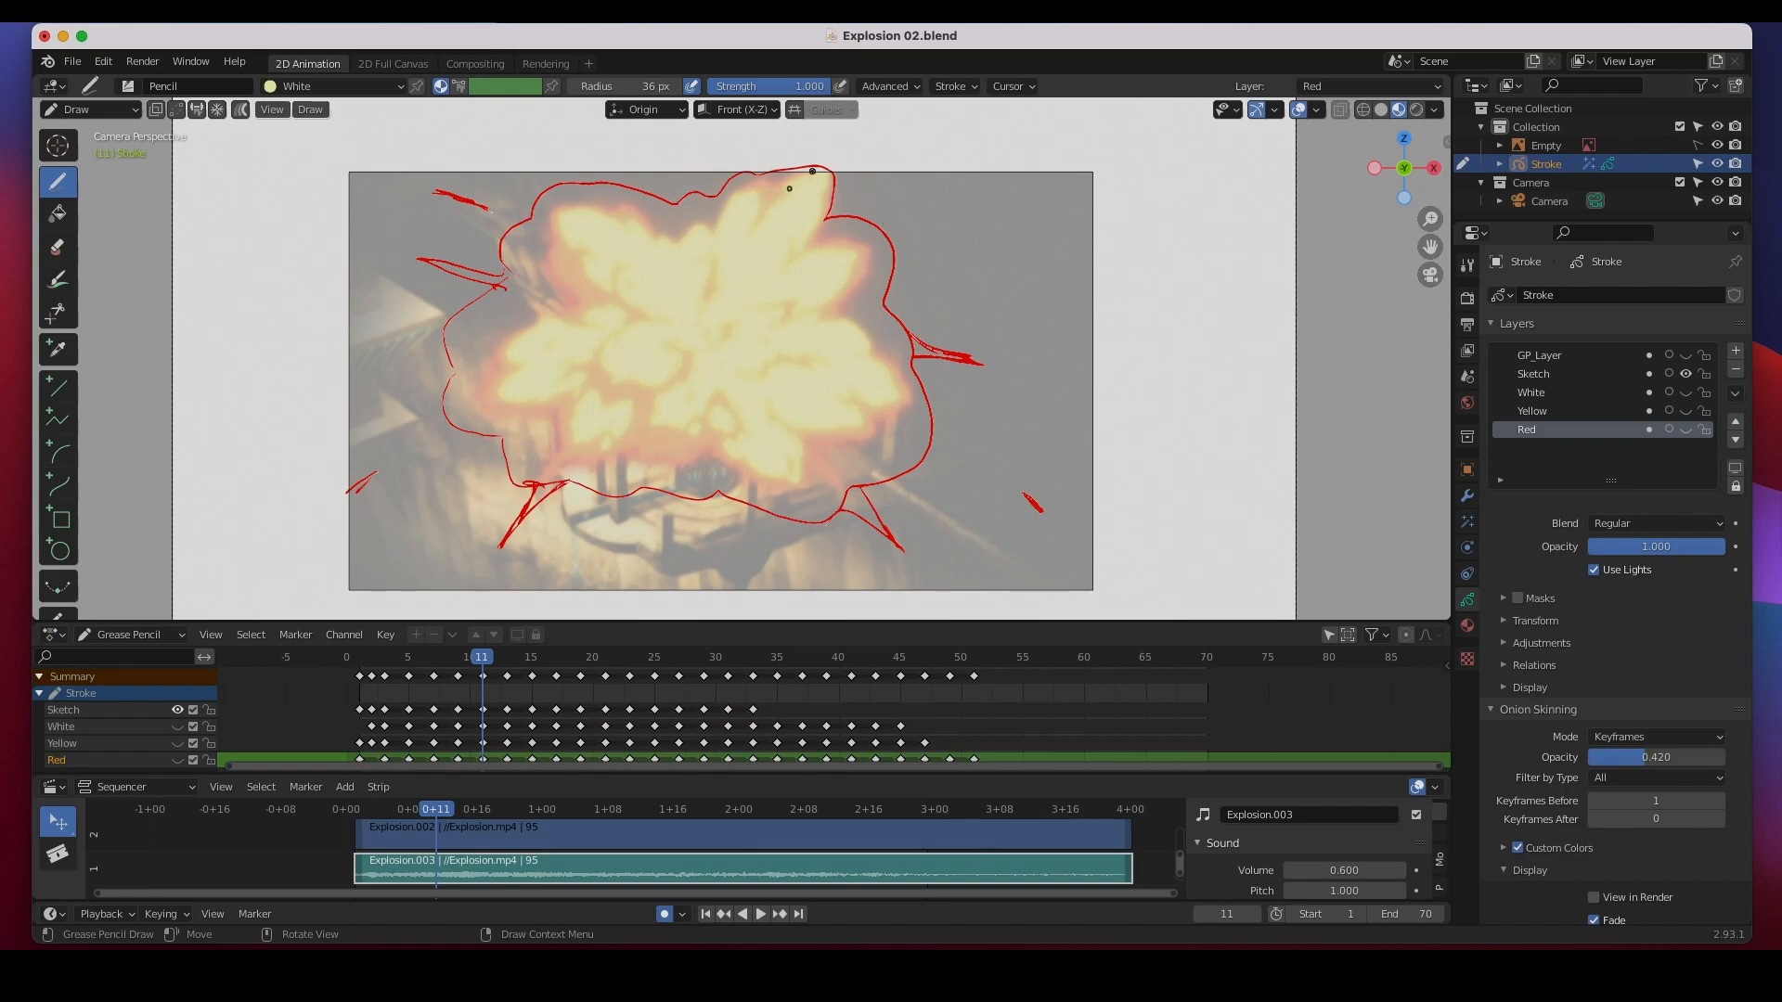
- Compare the sketched explosion outline with the reference video at frames 15 and 31
{"action": "left_click_drag", "start_coordinate": [489, 659], "coordinate": [532, 661]}
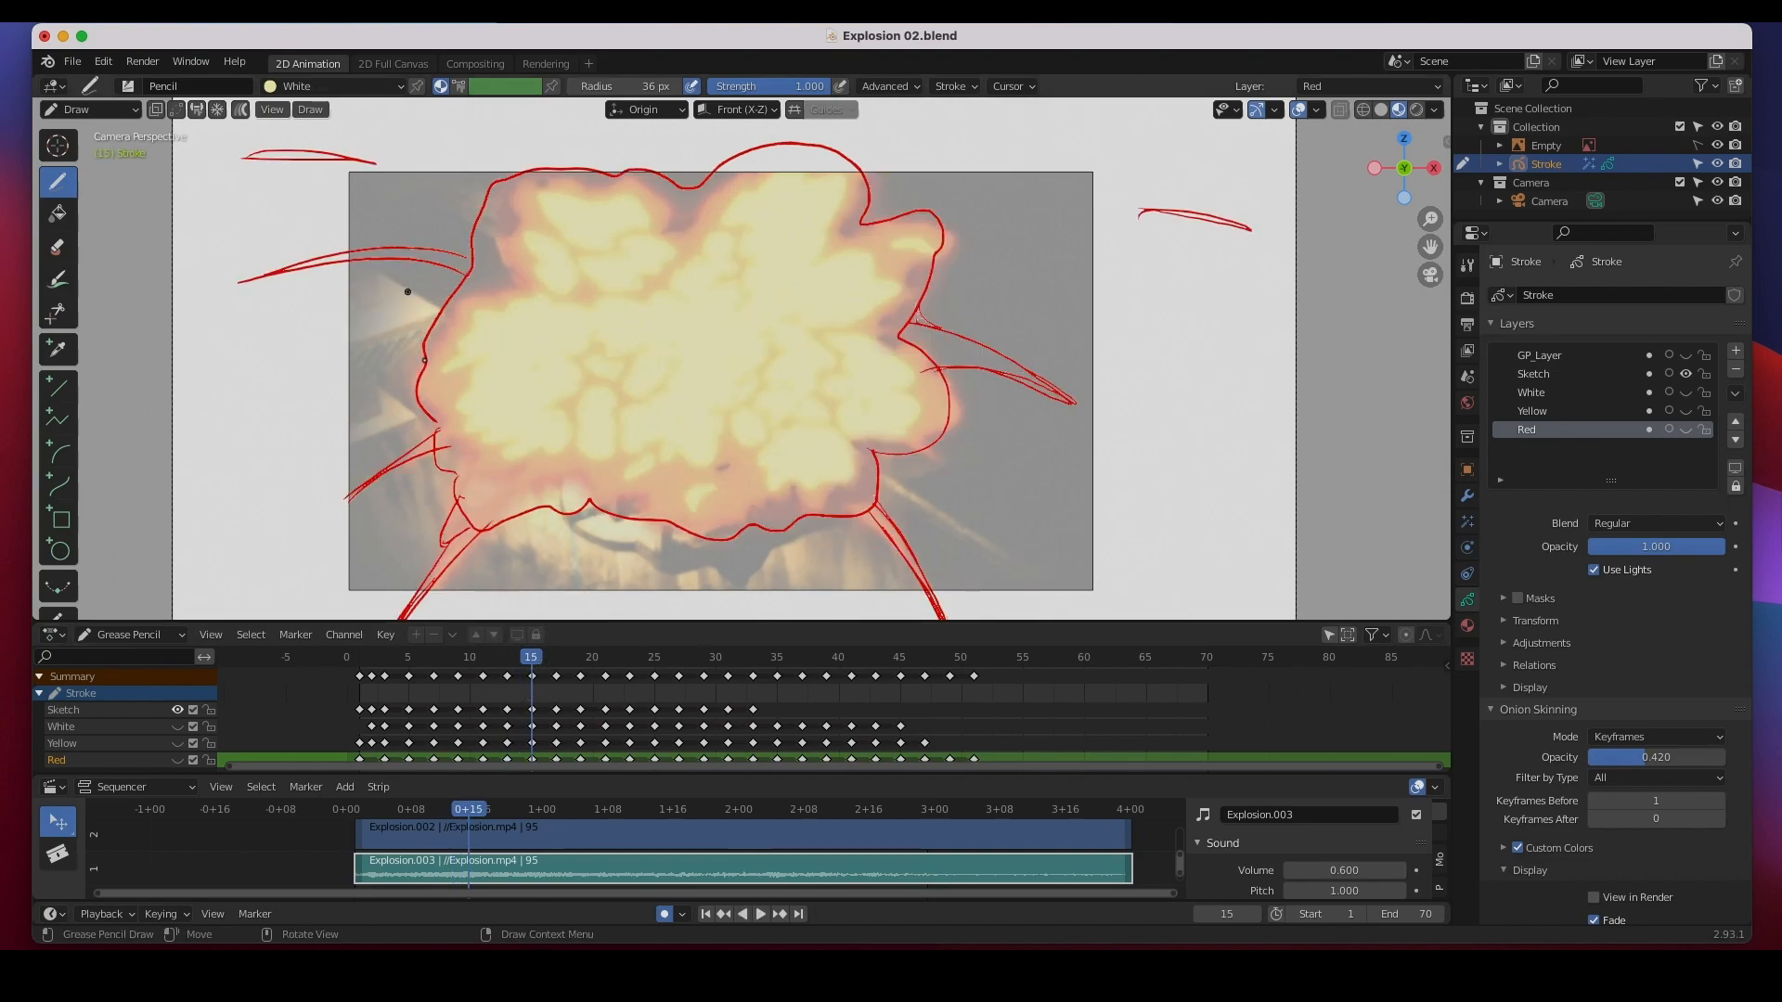
{"action": "scroll", "coordinate": [637, 458], "scroll_direction": "down", "scroll_amount": 1}
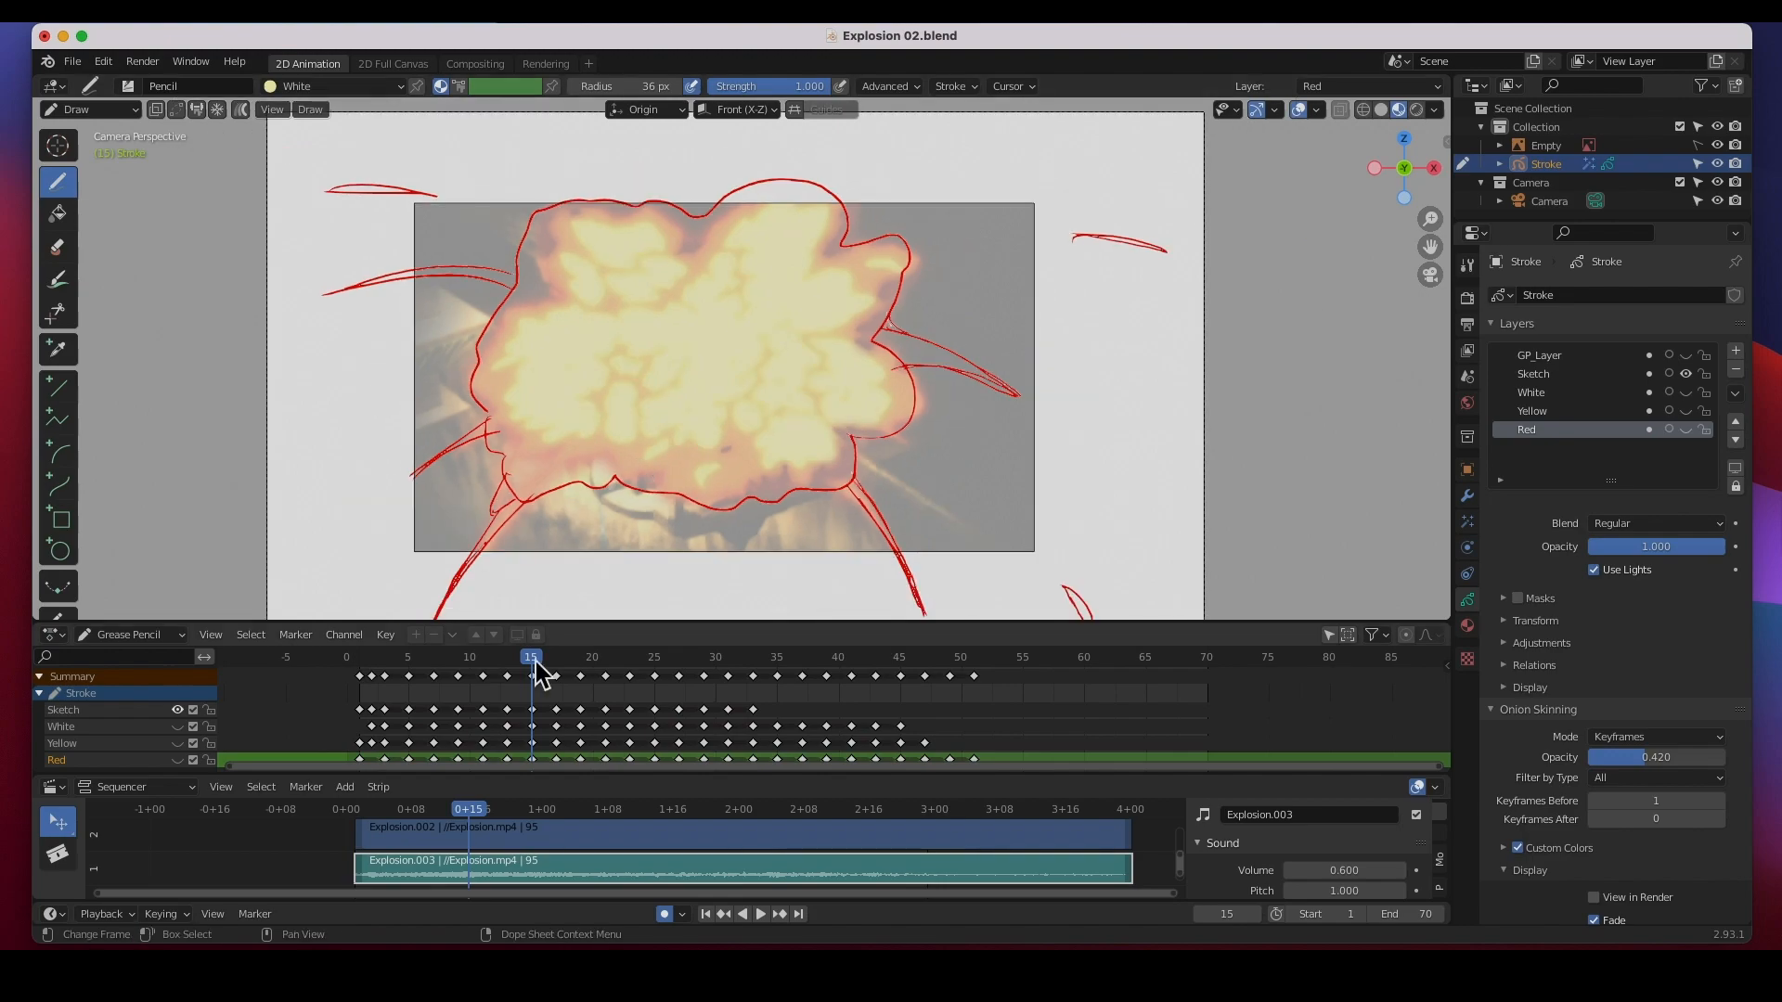
{"action": "mouse_move", "coordinate": [538, 670]}
{"action": "left_mouse_down"}
{"action": "mouse_move", "coordinate": [992, 682]}
{"action": "mouse_move", "coordinate": [492, 691]}
{"action": "mouse_move", "coordinate": [732, 676]}
{"action": "left_mouse_up"}
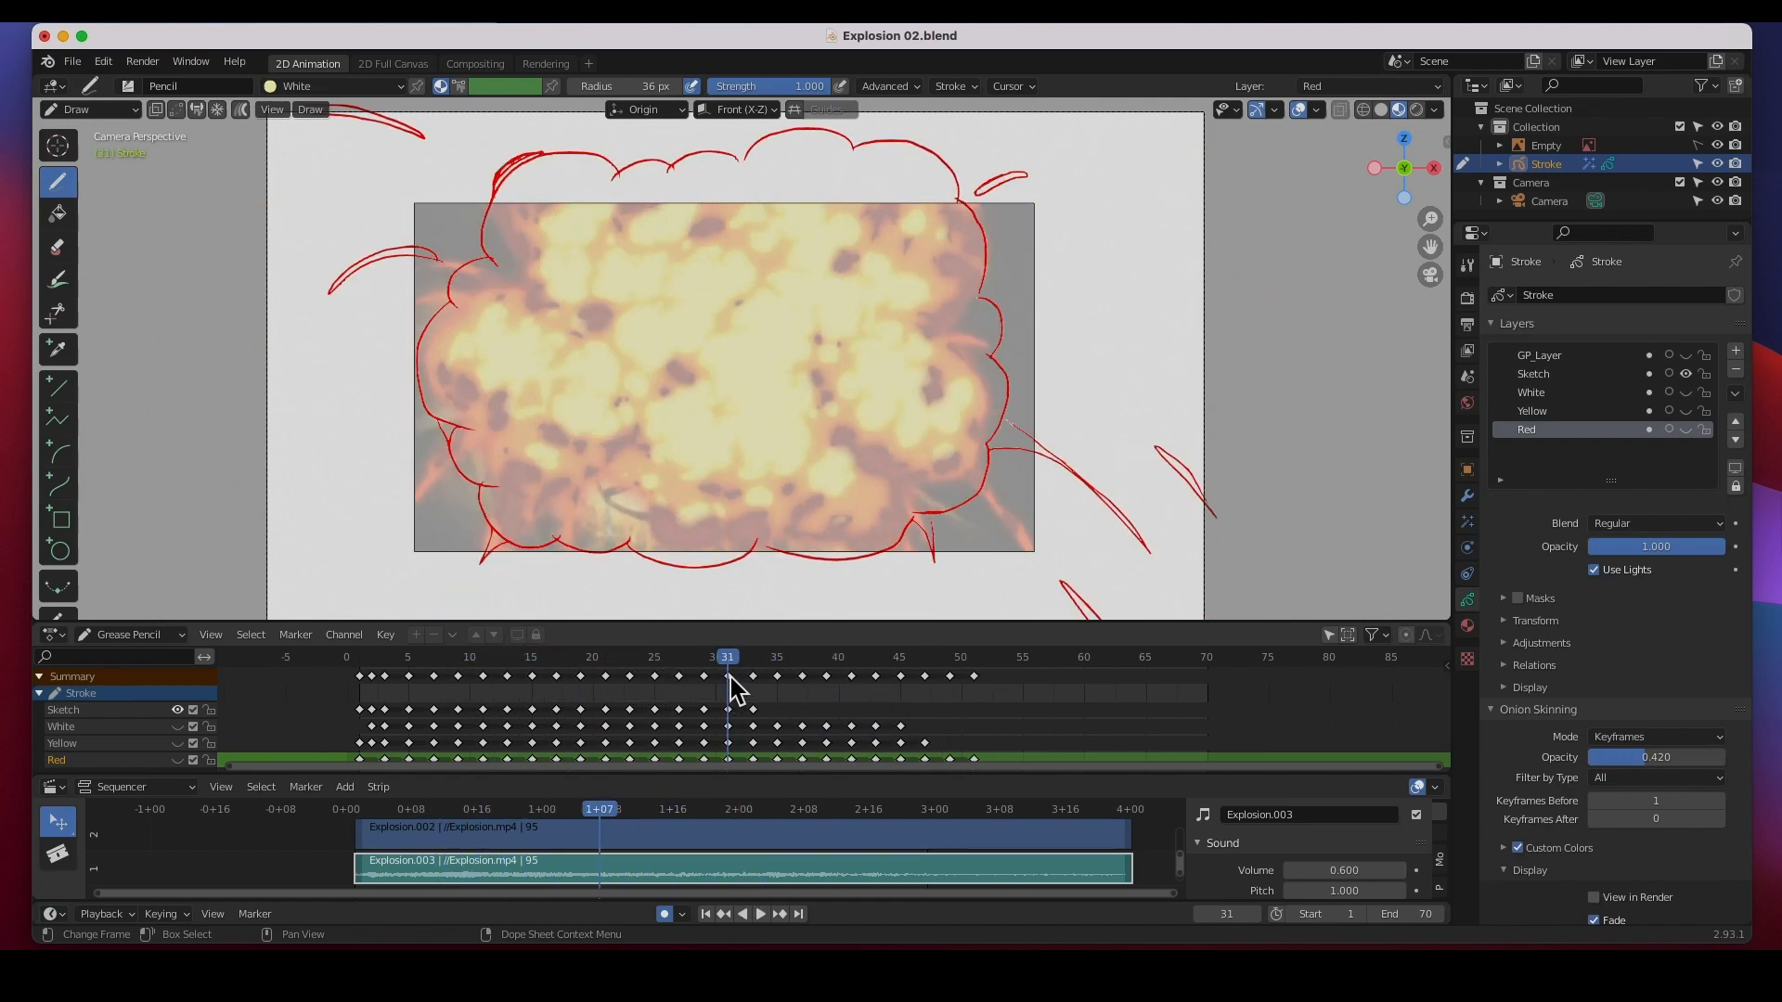
- Hide the Empty holding the reference video and play back the sketch animation on its own
{"action": "left_click", "coordinate": [1719, 146]}
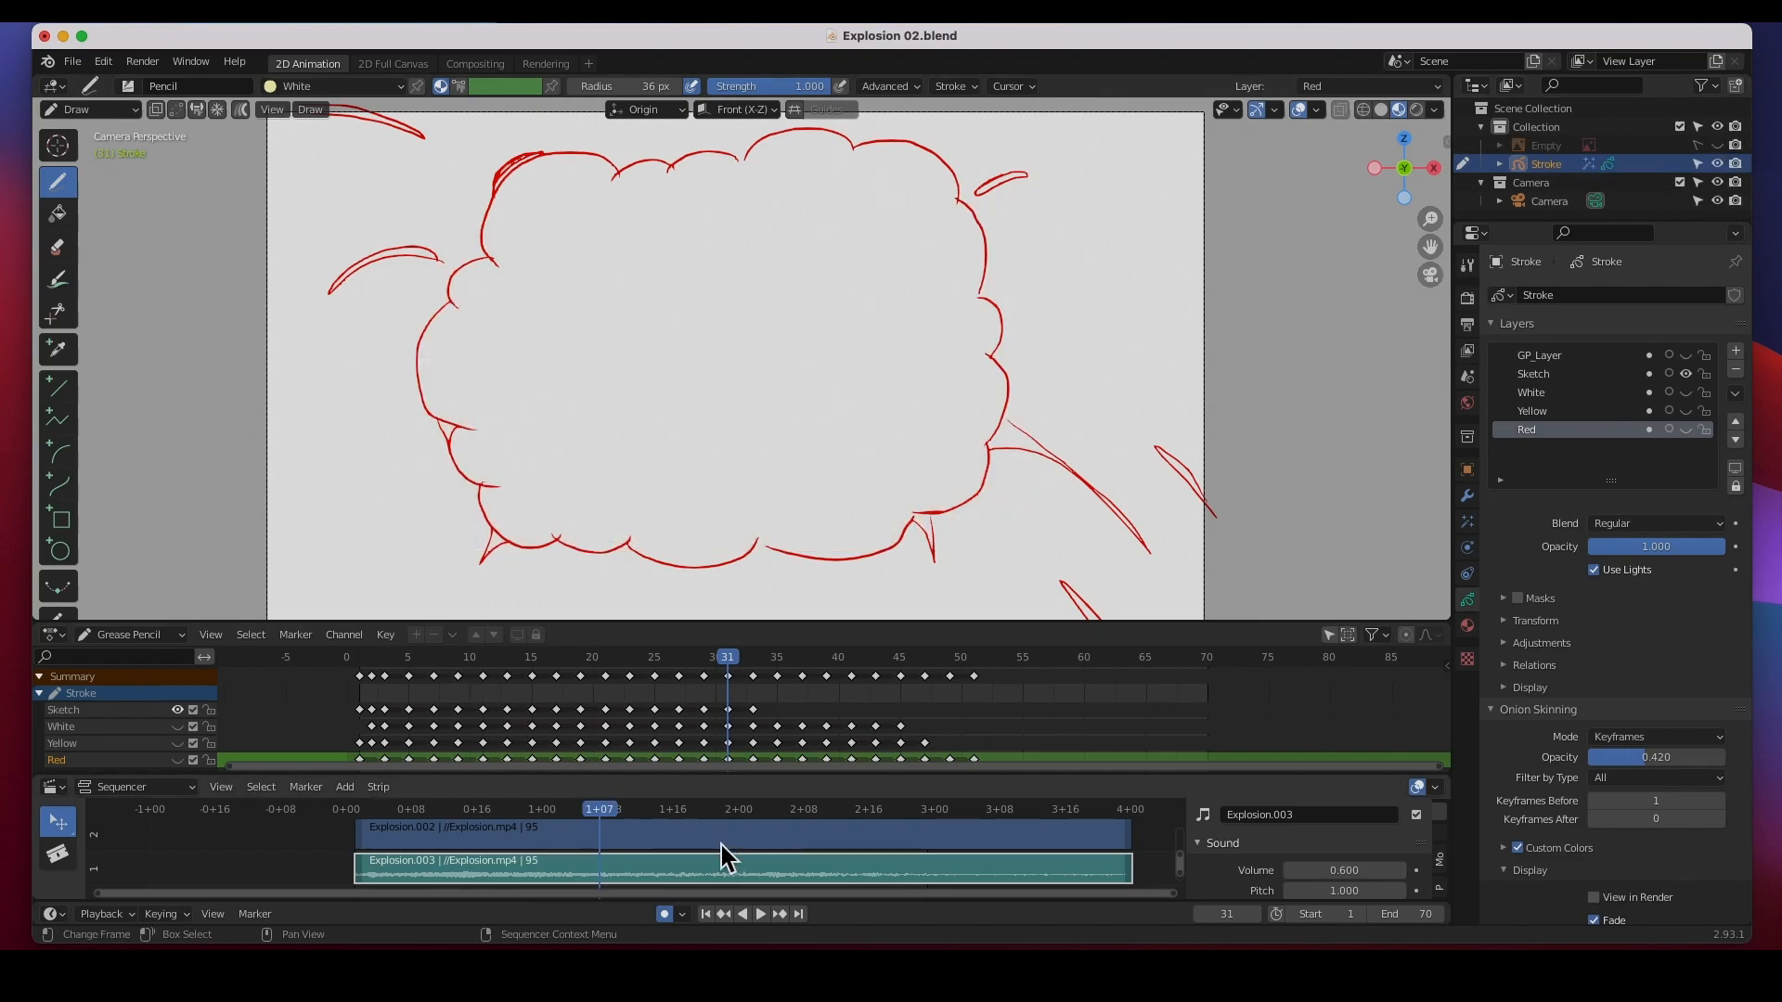
{"action": "left_click", "coordinate": [761, 915]}
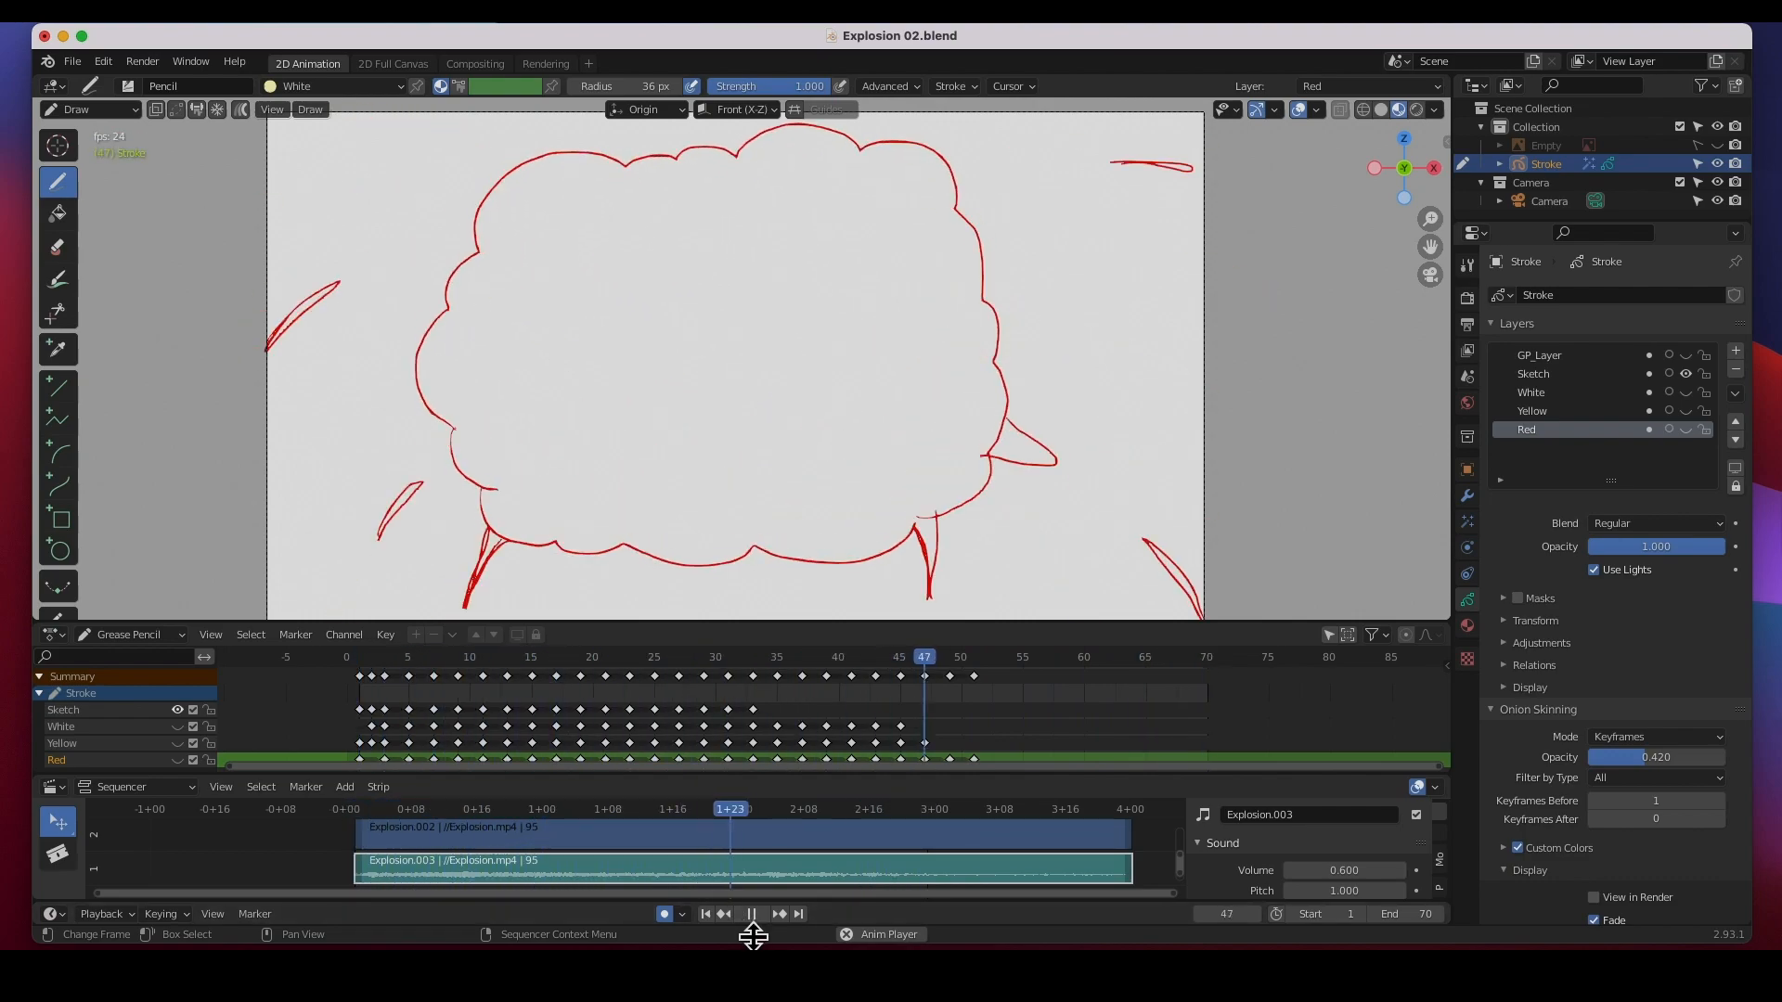
{"action": "left_click", "coordinate": [759, 919]}
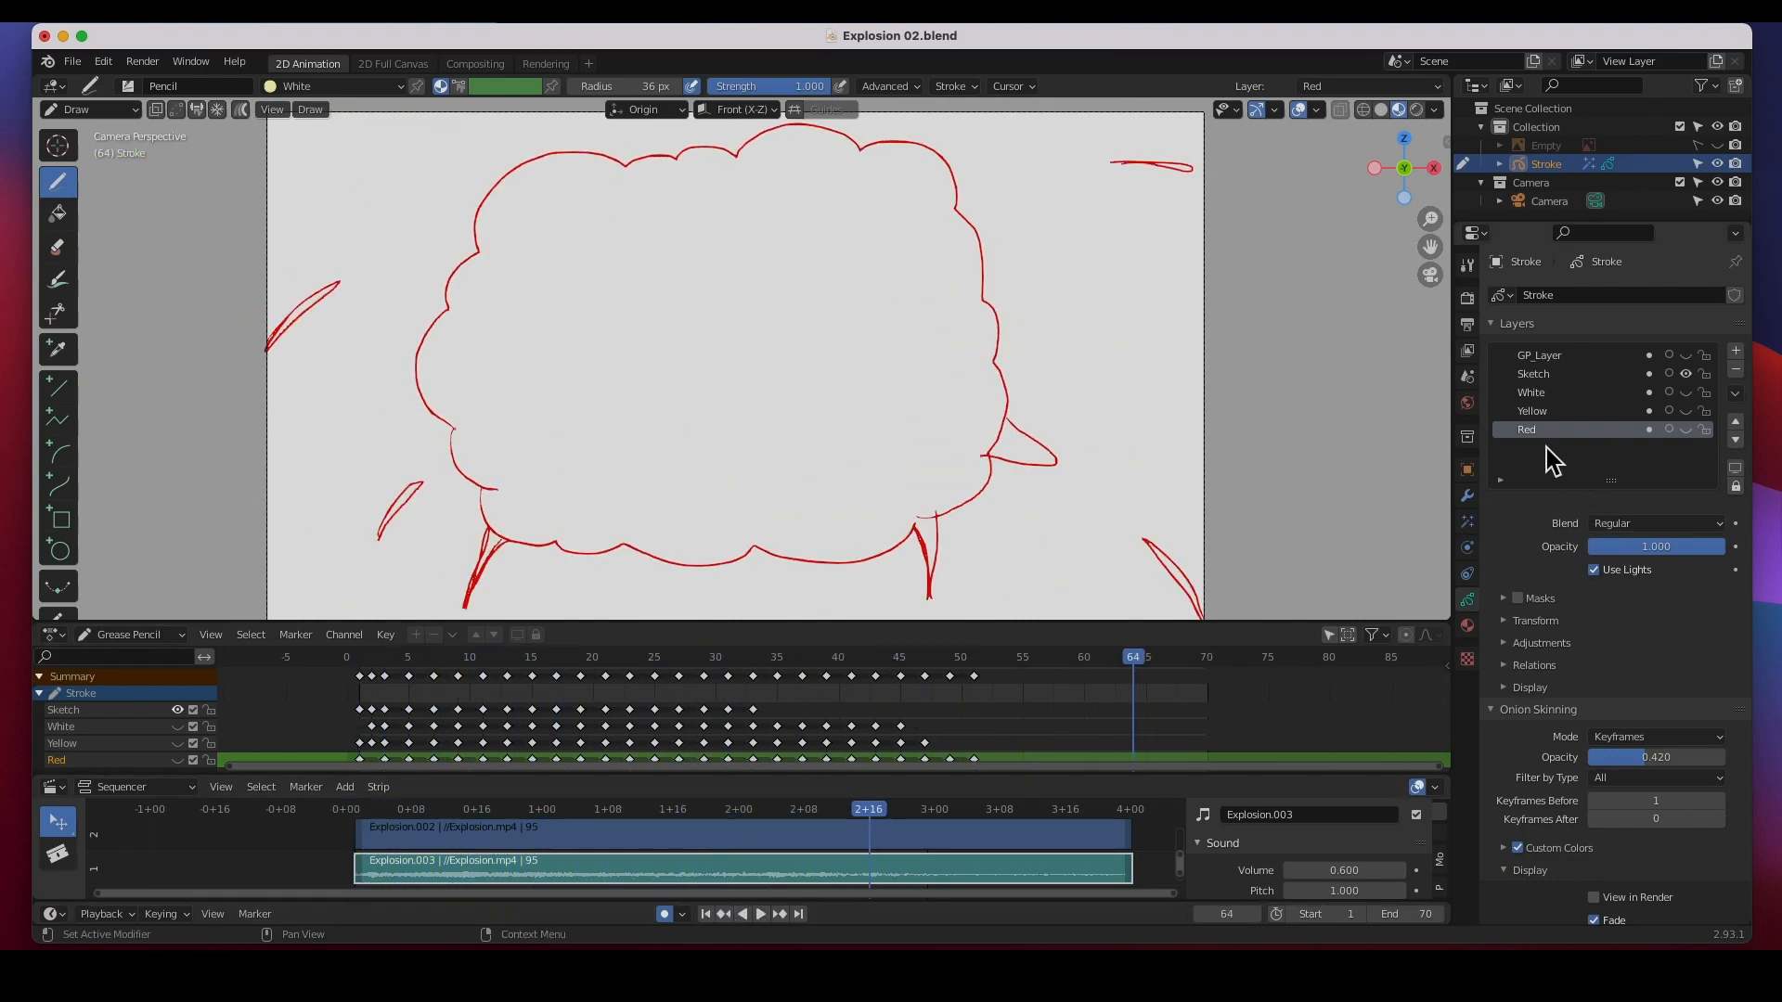
- Show the Red layer and play the animation from frame 1 with the sketch over the red fill
{"action": "left_click", "coordinate": [1687, 432]}
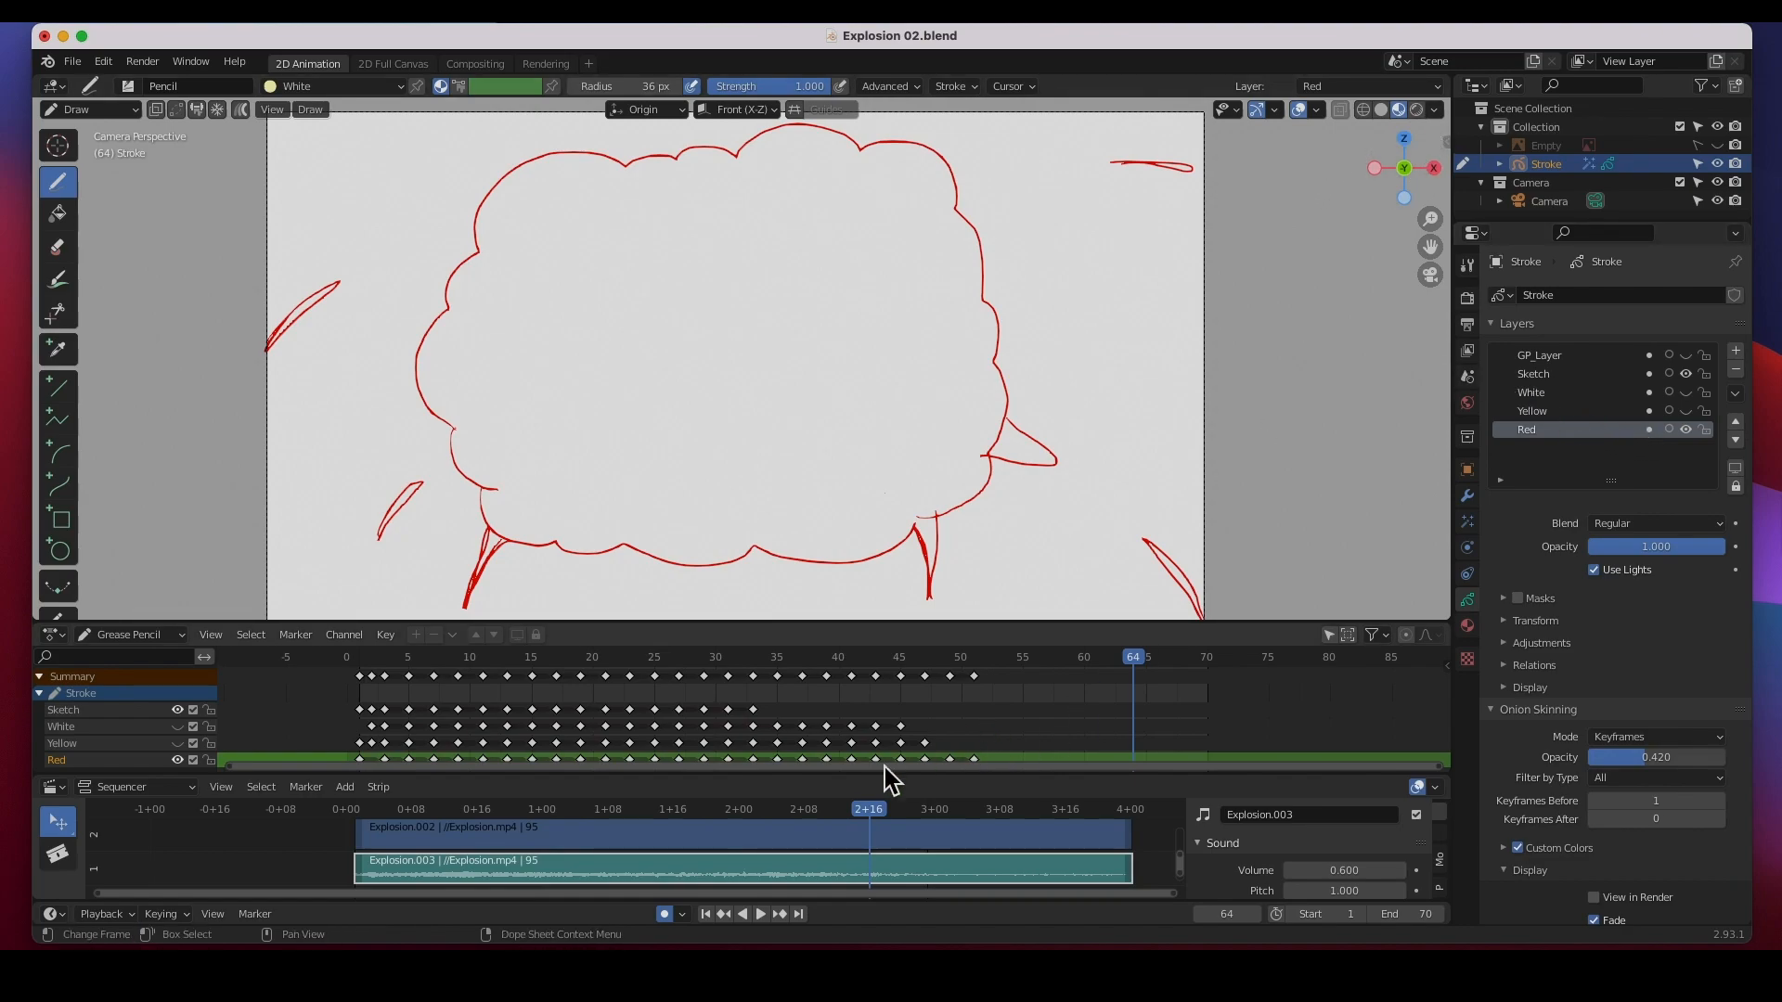
{"action": "mouse_move", "coordinate": [966, 666]}
{"action": "left_mouse_down"}
{"action": "mouse_move", "coordinate": [624, 661]}
{"action": "mouse_move", "coordinate": [358, 688]}
{"action": "left_mouse_up"}
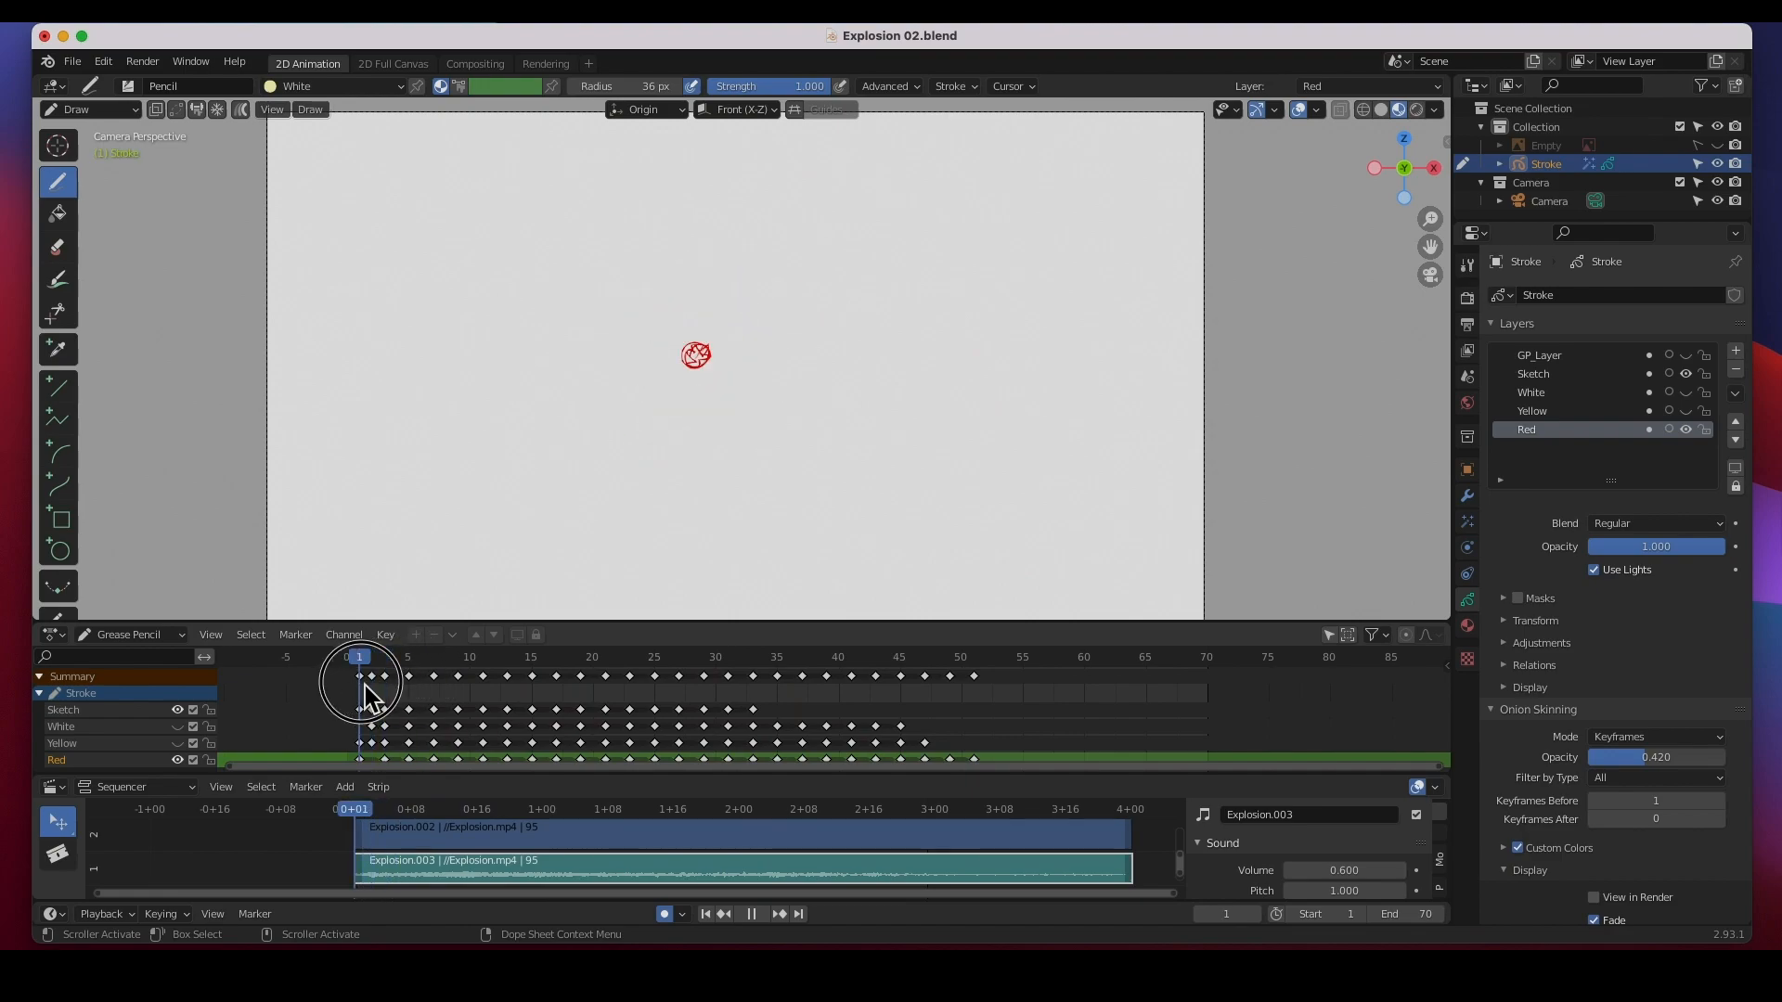
{"action": "left_click", "coordinate": [765, 917]}
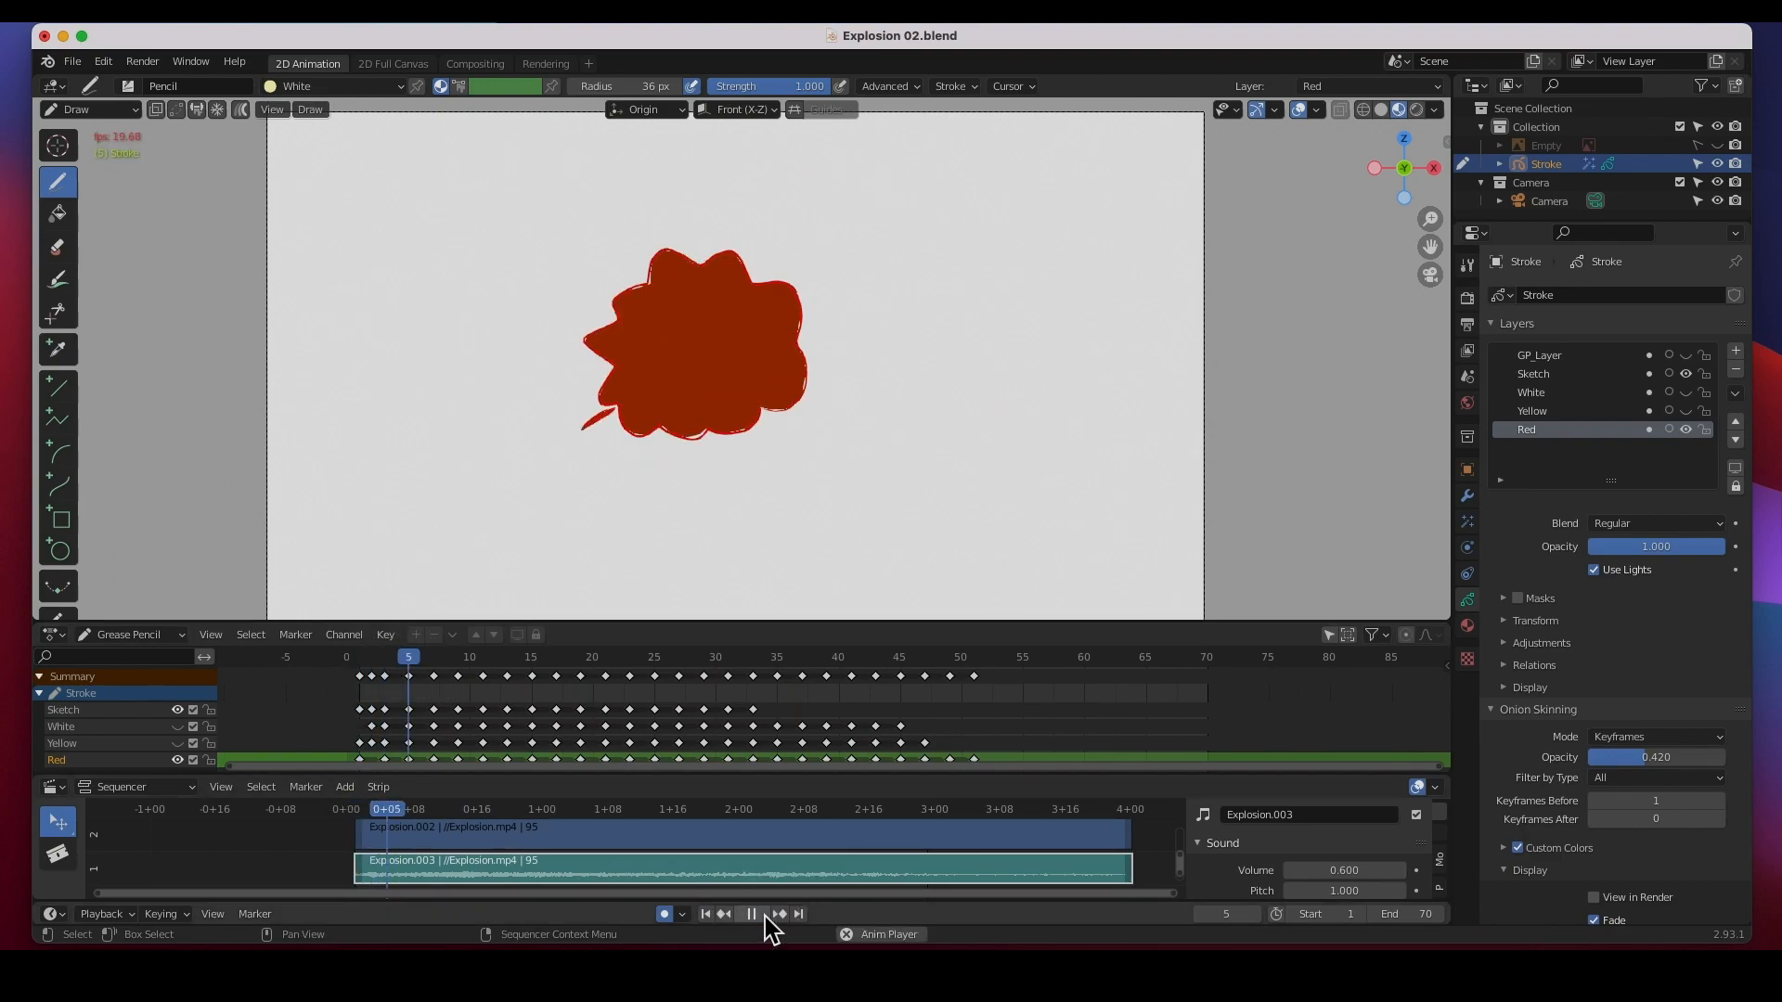
{"action": "left_click", "coordinate": [765, 916]}
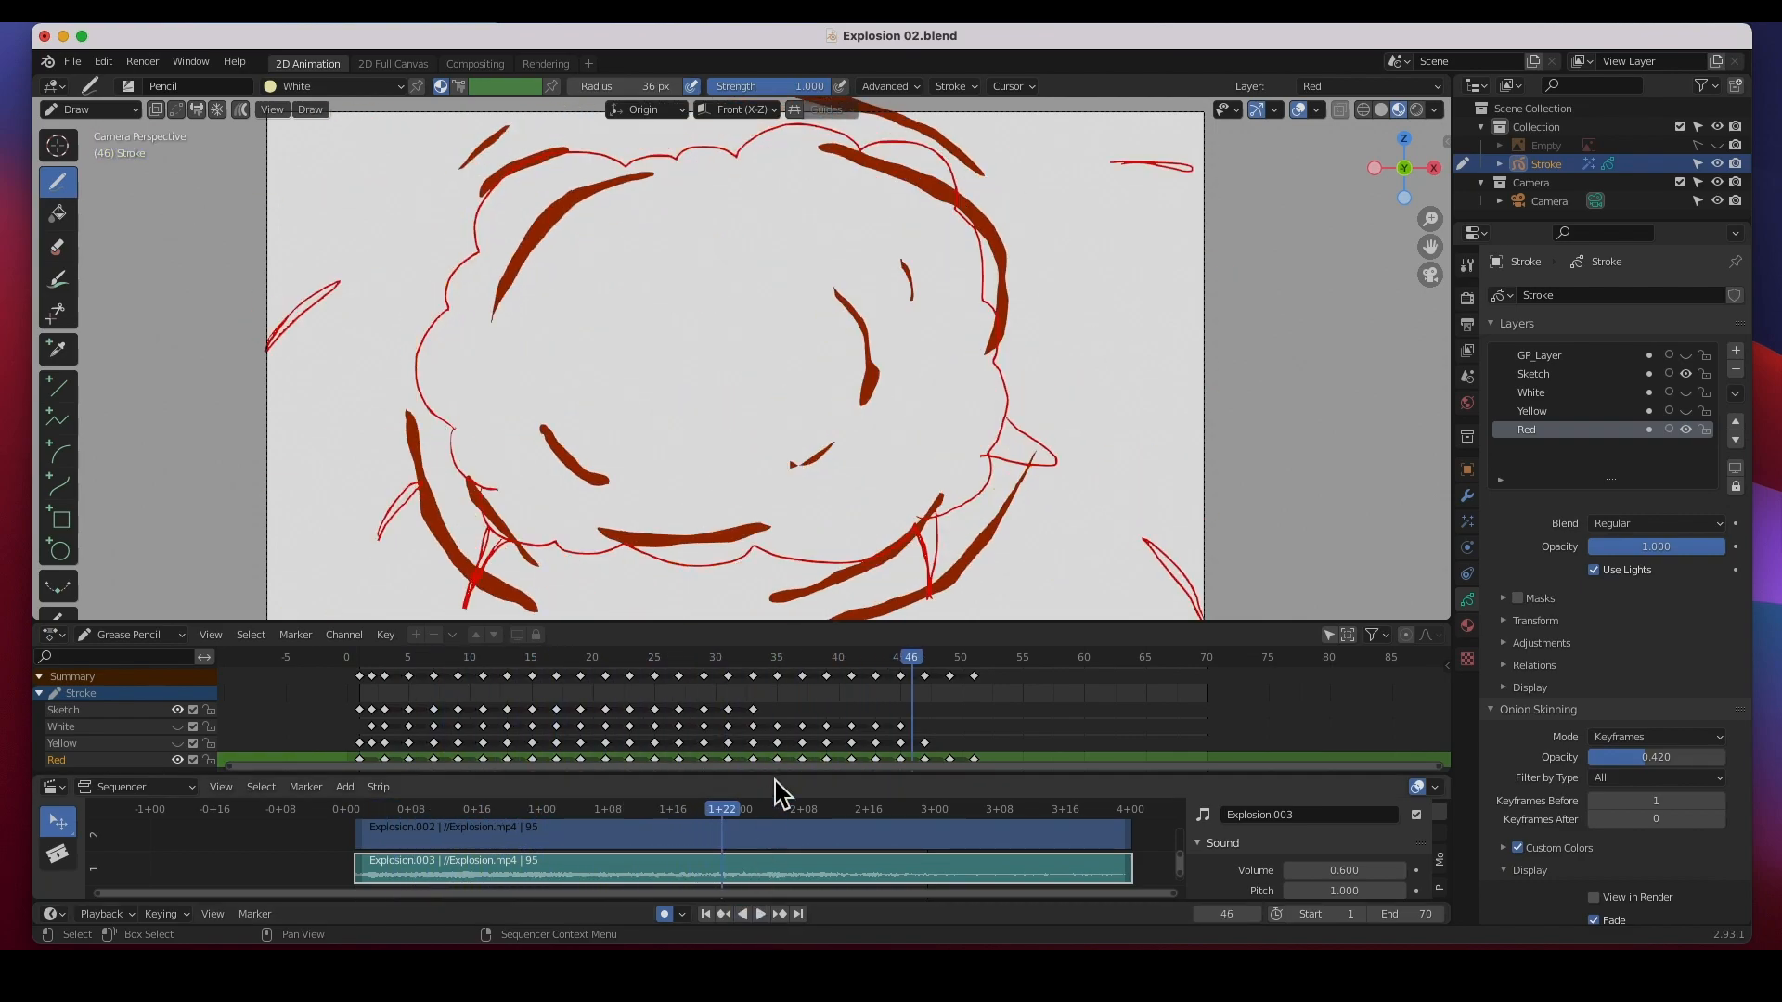
- Compare the red fill shapes with the sketch outline at frames 27, 36 and 23
{"action": "left_click_drag", "start_coordinate": [840, 667], "coordinate": [678, 667]}
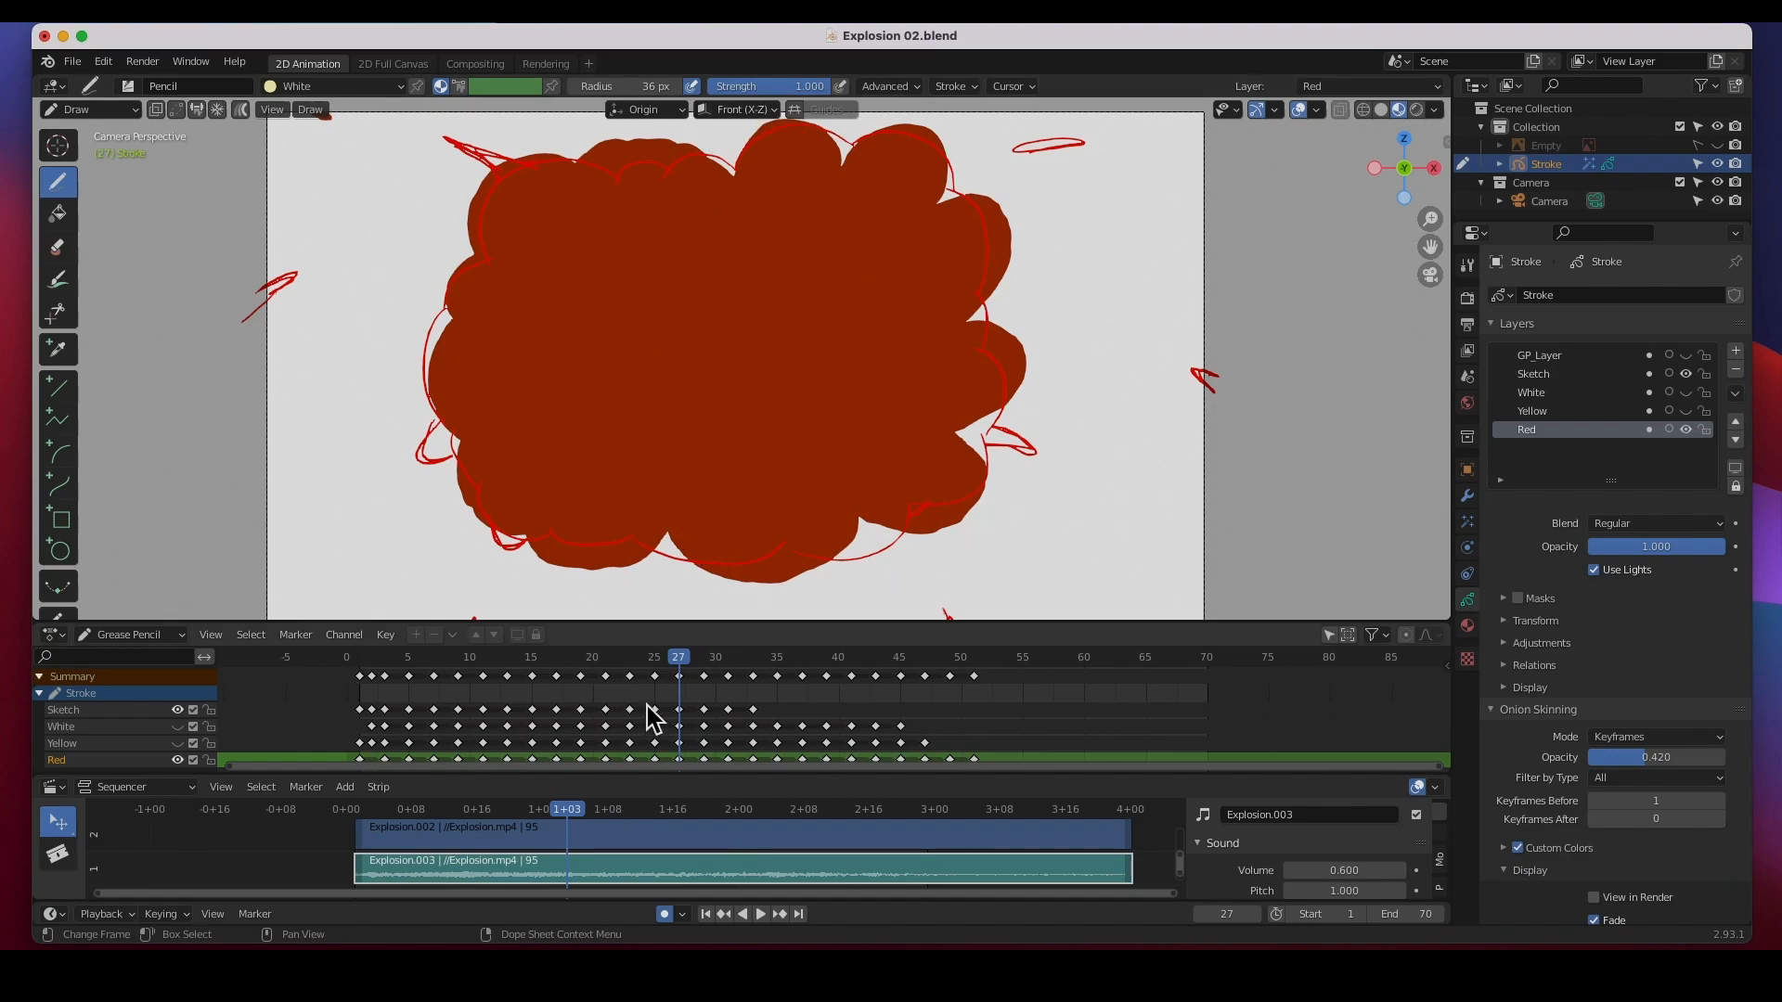
{"action": "key", "text": "space"}
{"action": "mouse_move", "coordinate": [634, 675]}
{"action": "left_mouse_down"}
{"action": "mouse_move", "coordinate": [559, 678]}
{"action": "mouse_move", "coordinate": [828, 682]}
{"action": "mouse_move", "coordinate": [752, 680]}
{"action": "mouse_move", "coordinate": [792, 668]}
{"action": "mouse_move", "coordinate": [796, 685]}
{"action": "left_mouse_up"}
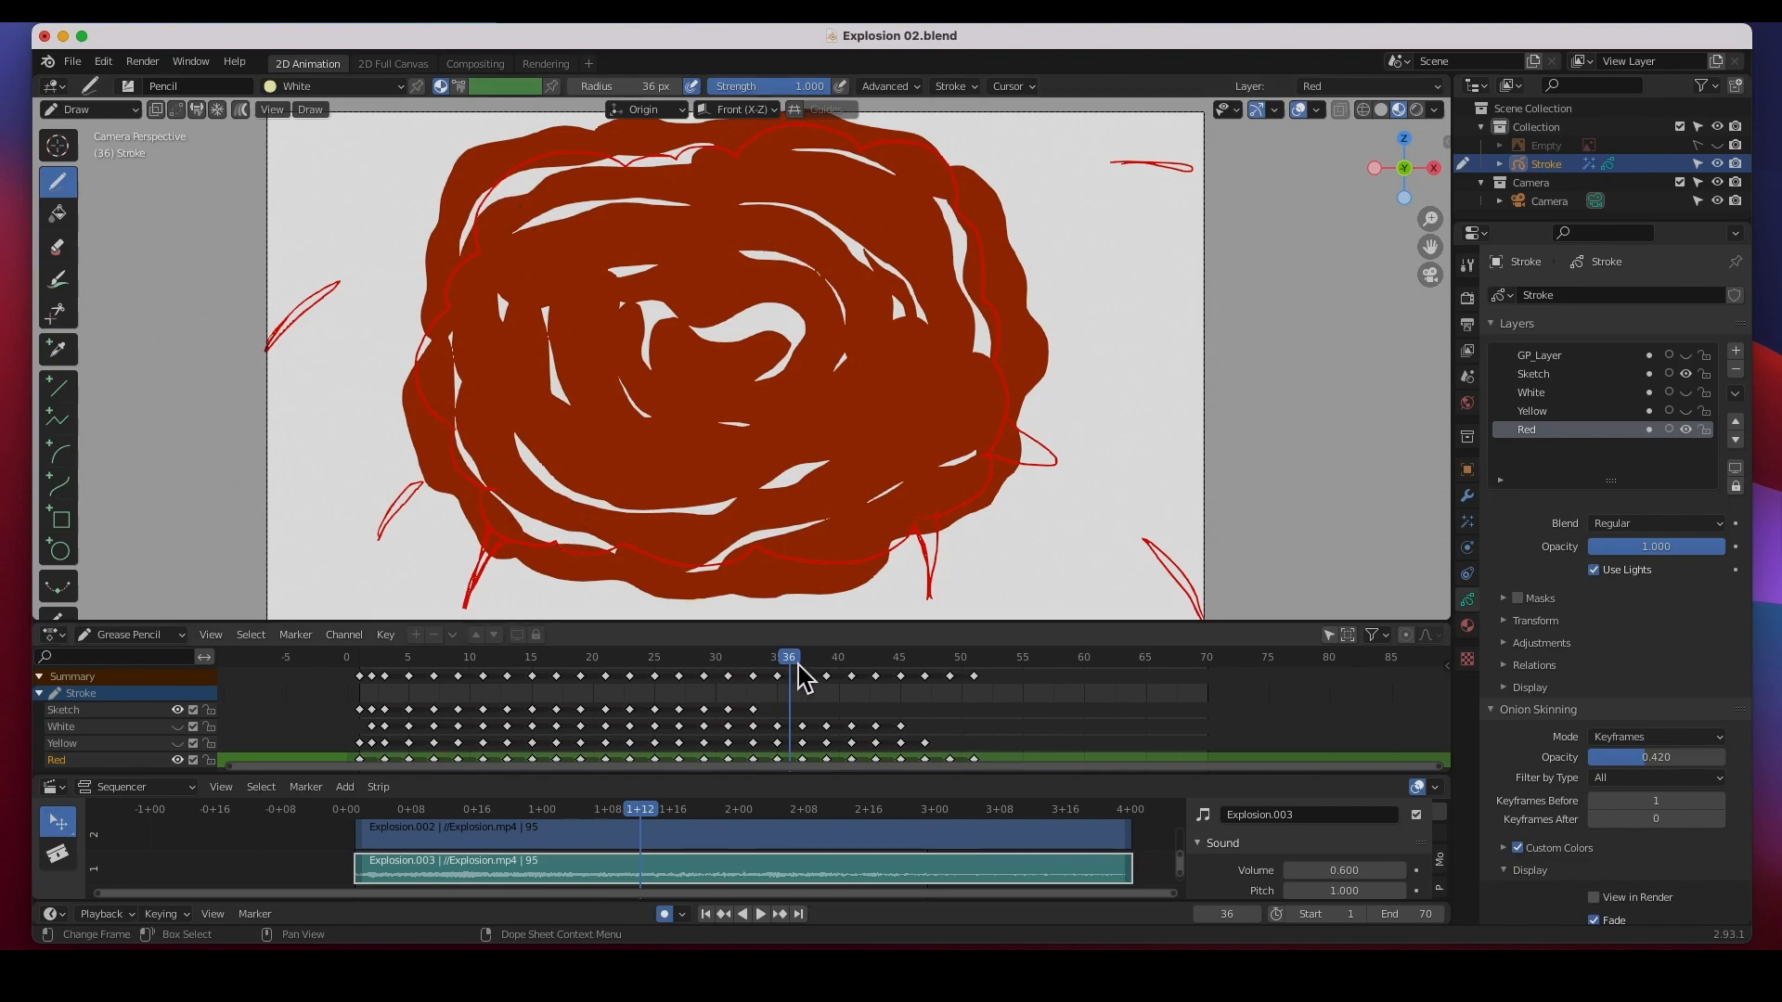
{"action": "mouse_move", "coordinate": [800, 661]}
{"action": "left_mouse_down"}
{"action": "mouse_move", "coordinate": [971, 674]}
{"action": "mouse_move", "coordinate": [629, 661]}
{"action": "left_mouse_up"}
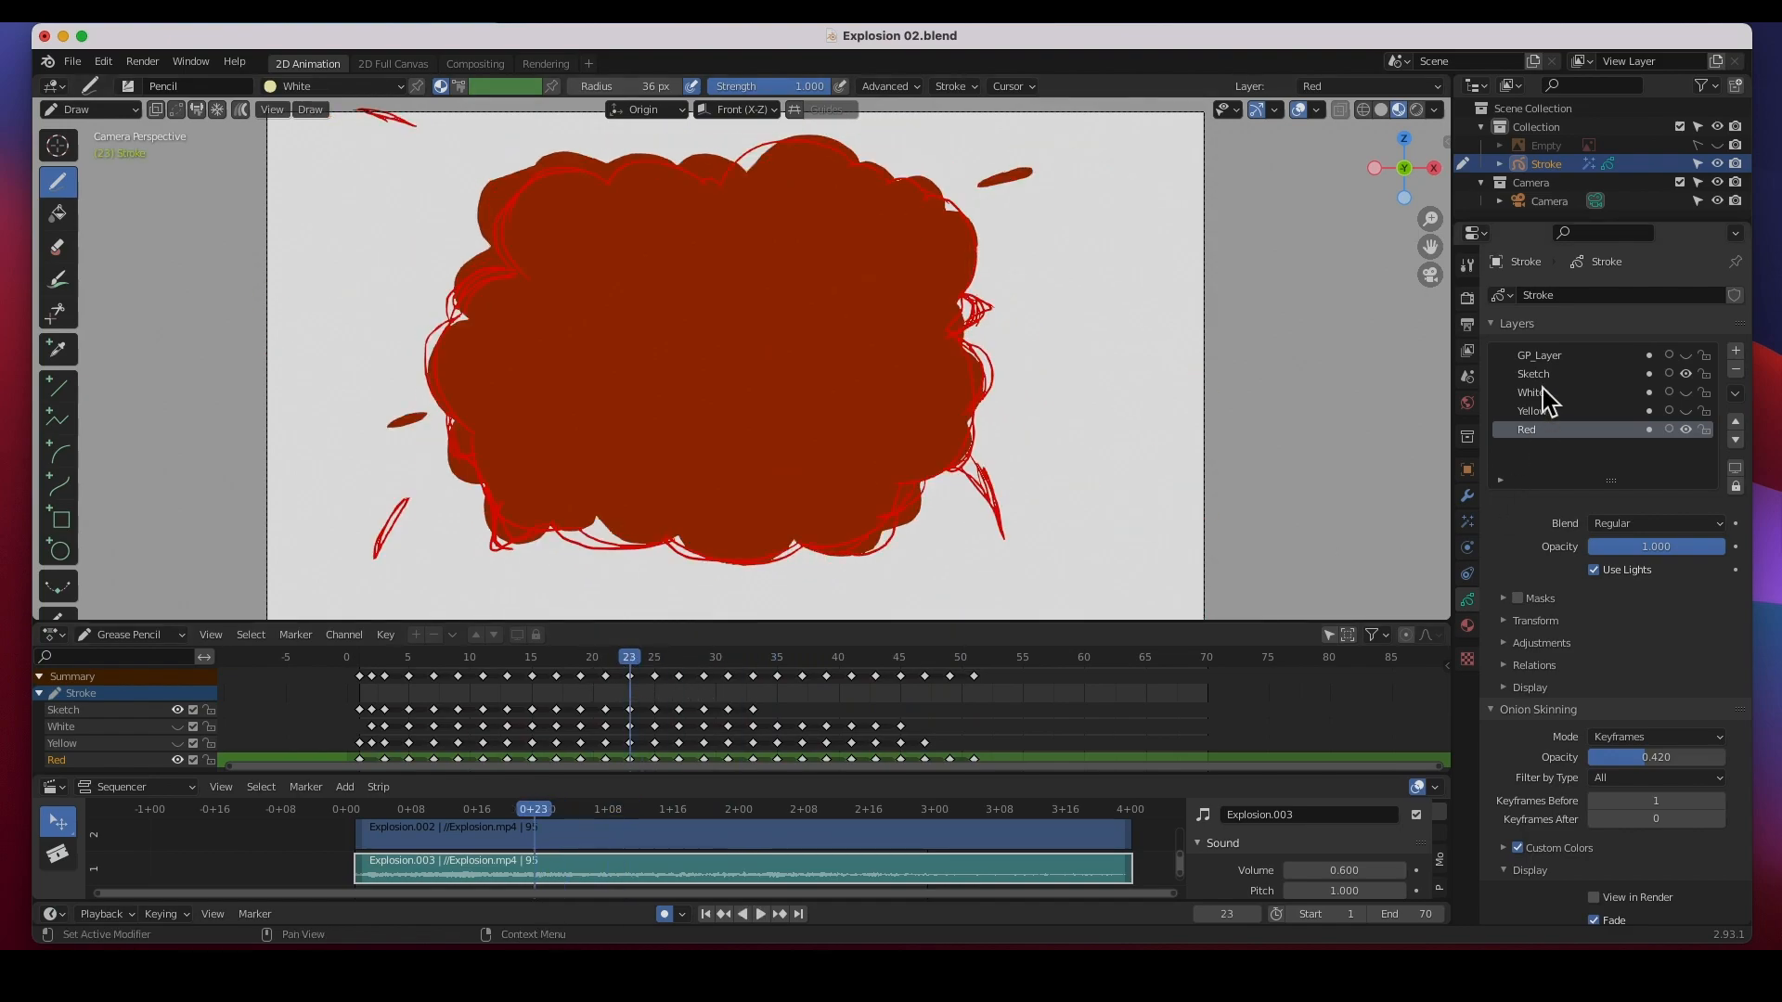
- Hide the Sketch layer and play back the Red layer's animation alone
{"action": "left_click", "coordinate": [1688, 375]}
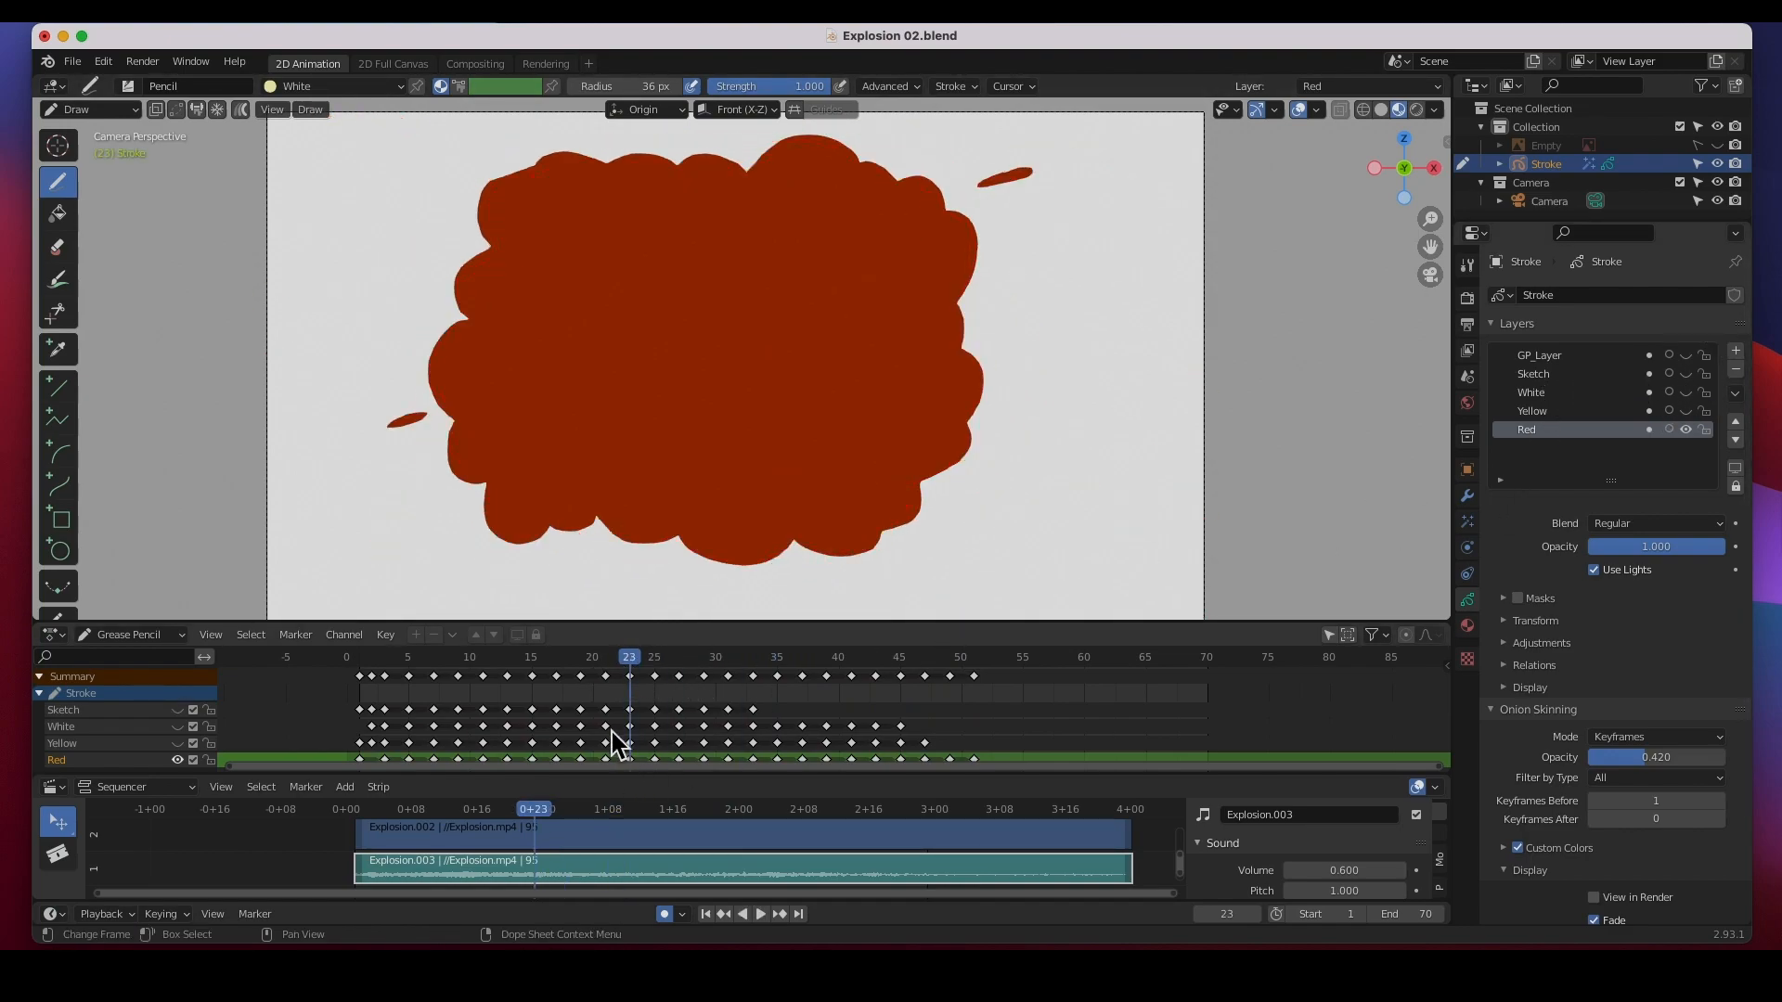
{"action": "left_click", "coordinate": [761, 913]}
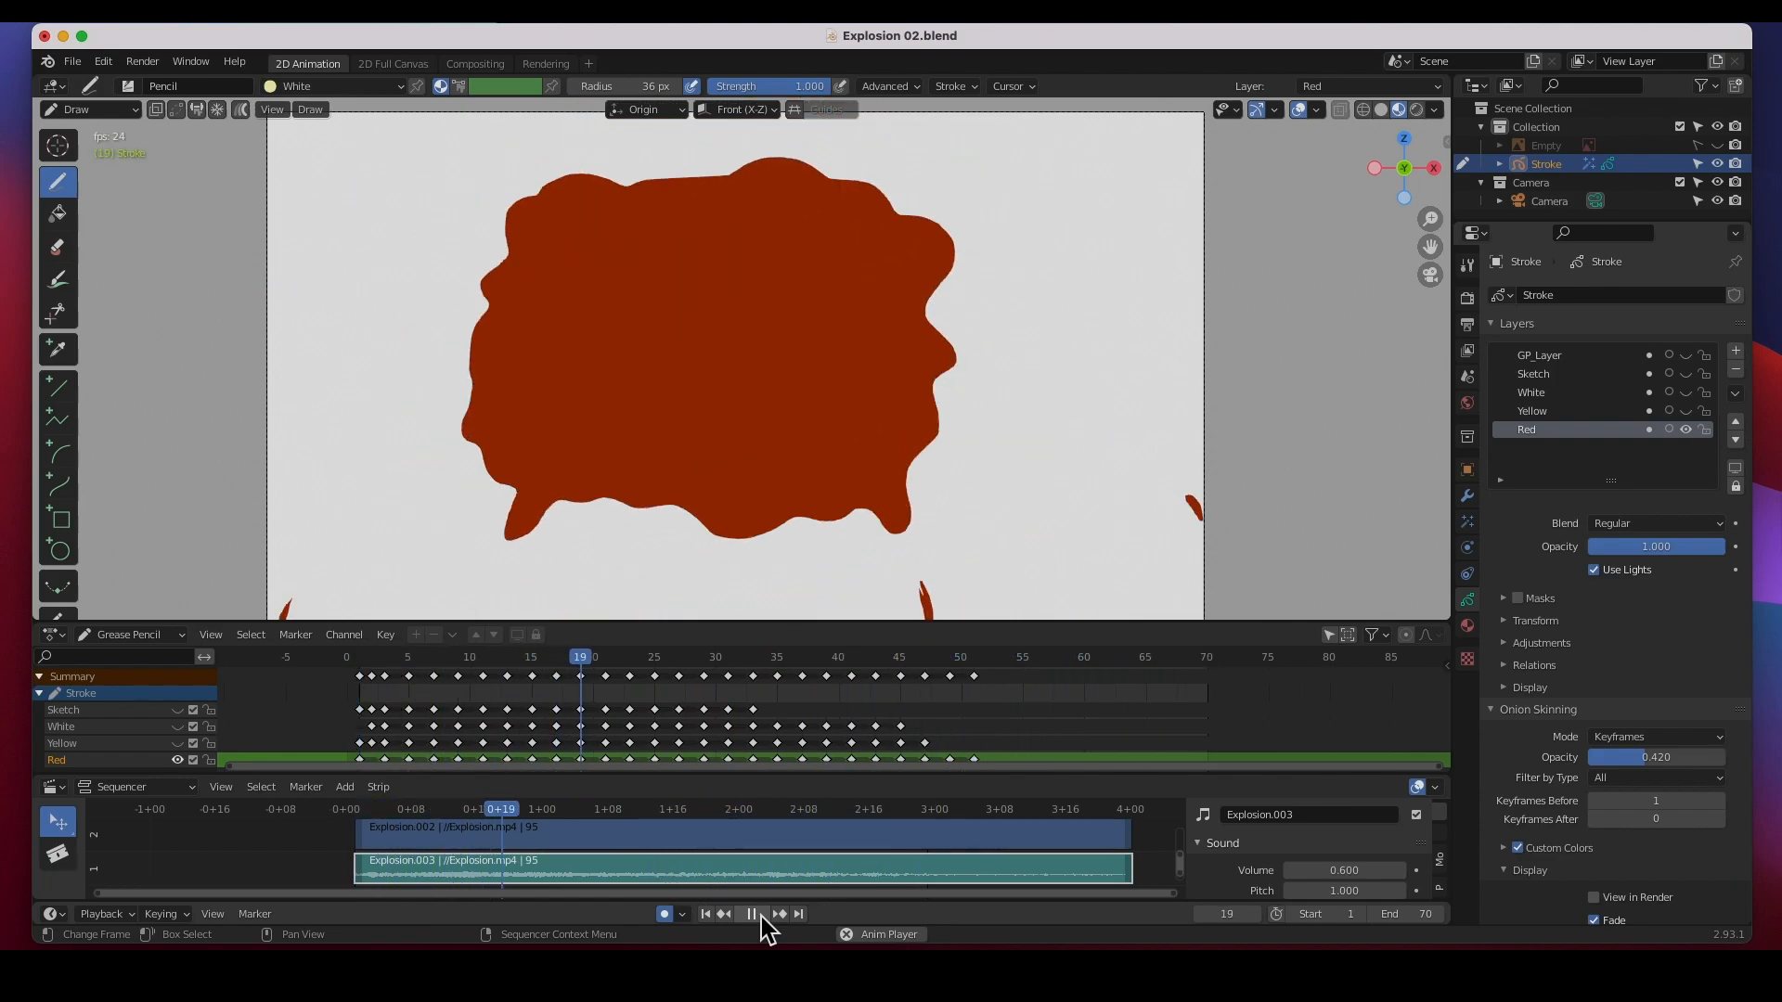
{"action": "left_click", "coordinate": [761, 916]}
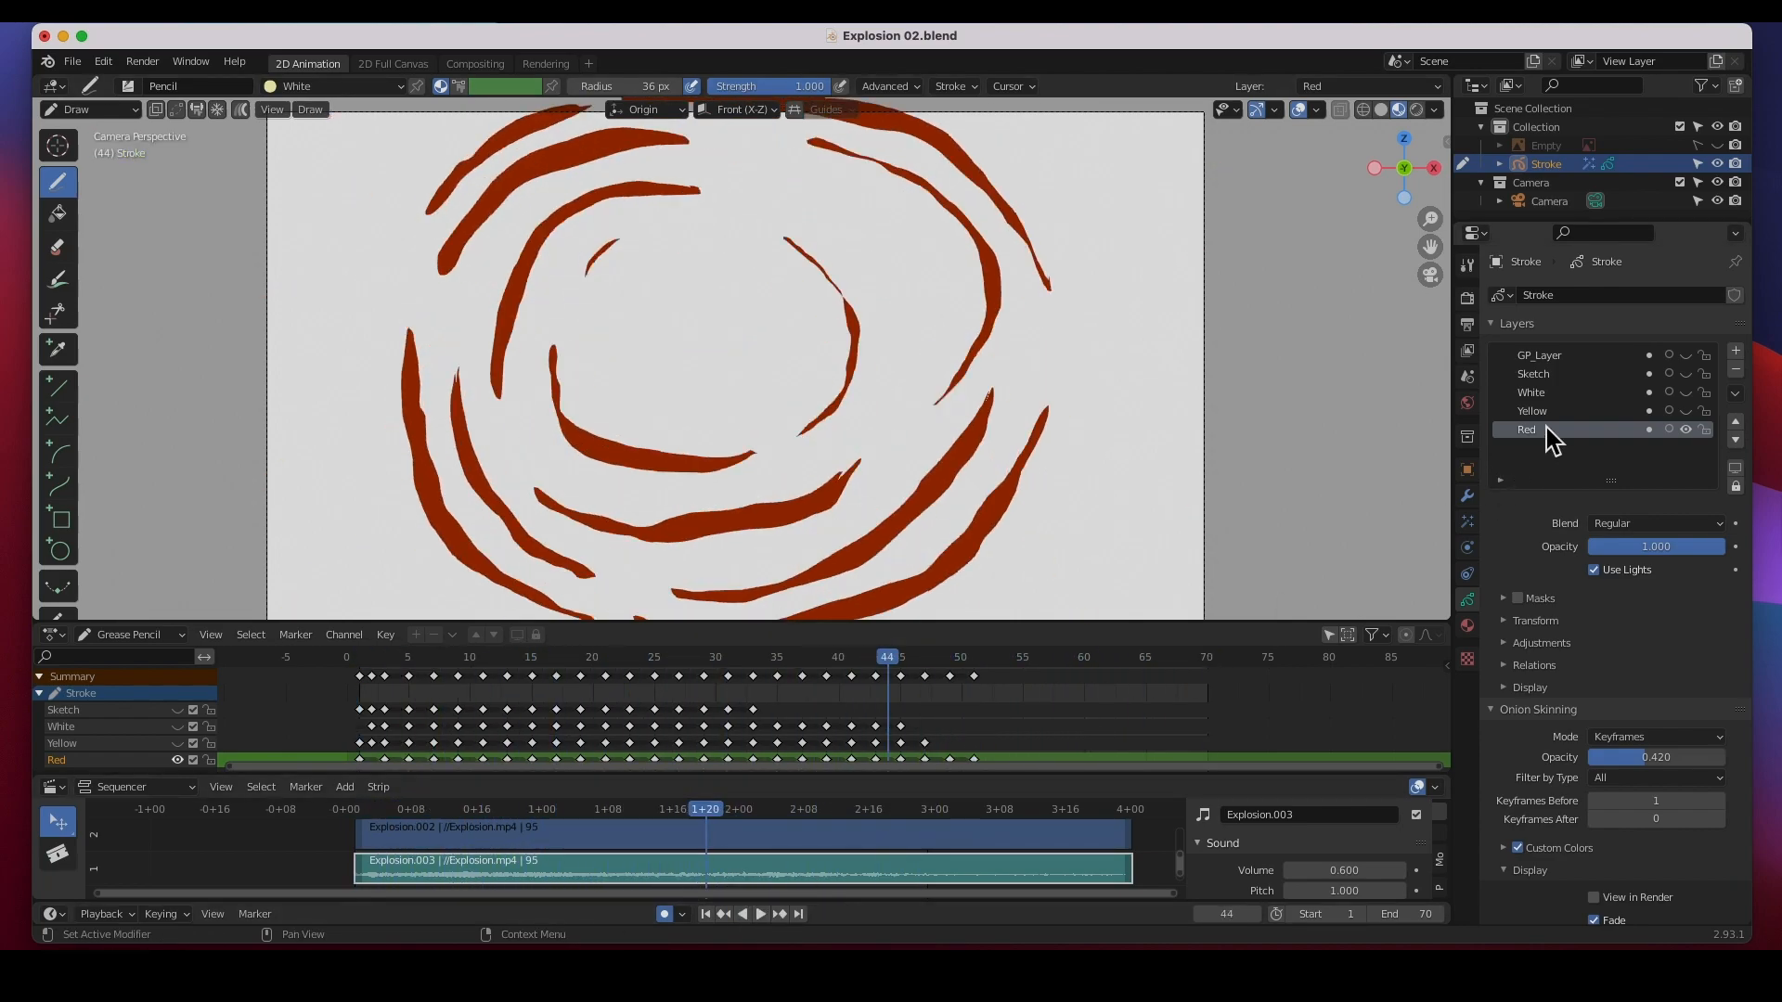
- Show the Yellow layer and play the red and yellow explosion from frame 1
{"action": "left_click", "coordinate": [1687, 412]}
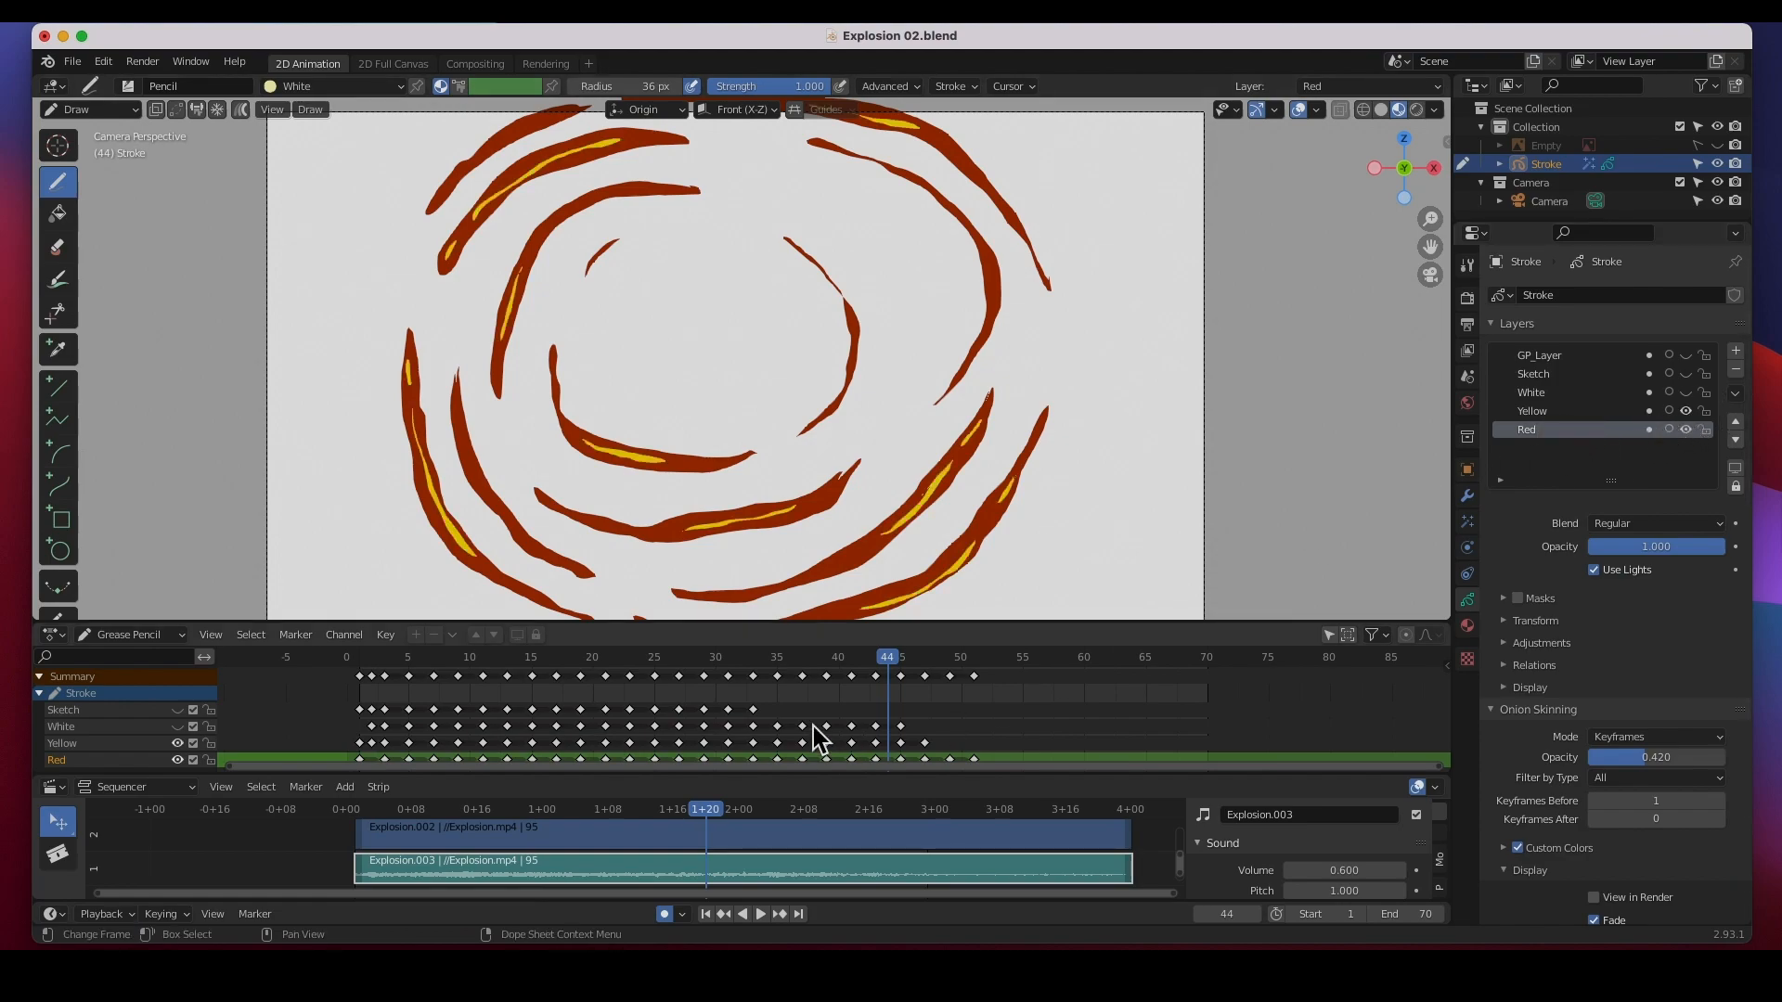
{"action": "left_click_drag", "start_coordinate": [479, 664], "coordinate": [365, 661]}
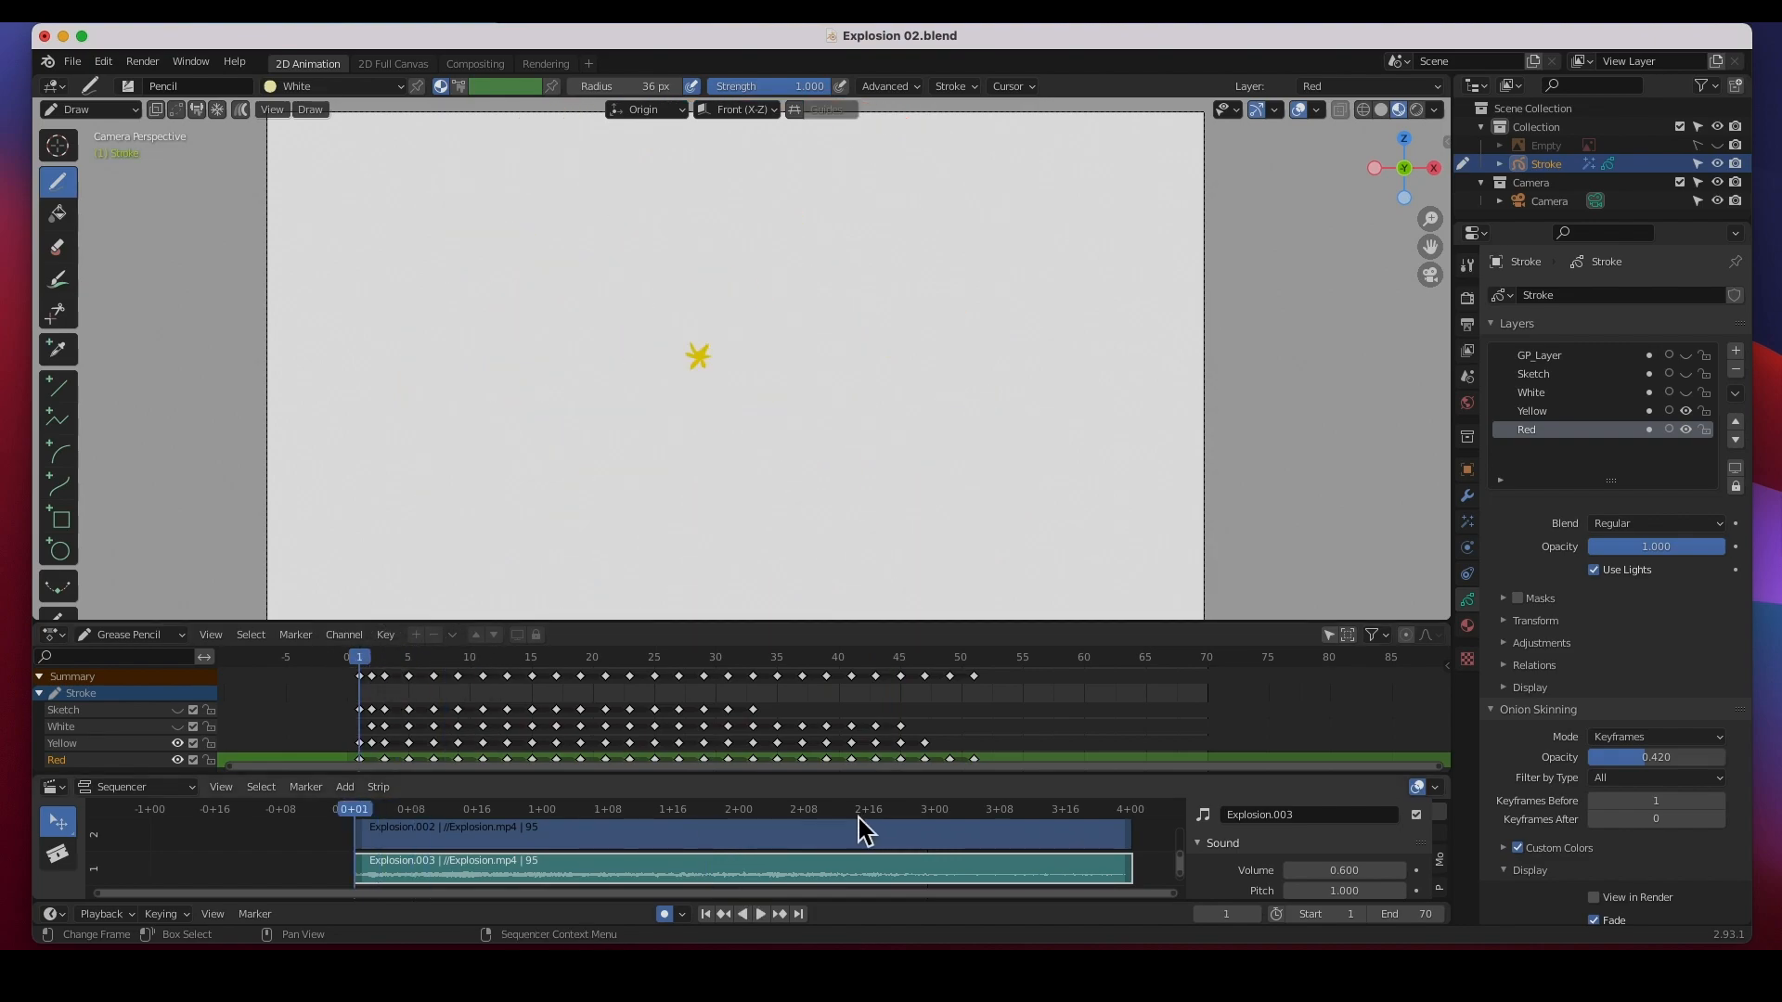
{"action": "left_click", "coordinate": [762, 915]}
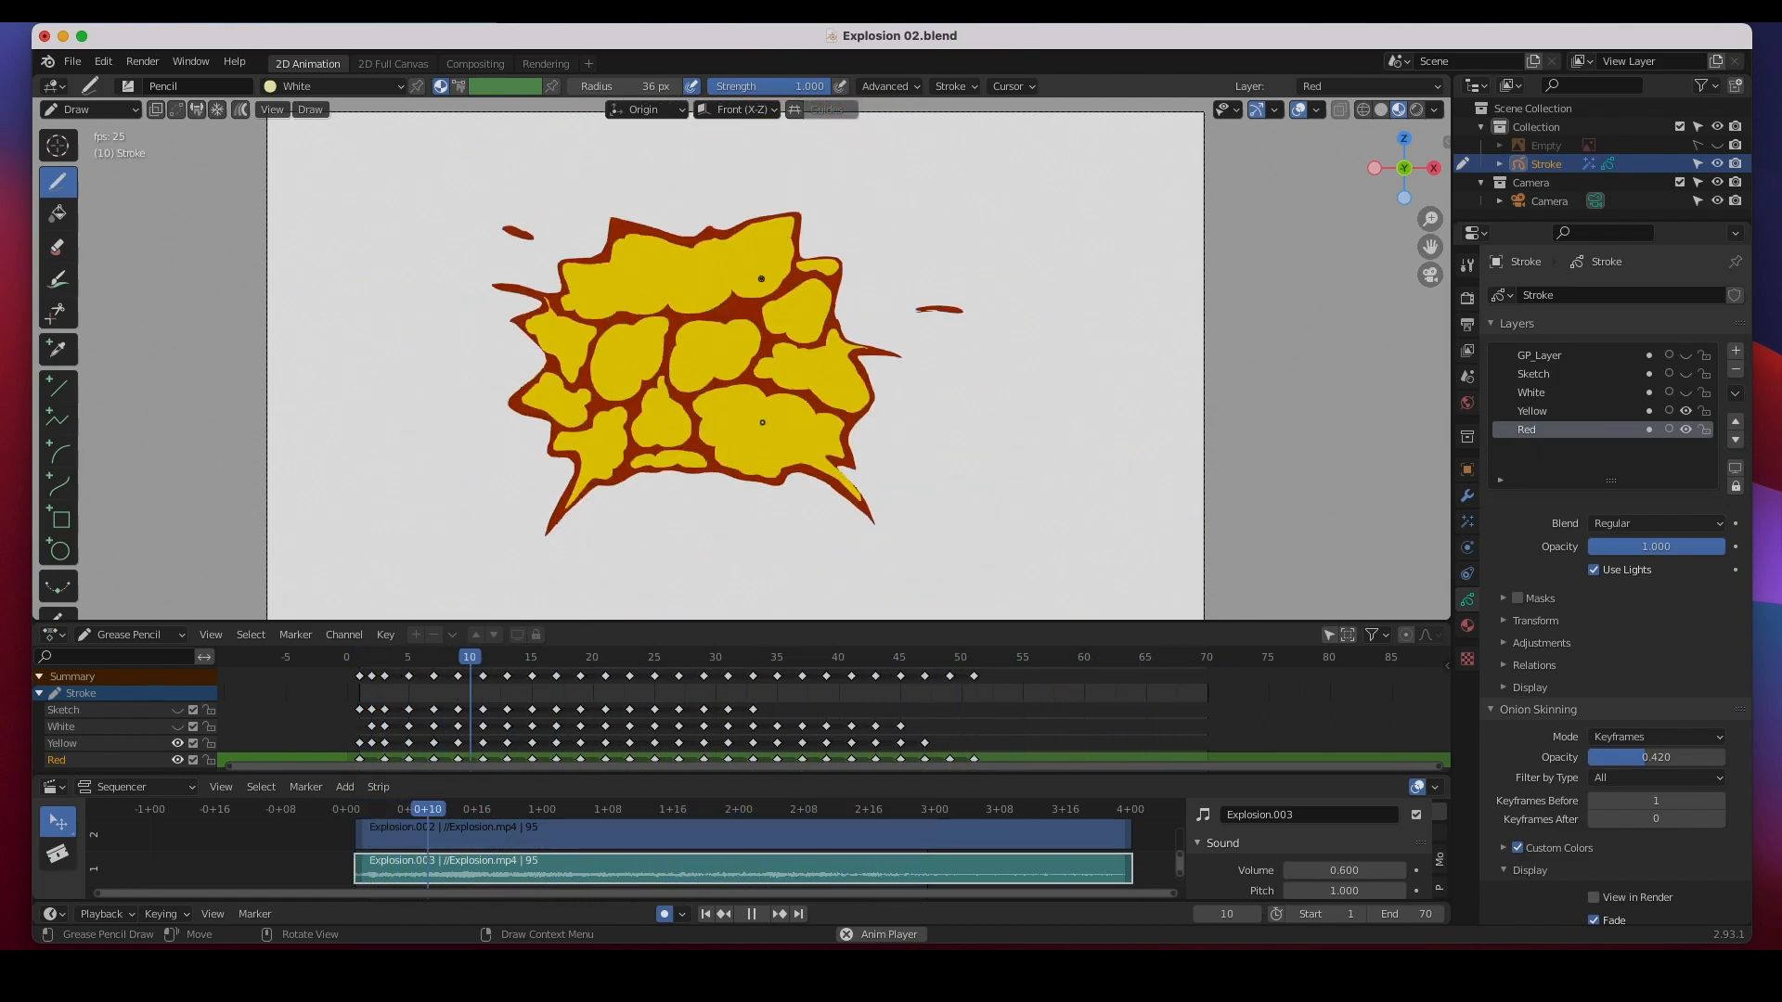
{"action": "left_click", "coordinate": [750, 913]}
- Examine how the yellow shapes sit inside the red fill at frames 24, 32 and 18
{"action": "left_click_drag", "start_coordinate": [772, 655], "coordinate": [641, 657]}
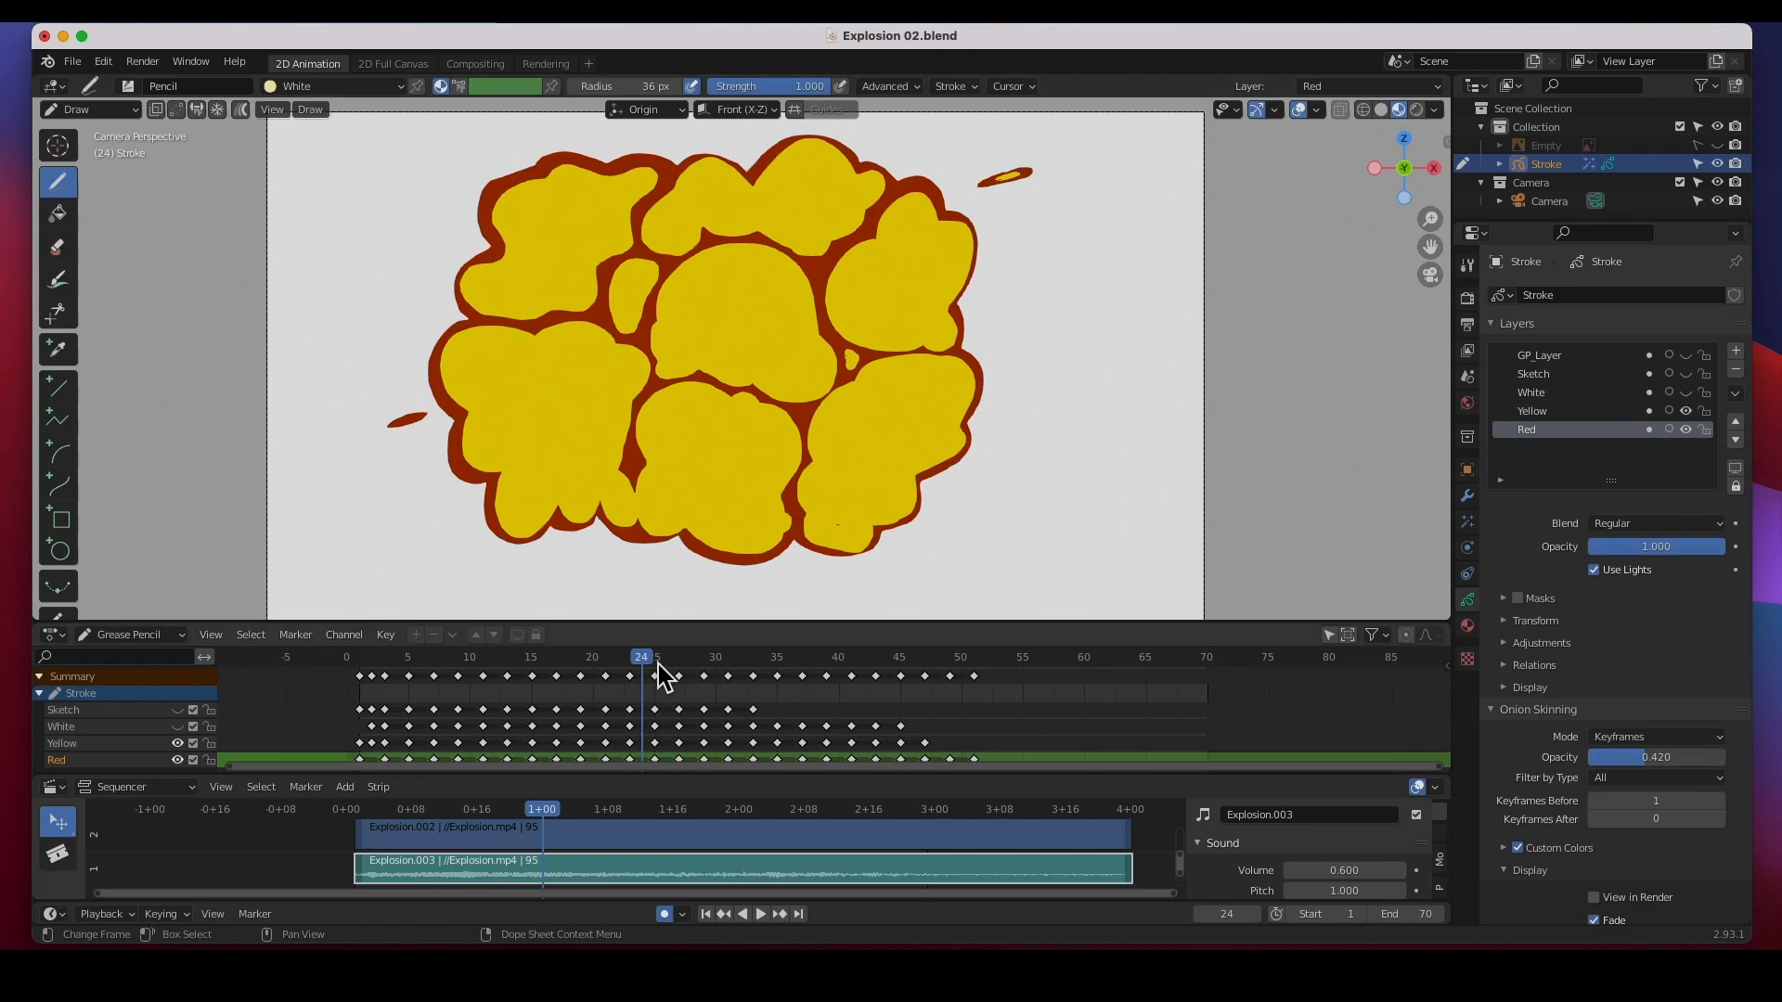
{"action": "left_click_drag", "start_coordinate": [647, 661], "coordinate": [740, 657]}
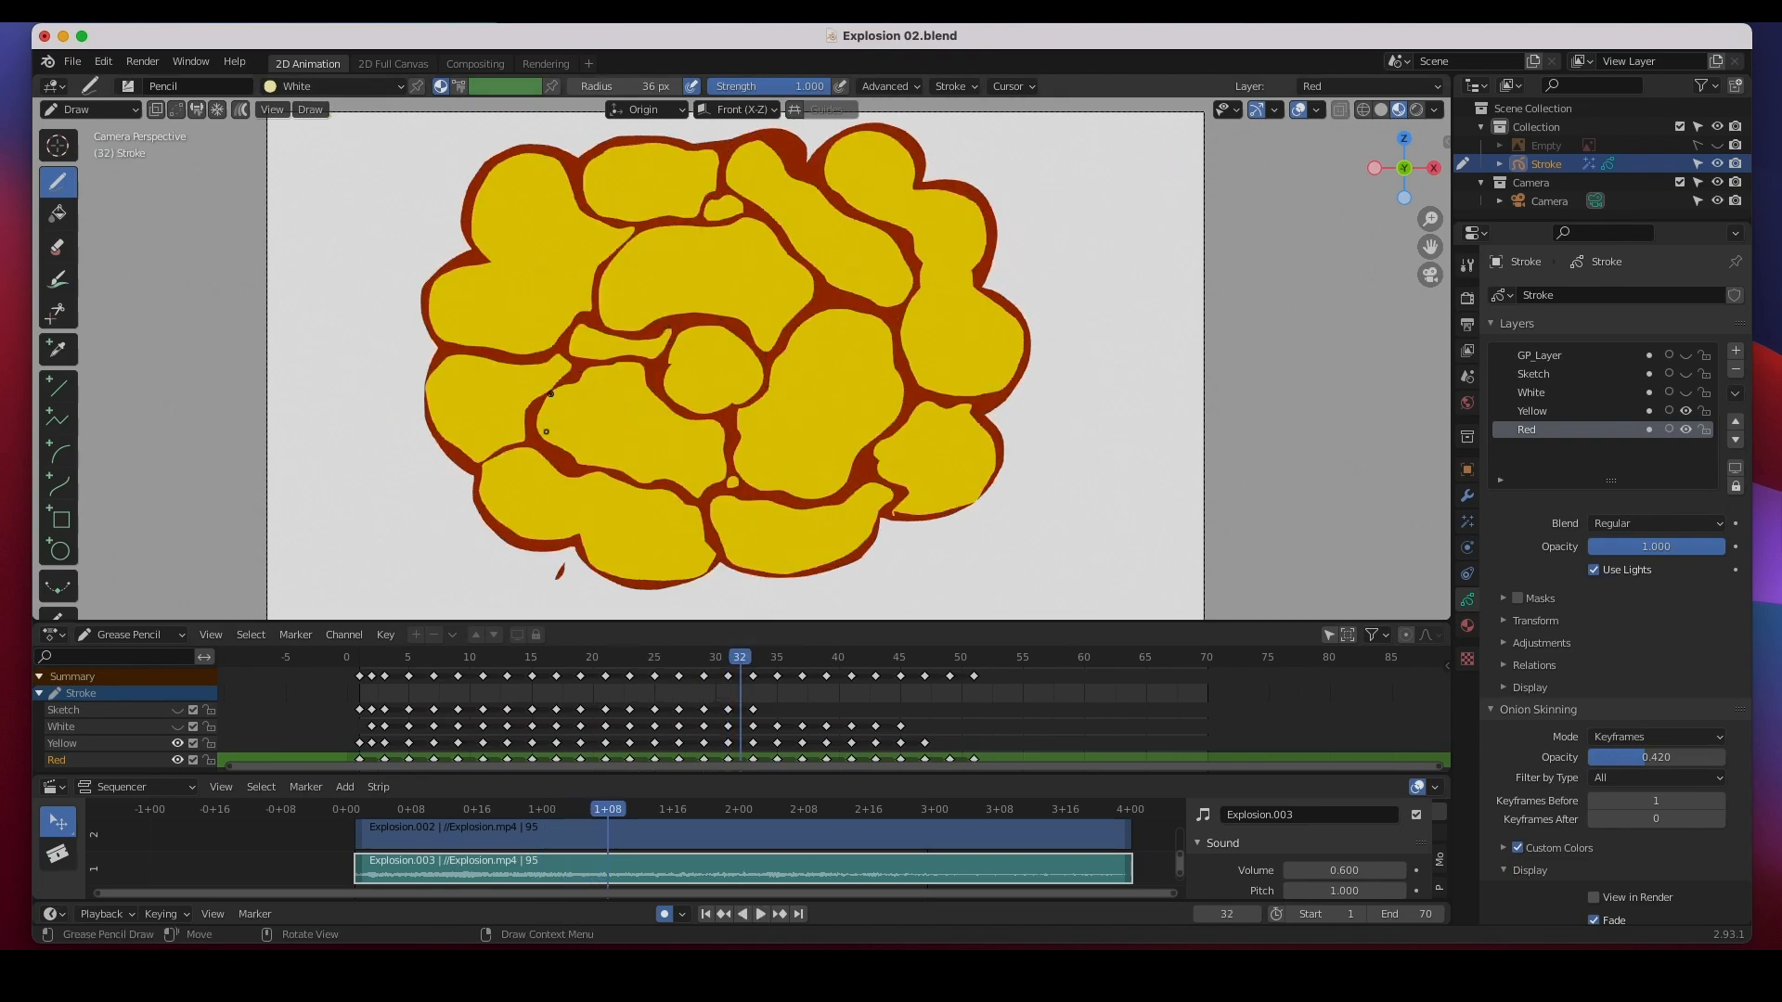
{"action": "mouse_move", "coordinate": [758, 679]}
{"action": "left_mouse_down"}
{"action": "mouse_move", "coordinate": [967, 678]}
{"action": "mouse_move", "coordinate": [589, 640]}
{"action": "mouse_move", "coordinate": [360, 677]}
{"action": "mouse_move", "coordinate": [366, 694]}
{"action": "mouse_move", "coordinate": [569, 697]}
{"action": "left_mouse_up"}
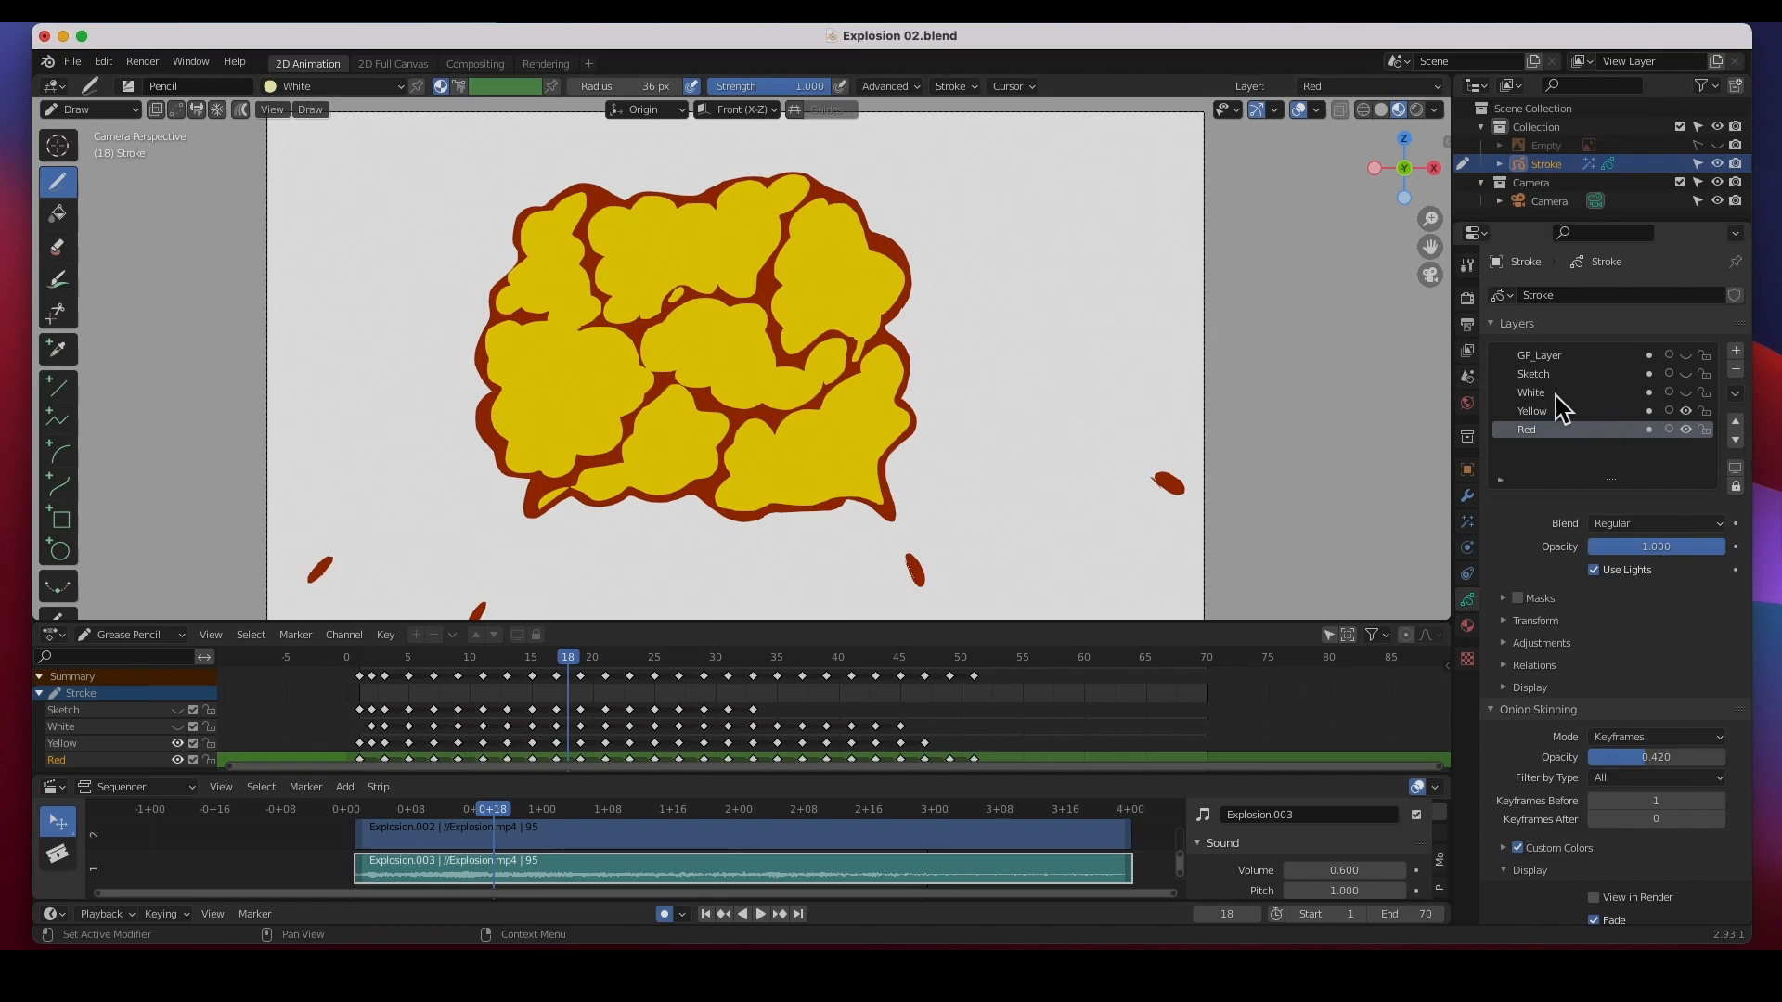
- Show the White layer and play the complete explosion from frame 1 with the whole camera frame in view
{"action": "left_click", "coordinate": [1687, 394]}
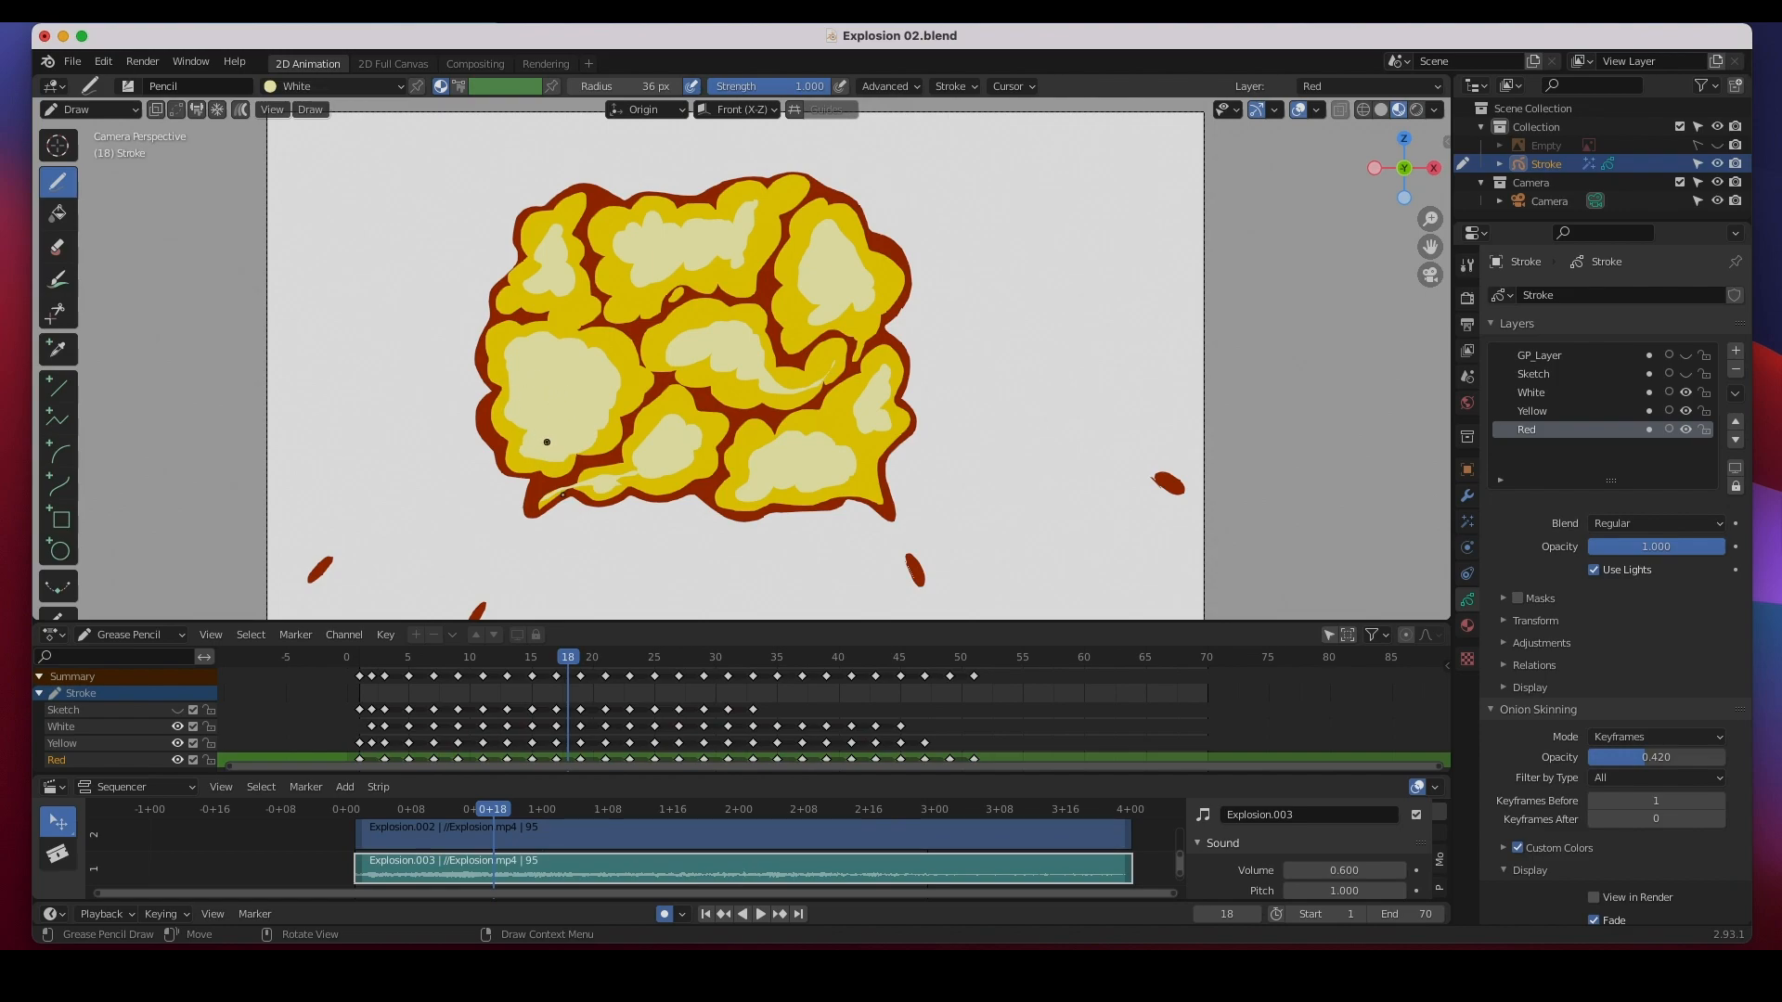
{"action": "left_click_drag", "start_coordinate": [539, 663], "coordinate": [363, 665]}
{"action": "key", "text": "space"}
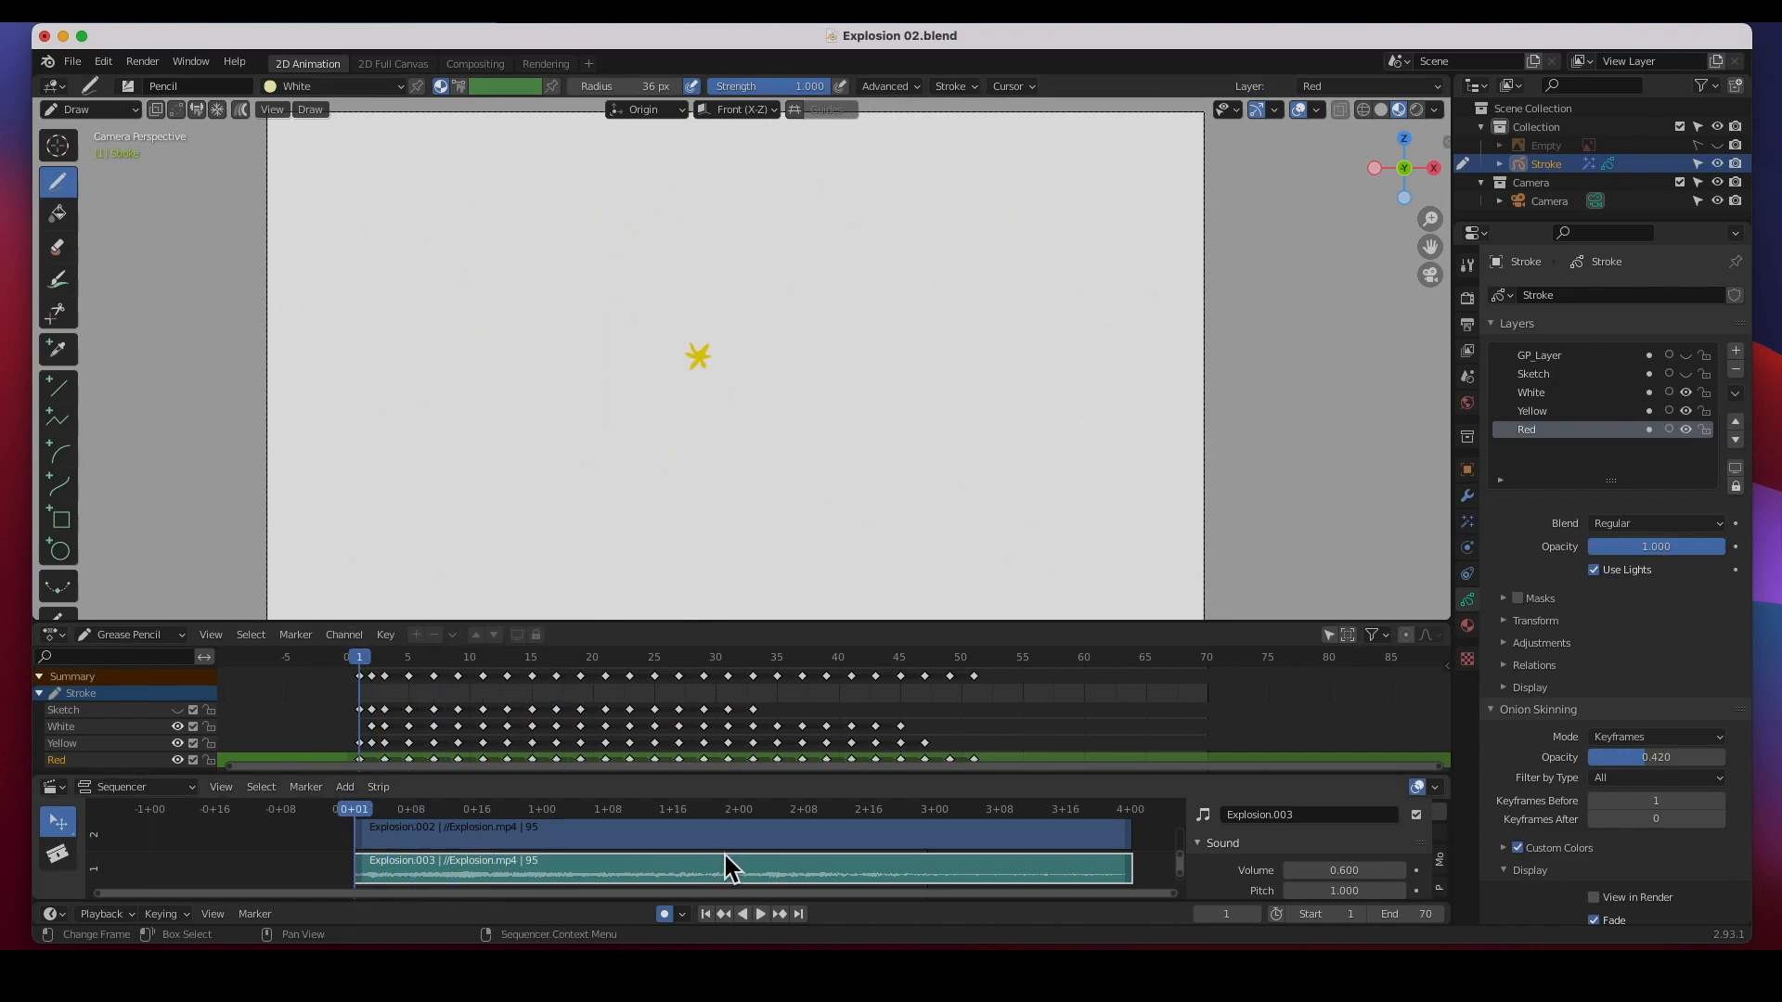
{"action": "left_click", "coordinate": [763, 915]}
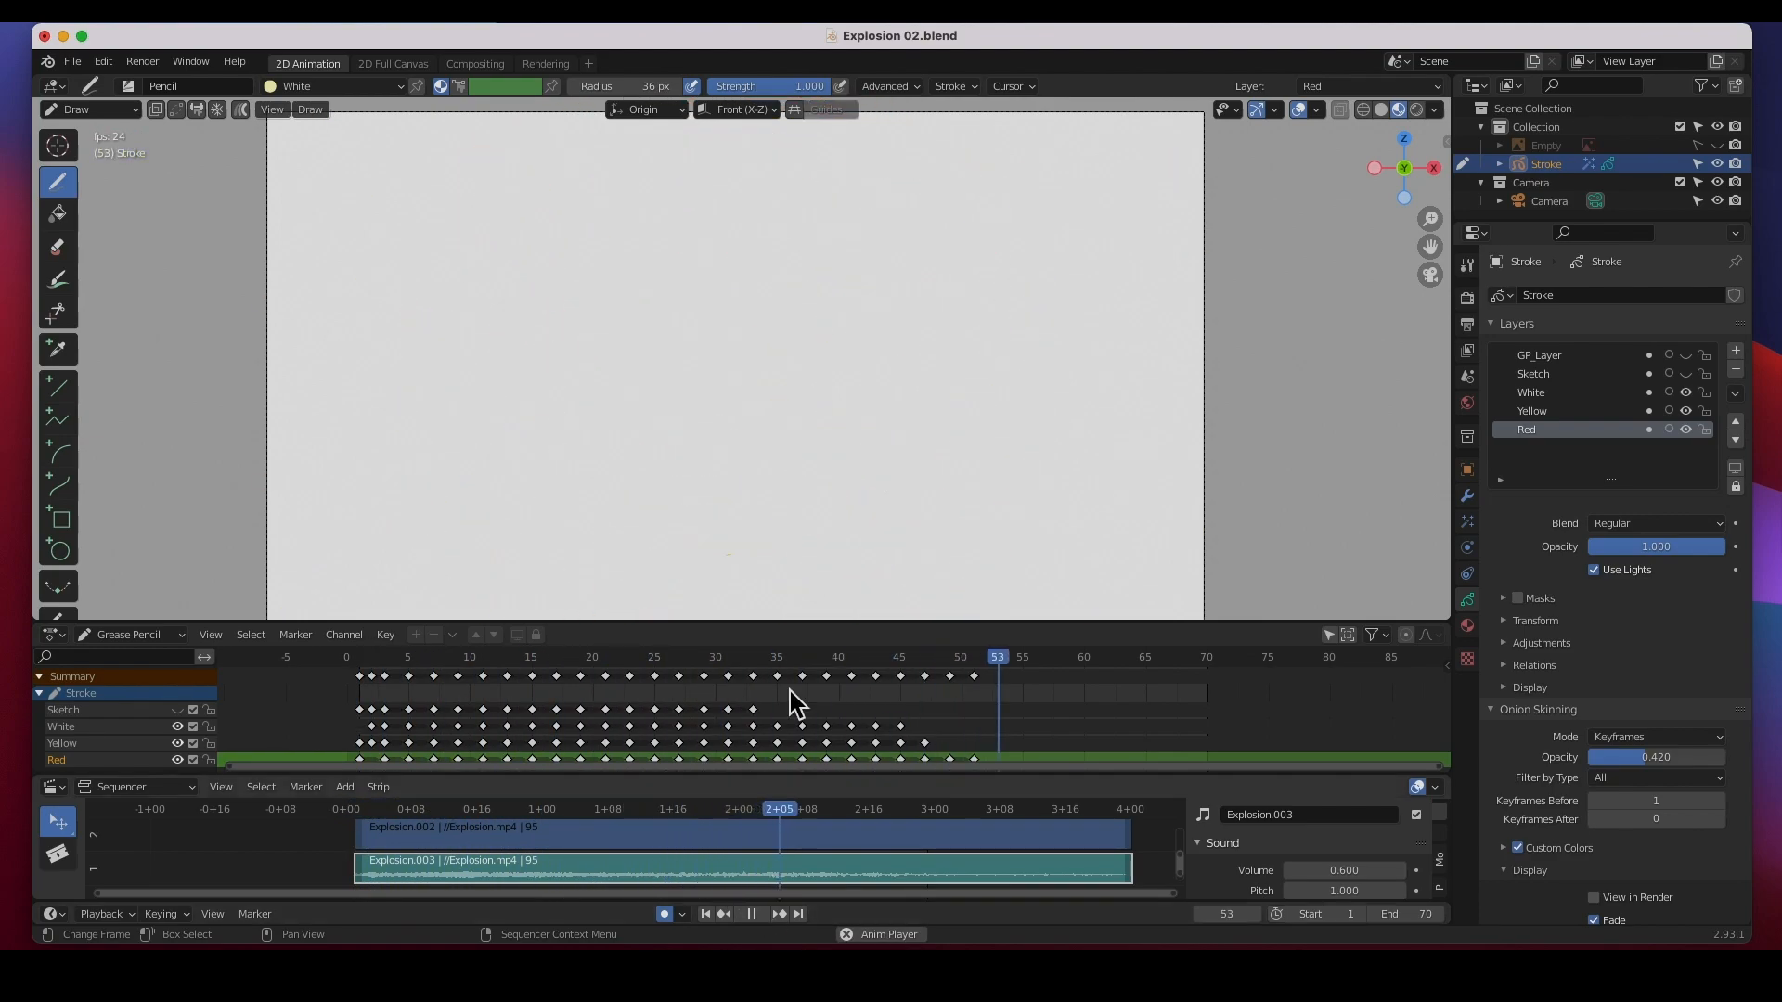
{"action": "scroll", "coordinate": [724, 444], "scroll_direction": "down", "scroll_amount": 1}
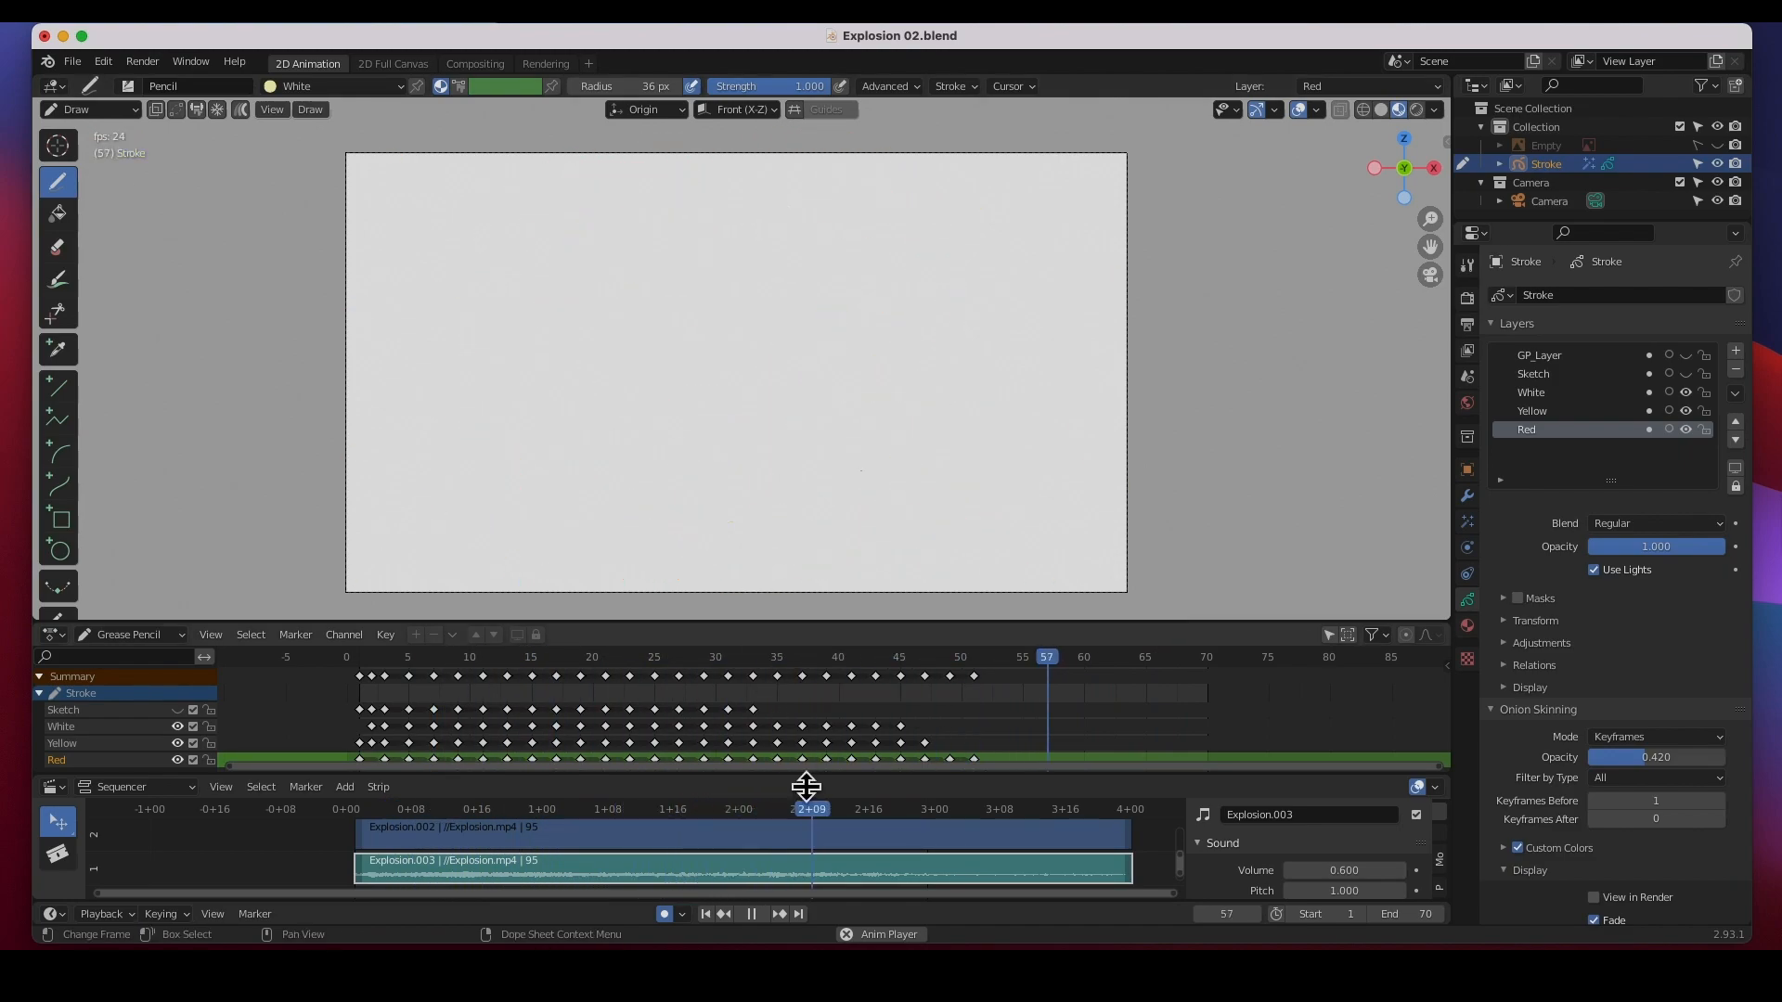
{"action": "left_click", "coordinate": [751, 914]}
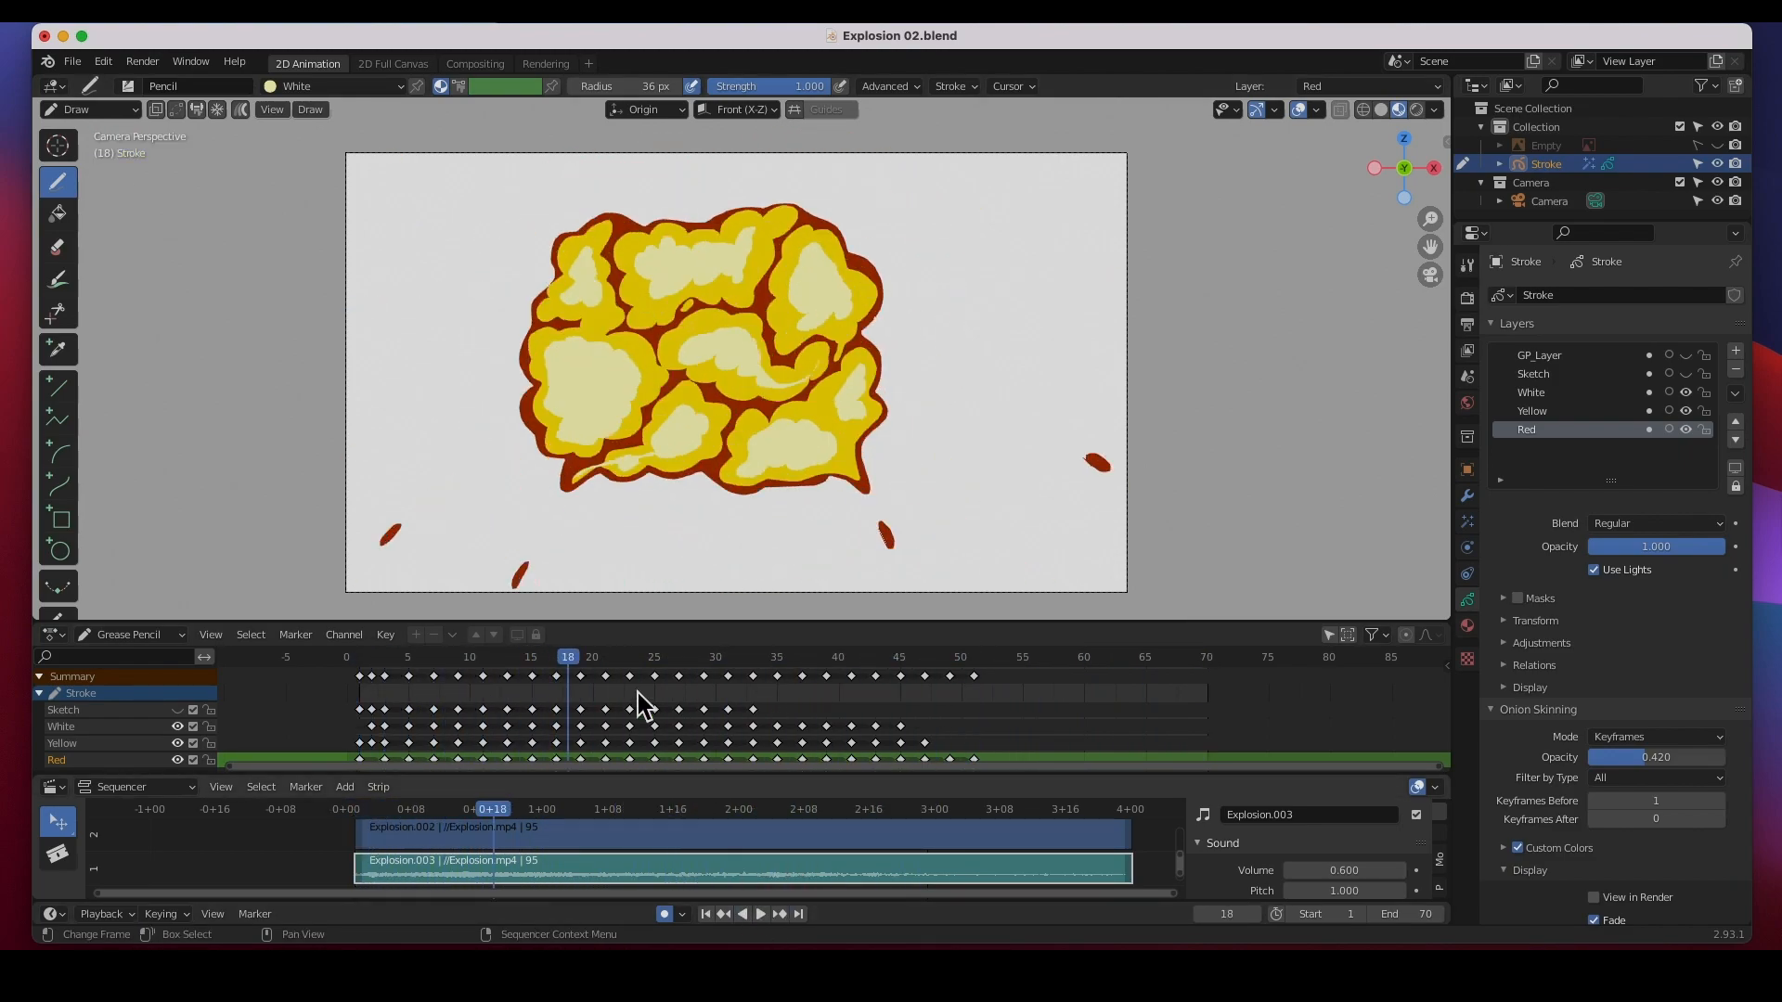
- Open the recent file Explosion 03.blend, discarding the changes to Explosion 02.blend
{"action": "left_click", "coordinate": [73, 63]}
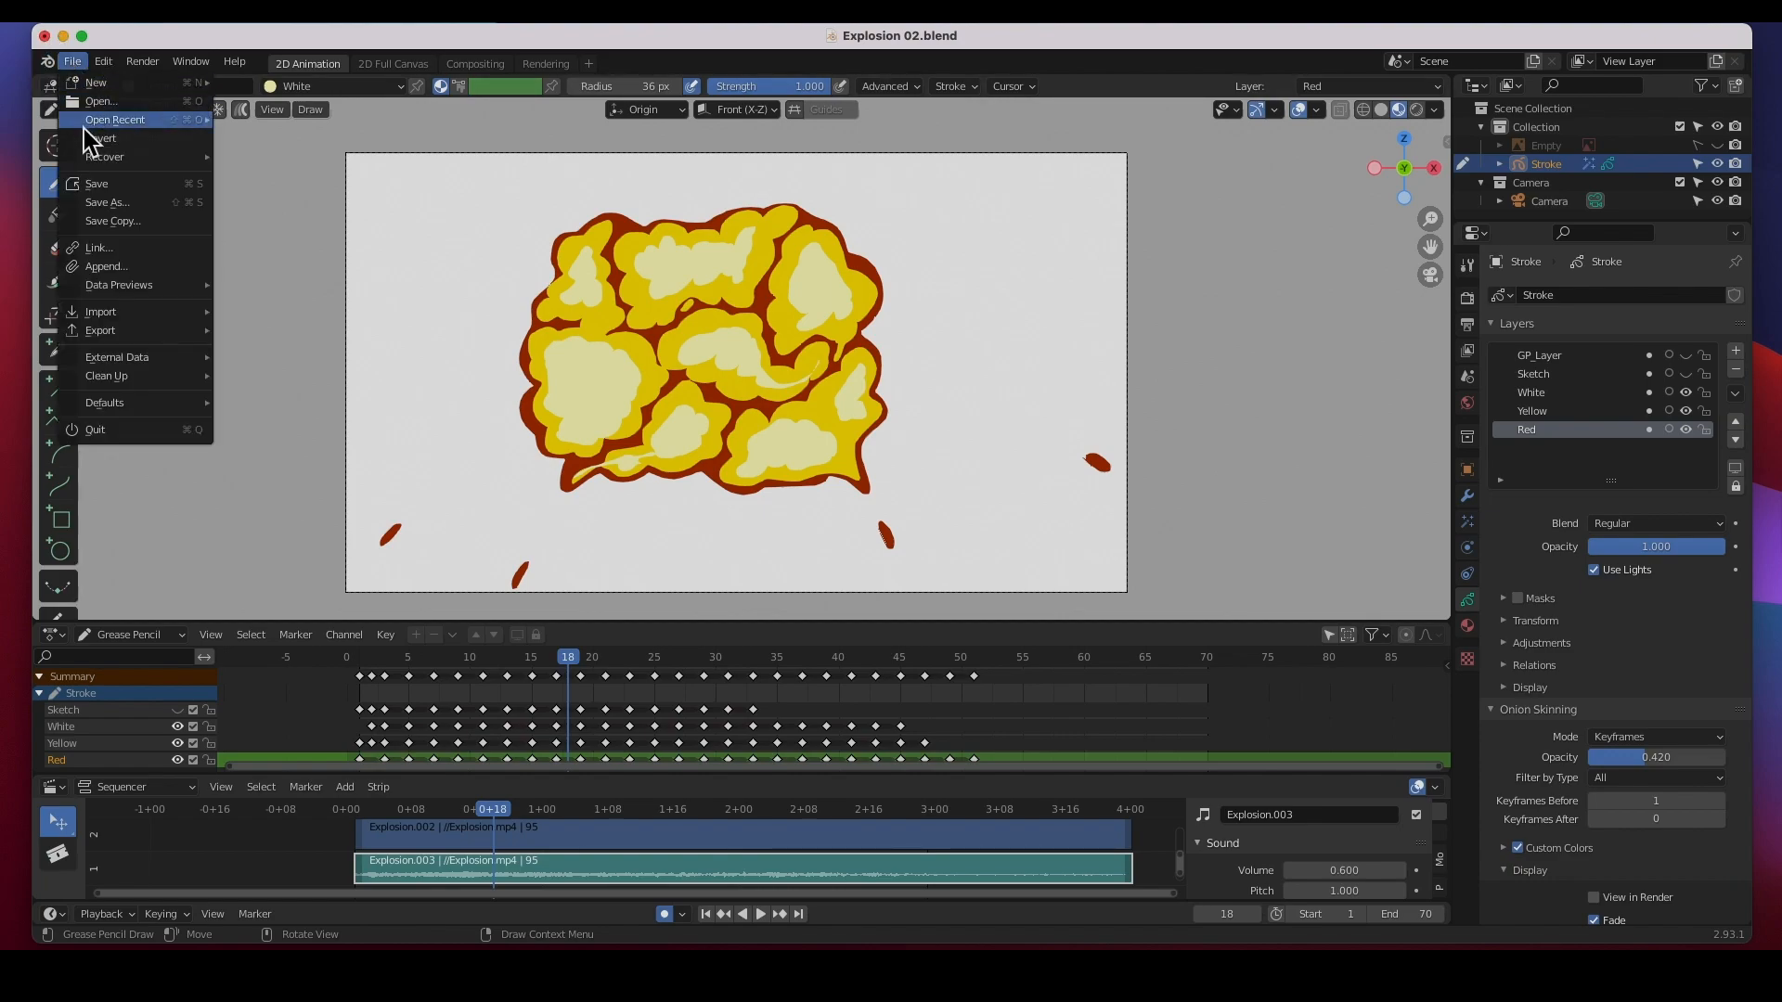
{"action": "mouse_move", "coordinate": [87, 117]}
{"action": "left_click", "coordinate": [288, 137]}
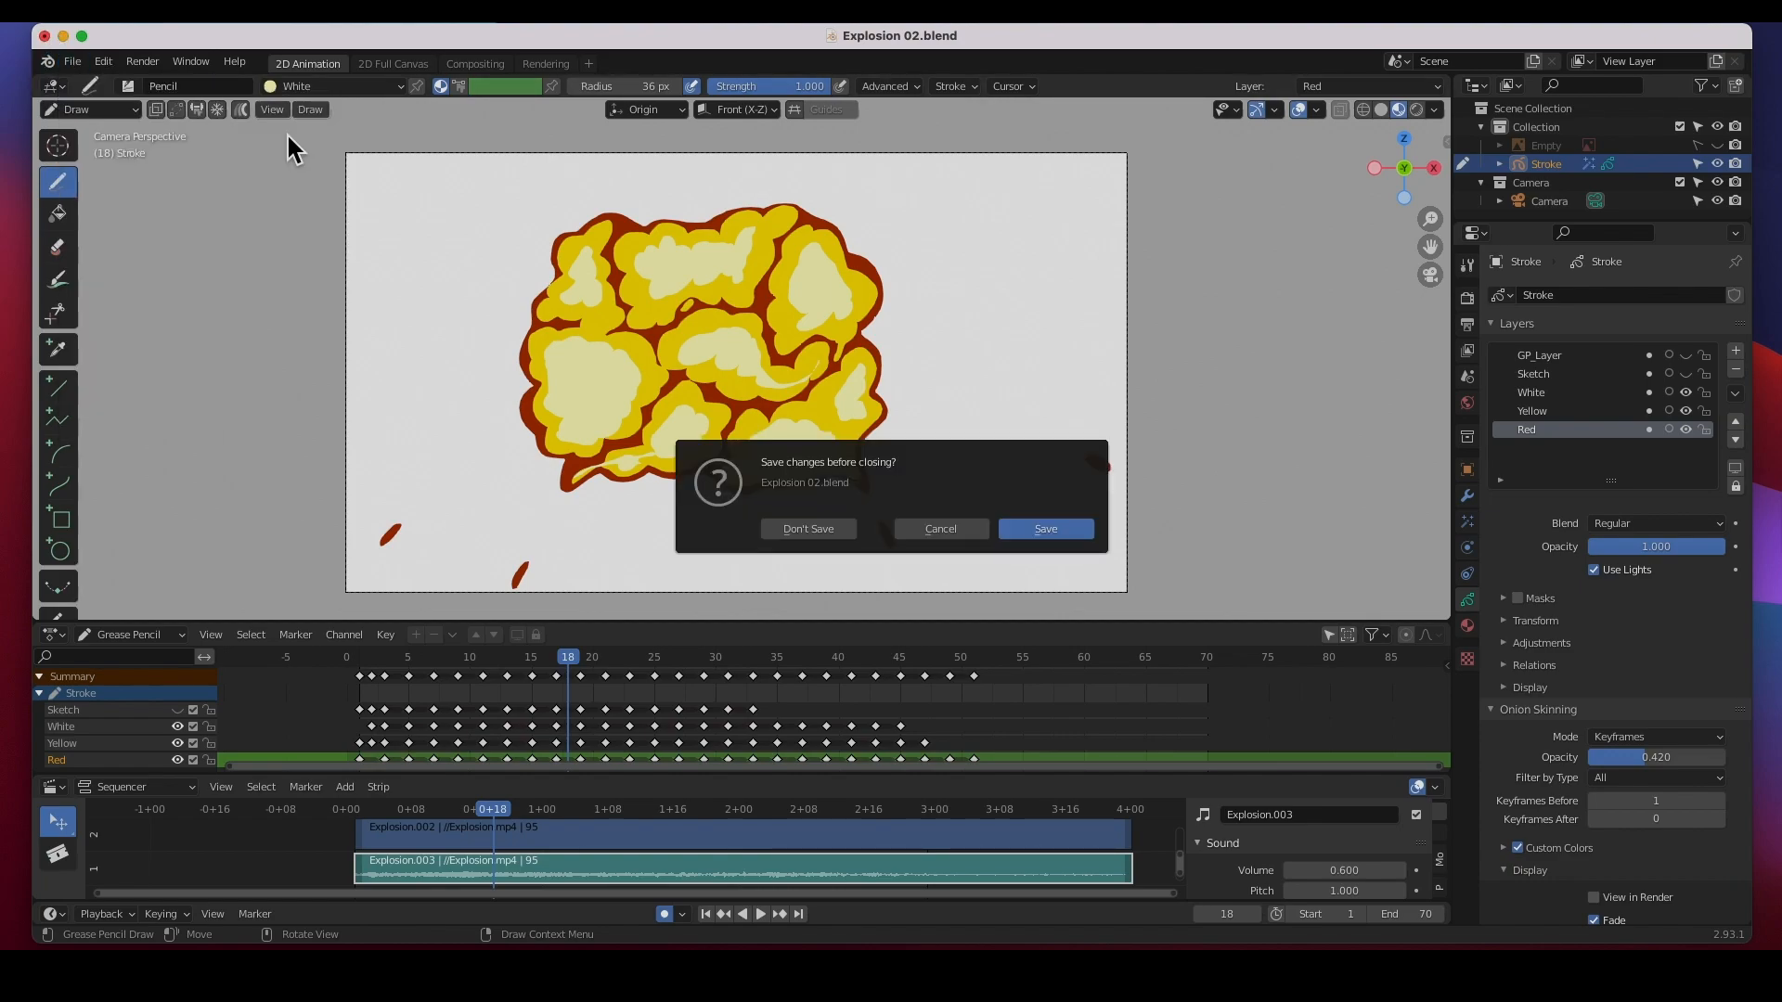
{"action": "left_click", "coordinate": [778, 529]}
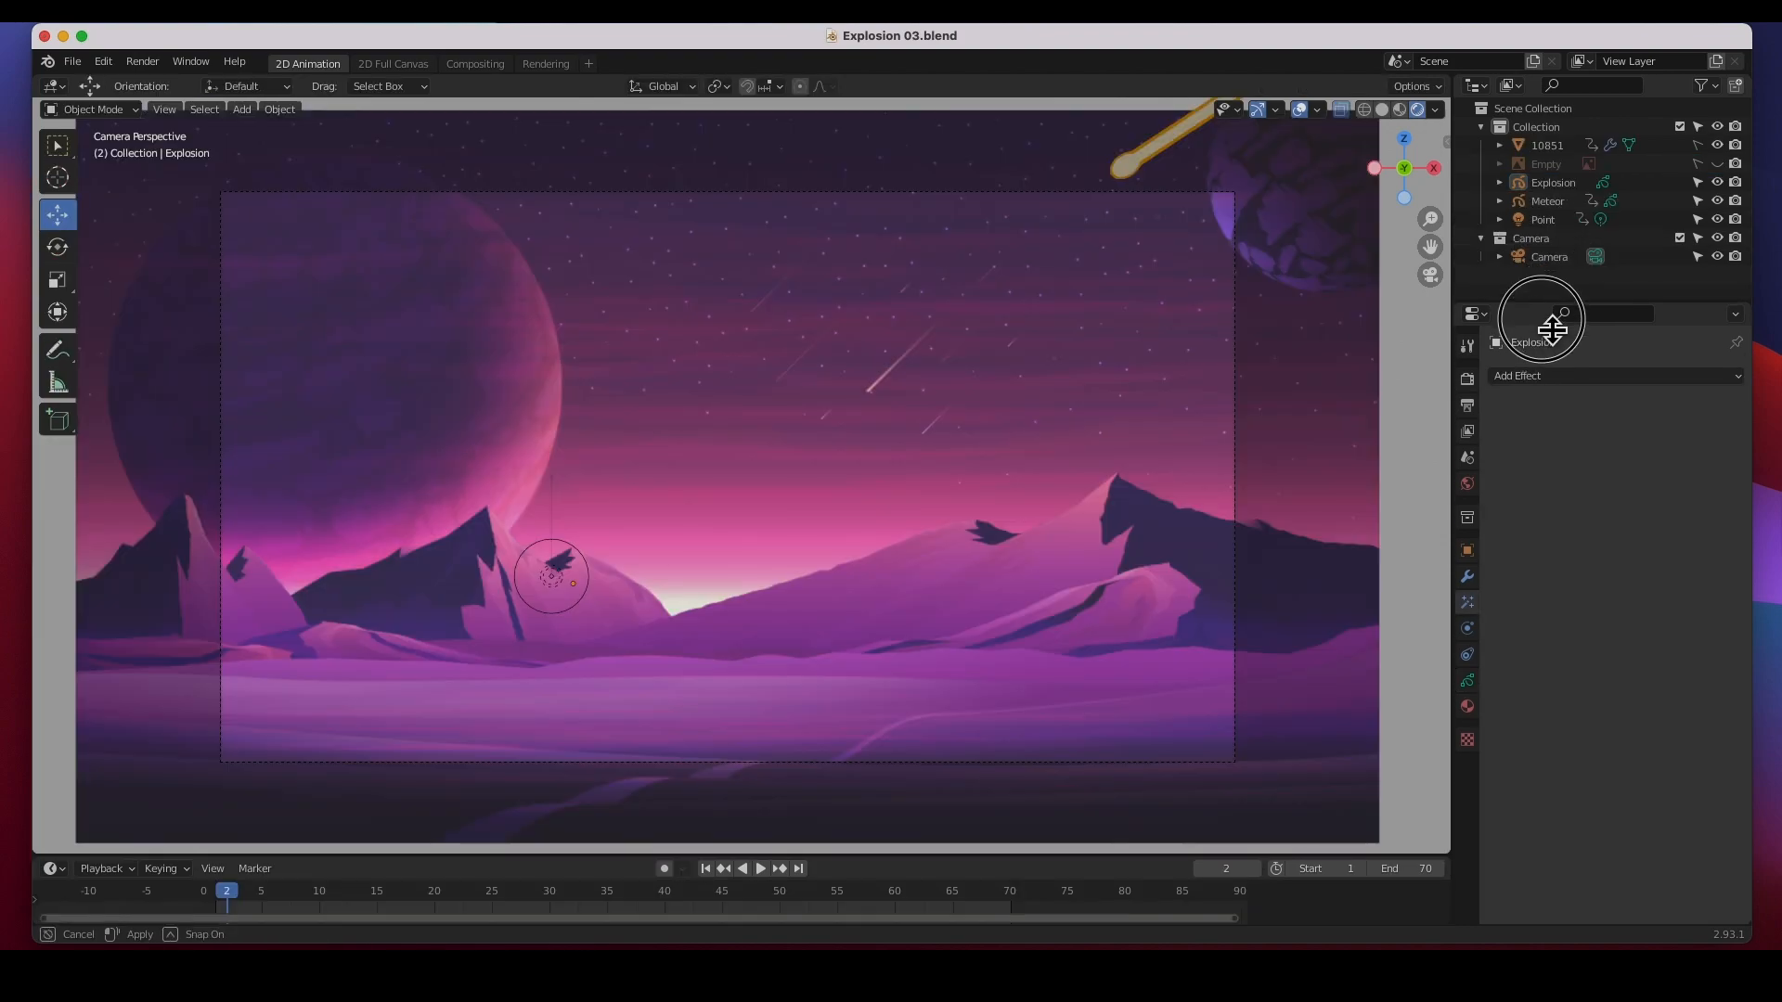
- Select the Meteor object and examine its head and long tail outside the camera frame
{"action": "left_click", "coordinate": [1545, 223]}
{"action": "left_click", "coordinate": [1546, 201]}
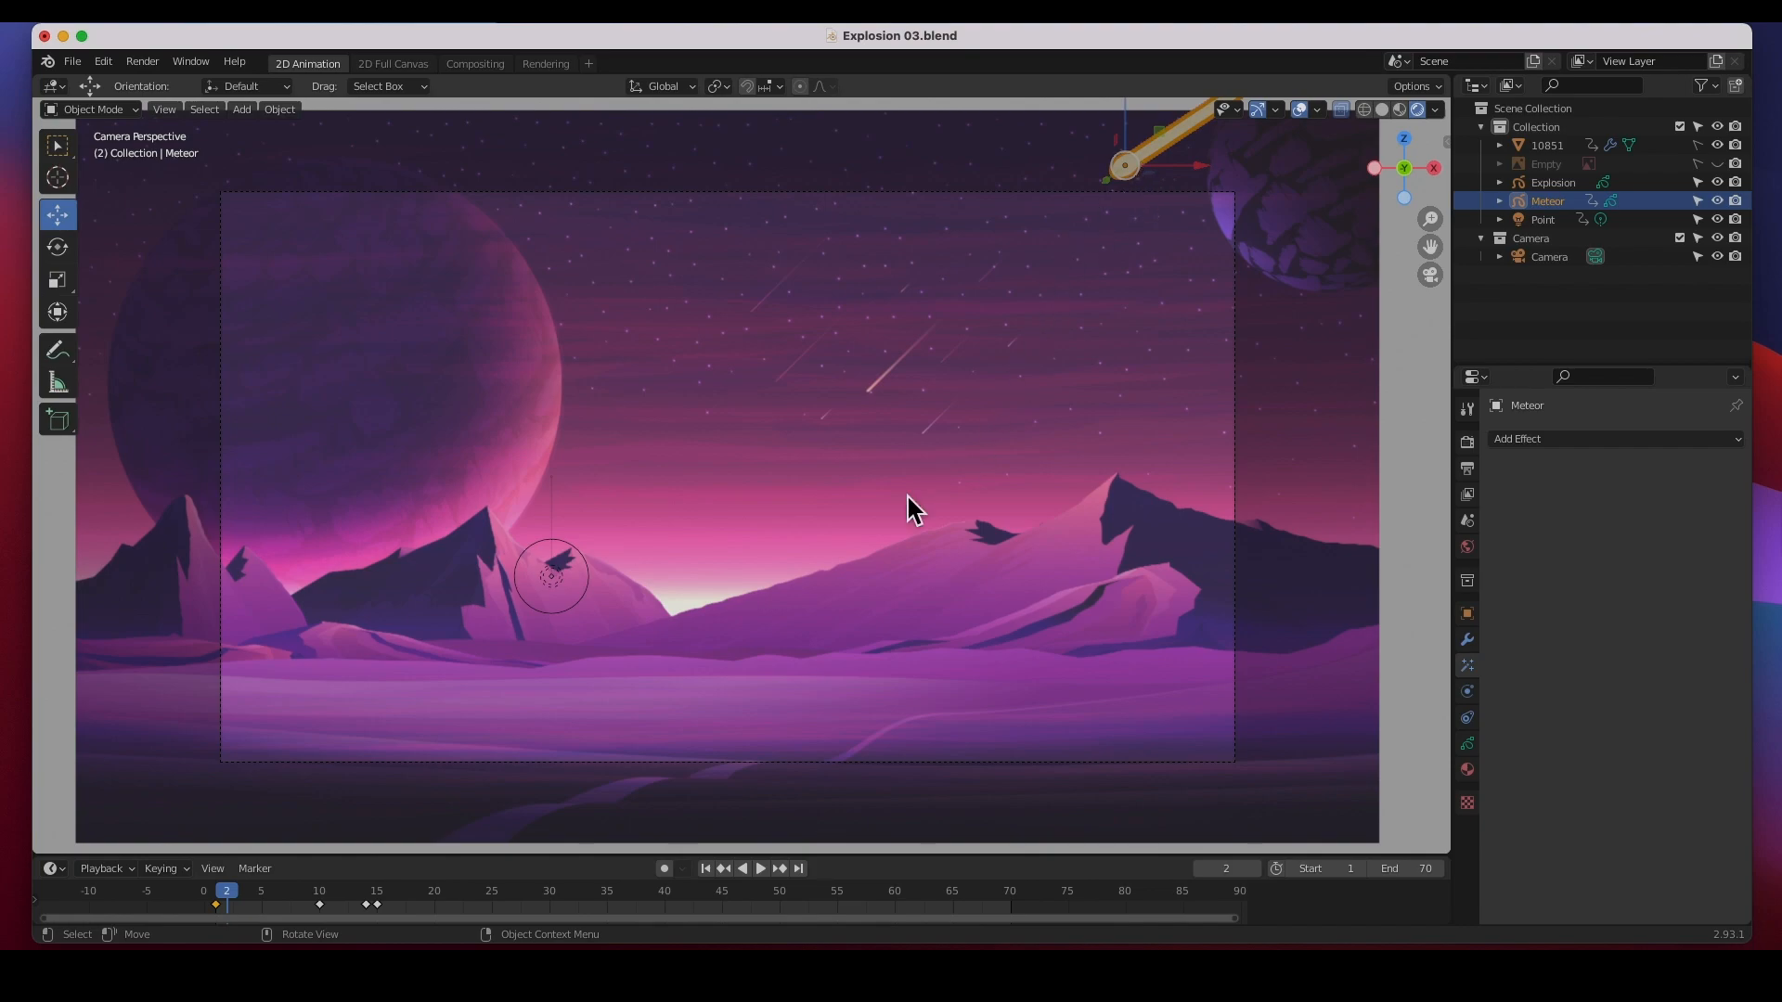
{"action": "scroll", "coordinate": [616, 604], "scroll_direction": "down", "scroll_amount": 3}
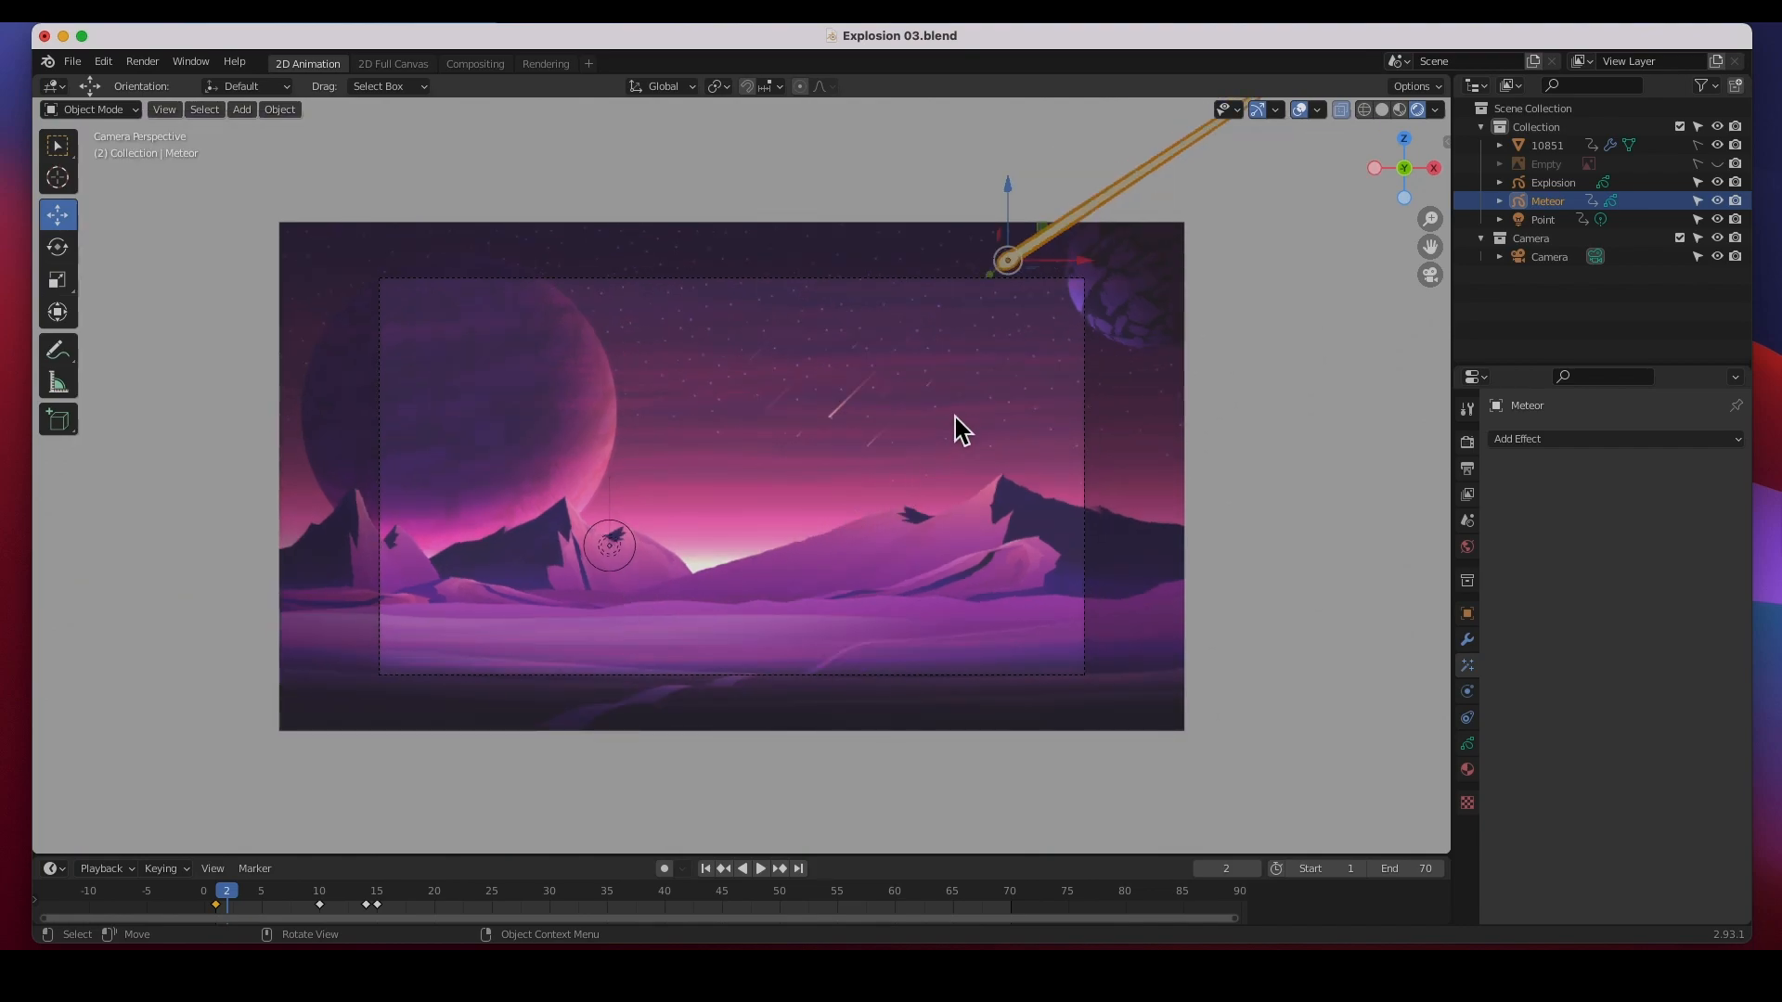
{"action": "middle_click_drag", "start_coordinate": [952, 432], "coordinate": [579, 660], "text": "shift"}
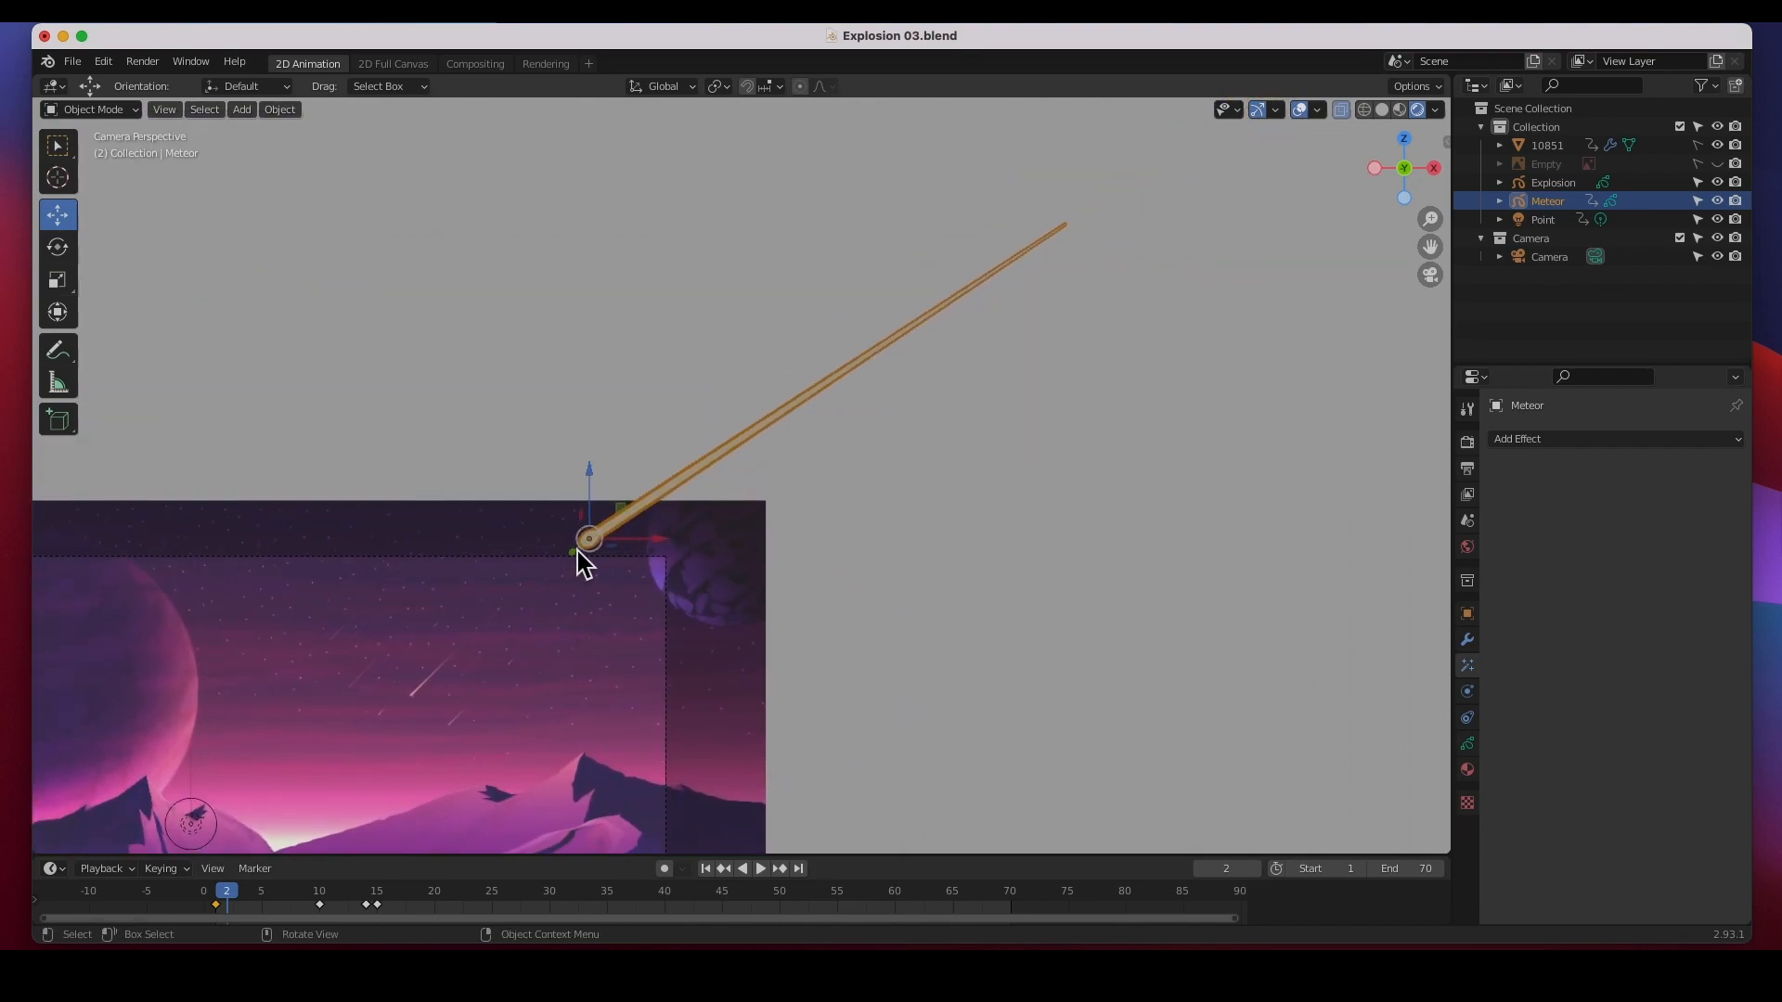
{"action": "scroll", "coordinate": [582, 544], "scroll_direction": "up", "scroll_amount": 5}
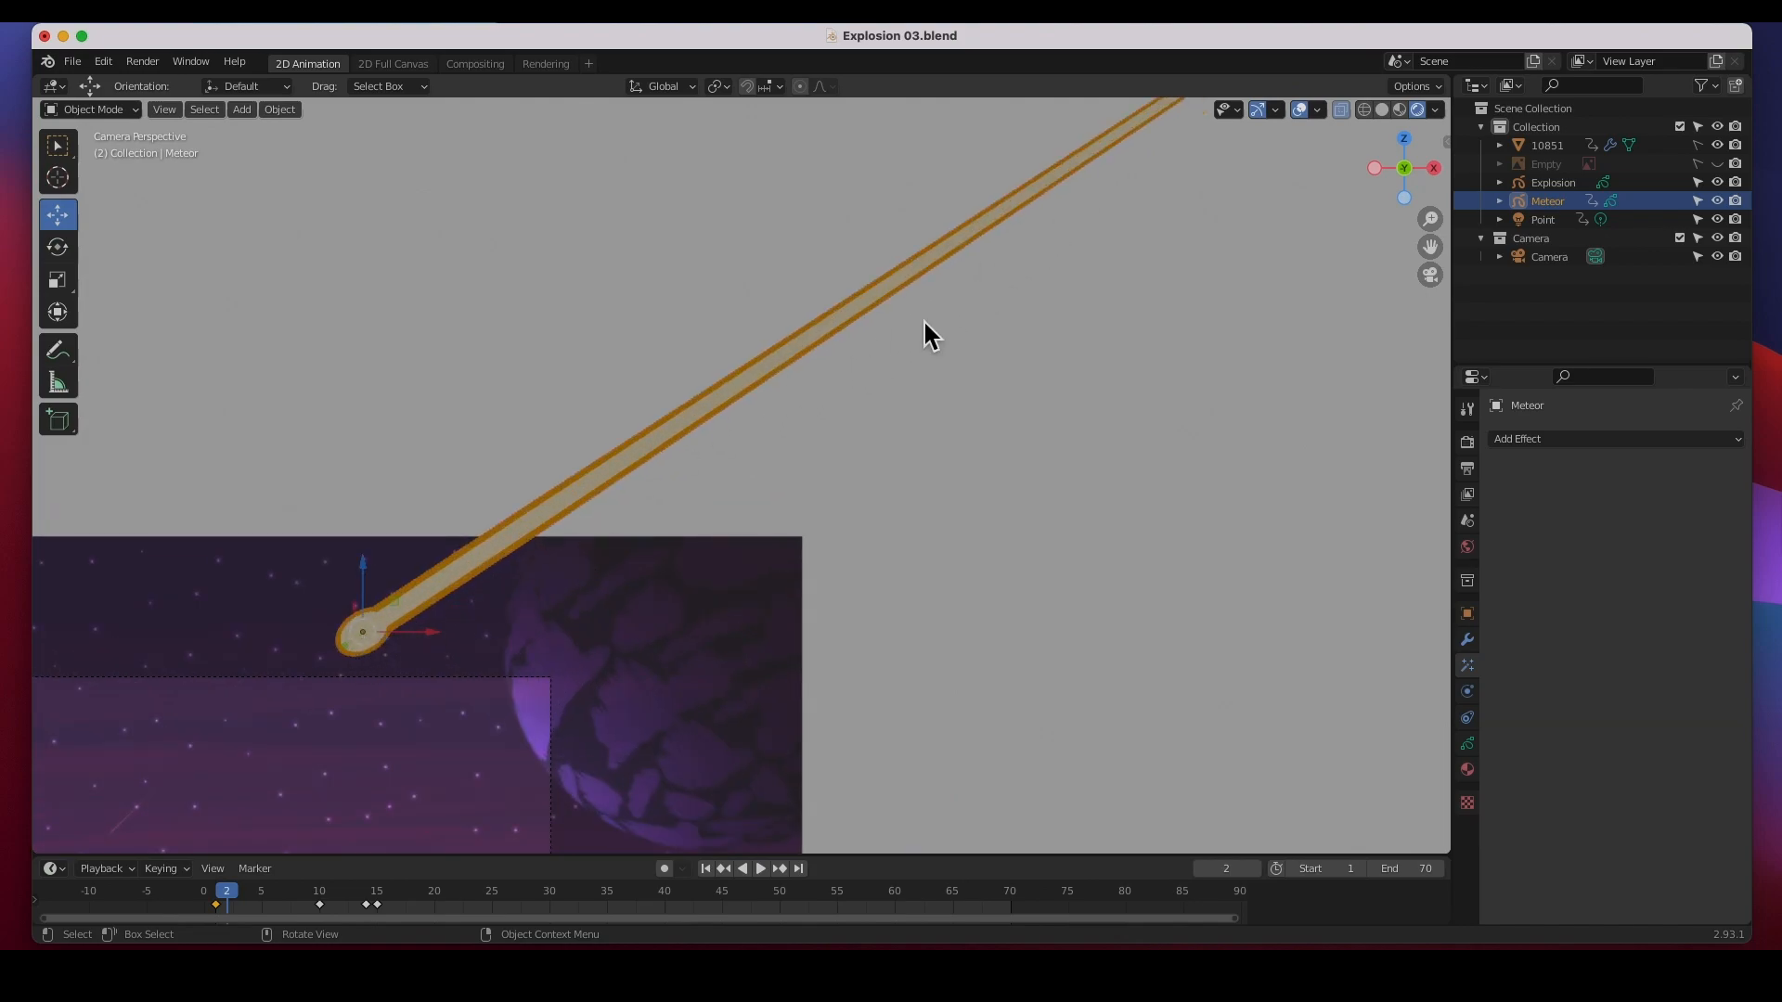
{"action": "scroll", "coordinate": [708, 485], "scroll_direction": "down", "scroll_amount": 6}
{"action": "middle_click_drag", "start_coordinate": [466, 658], "coordinate": [802, 411], "text": "shift"}
{"action": "scroll", "coordinate": [690, 516], "scroll_direction": "up", "scroll_amount": 3}
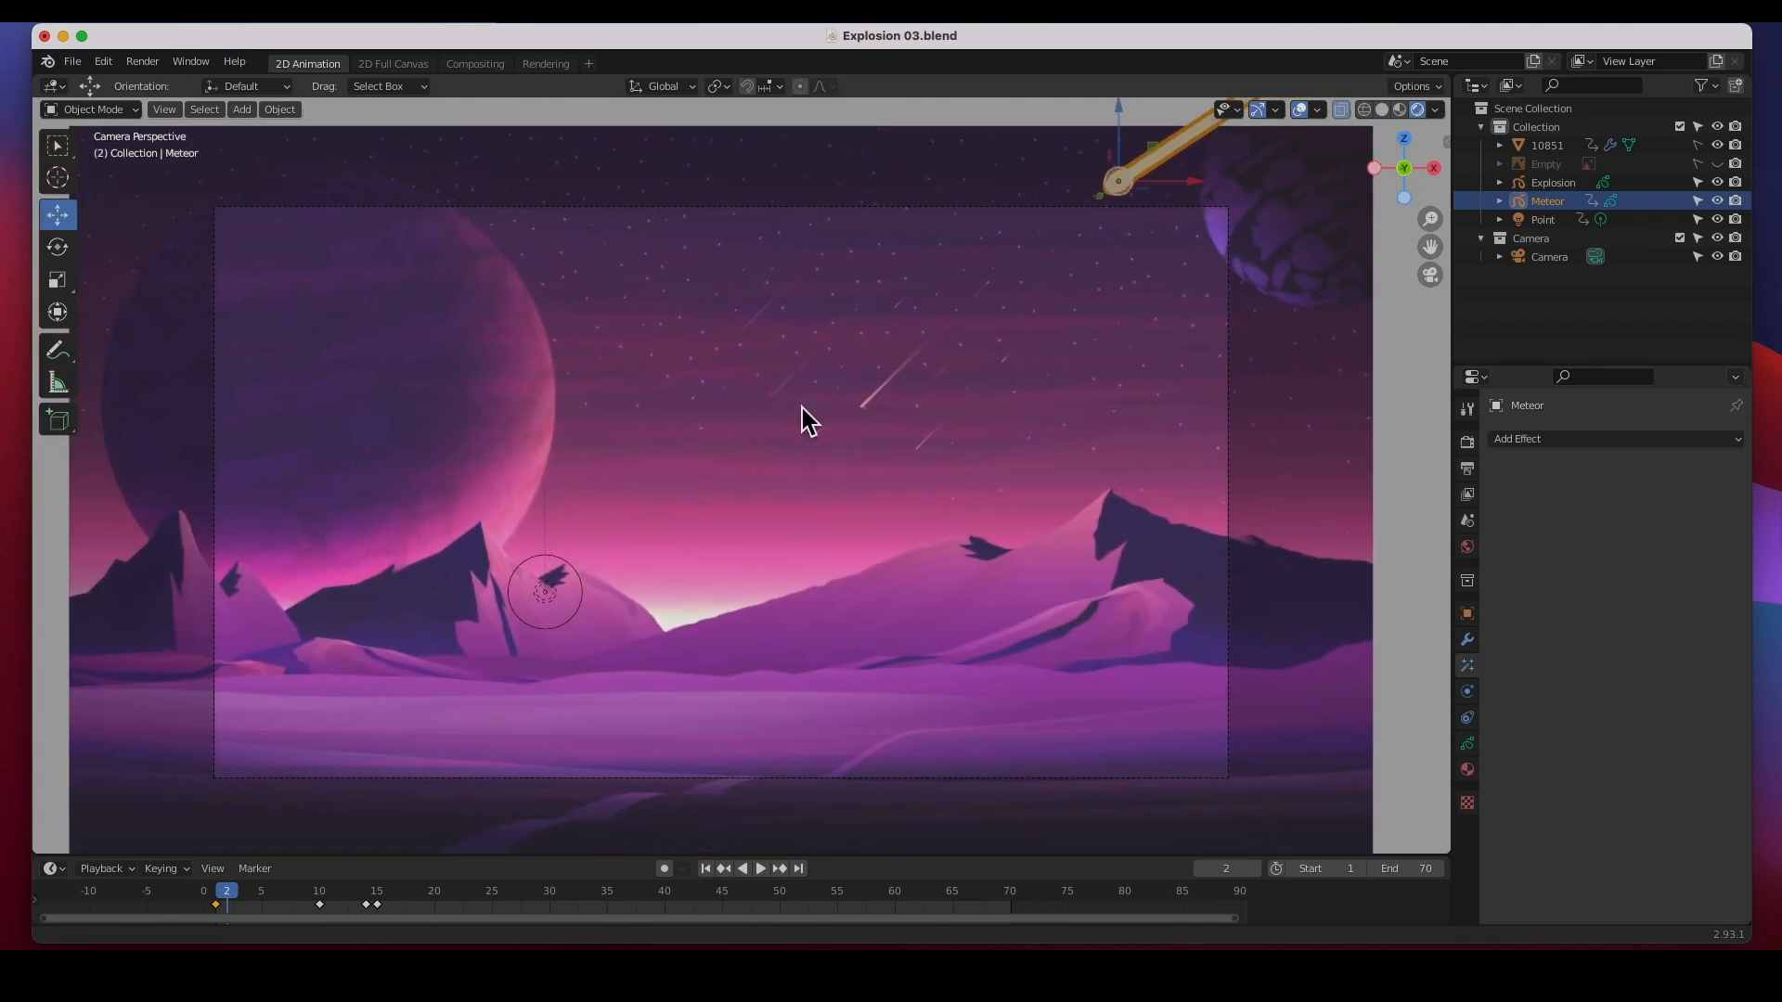
- Select the Explosion object and examine it within the meteor scene at frame 28
{"action": "scroll", "coordinate": [802, 409], "scroll_direction": "up", "scroll_amount": 1}
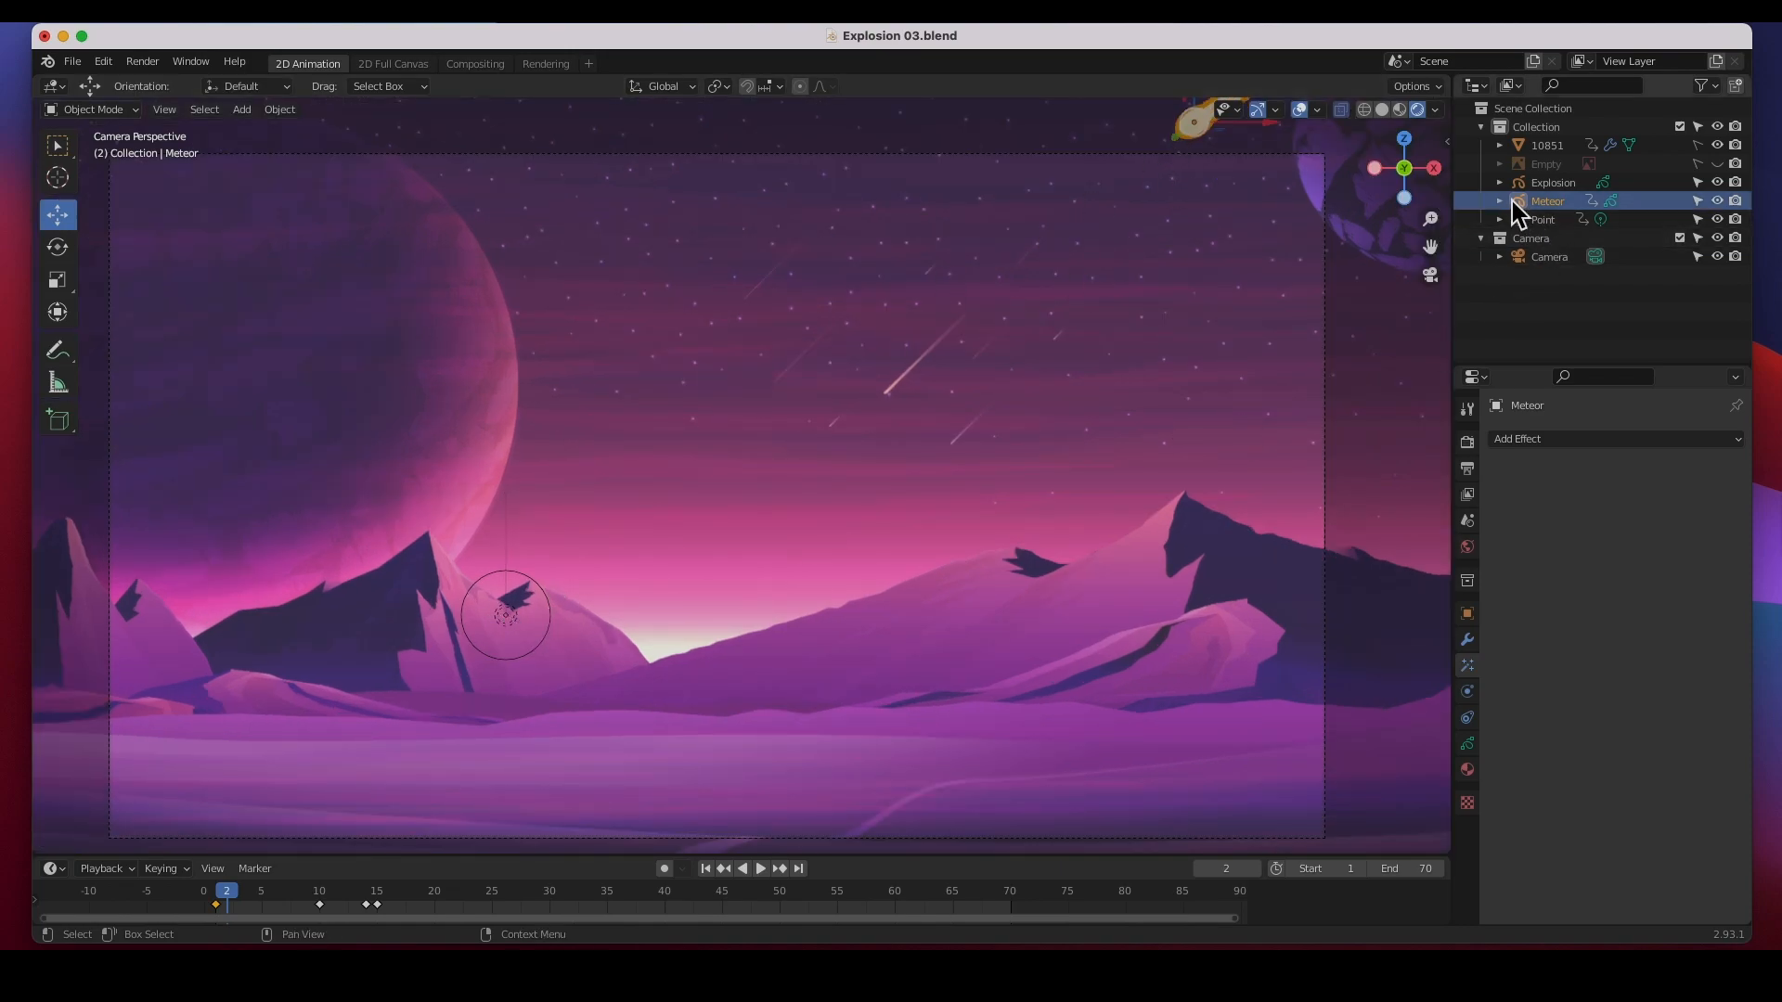
{"action": "left_click", "coordinate": [1553, 183]}
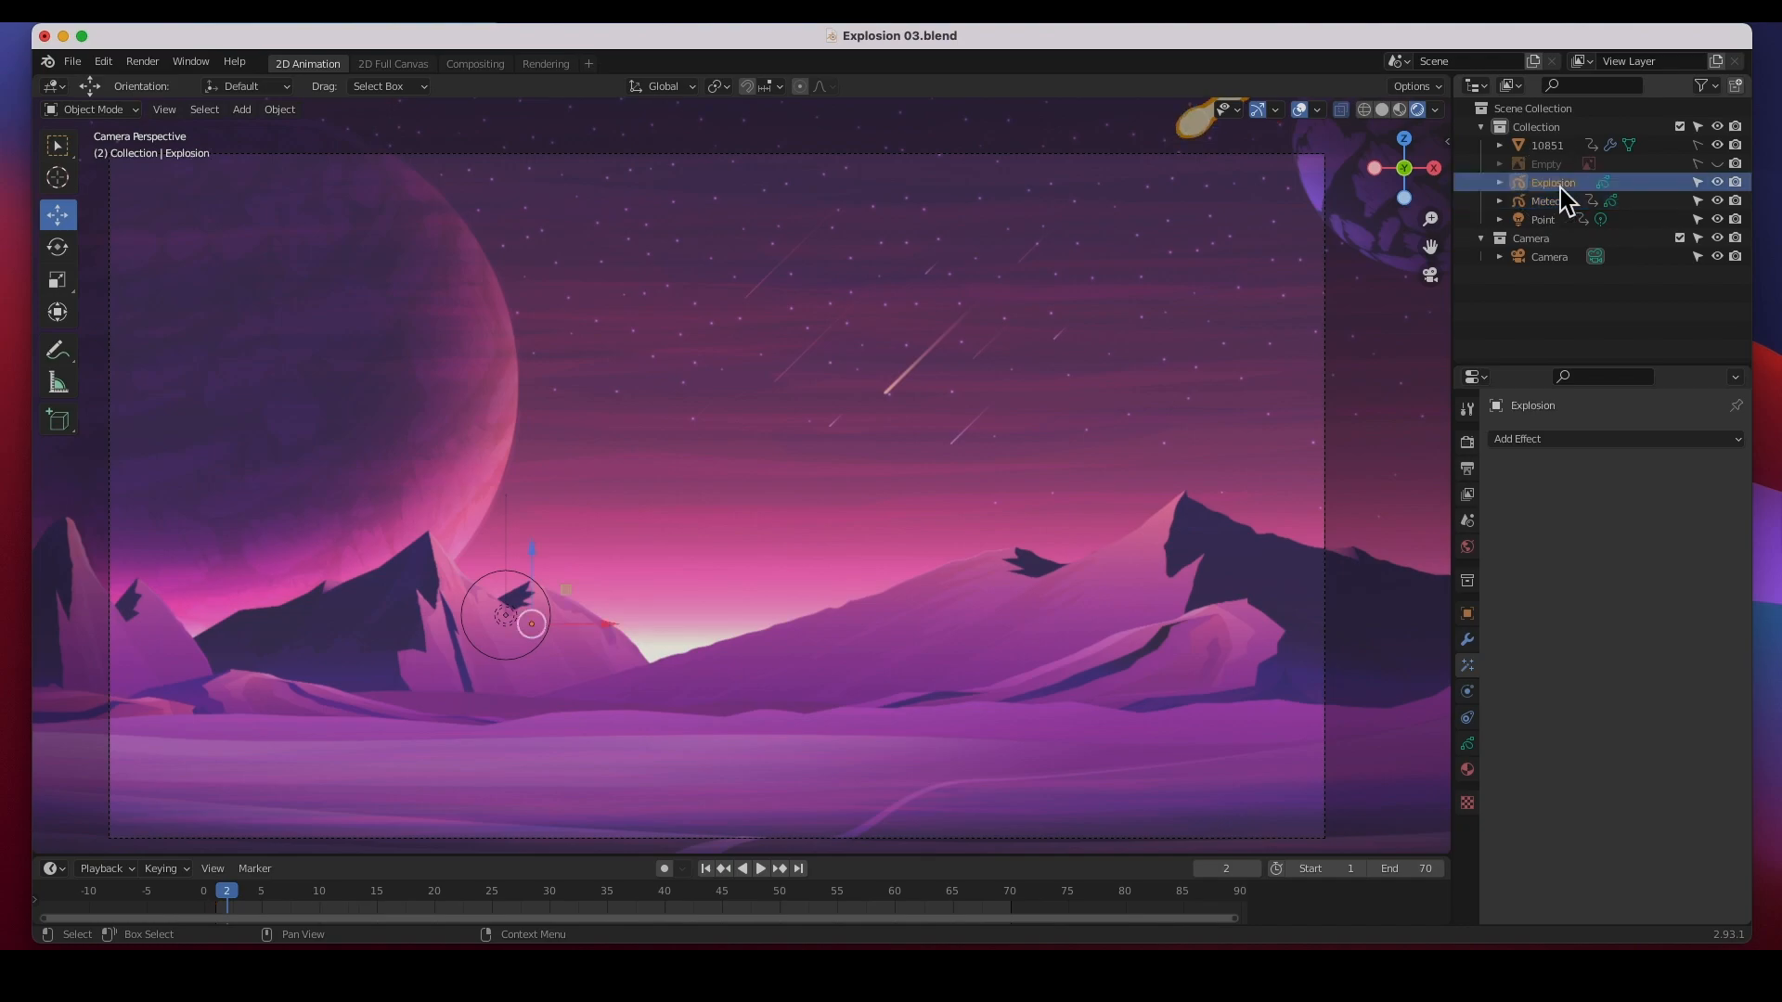
{"action": "left_click_drag", "start_coordinate": [343, 899], "coordinate": [526, 891]}
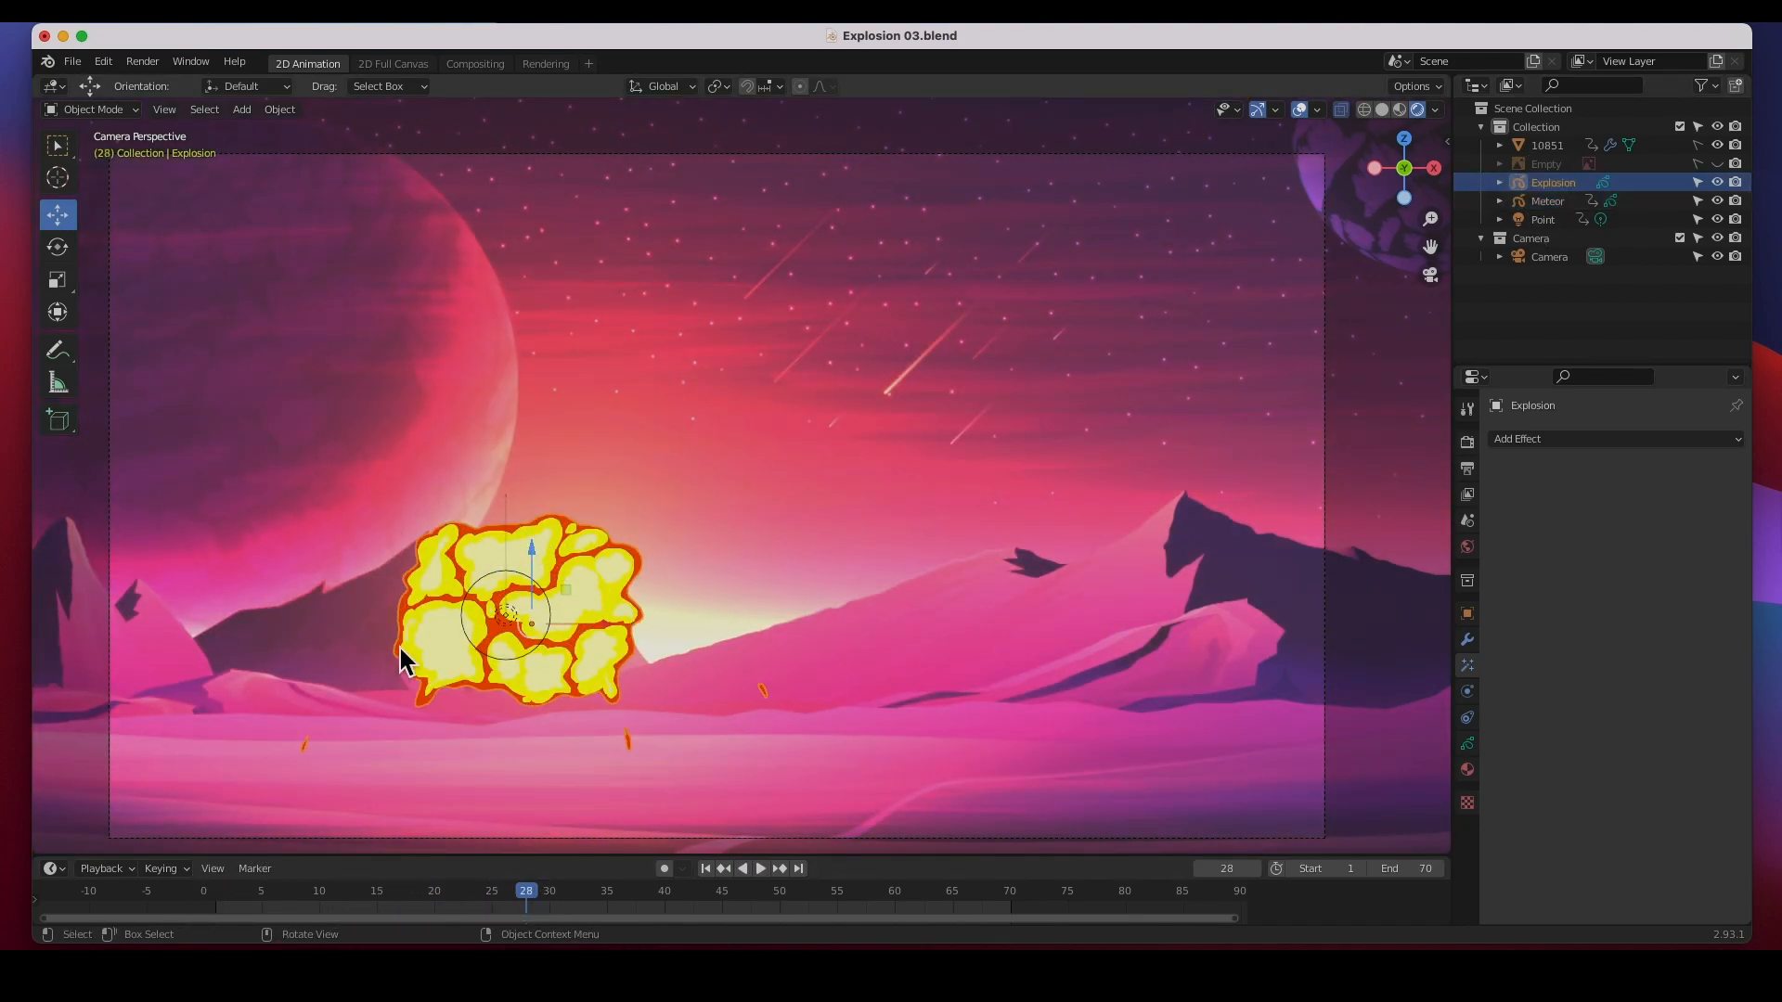
{"action": "scroll", "coordinate": [579, 589], "scroll_direction": "down", "scroll_amount": 2}
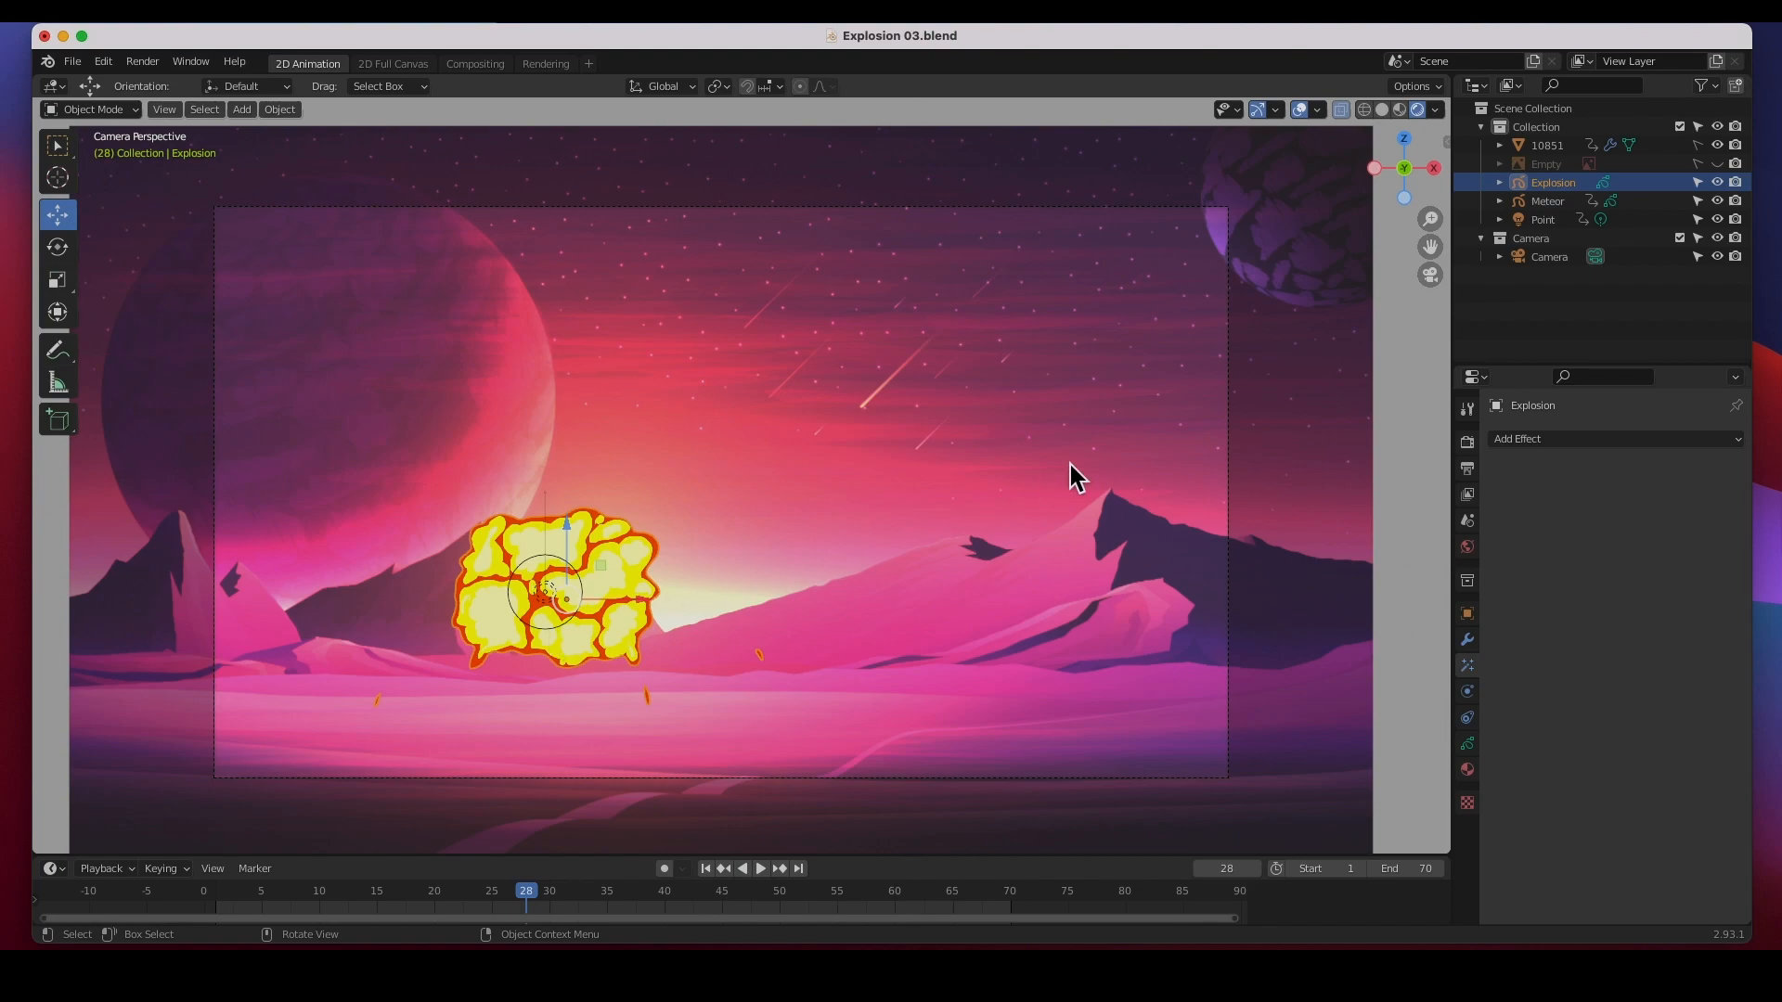
- Select the Point light and compare its power and glow on the scene at frames 10, 11 and 59
{"action": "left_click", "coordinate": [1558, 220]}
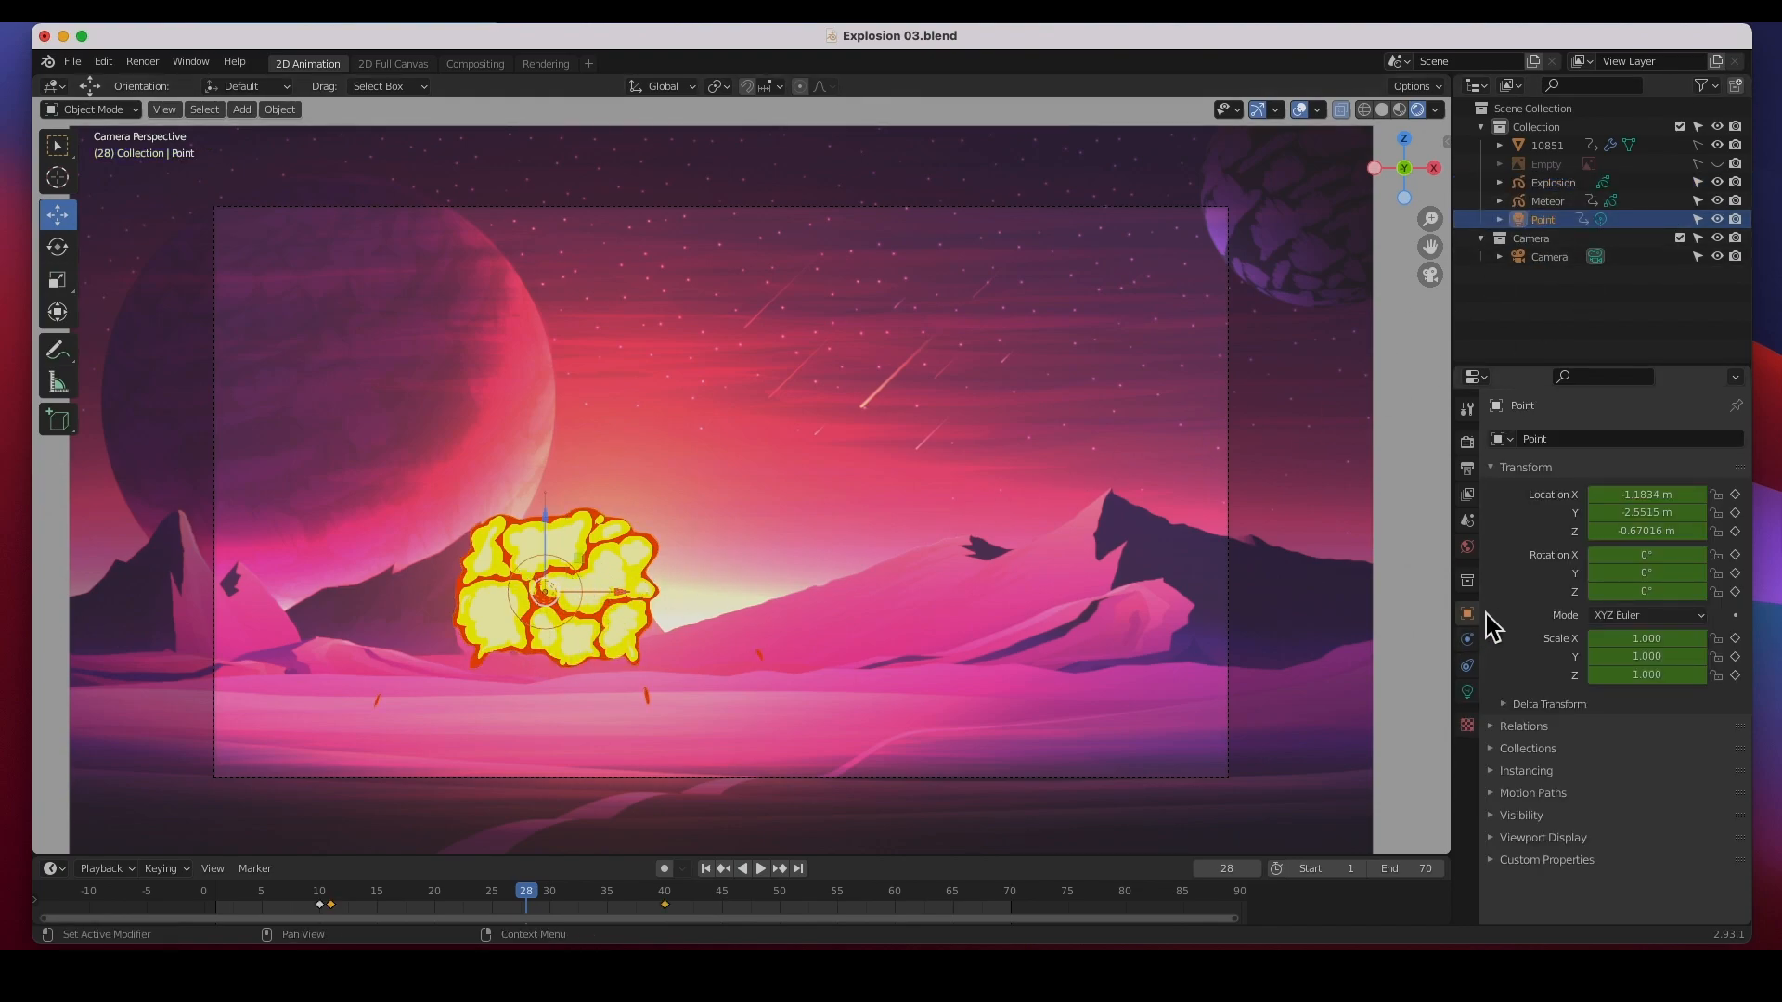
{"action": "left_click", "coordinate": [1468, 695]}
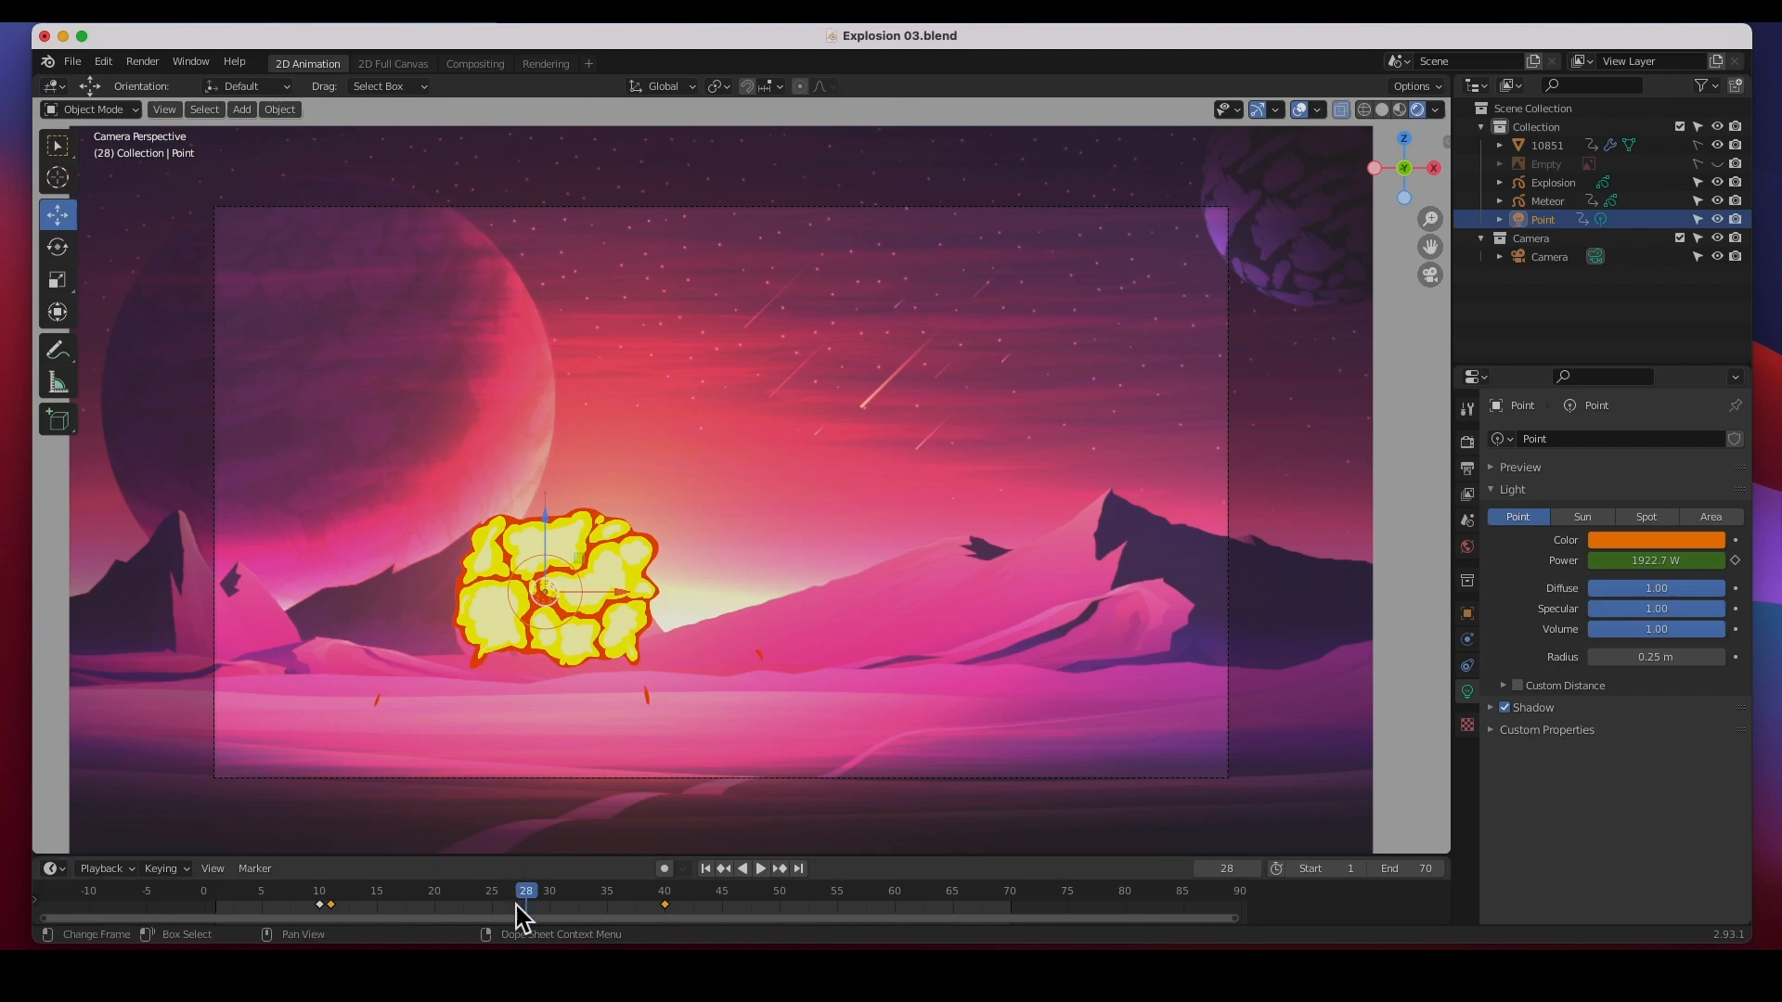
{"action": "left_click_drag", "start_coordinate": [521, 888], "coordinate": [276, 893]}
{"action": "key", "text": "space"}
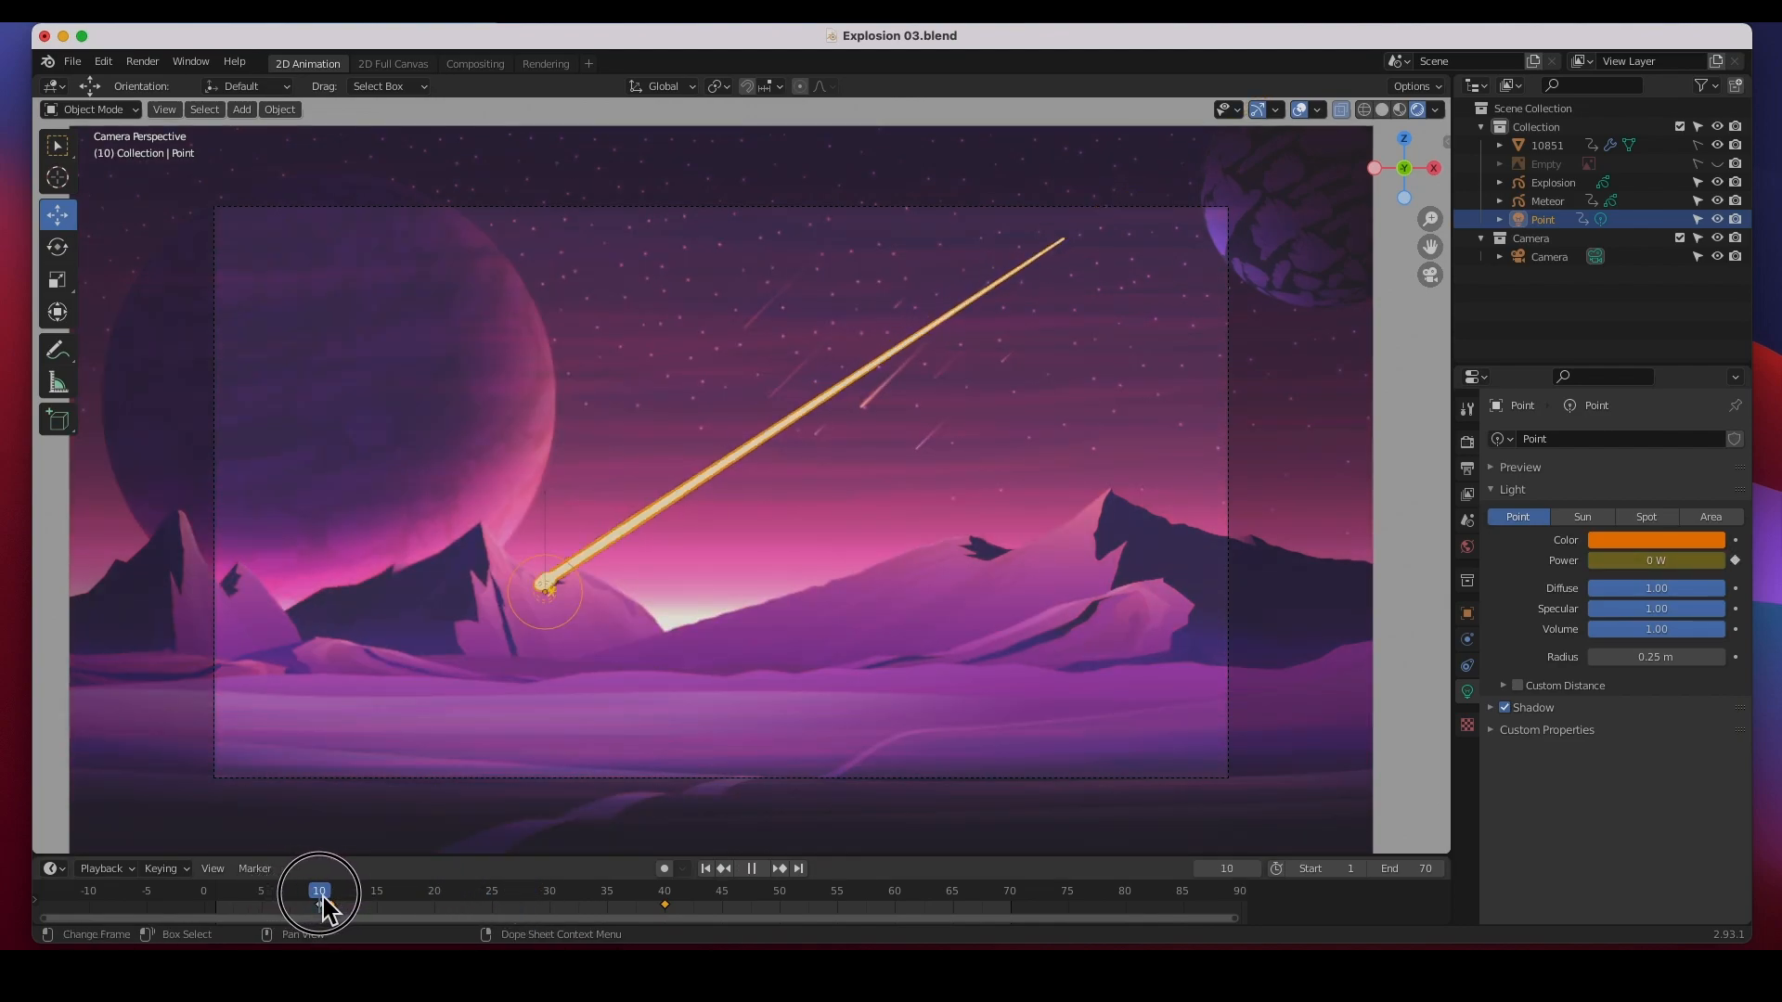
{"action": "key", "text": "space"}
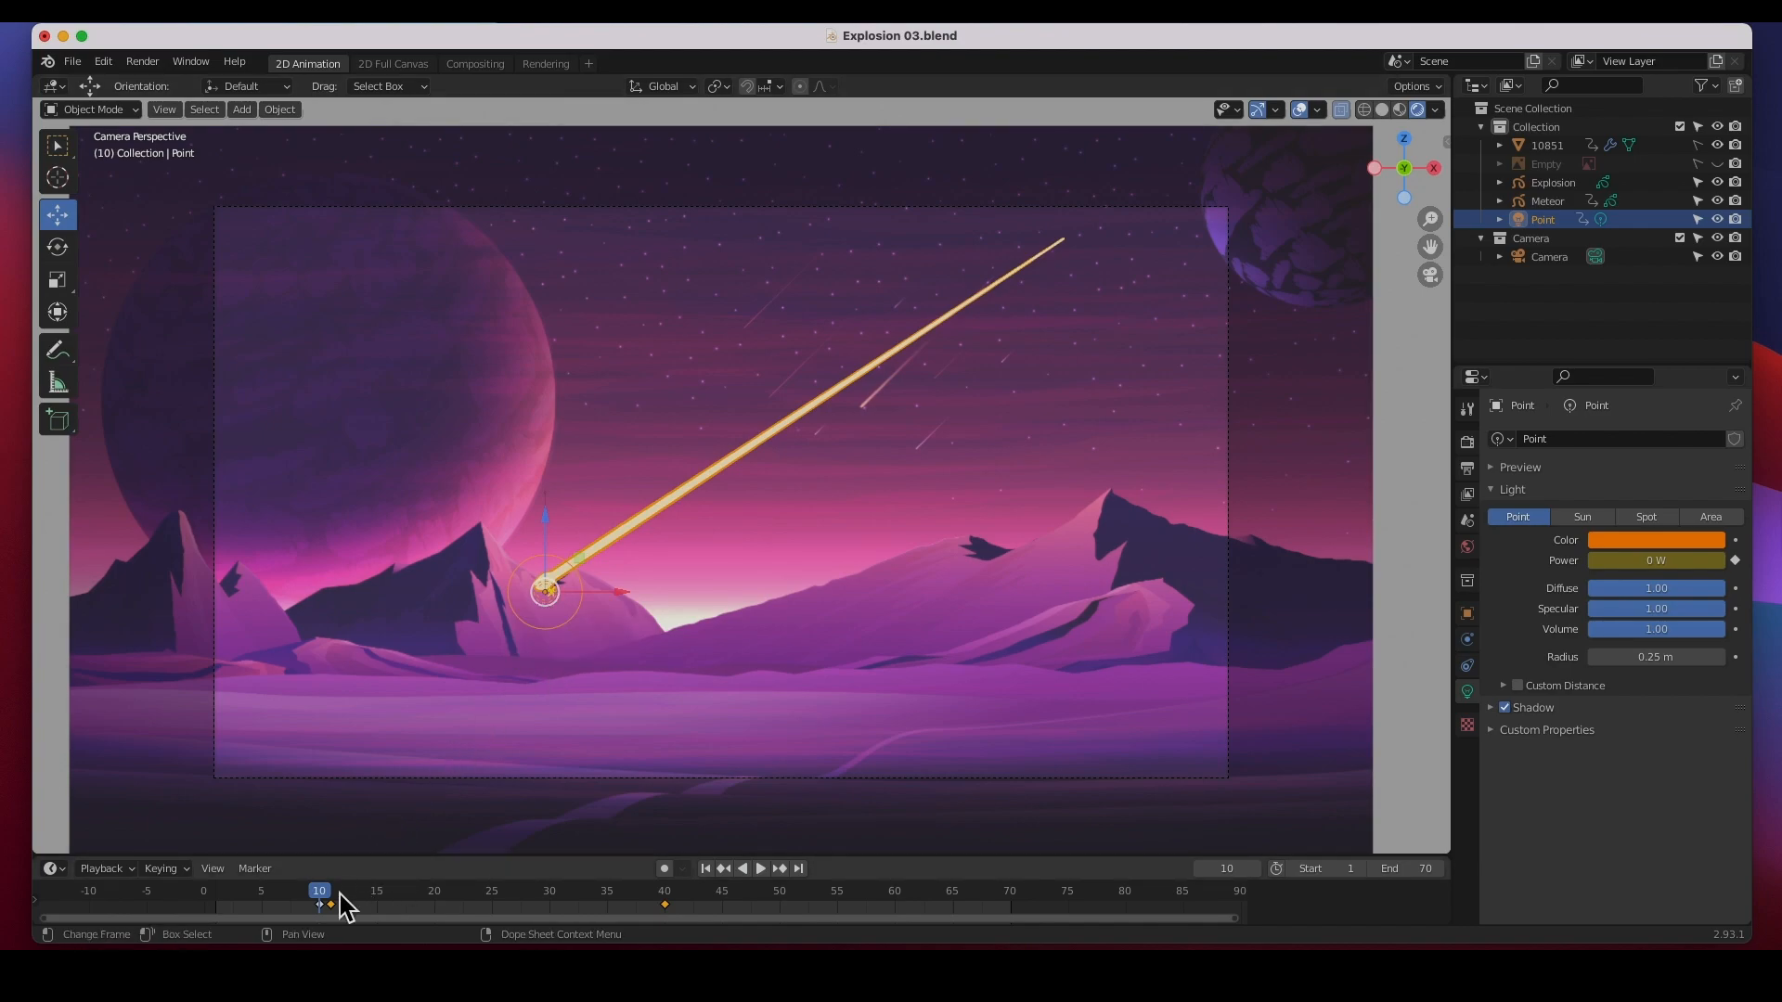
{"action": "key", "text": "space"}
{"action": "key", "text": "space"}
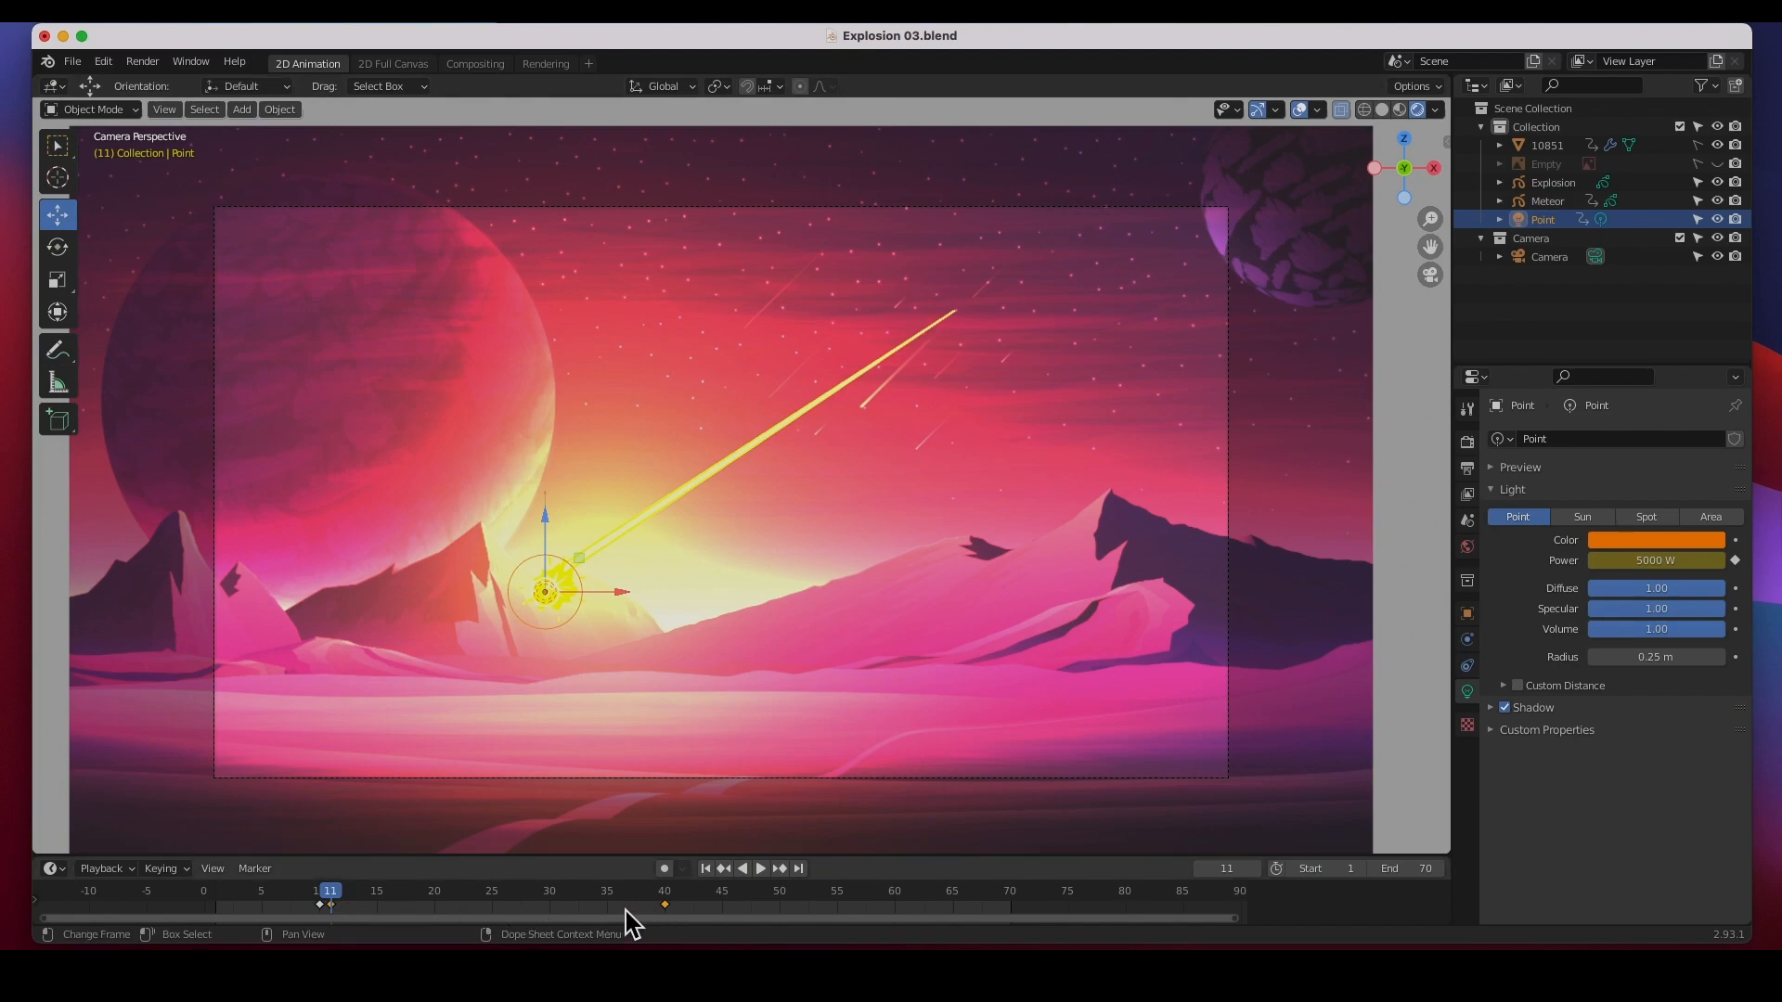
{"action": "left_click_drag", "start_coordinate": [339, 907], "coordinate": [884, 919]}
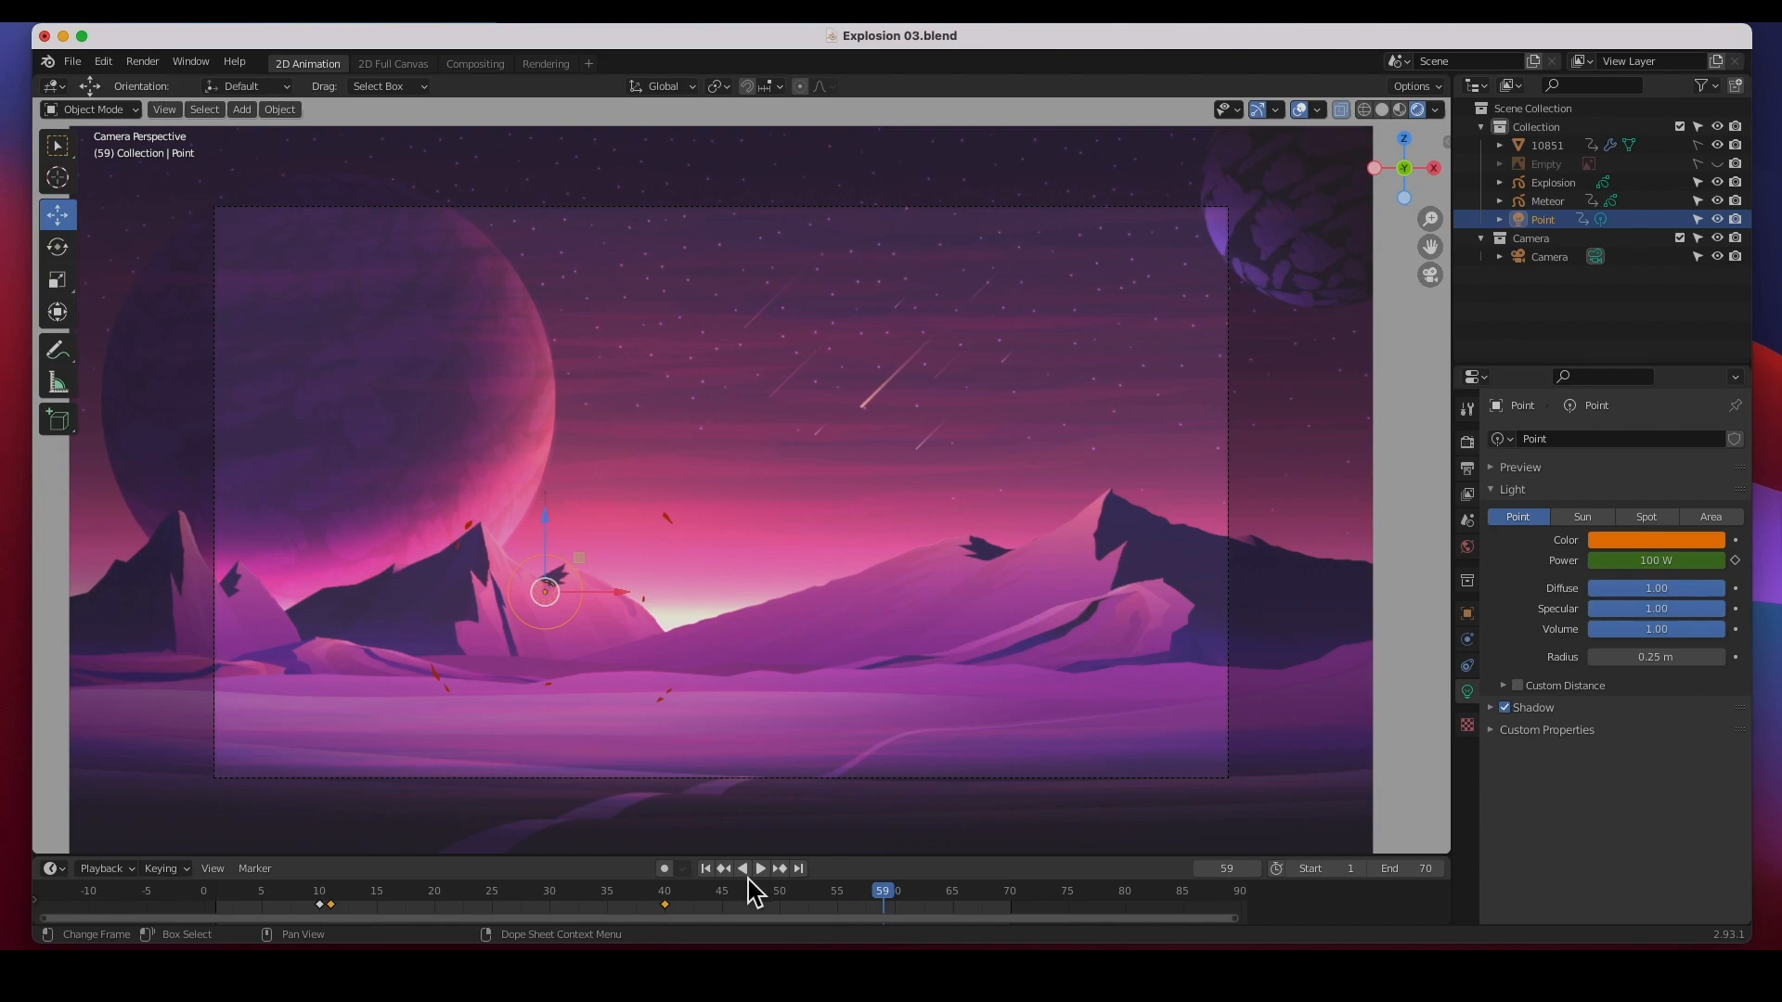
- Play the complete meteor scene, inspect the explosion and lighting at frame 25, and replay the animation
{"action": "left_click", "coordinate": [761, 869]}
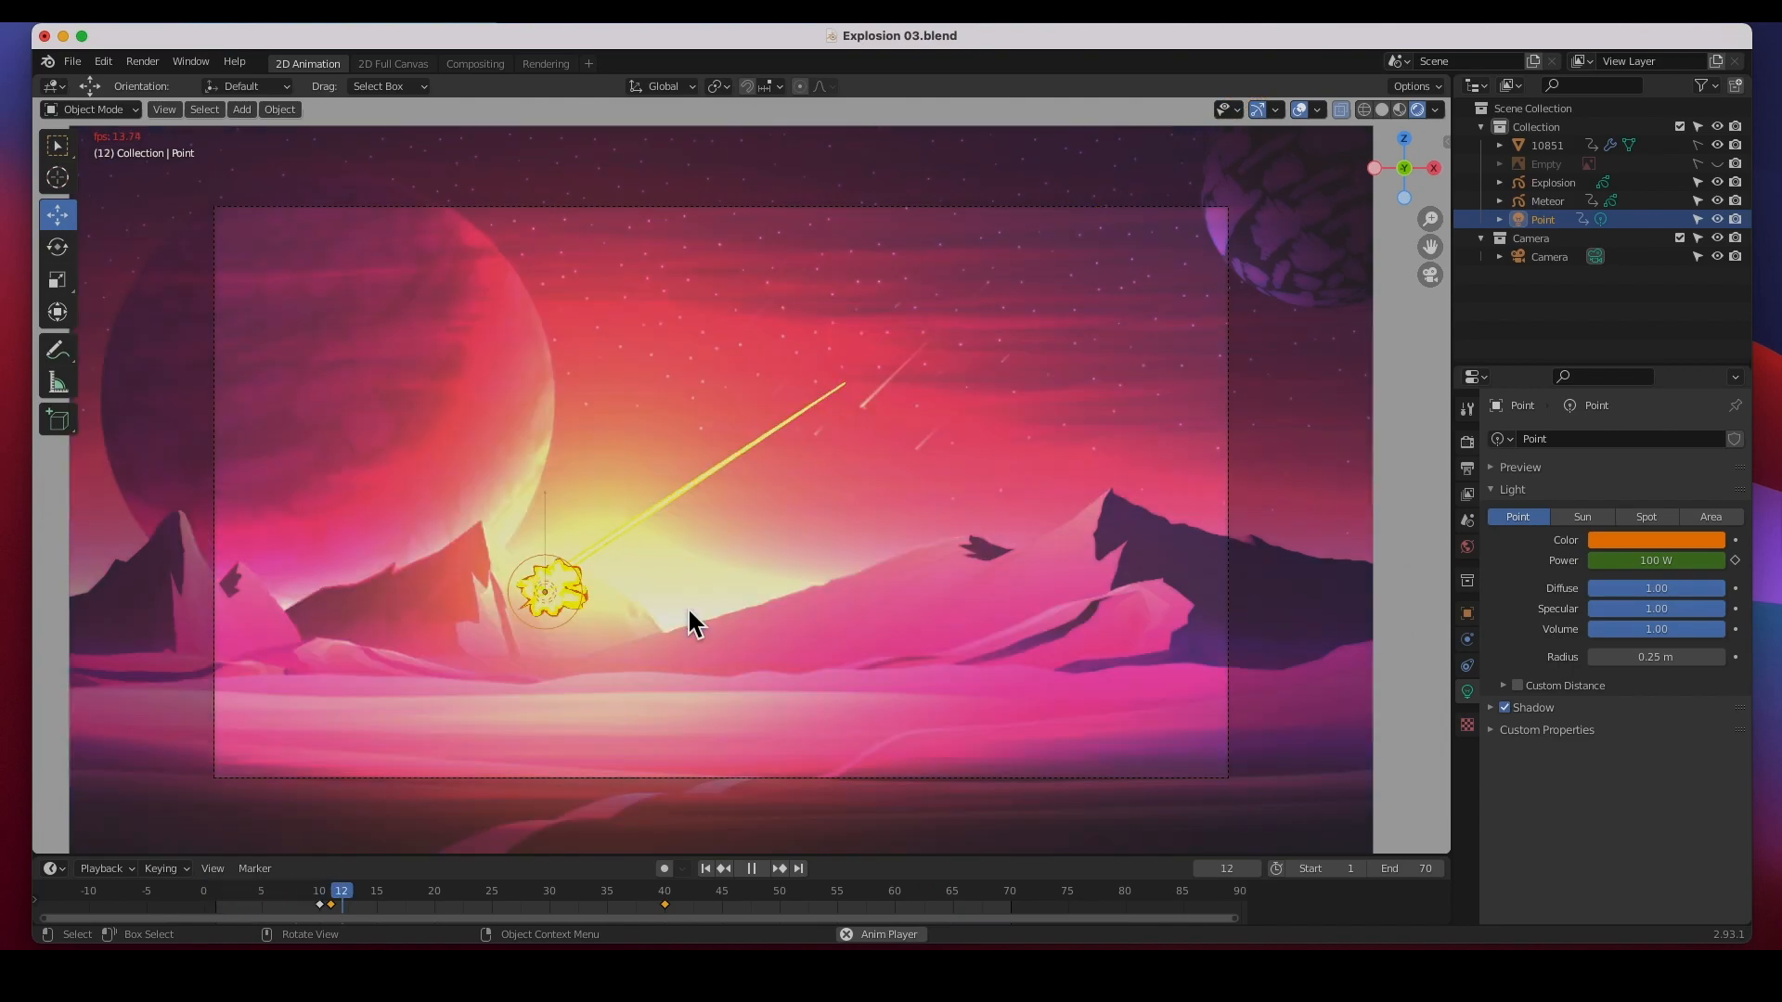
{"action": "left_click", "coordinate": [757, 882]}
{"action": "left_click_drag", "start_coordinate": [653, 889], "coordinate": [493, 889]}
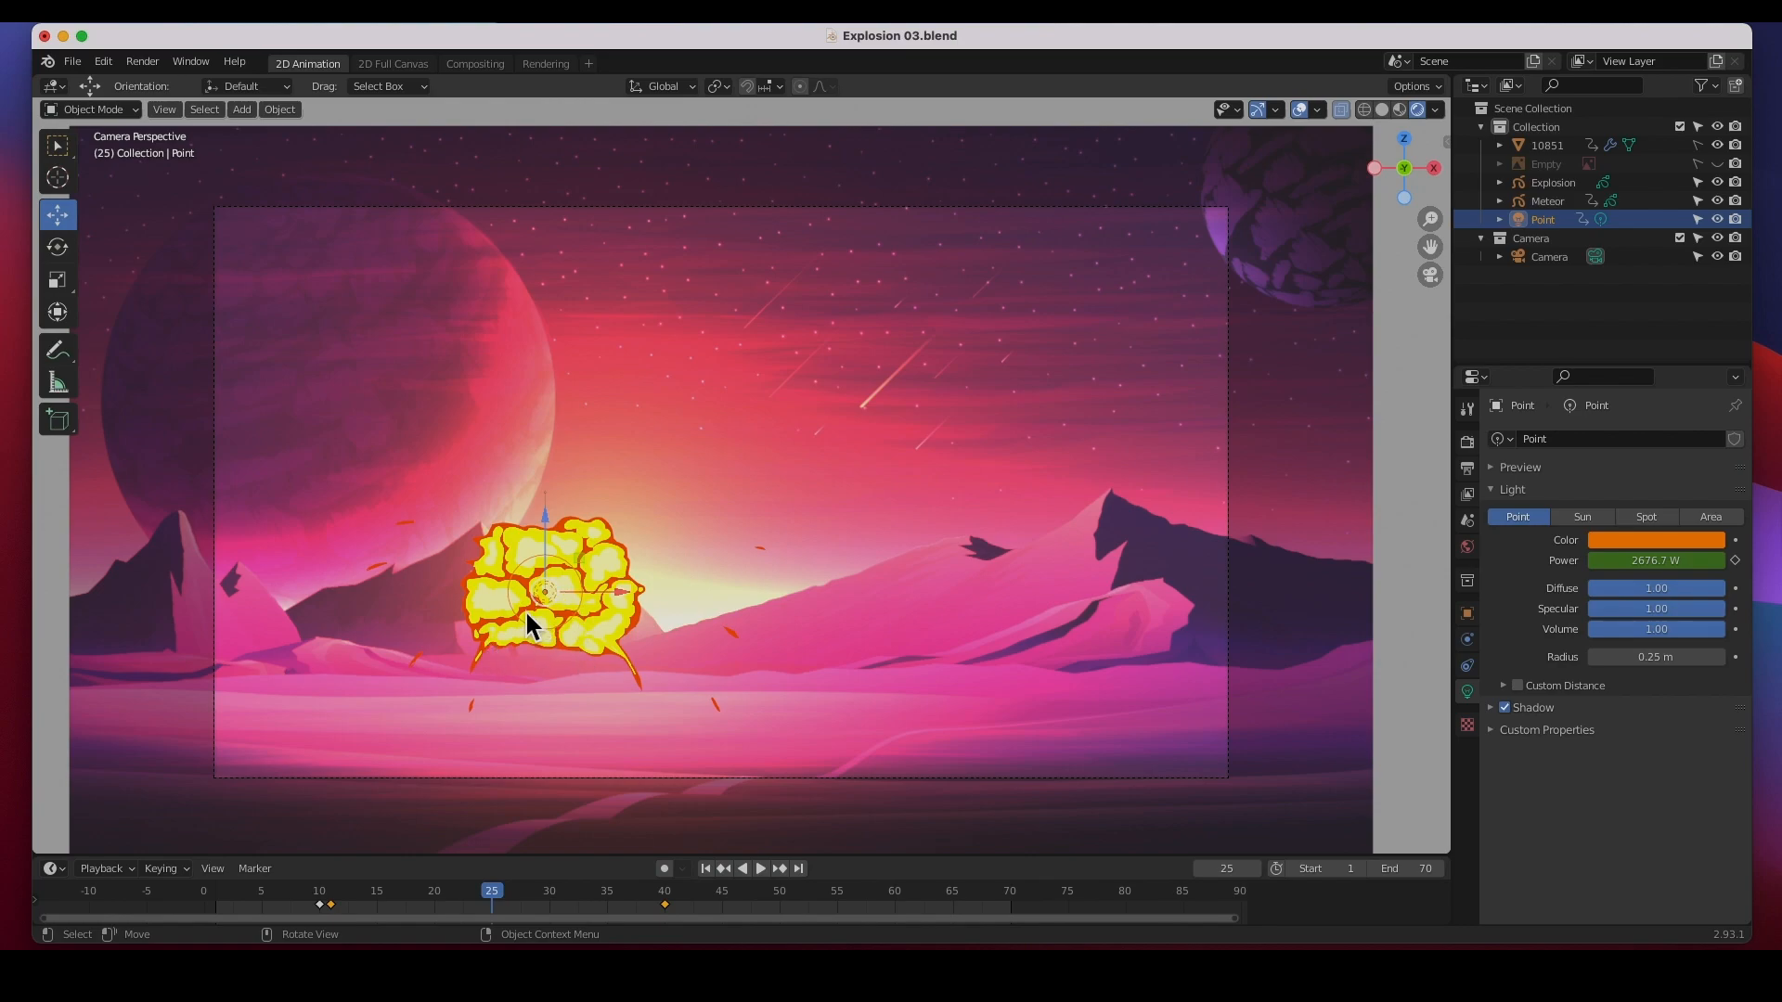
{"action": "left_click", "coordinate": [763, 870]}
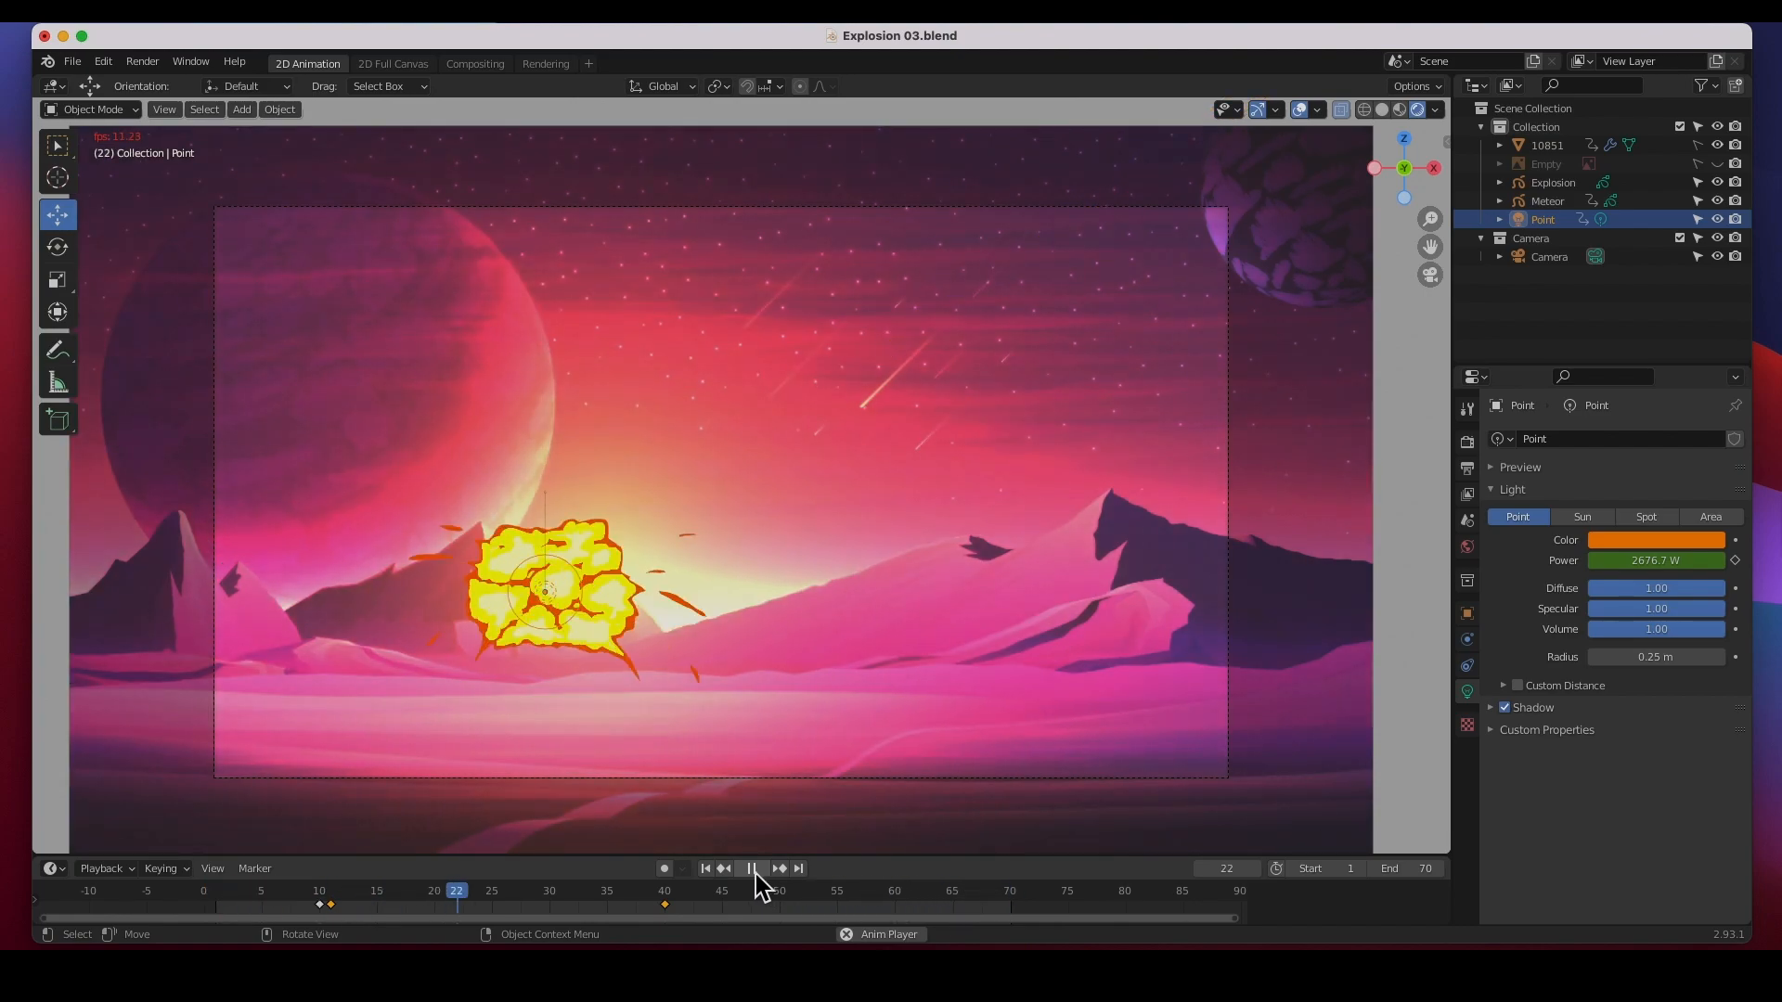
{"action": "left_click", "coordinate": [752, 869]}
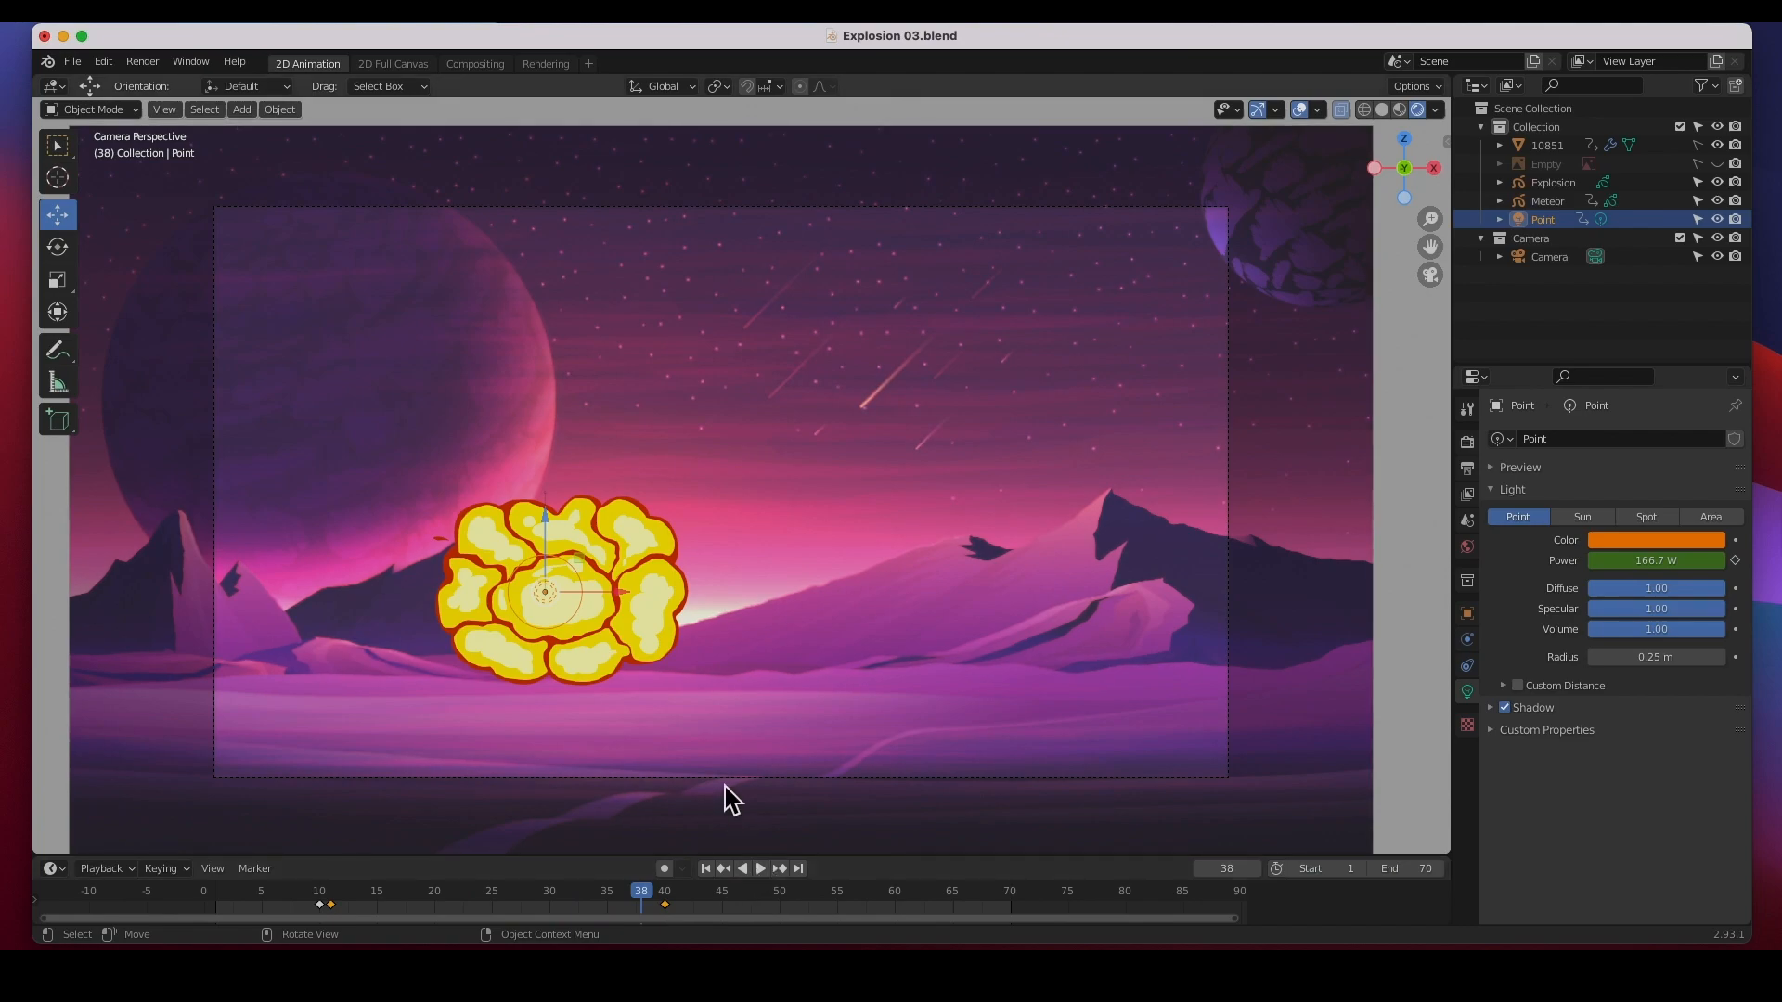
- Open the recent file Explosion 02a.blend, discarding the changes to Explosion 03.blend
{"action": "left_click", "coordinate": [75, 63]}
{"action": "mouse_move", "coordinate": [94, 150]}
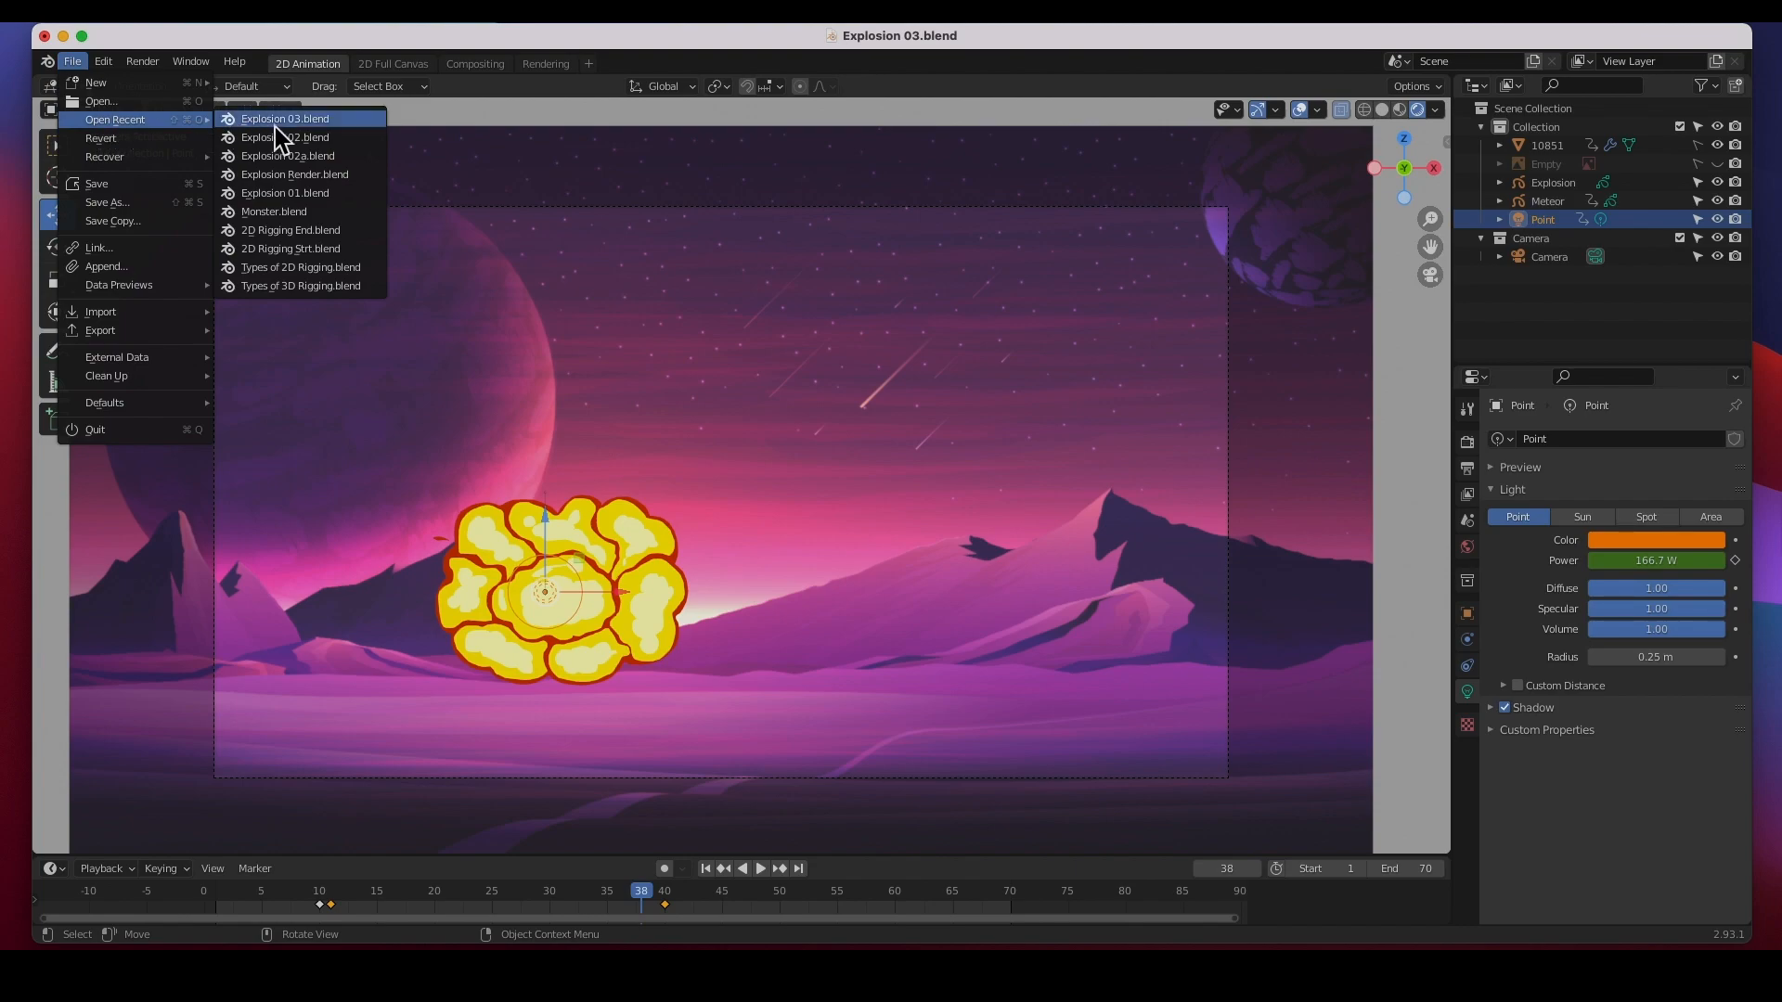
{"action": "left_click", "coordinate": [278, 156]}
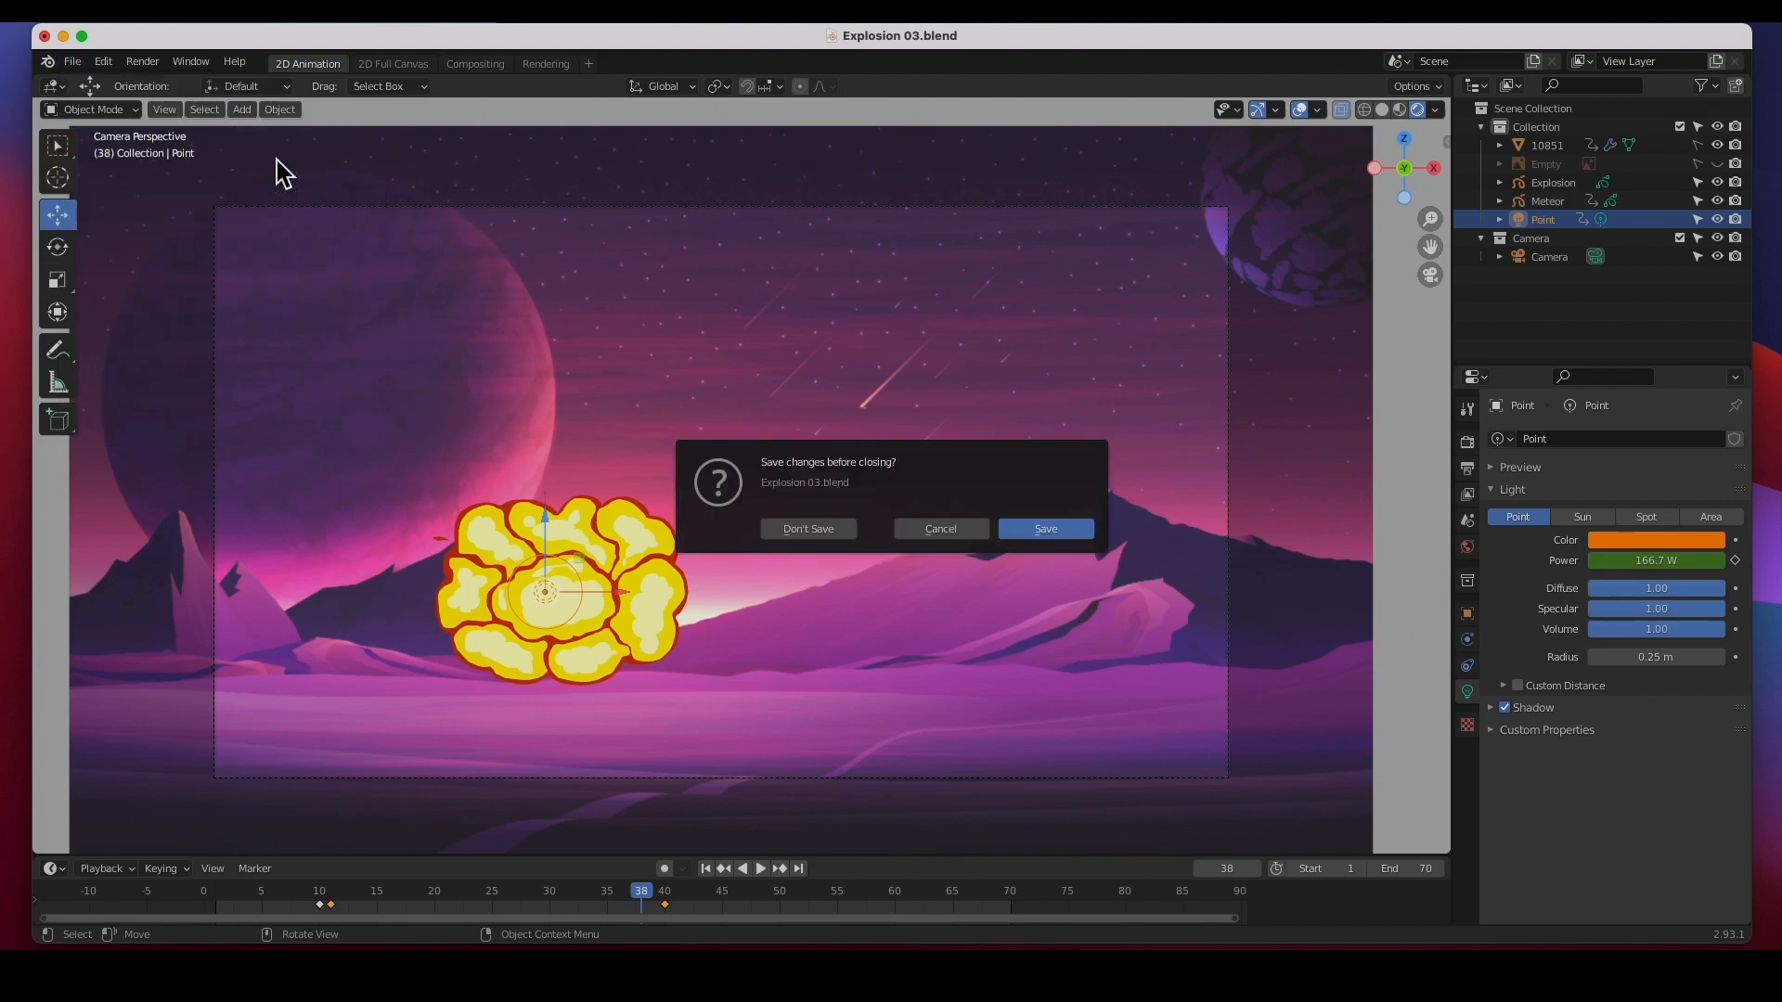
{"action": "left_click", "coordinate": [810, 529]}
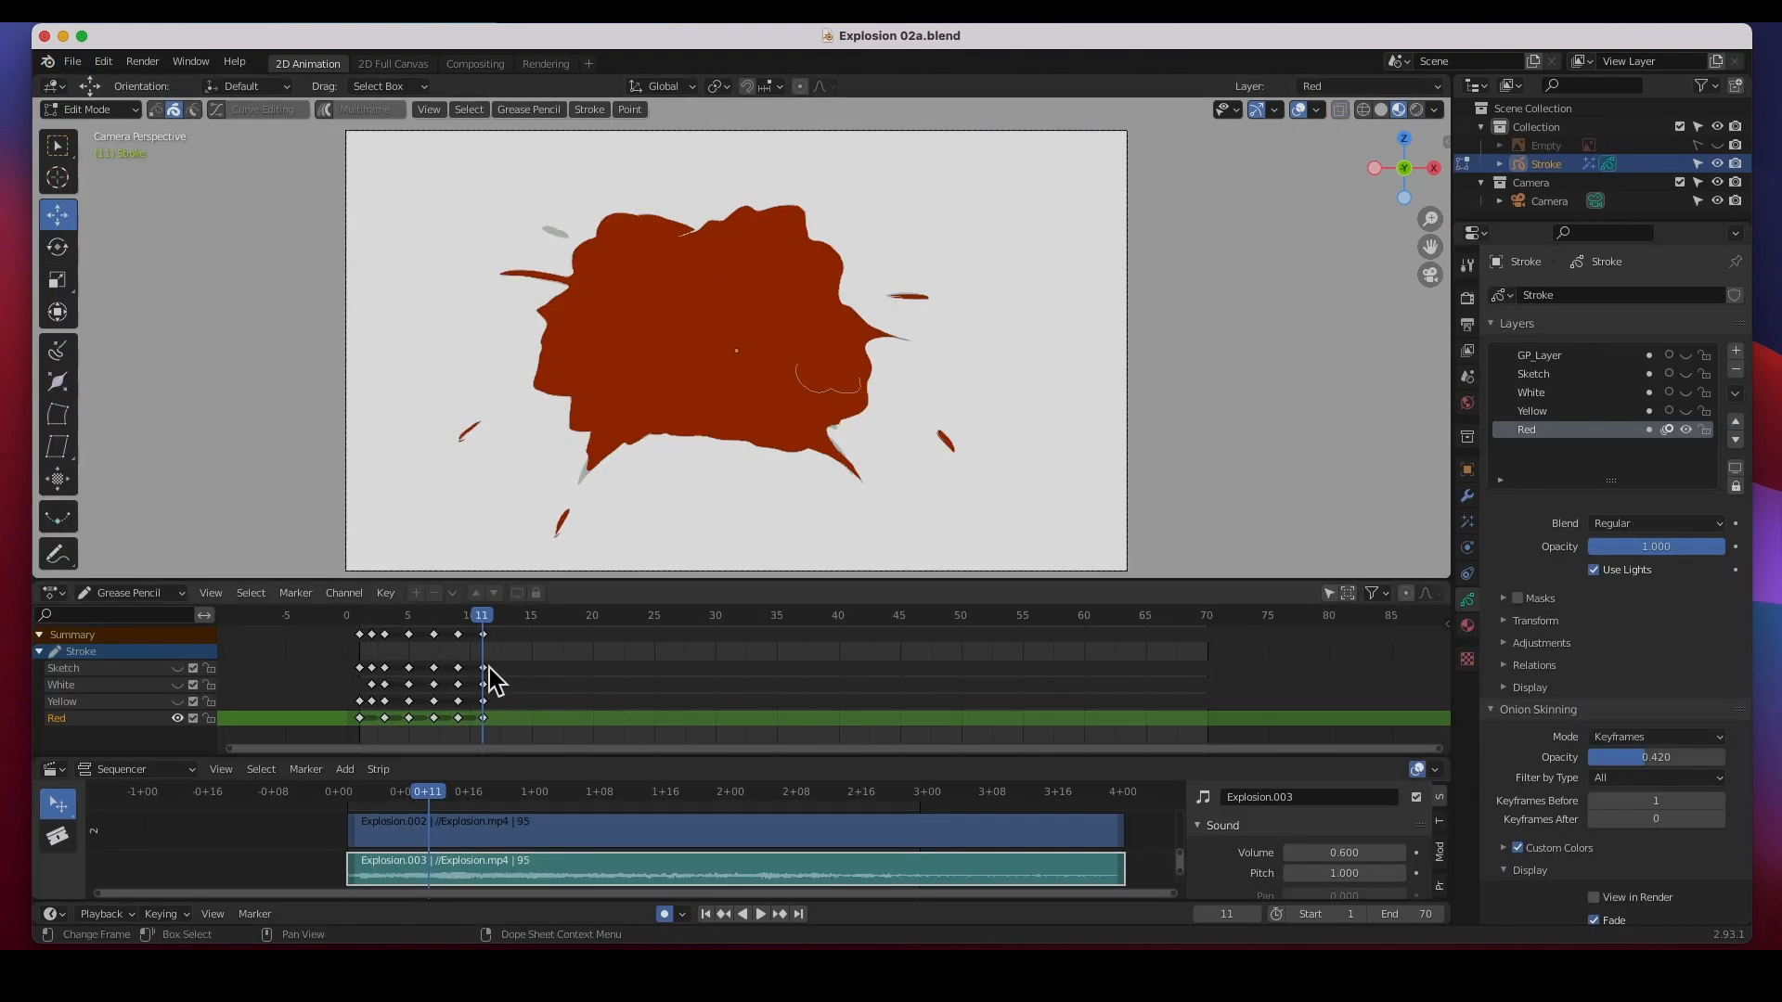
- Go to frame 13, switch the stroke object to Draw mode with the Red material active, and show its material settings
{"action": "mouse_move", "coordinate": [469, 620]}
{"action": "left_mouse_down"}
{"action": "mouse_move", "coordinate": [525, 625]}
{"action": "mouse_move", "coordinate": [420, 635]}
{"action": "mouse_move", "coordinate": [490, 640]}
{"action": "mouse_move", "coordinate": [485, 622]}
{"action": "mouse_move", "coordinate": [512, 637]}
{"action": "mouse_move", "coordinate": [505, 666]}
{"action": "left_mouse_up"}
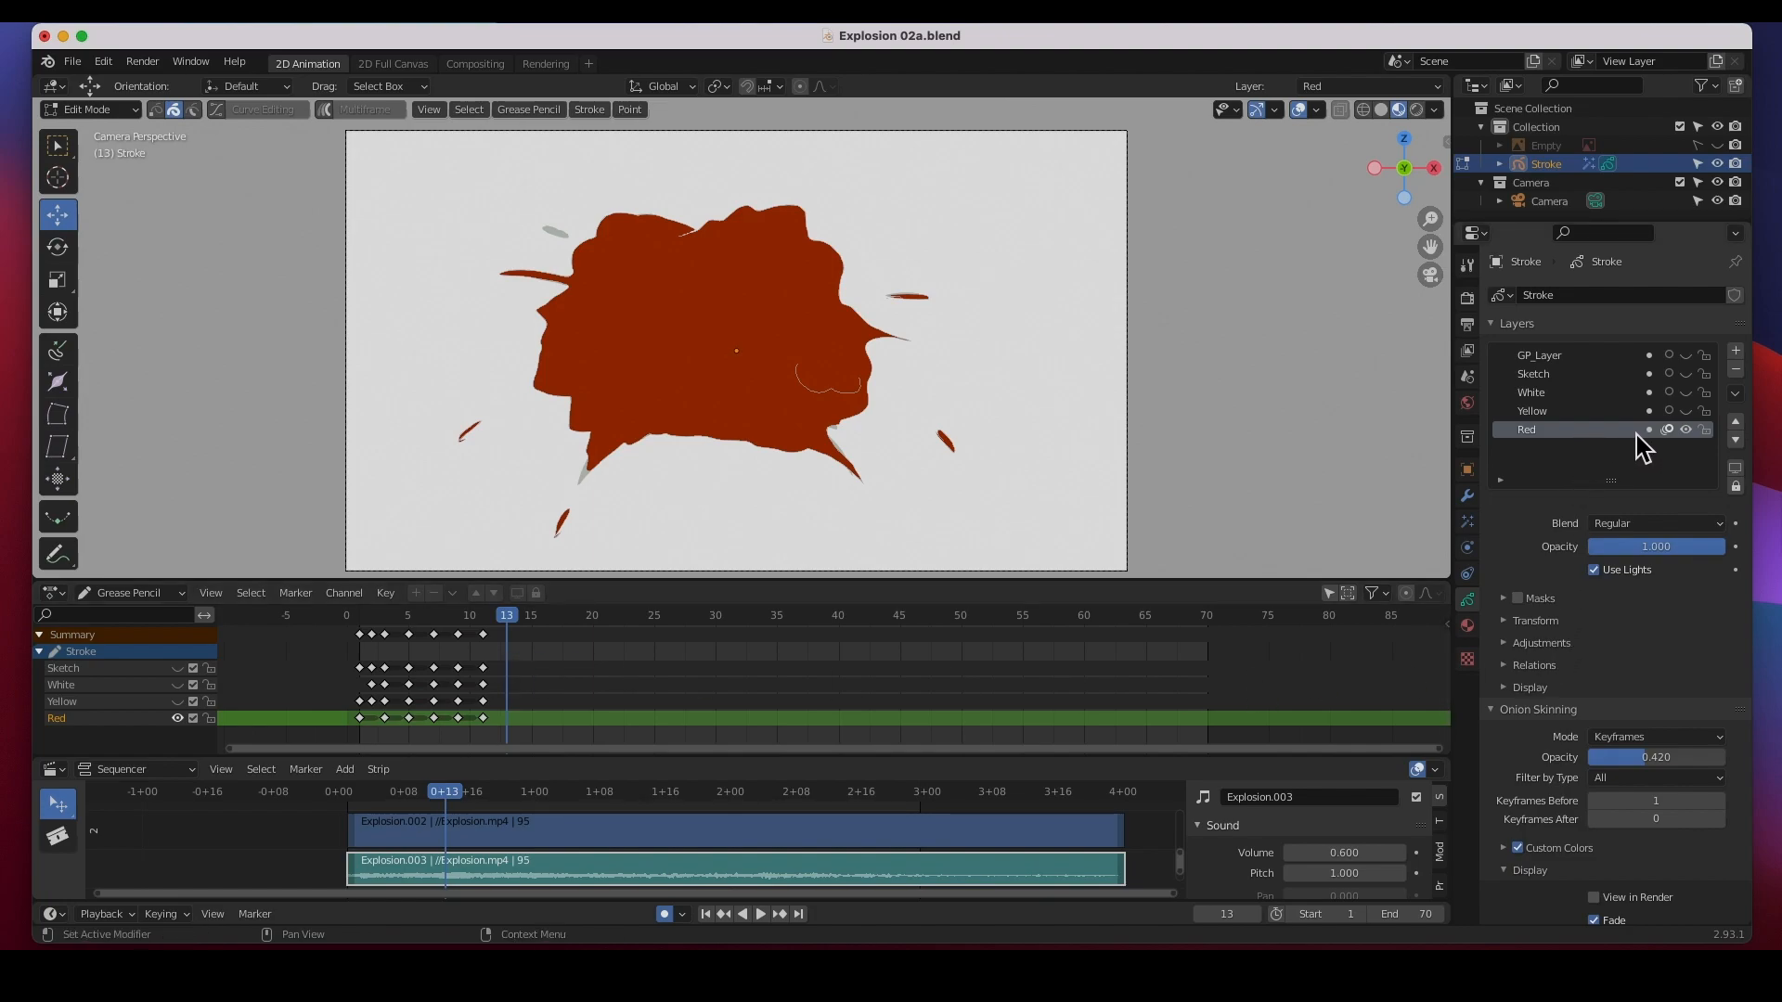
{"action": "scroll", "coordinate": [643, 354], "scroll_direction": "up", "scroll_amount": 1}
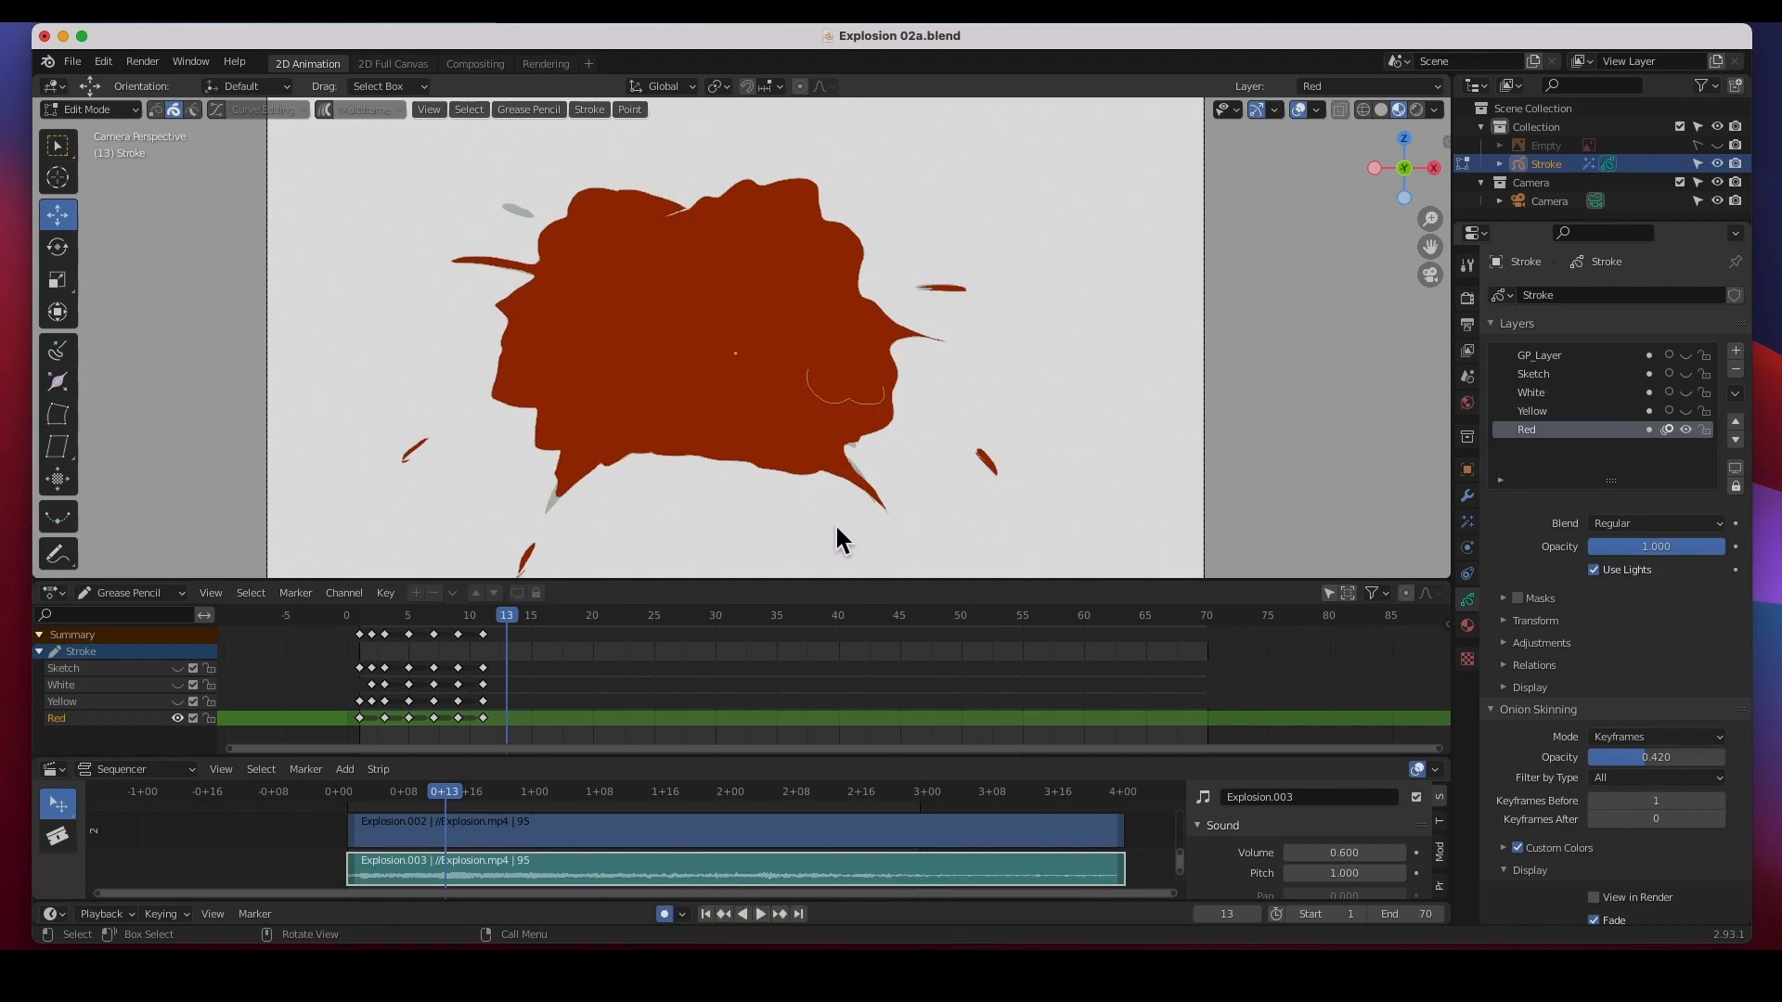
{"action": "left_click", "coordinate": [1669, 434]}
{"action": "left_click", "coordinate": [1669, 433]}
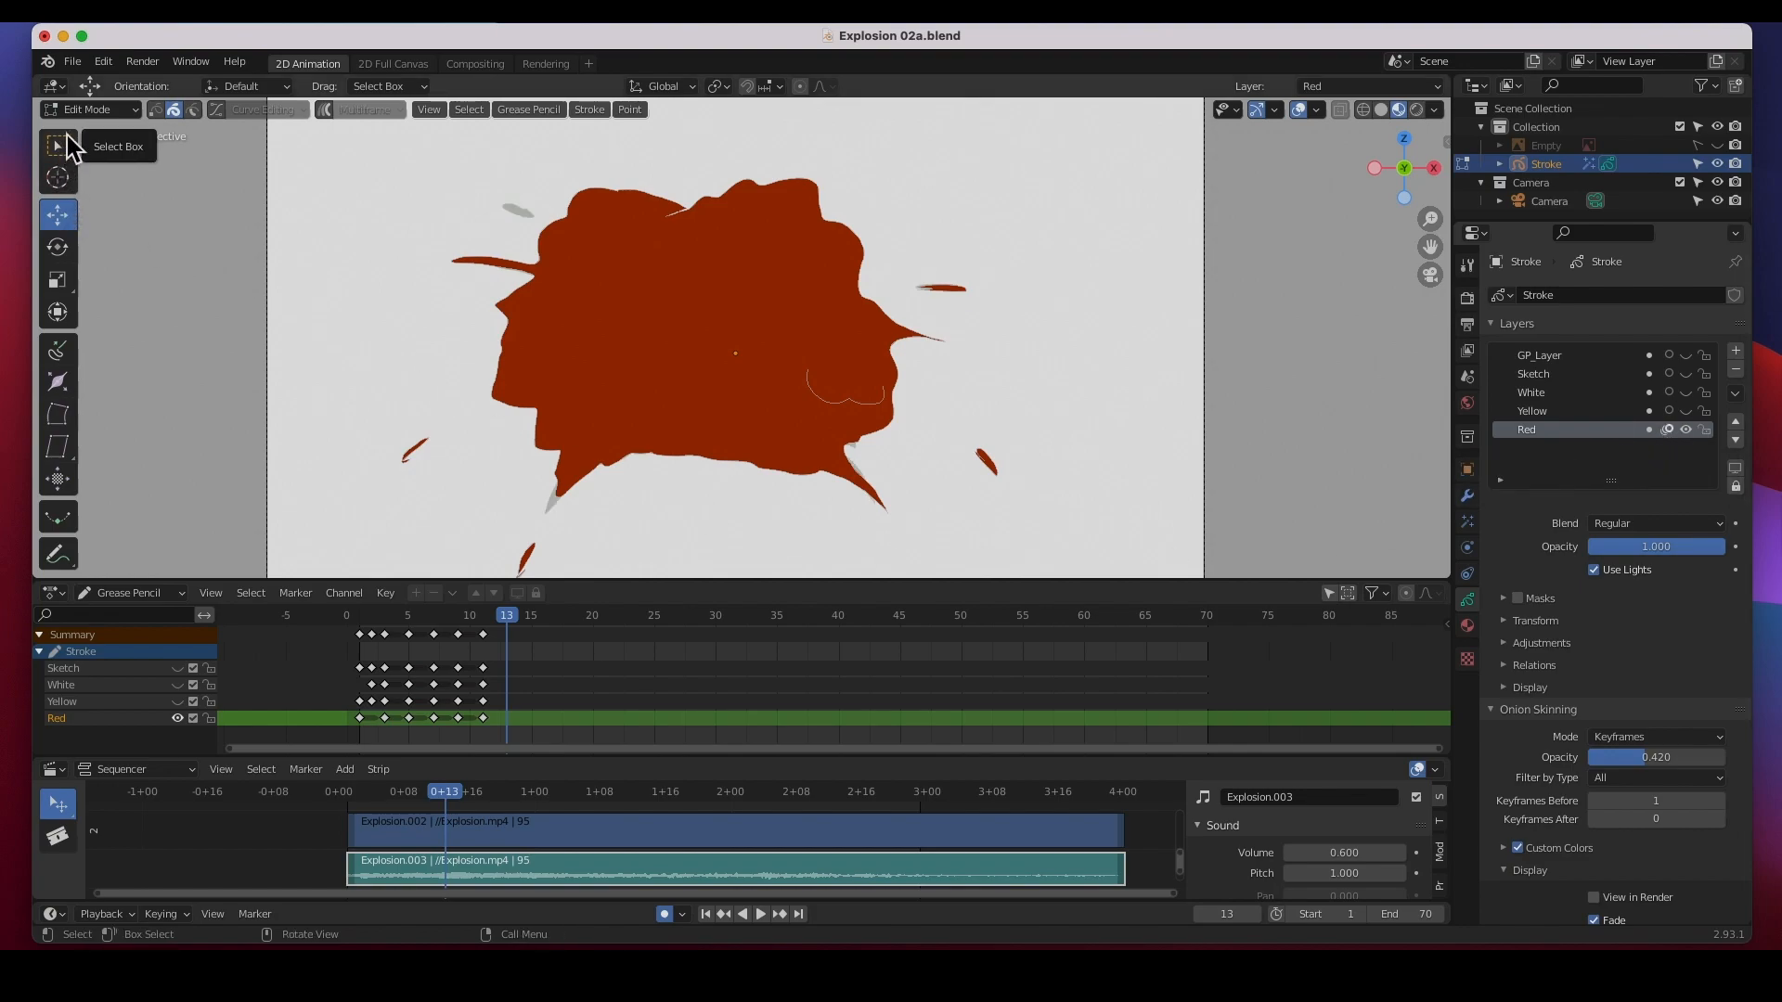
{"action": "left_click", "coordinate": [76, 109]}
{"action": "left_click", "coordinate": [81, 190]}
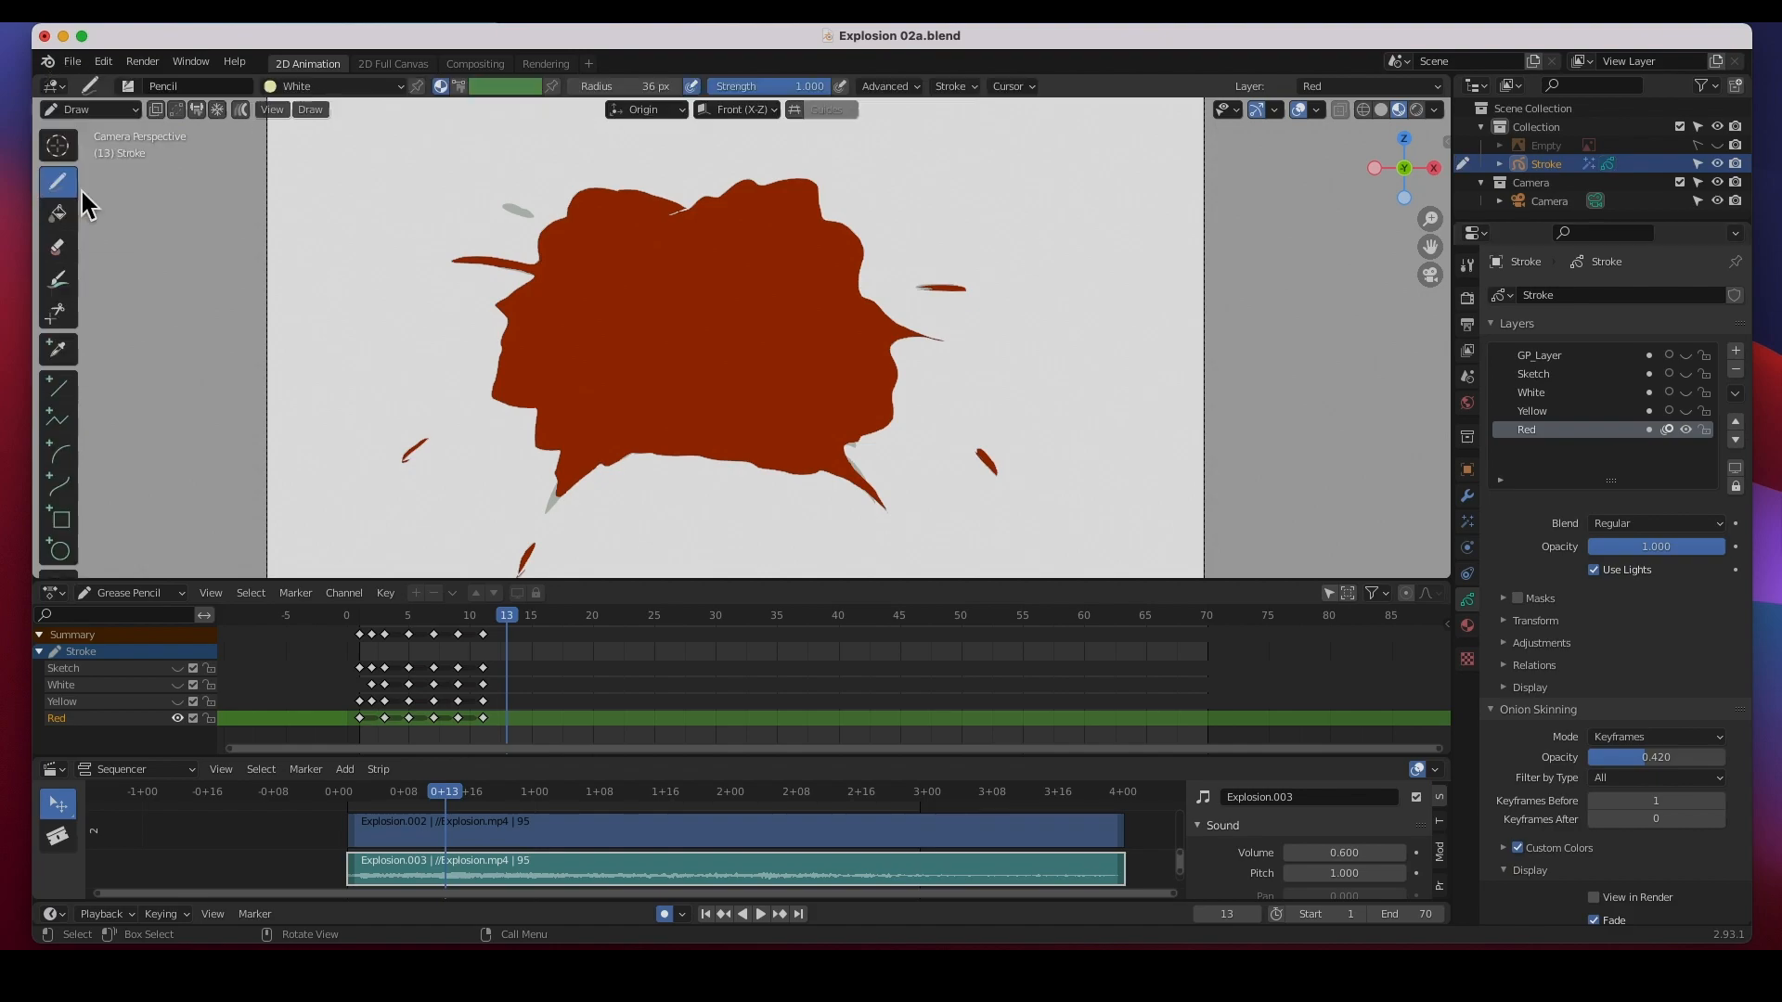
{"action": "left_click", "coordinate": [327, 88]}
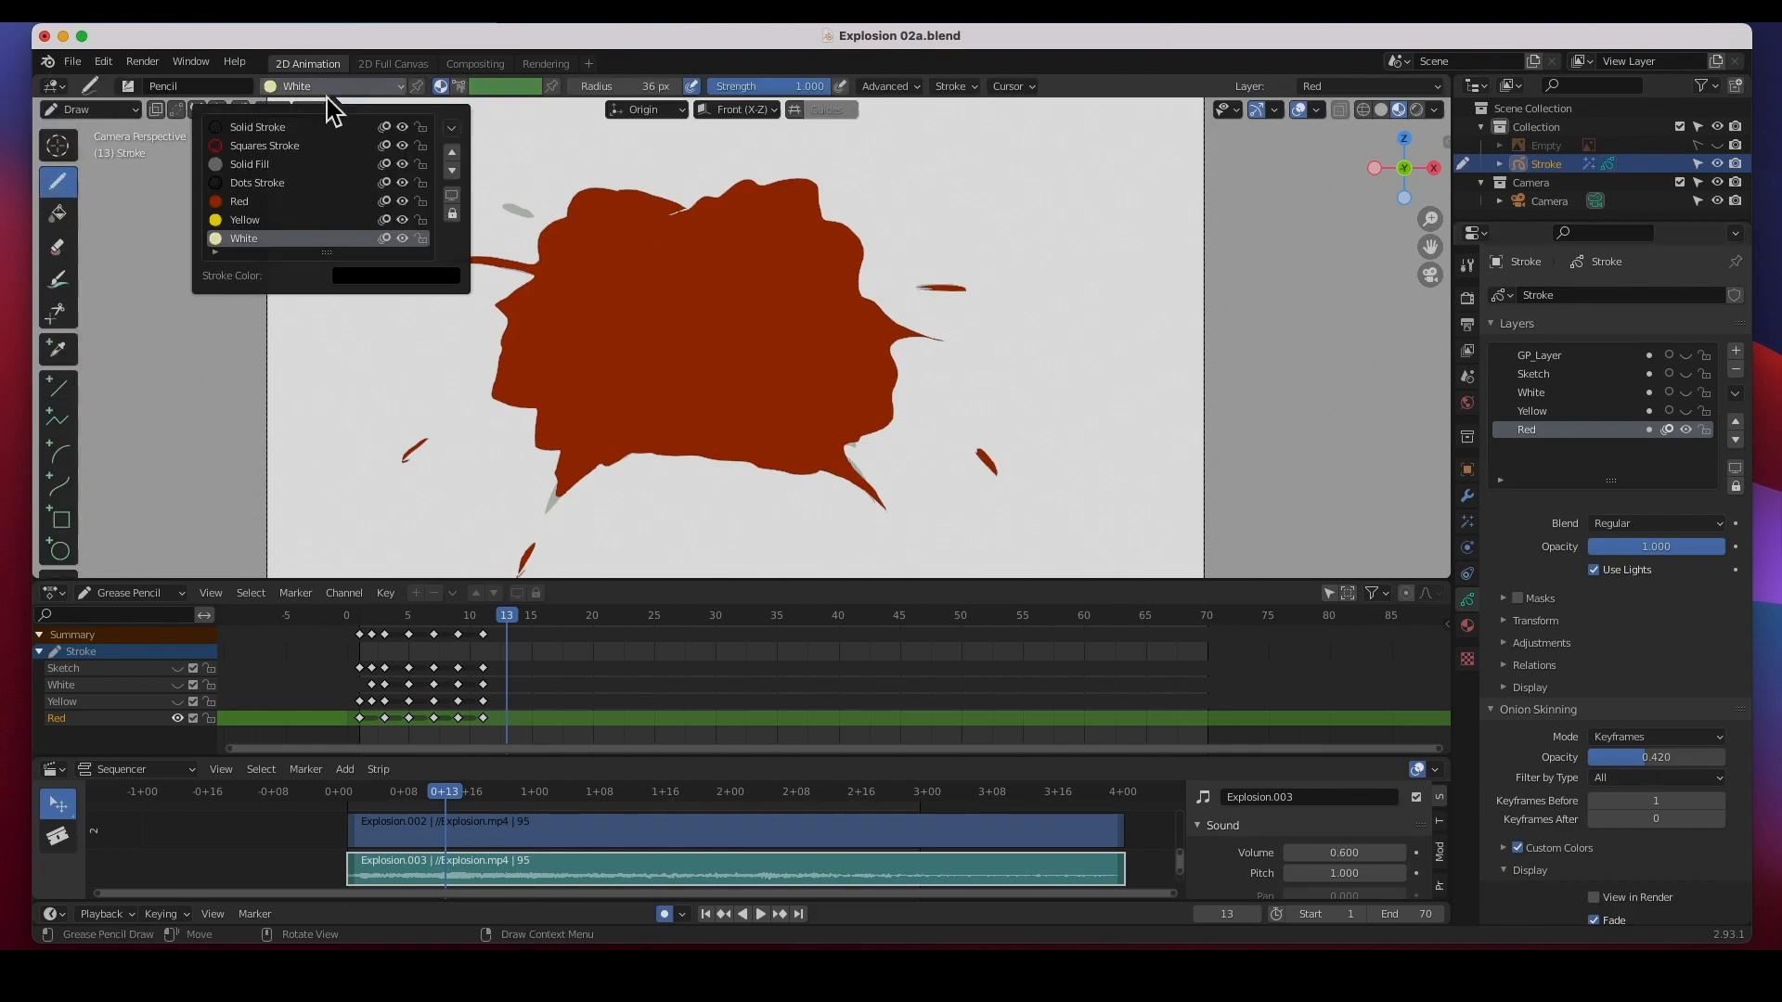
{"action": "left_click", "coordinate": [243, 204]}
{"action": "left_click", "coordinate": [1467, 626]}
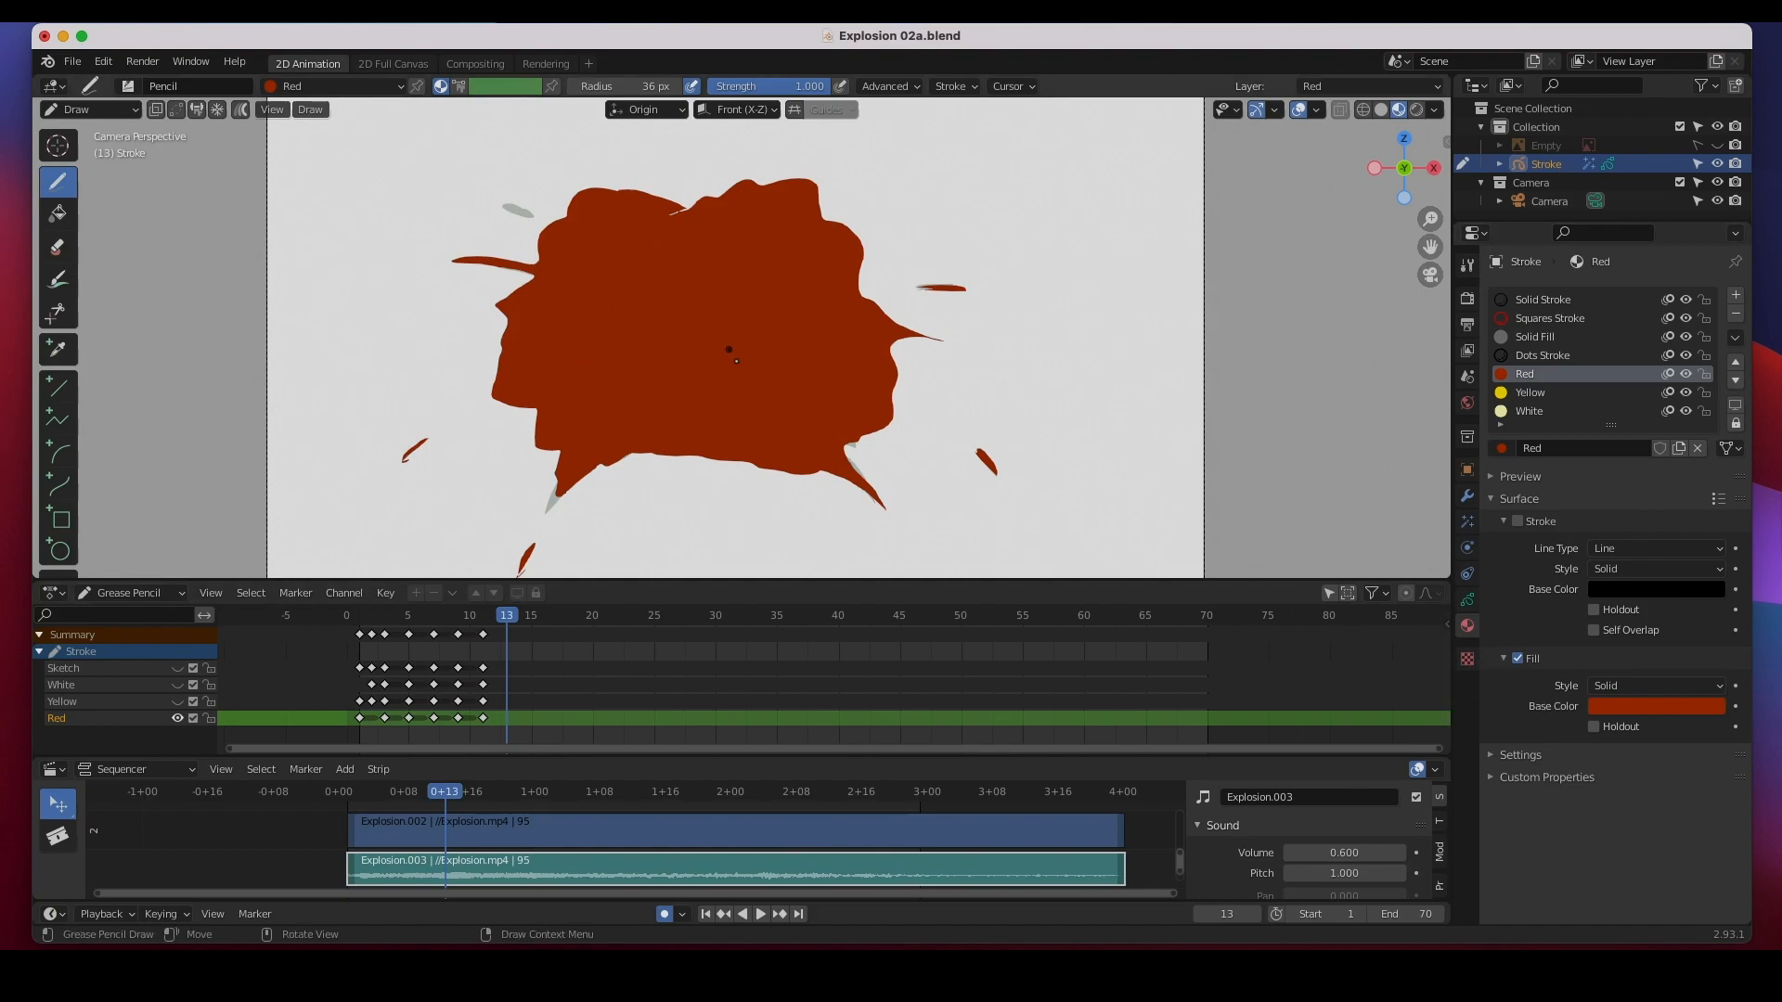
- Draw the filled red explosion body at frame 13 in overlapping sections, tracing slightly outside the previous frame's onion-skin shape
{"action": "left_click_drag", "start_coordinate": [701, 332], "coordinate": [675, 324]}
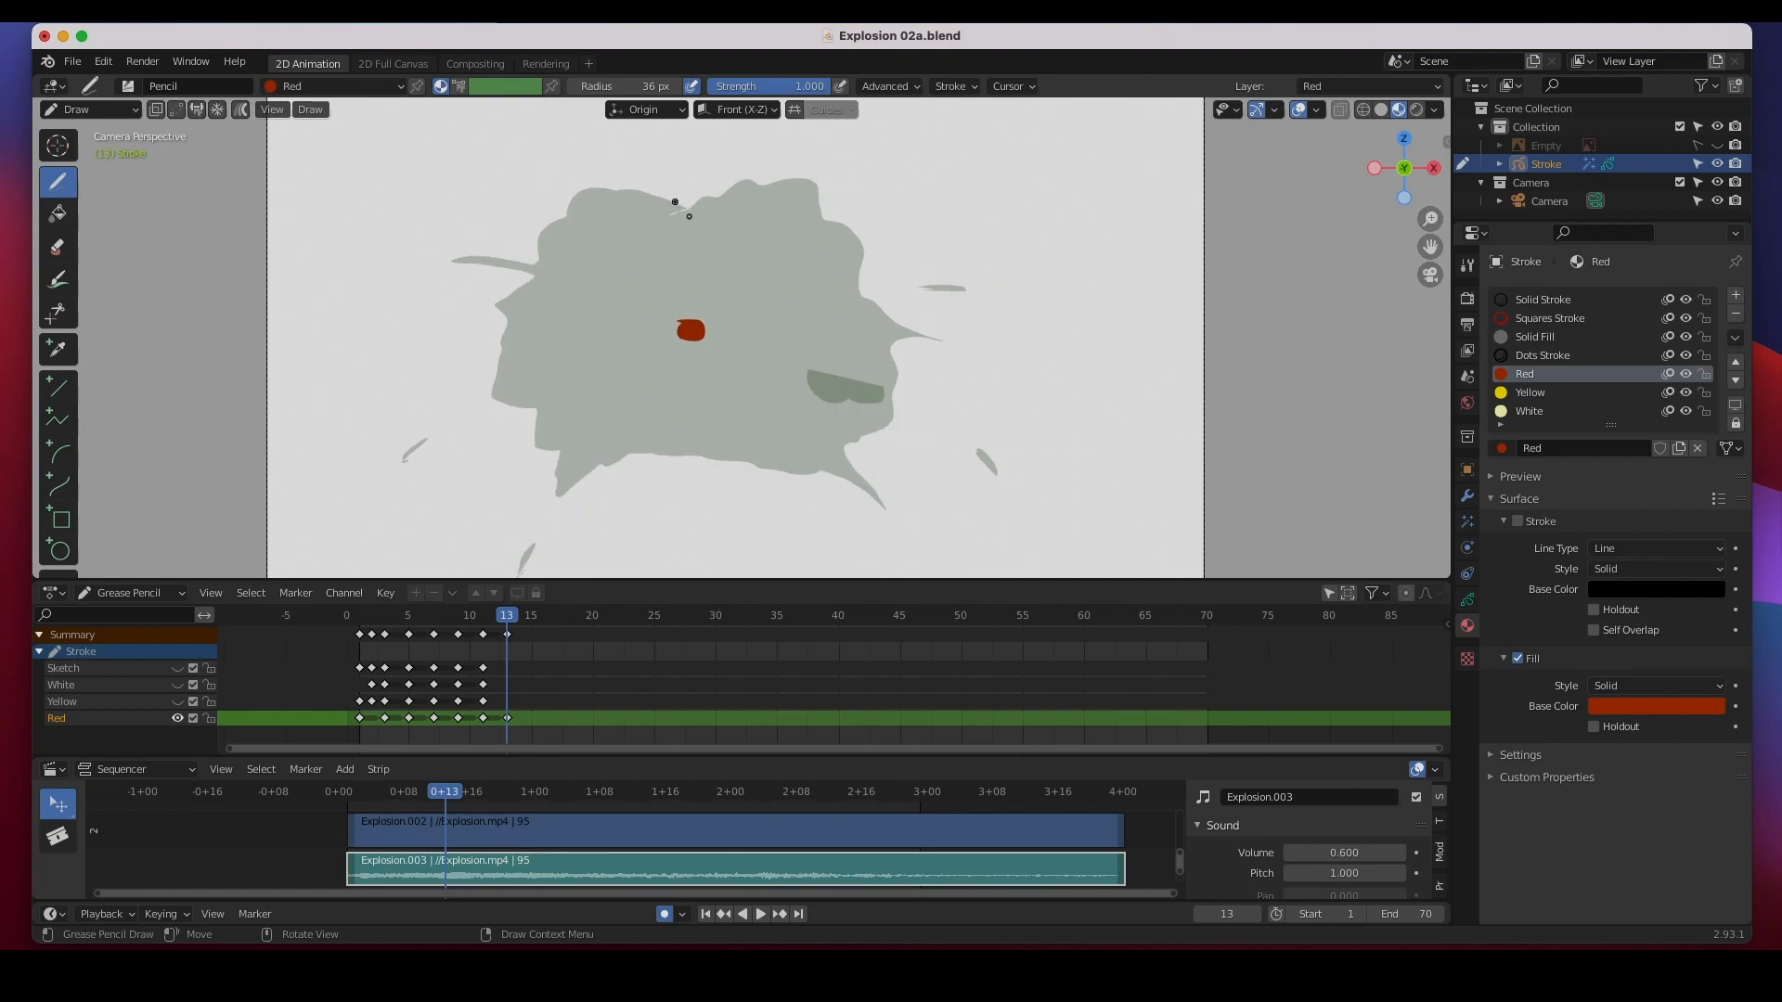
{"action": "mouse_move", "coordinate": [695, 206]}
{"action": "left_mouse_down"}
{"action": "mouse_move", "coordinate": [557, 192]}
{"action": "mouse_move", "coordinate": [526, 207]}
{"action": "mouse_move", "coordinate": [541, 276]}
{"action": "mouse_move", "coordinate": [482, 269]}
{"action": "mouse_move", "coordinate": [516, 290]}
{"action": "mouse_move", "coordinate": [521, 269]}
{"action": "mouse_move", "coordinate": [479, 321]}
{"action": "mouse_move", "coordinate": [502, 357]}
{"action": "mouse_move", "coordinate": [482, 382]}
{"action": "mouse_move", "coordinate": [529, 472]}
{"action": "mouse_move", "coordinate": [593, 465]}
{"action": "mouse_move", "coordinate": [716, 262]}
{"action": "left_mouse_up"}
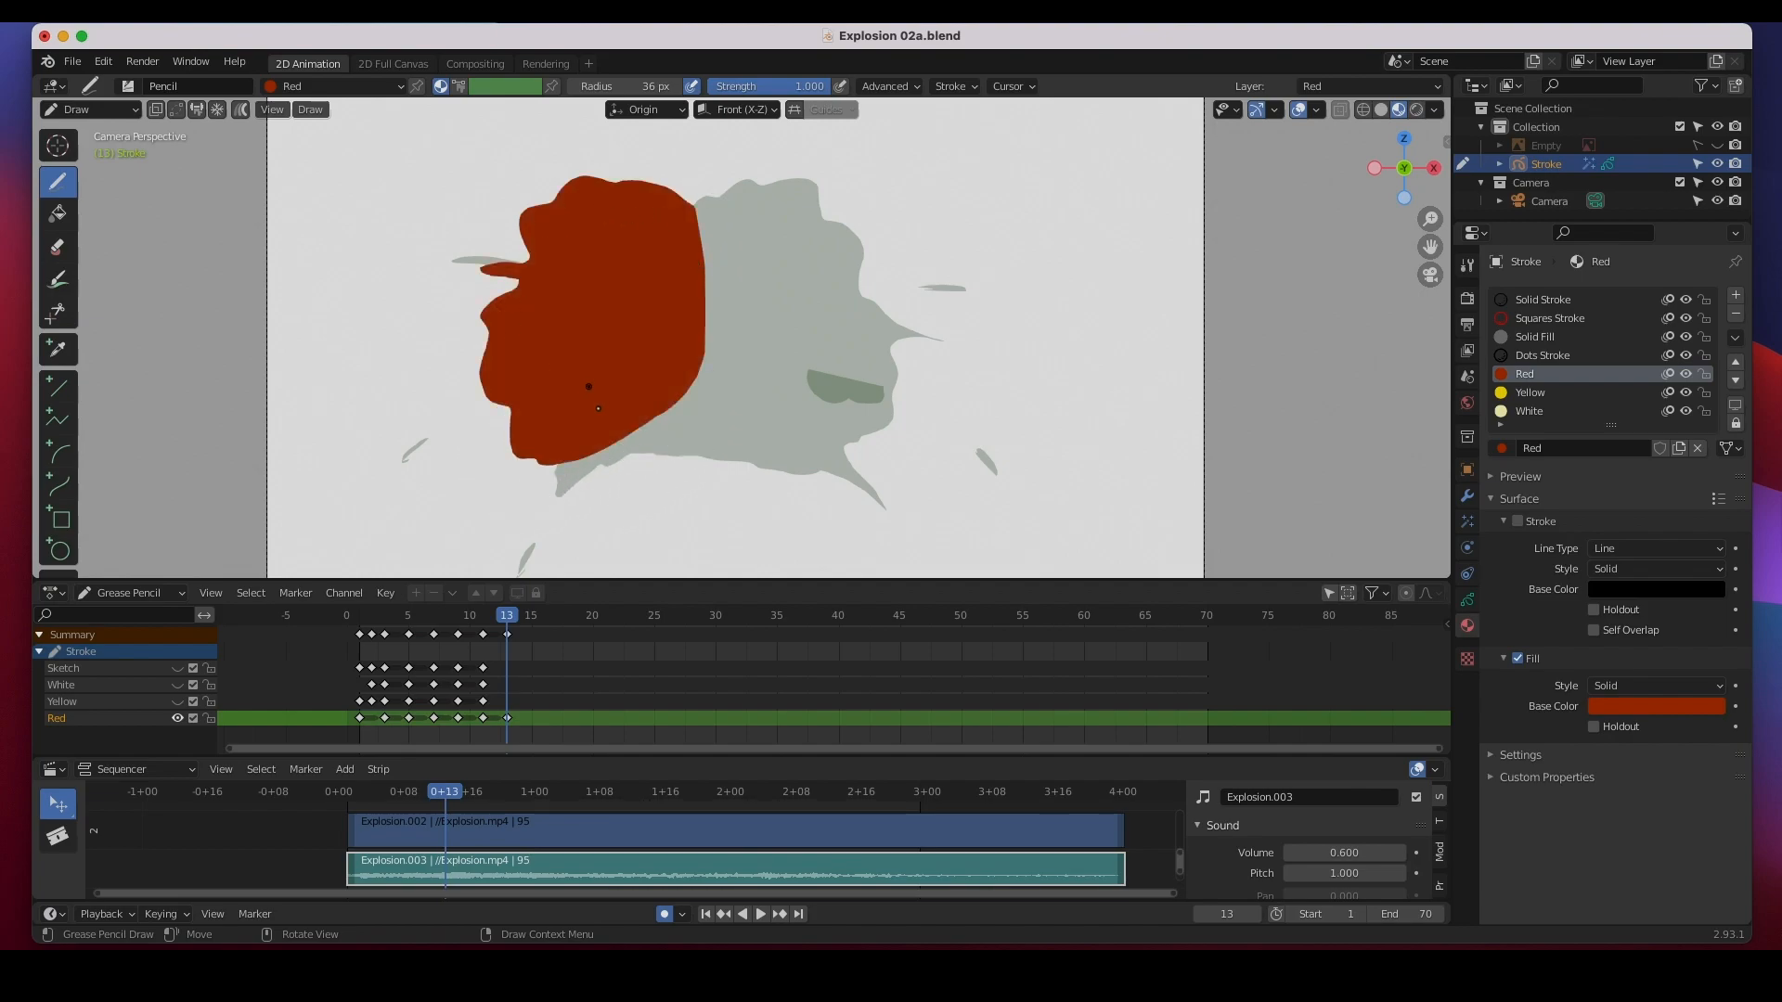
{"action": "mouse_move", "coordinate": [566, 440]}
{"action": "left_mouse_down"}
{"action": "mouse_move", "coordinate": [549, 493]}
{"action": "mouse_move", "coordinate": [562, 507]}
{"action": "mouse_move", "coordinate": [661, 463]}
{"action": "mouse_move", "coordinate": [705, 492]}
{"action": "mouse_move", "coordinate": [801, 490]}
{"action": "mouse_move", "coordinate": [912, 445]}
{"action": "mouse_move", "coordinate": [913, 380]}
{"action": "mouse_move", "coordinate": [939, 353]}
{"action": "mouse_move", "coordinate": [855, 272]}
{"action": "mouse_move", "coordinate": [702, 297]}
{"action": "left_mouse_up"}
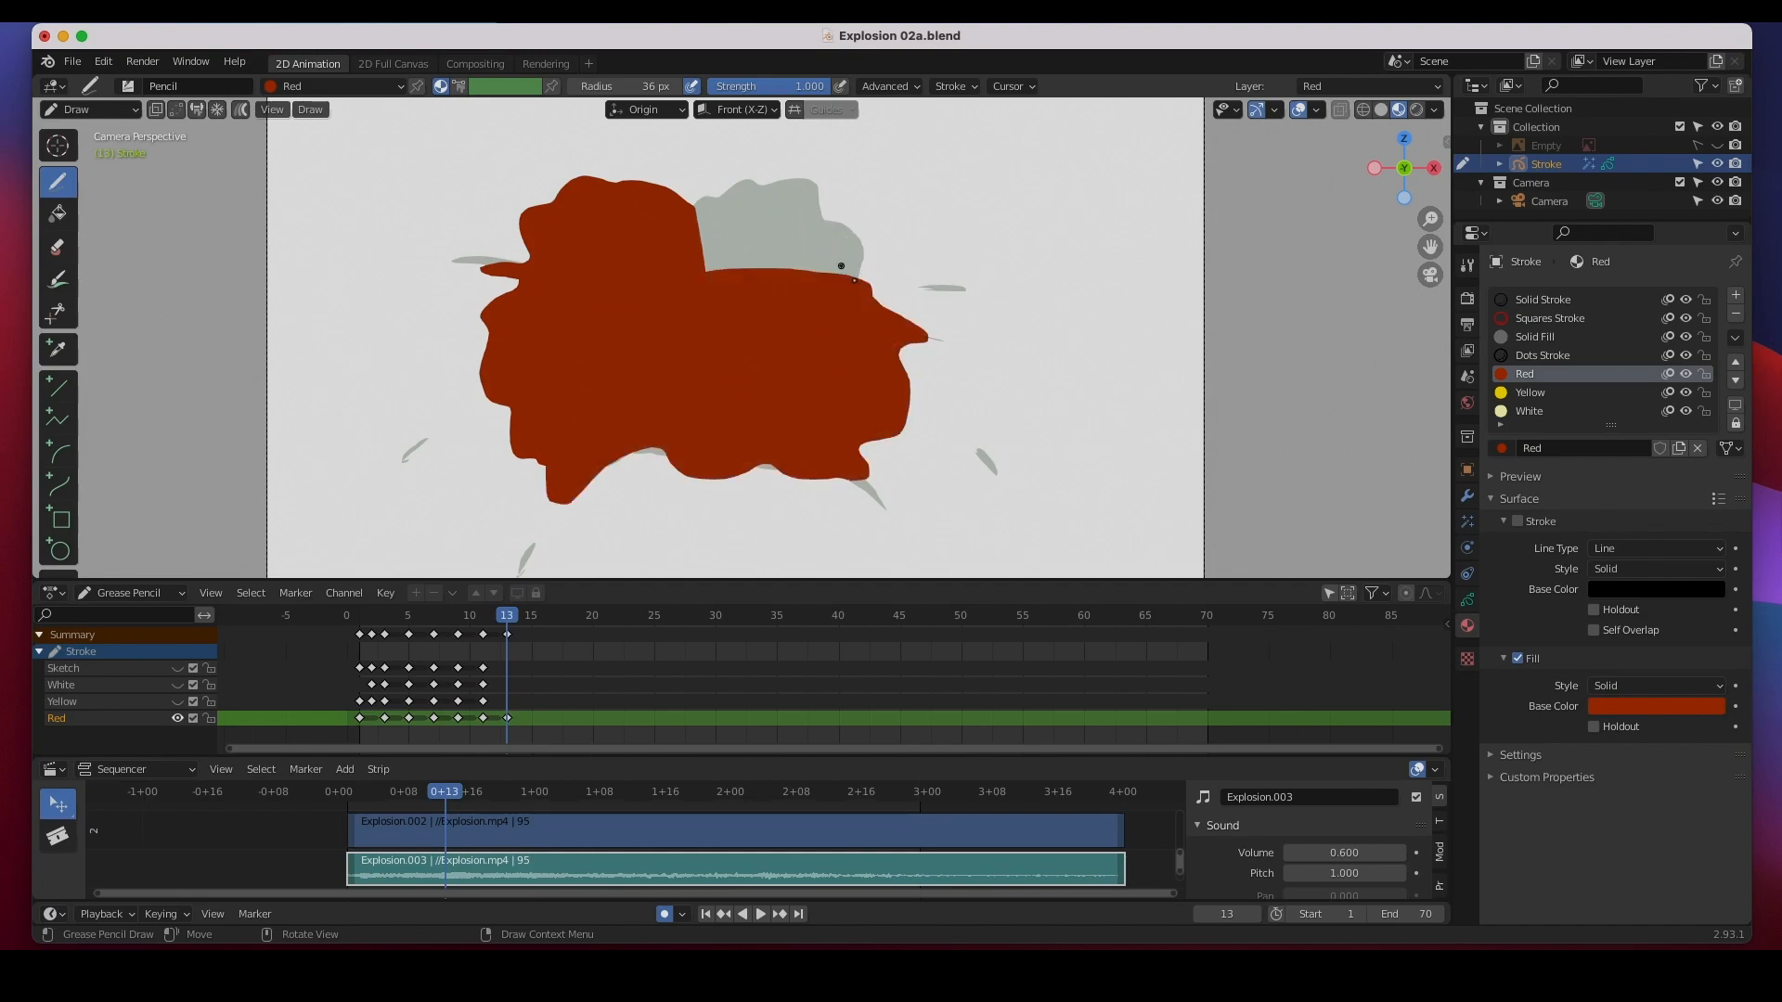
{"action": "mouse_move", "coordinate": [880, 271]}
{"action": "left_mouse_down"}
{"action": "mouse_move", "coordinate": [823, 159]}
{"action": "mouse_move", "coordinate": [783, 170]}
{"action": "mouse_move", "coordinate": [748, 153]}
{"action": "mouse_move", "coordinate": [737, 186]}
{"action": "mouse_move", "coordinate": [697, 179]}
{"action": "mouse_move", "coordinate": [677, 199]}
{"action": "mouse_move", "coordinate": [684, 298]}
{"action": "mouse_move", "coordinate": [796, 324]}
{"action": "left_mouse_up"}
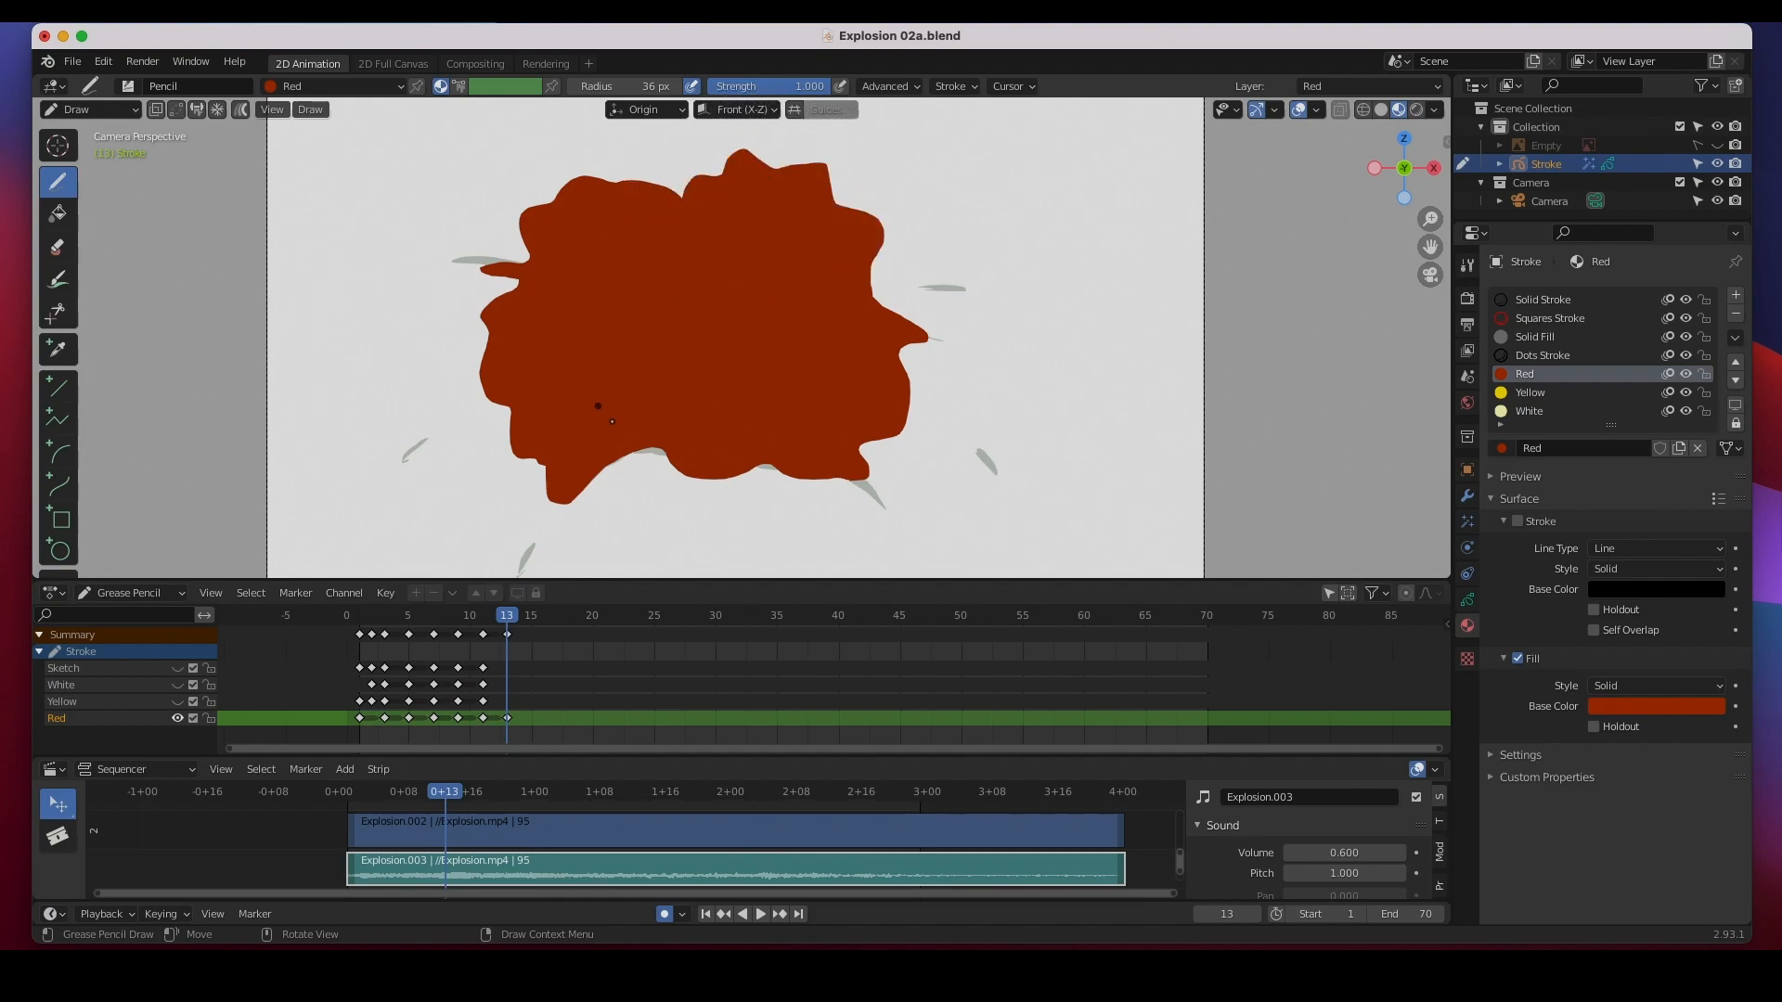
- Draw five small red splatters flying outward around the explosion body at frame 13, farther out than the previous frame's splatters
{"action": "mouse_move", "coordinate": [511, 633]}
{"action": "left_mouse_down"}
{"action": "mouse_move", "coordinate": [484, 631]}
{"action": "mouse_move", "coordinate": [506, 632]}
{"action": "left_mouse_up"}
{"action": "mouse_move", "coordinate": [346, 282]}
{"action": "left_mouse_down"}
{"action": "mouse_move", "coordinate": [390, 278]}
{"action": "mouse_move", "coordinate": [371, 271]}
{"action": "left_mouse_up"}
{"action": "key", "text": "ctrl+z"}
{"action": "scroll", "coordinate": [521, 404], "scroll_direction": "down", "scroll_amount": 3}
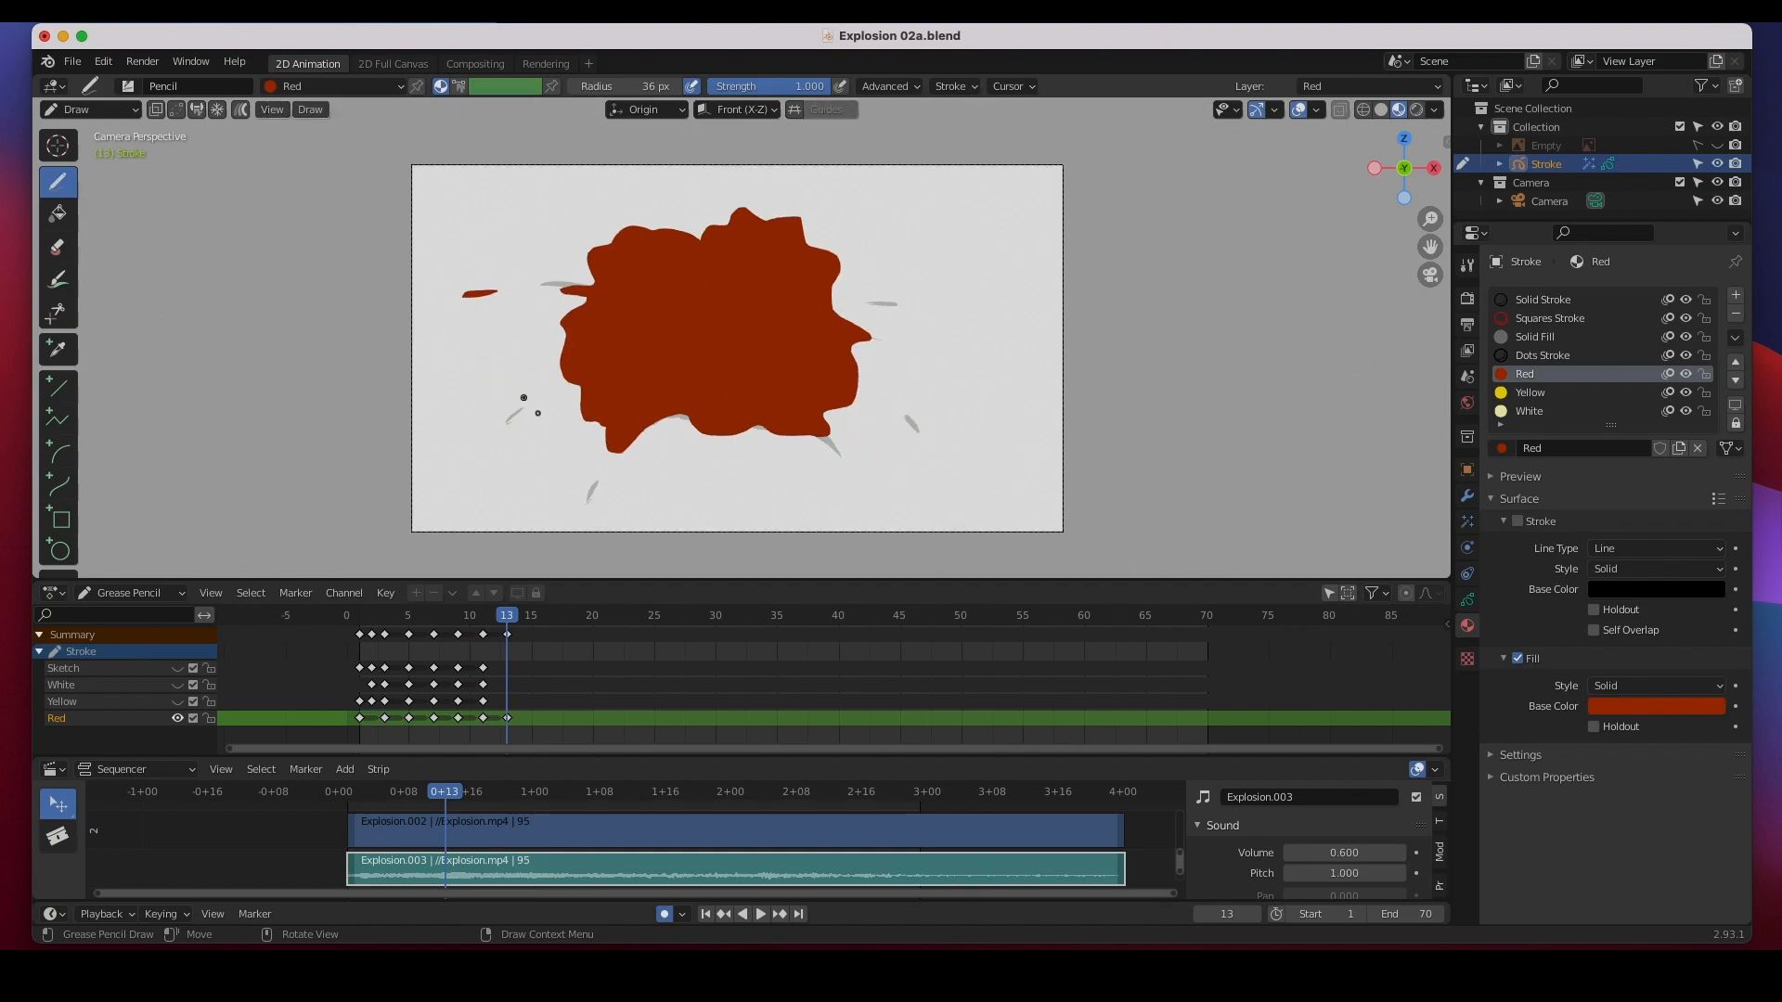
{"action": "scroll", "coordinate": [523, 411], "scroll_direction": "up", "scroll_amount": 1}
{"action": "left_click_drag", "start_coordinate": [451, 492], "coordinate": [469, 467]}
{"action": "key", "text": "ctrl+z"}
{"action": "left_click_drag", "start_coordinate": [872, 502], "coordinate": [872, 492]}
{"action": "mouse_move", "coordinate": [981, 498]}
{"action": "left_mouse_down"}
{"action": "mouse_move", "coordinate": [1001, 517]}
{"action": "mouse_move", "coordinate": [986, 502]}
{"action": "left_mouse_up"}
{"action": "mouse_move", "coordinate": [1017, 314]}
{"action": "left_mouse_down"}
{"action": "mouse_move", "coordinate": [1054, 320]}
{"action": "mouse_move", "coordinate": [1038, 315]}
{"action": "left_mouse_up"}
- At frame 15, draw a slightly larger spiked red explosion body with three small red splatters farther out
{"action": "mouse_move", "coordinate": [508, 636]}
{"action": "left_mouse_down"}
{"action": "mouse_move", "coordinate": [481, 633]}
{"action": "mouse_move", "coordinate": [538, 642]}
{"action": "left_mouse_up"}
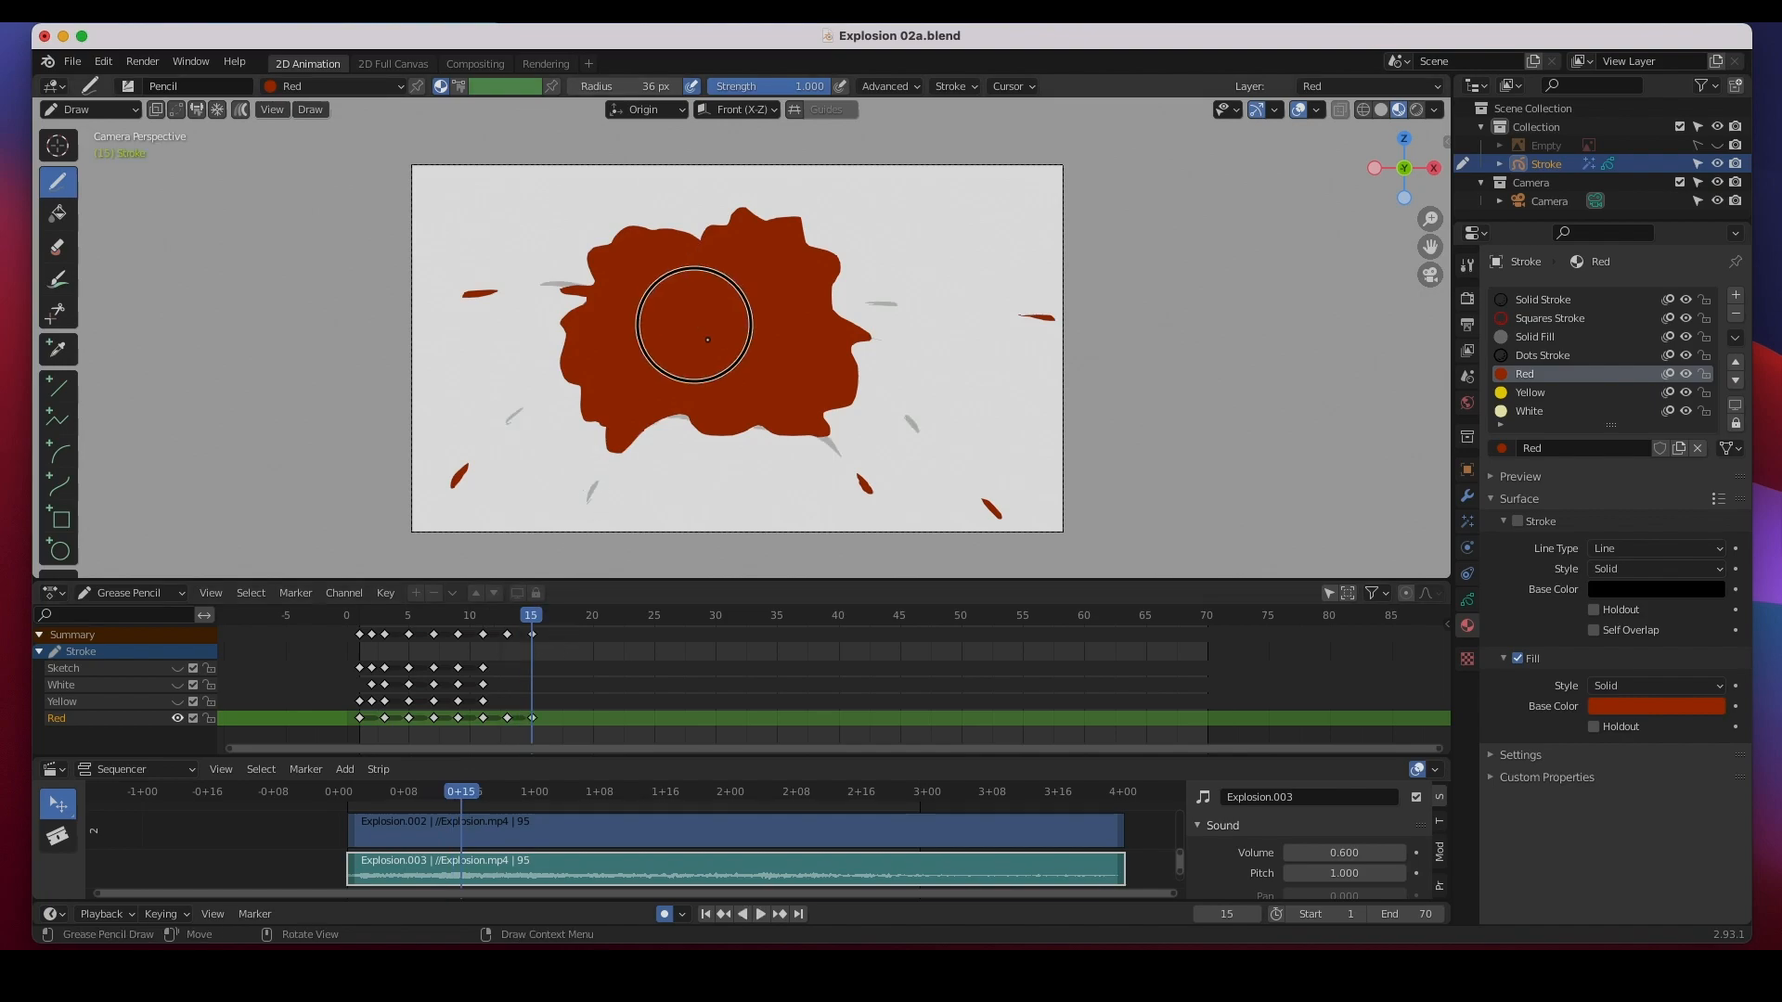
{"action": "left_click_drag", "start_coordinate": [699, 322], "coordinate": [693, 322]}
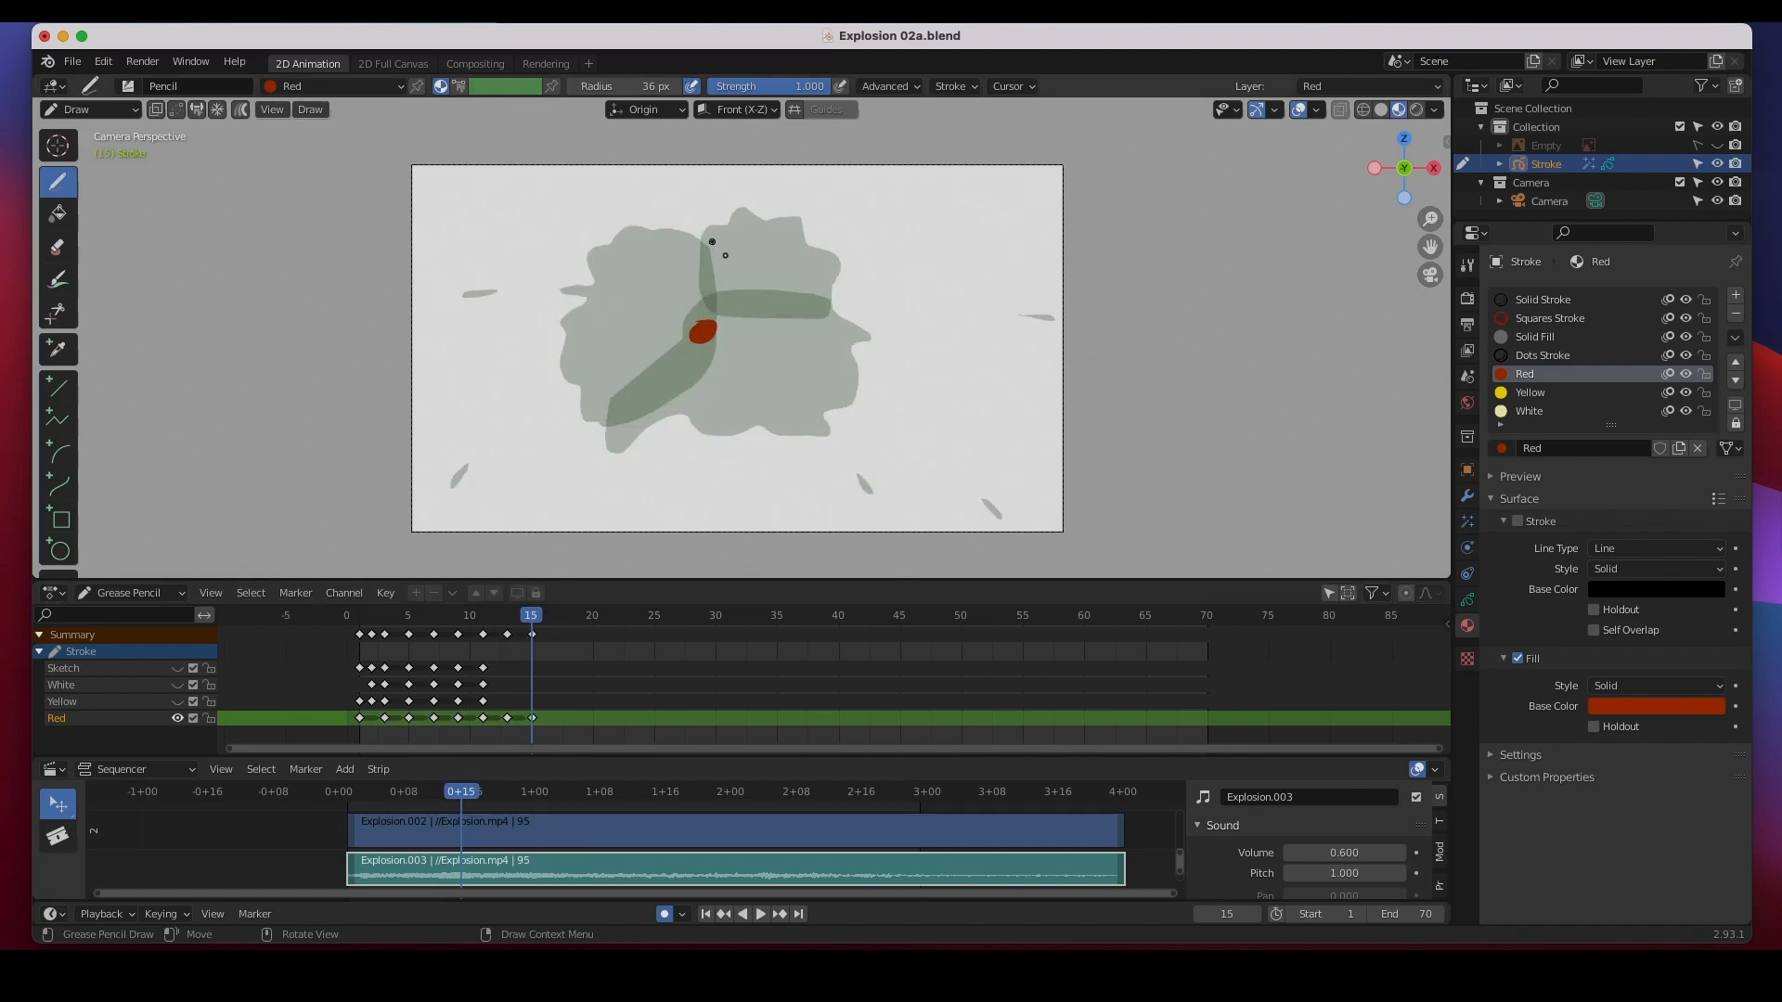
{"action": "mouse_move", "coordinate": [642, 225]}
{"action": "left_mouse_down"}
{"action": "mouse_move", "coordinate": [577, 236]}
{"action": "mouse_move", "coordinate": [585, 309]}
{"action": "mouse_move", "coordinate": [565, 302]}
{"action": "mouse_move", "coordinate": [531, 402]}
{"action": "mouse_move", "coordinate": [575, 395]}
{"action": "mouse_move", "coordinate": [593, 443]}
{"action": "mouse_move", "coordinate": [653, 454]}
{"action": "mouse_move", "coordinate": [853, 449]}
{"action": "mouse_move", "coordinate": [879, 389]}
{"action": "mouse_move", "coordinate": [856, 312]}
{"action": "mouse_move", "coordinate": [908, 289]}
{"action": "mouse_move", "coordinate": [876, 291]}
{"action": "mouse_move", "coordinate": [807, 198]}
{"action": "mouse_move", "coordinate": [801, 226]}
{"action": "mouse_move", "coordinate": [727, 195]}
{"action": "mouse_move", "coordinate": [691, 260]}
{"action": "left_mouse_up"}
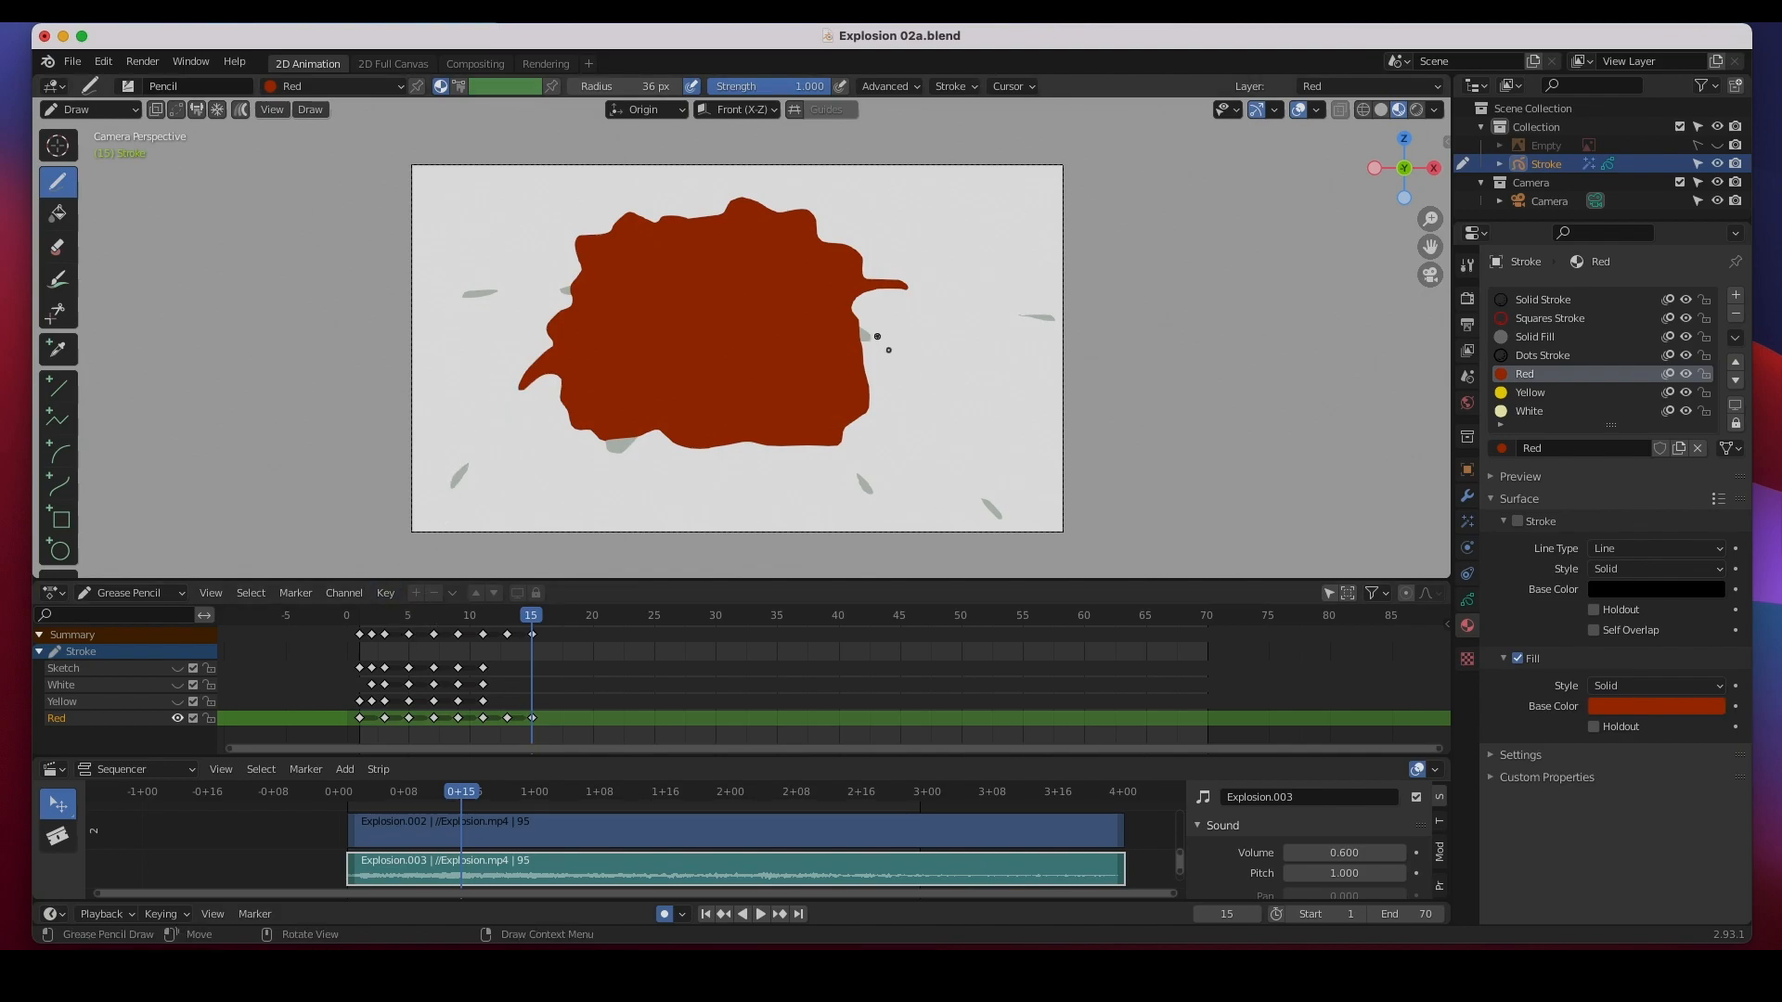
{"action": "left_click_drag", "start_coordinate": [916, 360], "coordinate": [943, 371]}
{"action": "left_click_drag", "start_coordinate": [400, 299], "coordinate": [427, 298]}
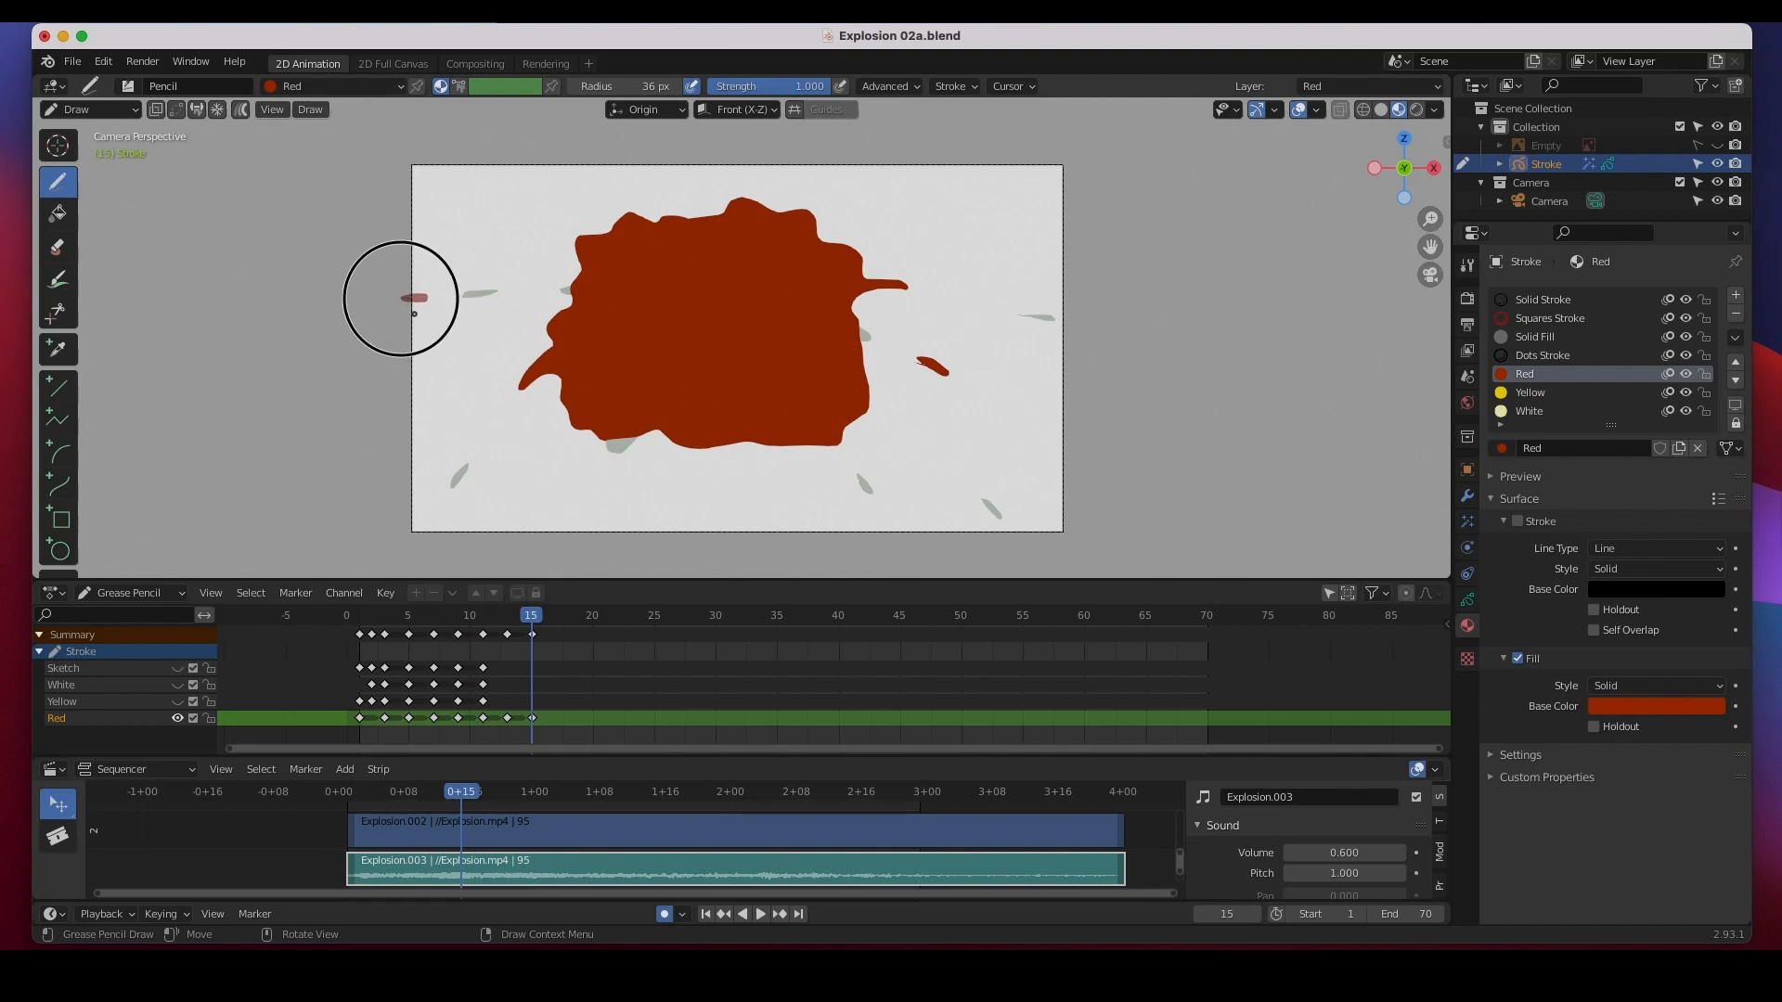
{"action": "left_click_drag", "start_coordinate": [436, 521], "coordinate": [425, 539]}
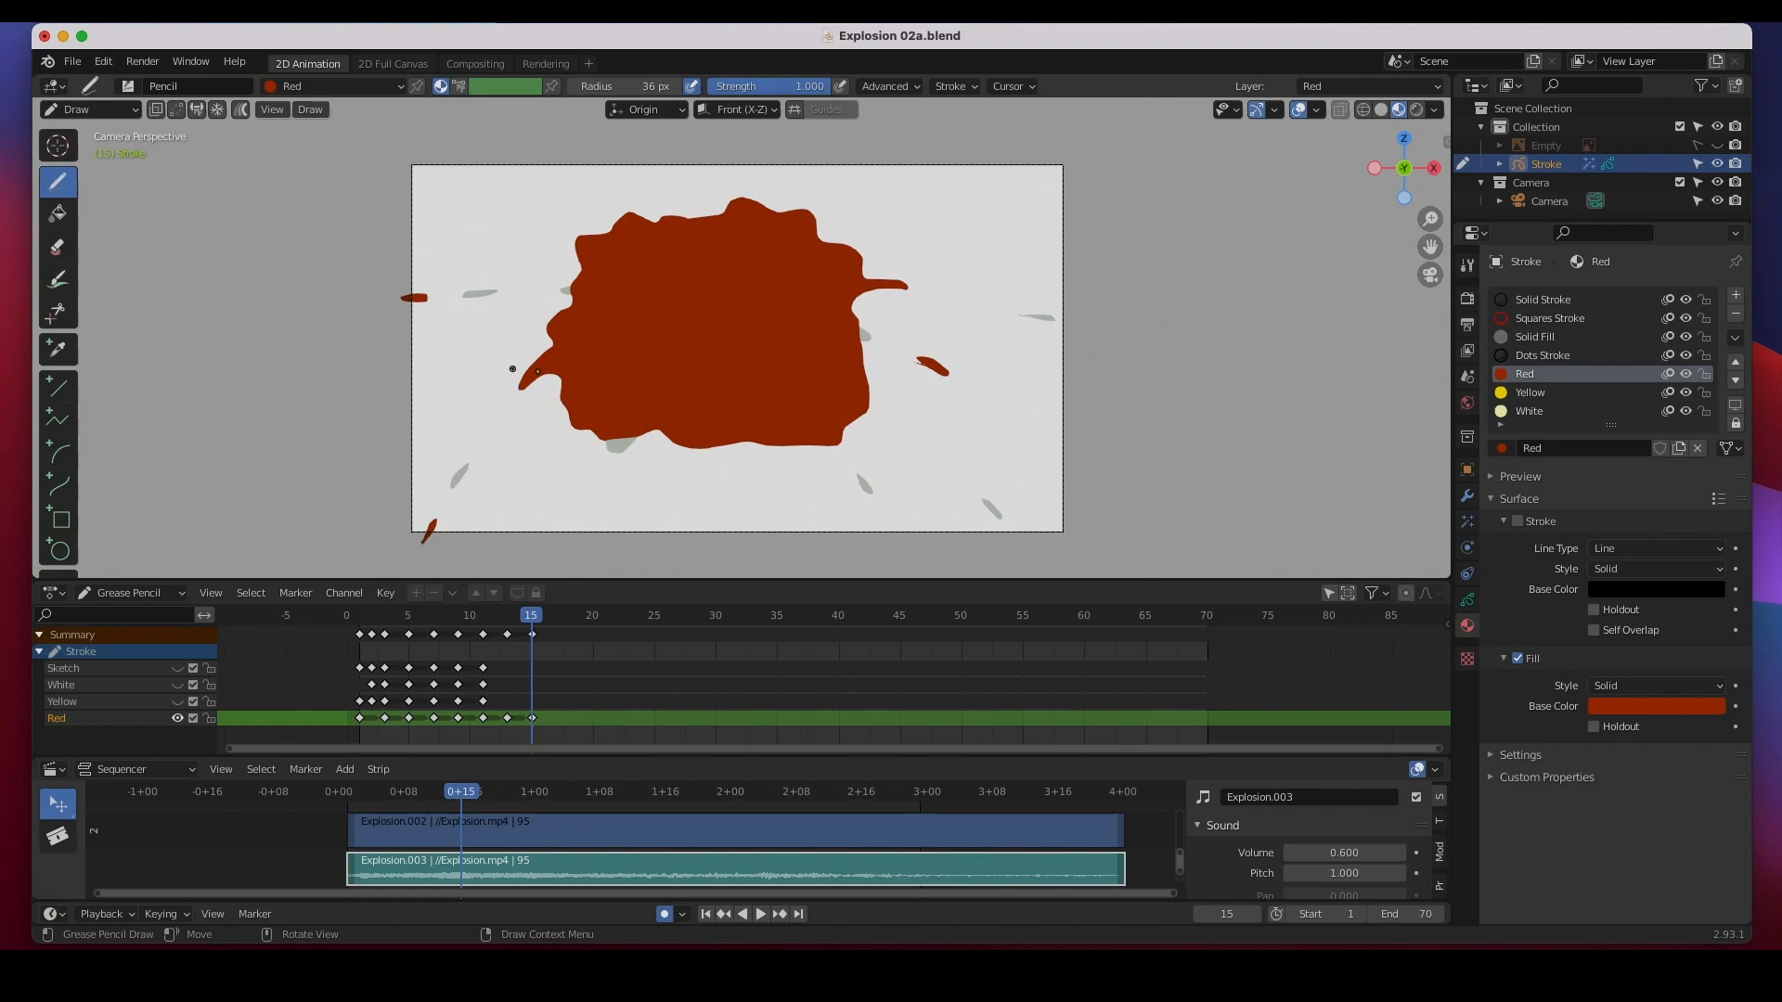
- Return to frame 13 and show the Yellow layer over the red fill
{"action": "key", "text": "space"}
{"action": "mouse_move", "coordinate": [501, 618]}
{"action": "left_mouse_down"}
{"action": "mouse_move", "coordinate": [469, 614]}
{"action": "mouse_move", "coordinate": [541, 639]}
{"action": "mouse_move", "coordinate": [481, 624]}
{"action": "mouse_move", "coordinate": [508, 639]}
{"action": "left_mouse_up"}
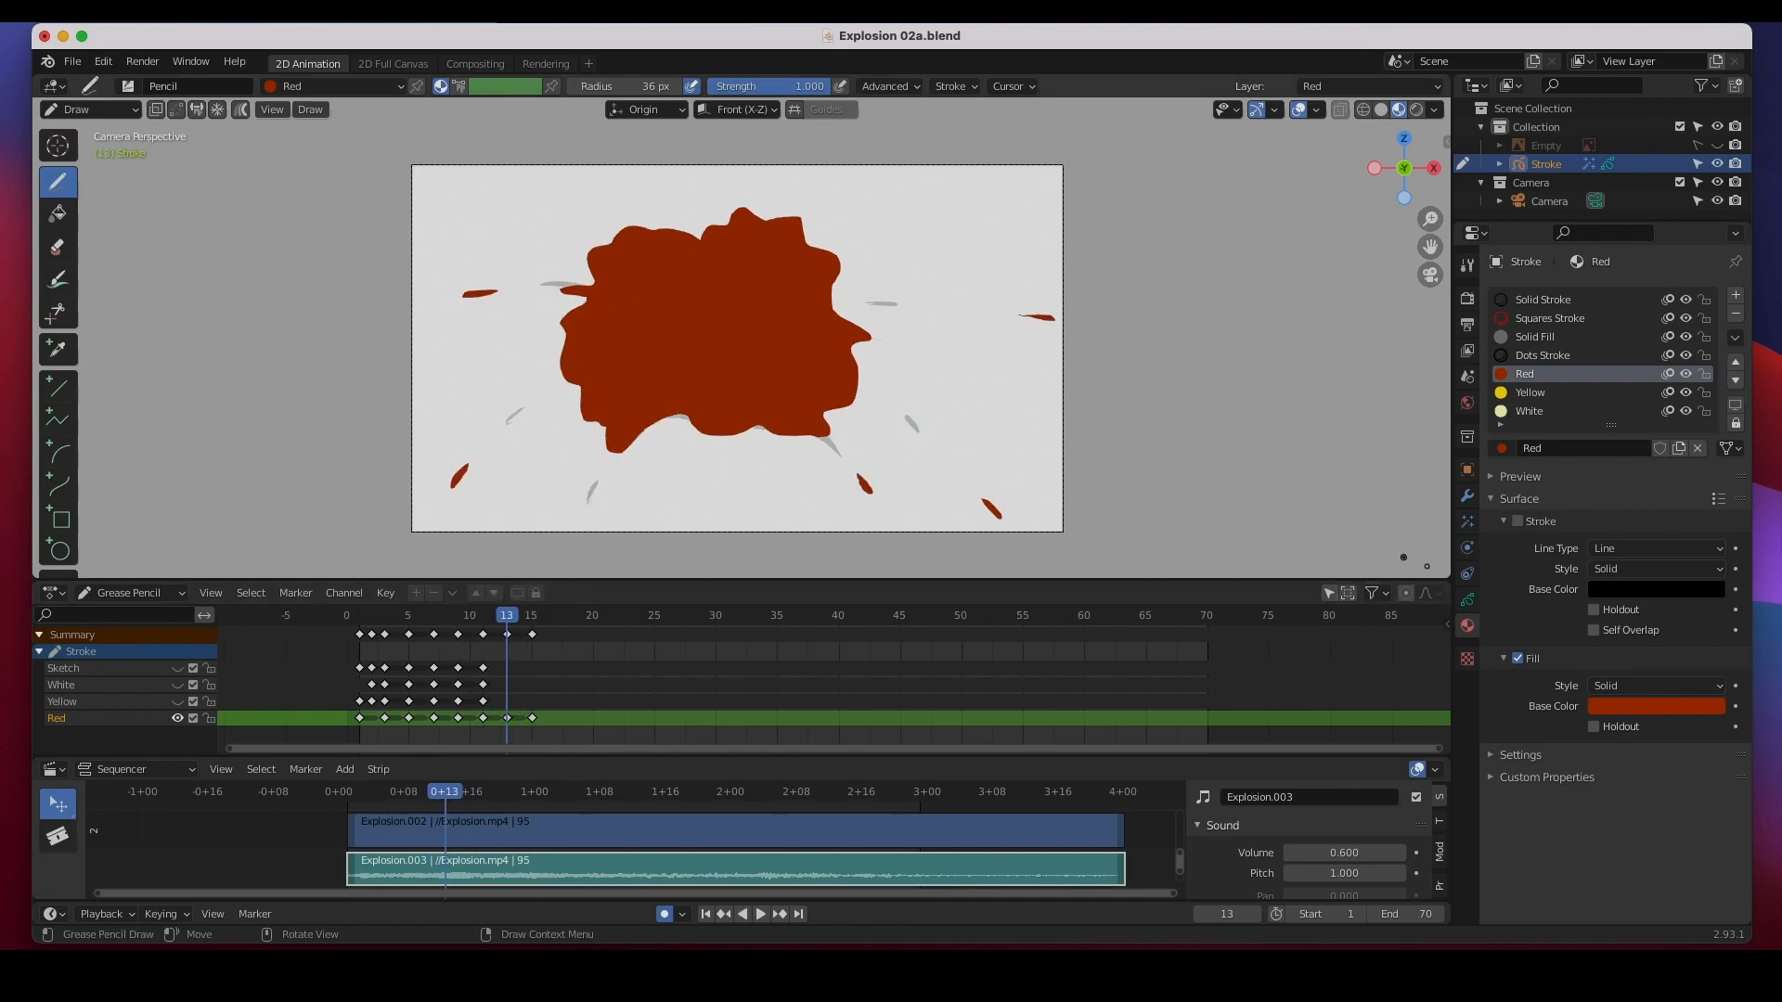
{"action": "left_click", "coordinate": [1467, 600]}
{"action": "left_click", "coordinate": [1686, 413]}
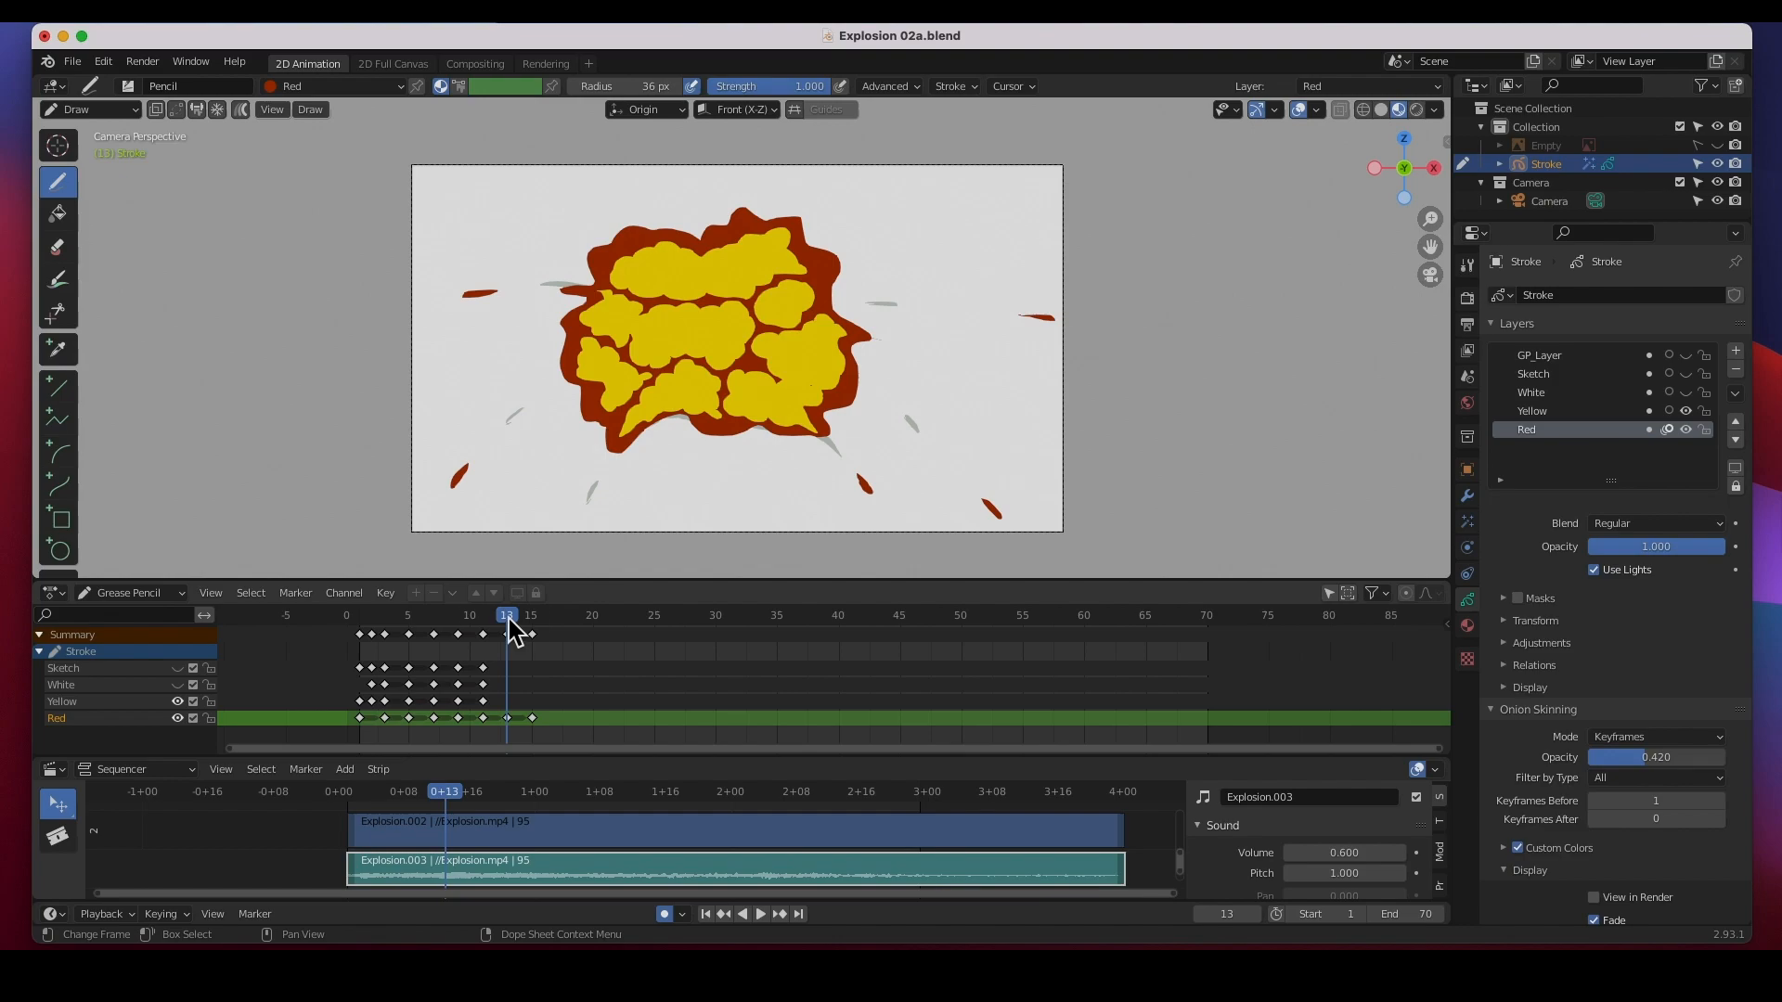
- At frame 13, make the Yellow layer active with onion skinning on, lock the Red layer, and choose the Yellow material
{"action": "left_click", "coordinate": [482, 620]}
{"action": "left_click_drag", "start_coordinate": [485, 620], "coordinate": [511, 624]}
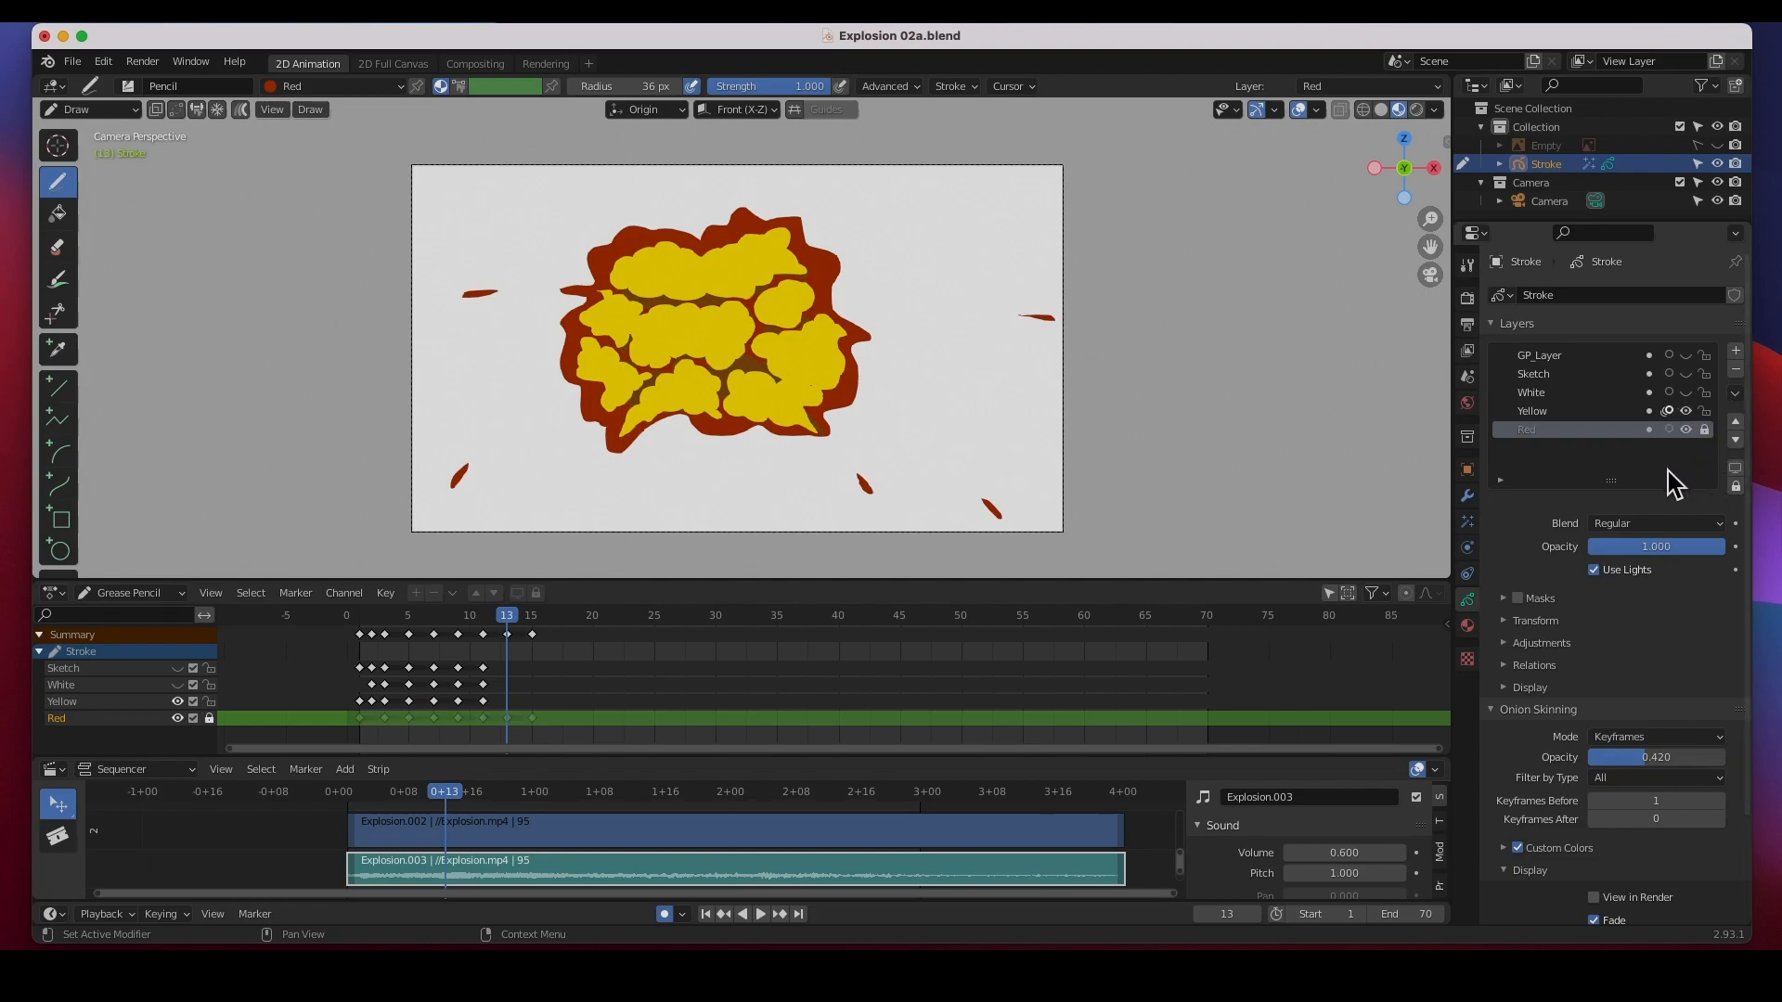
{"action": "scroll", "coordinate": [748, 432], "scroll_direction": "up", "scroll_amount": 2}
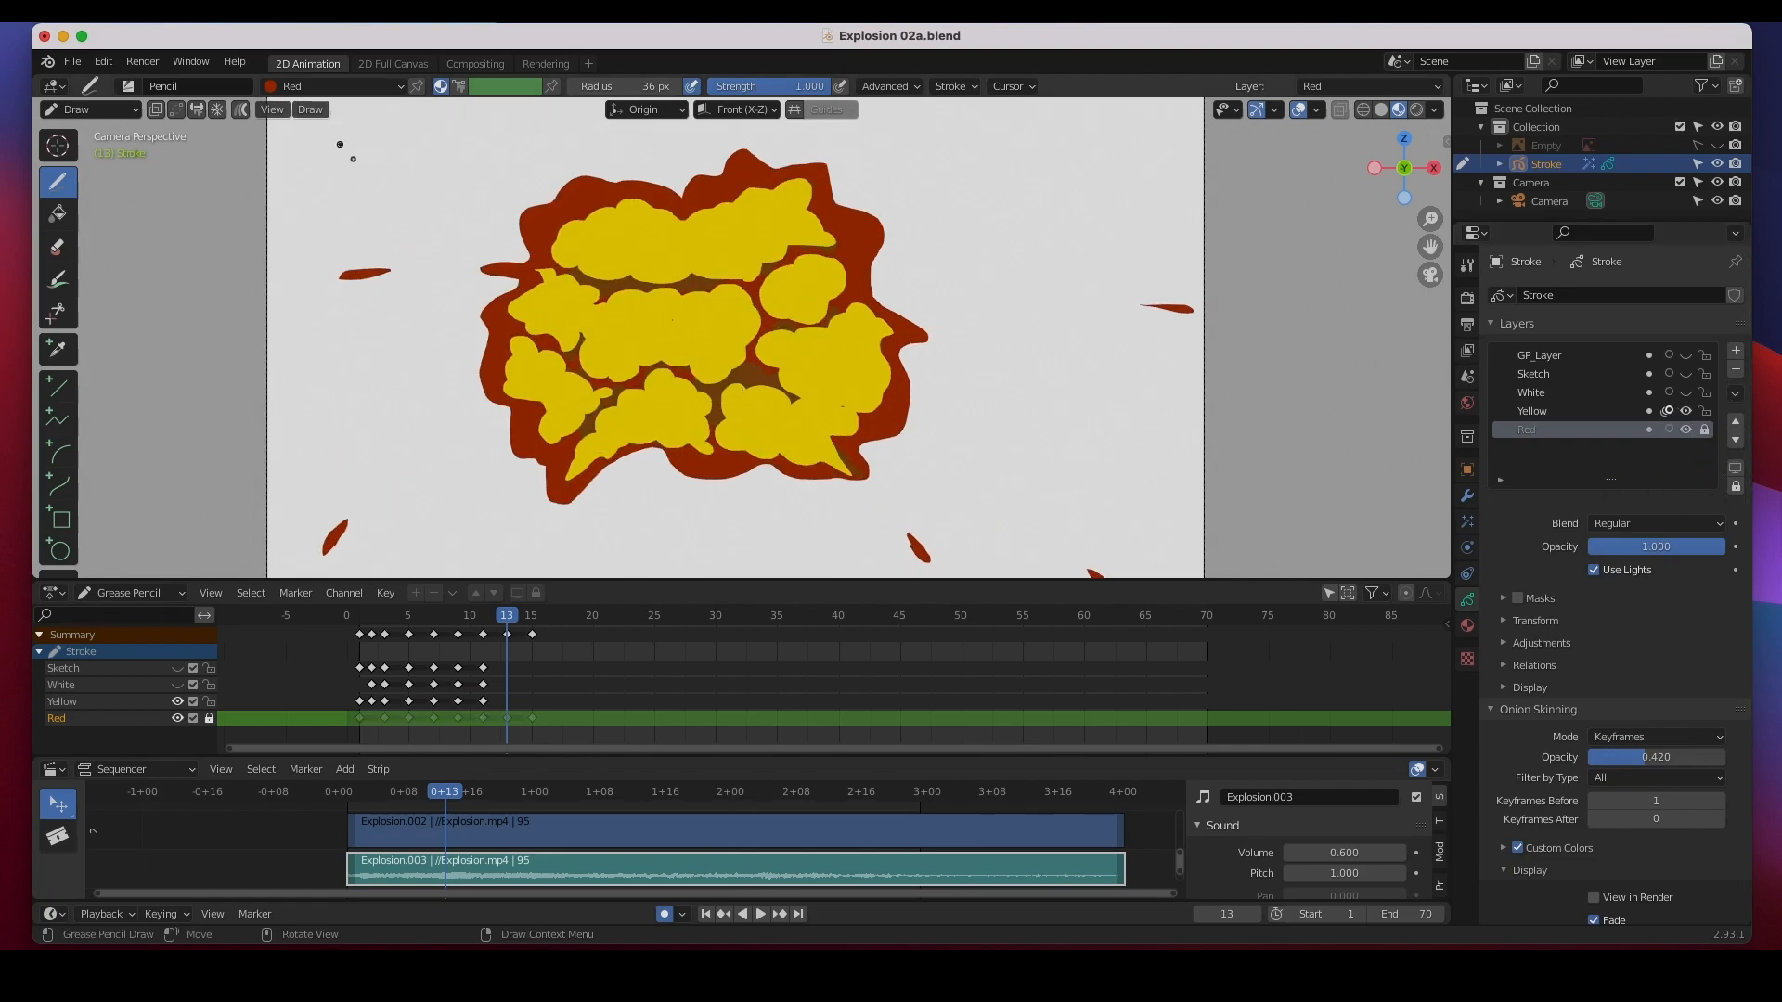
{"action": "left_click", "coordinate": [358, 88]}
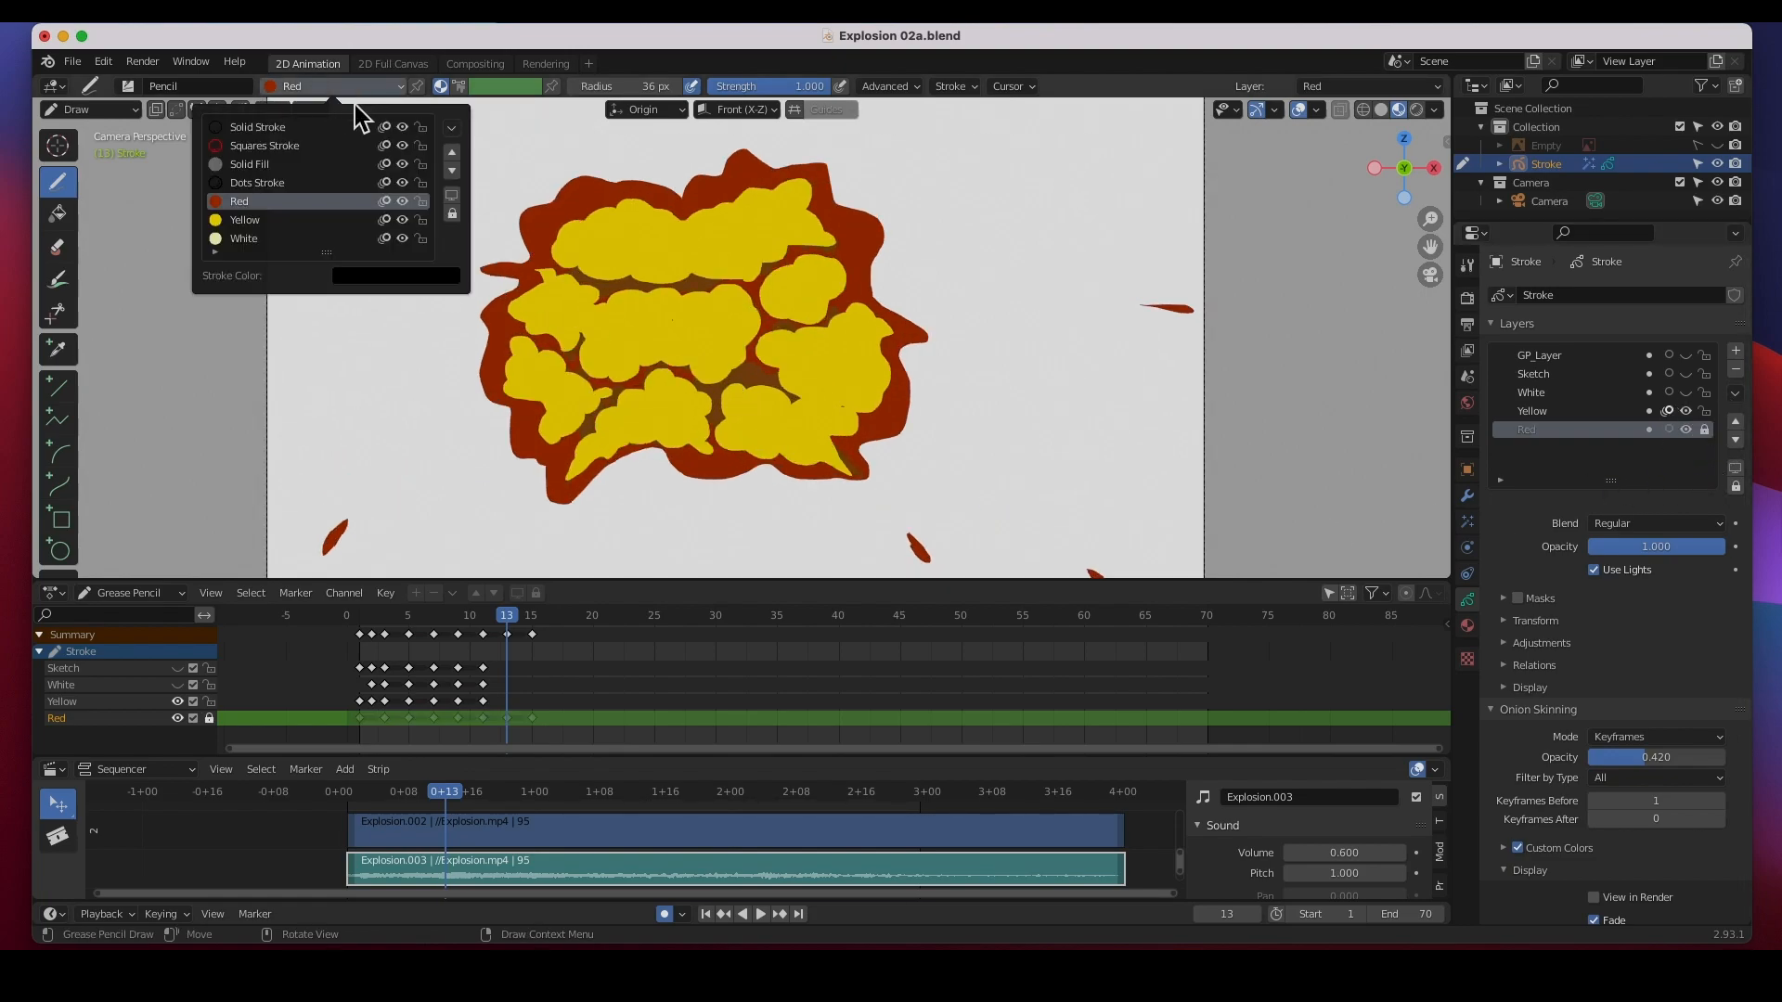
{"action": "left_click", "coordinate": [265, 221]}
{"action": "left_click", "coordinate": [701, 323]}
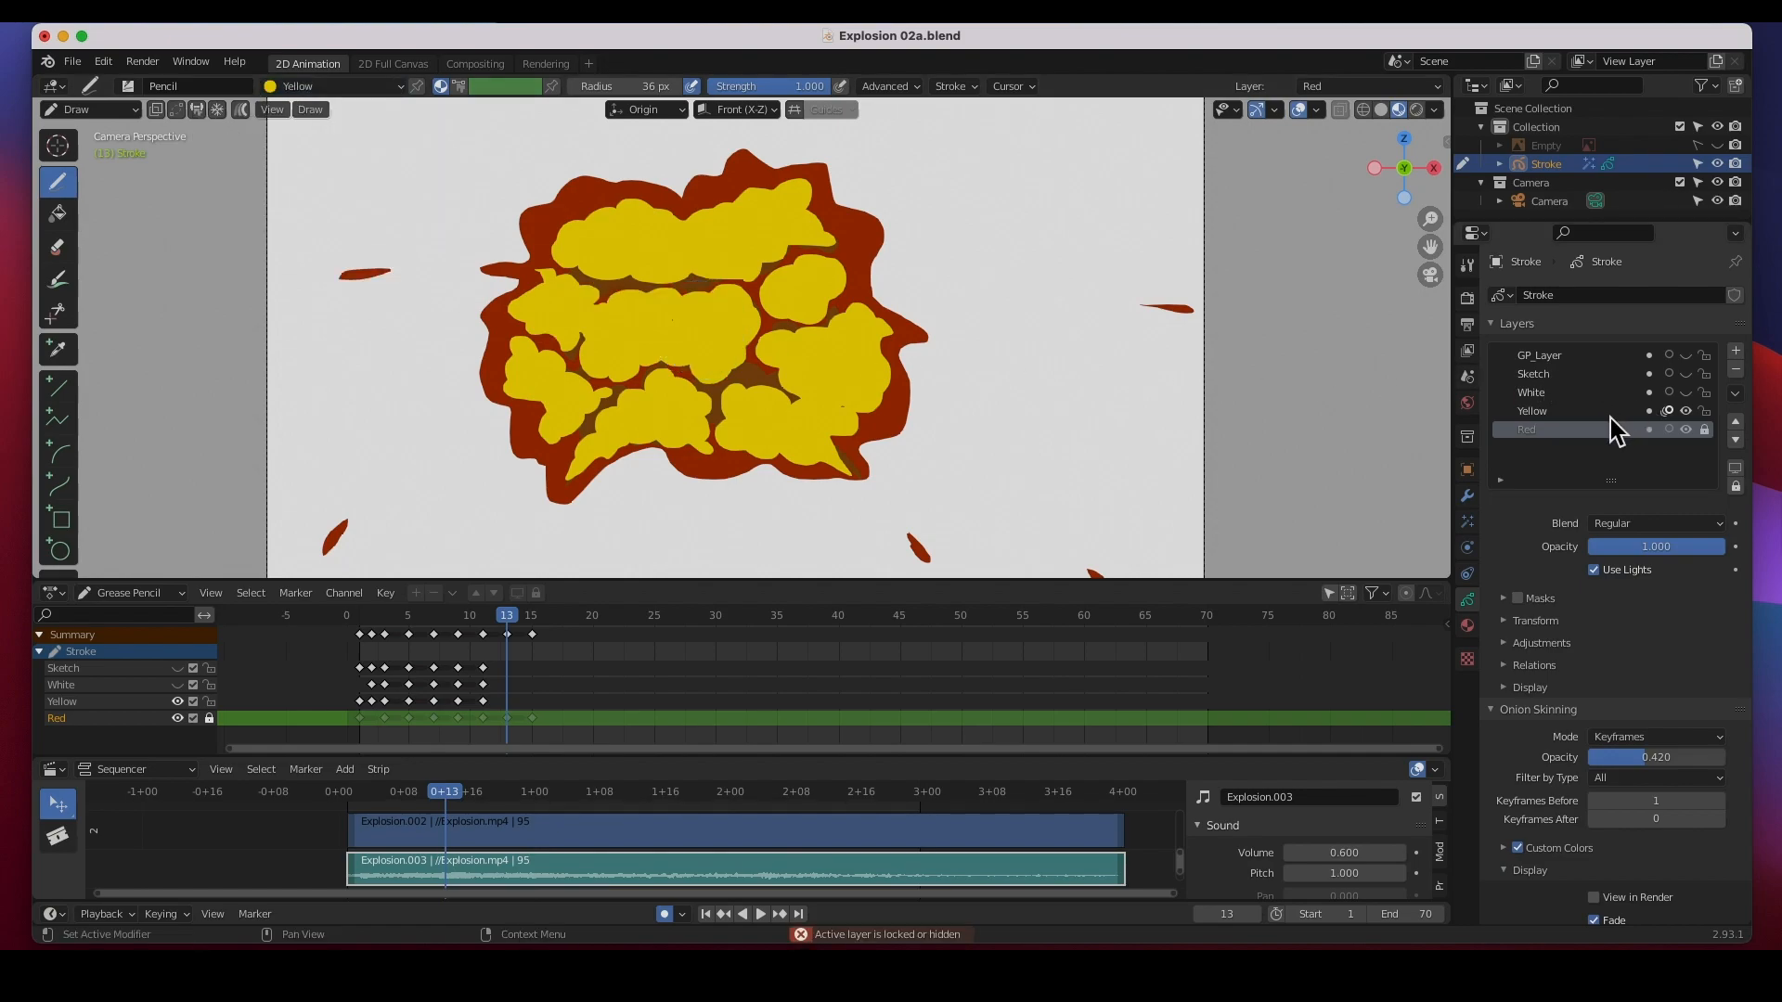
{"action": "left_click", "coordinate": [1560, 412]}
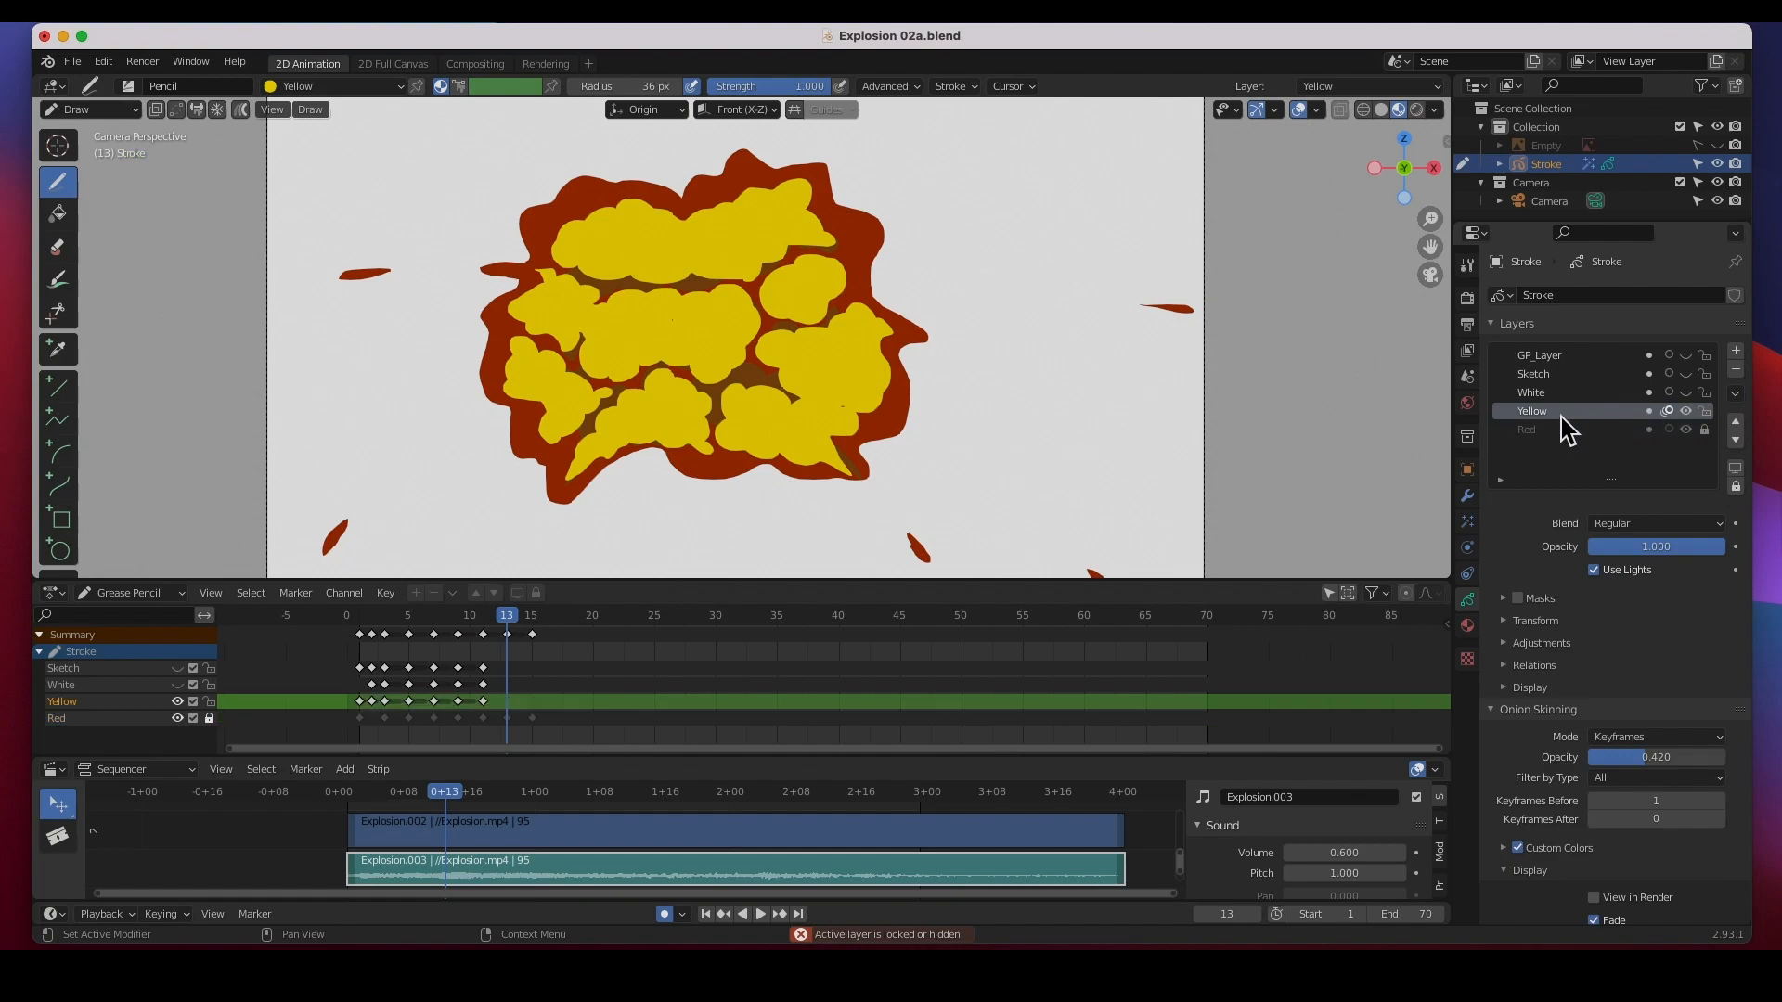
- Draw filled yellow patches over the centre and right half of the red explosion at frame 13, slightly outside the onion-skin shapes
{"action": "left_click", "coordinate": [685, 331]}
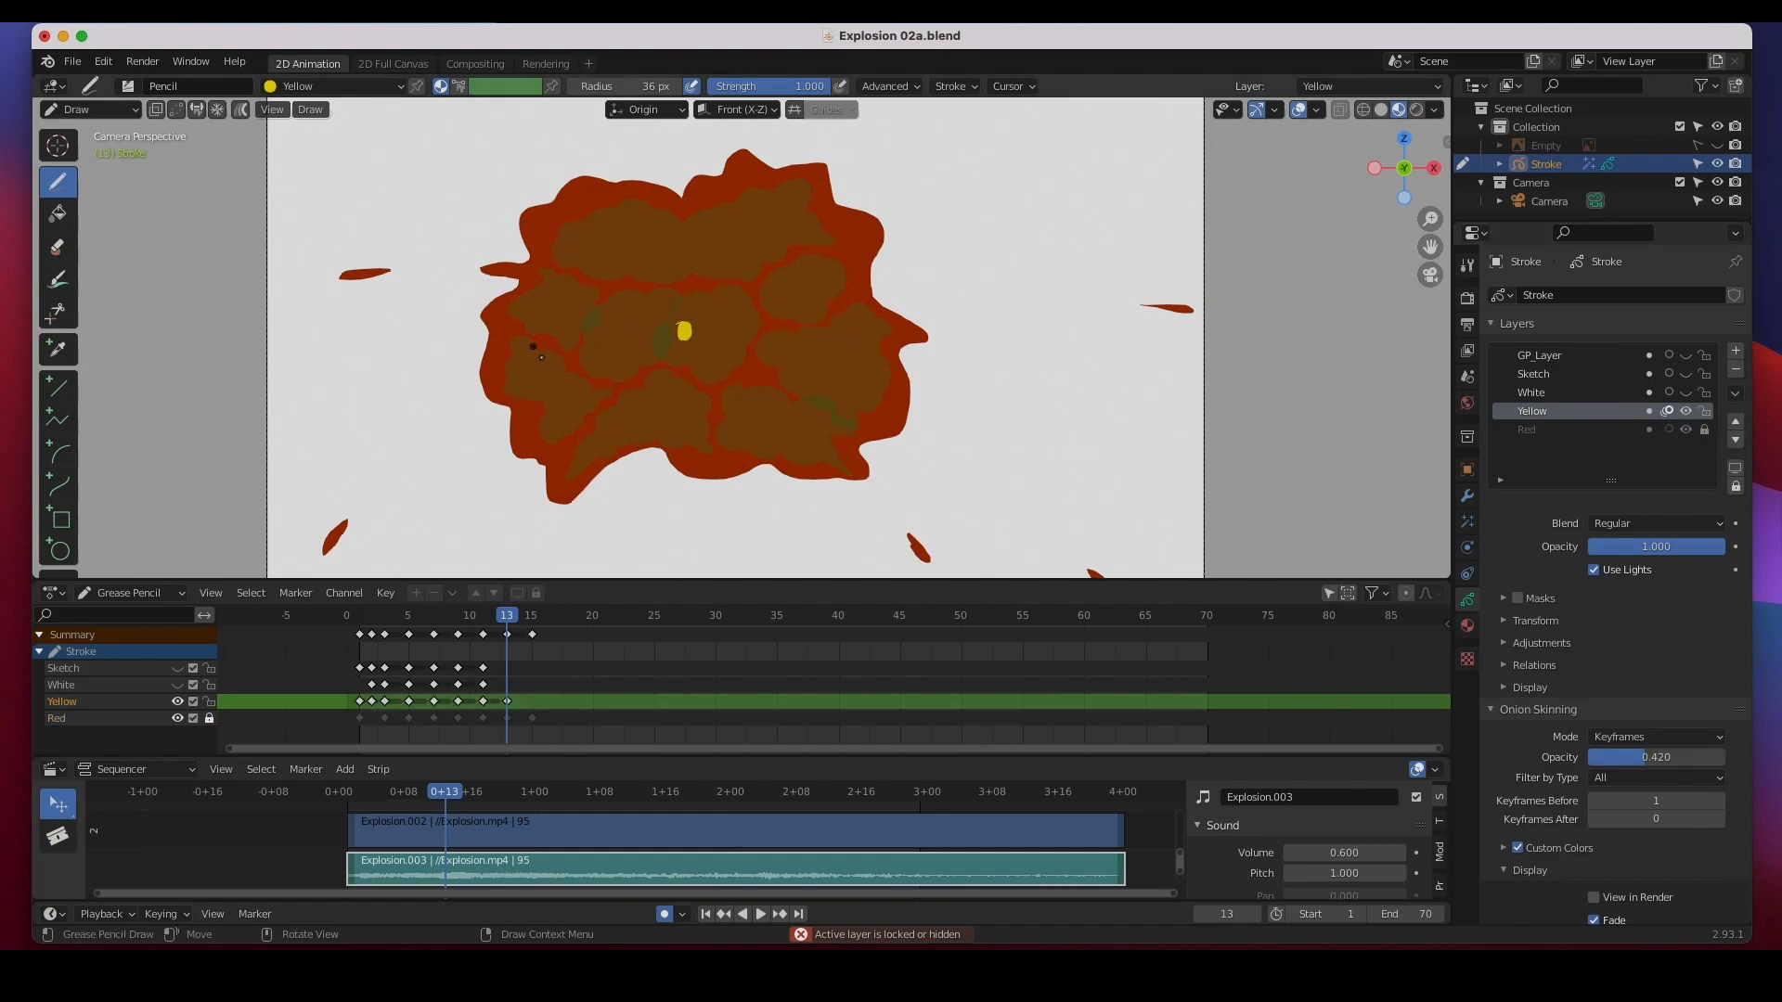
{"action": "scroll", "coordinate": [704, 433], "scroll_direction": "up", "scroll_amount": 1}
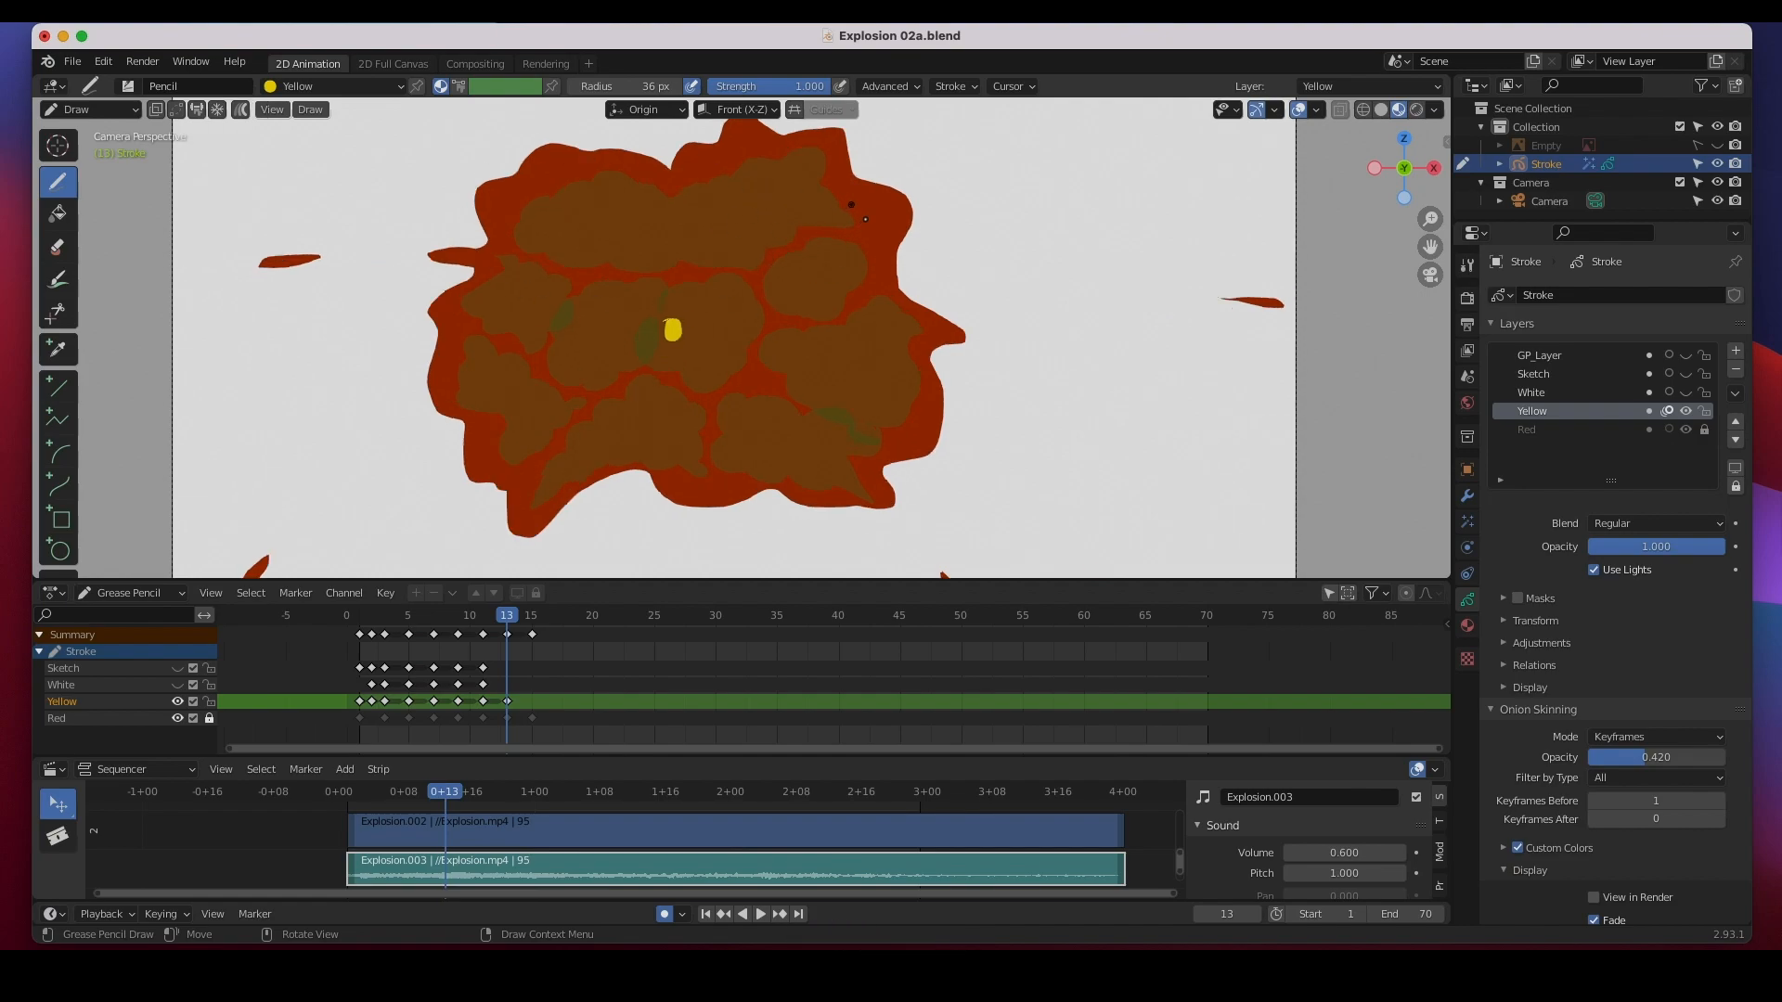
{"action": "mouse_move", "coordinate": [848, 195]}
{"action": "left_mouse_down"}
{"action": "mouse_move", "coordinate": [840, 156]}
{"action": "mouse_move", "coordinate": [778, 149]}
{"action": "mouse_move", "coordinate": [685, 219]}
{"action": "mouse_move", "coordinate": [720, 251]}
{"action": "mouse_move", "coordinate": [777, 256]}
{"action": "mouse_move", "coordinate": [898, 209]}
{"action": "left_mouse_up"}
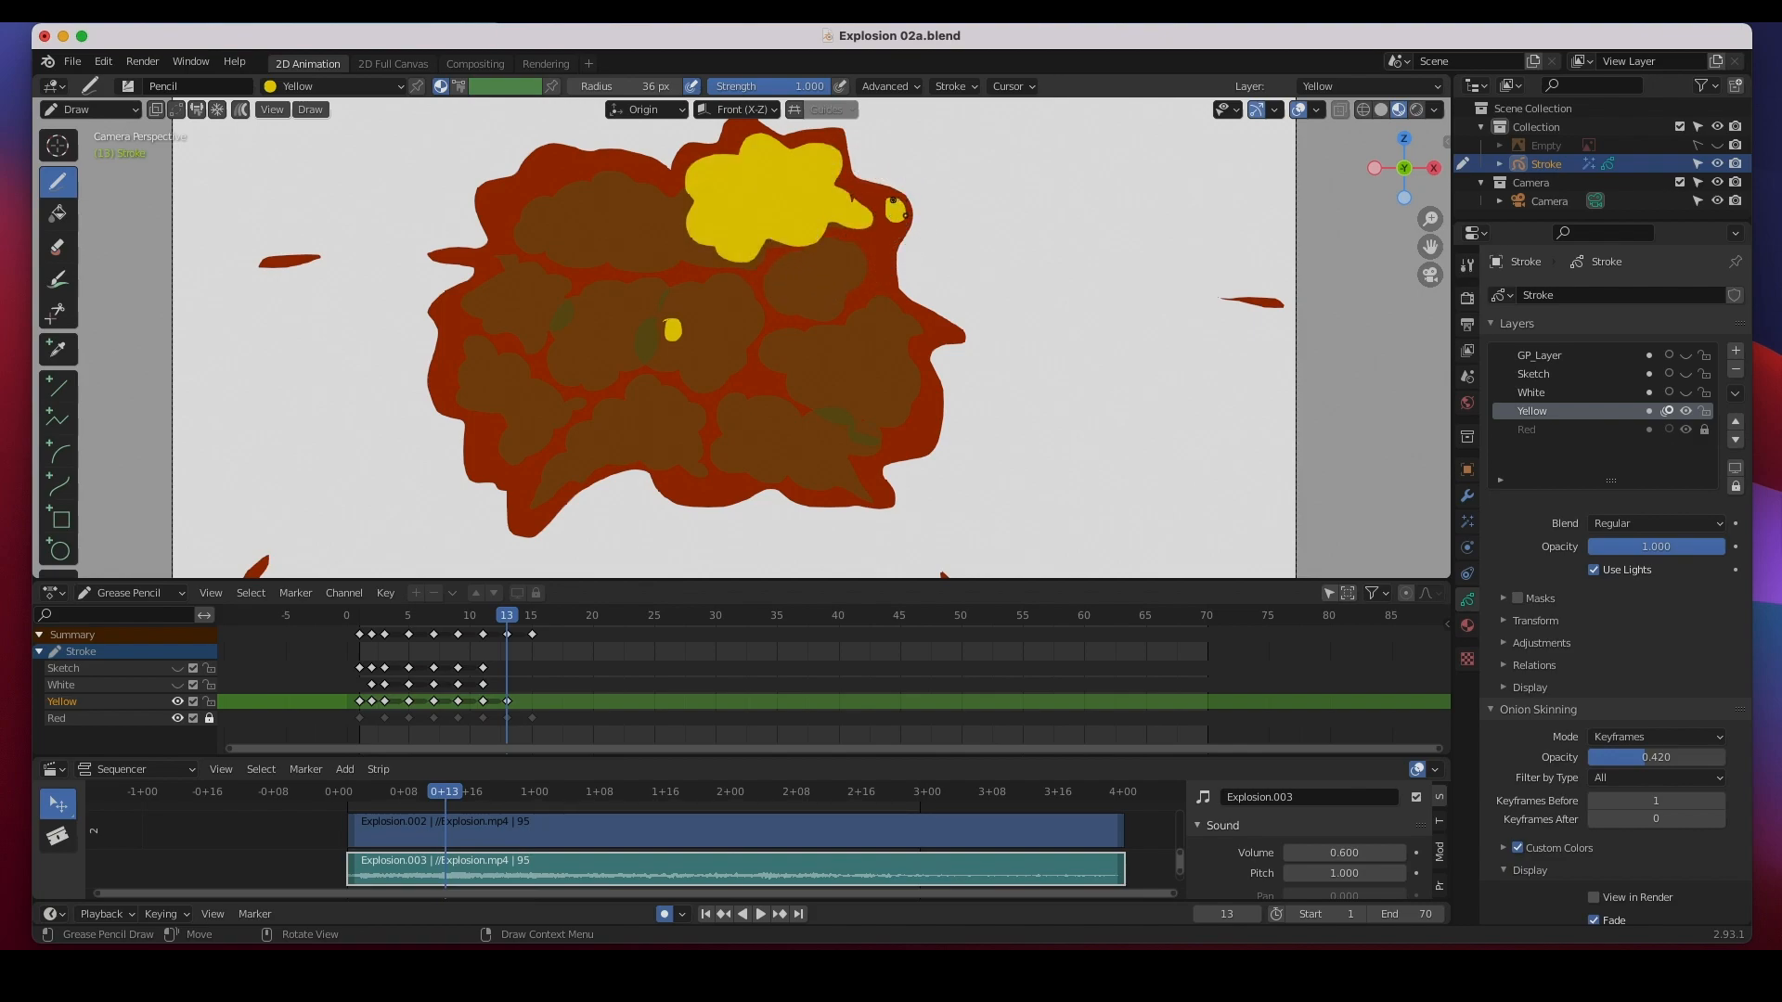
{"action": "mouse_move", "coordinate": [884, 269]}
{"action": "left_mouse_down"}
{"action": "mouse_move", "coordinate": [848, 255]}
{"action": "mouse_move", "coordinate": [759, 297]}
{"action": "mouse_move", "coordinate": [780, 369]}
{"action": "mouse_move", "coordinate": [752, 376]}
{"action": "mouse_move", "coordinate": [852, 411]}
{"action": "mouse_move", "coordinate": [928, 412]}
{"action": "mouse_move", "coordinate": [931, 338]}
{"action": "mouse_move", "coordinate": [900, 315]}
{"action": "mouse_move", "coordinate": [911, 294]}
{"action": "mouse_move", "coordinate": [883, 250]}
{"action": "mouse_move", "coordinate": [851, 270]}
{"action": "mouse_move", "coordinate": [817, 396]}
{"action": "left_mouse_up"}
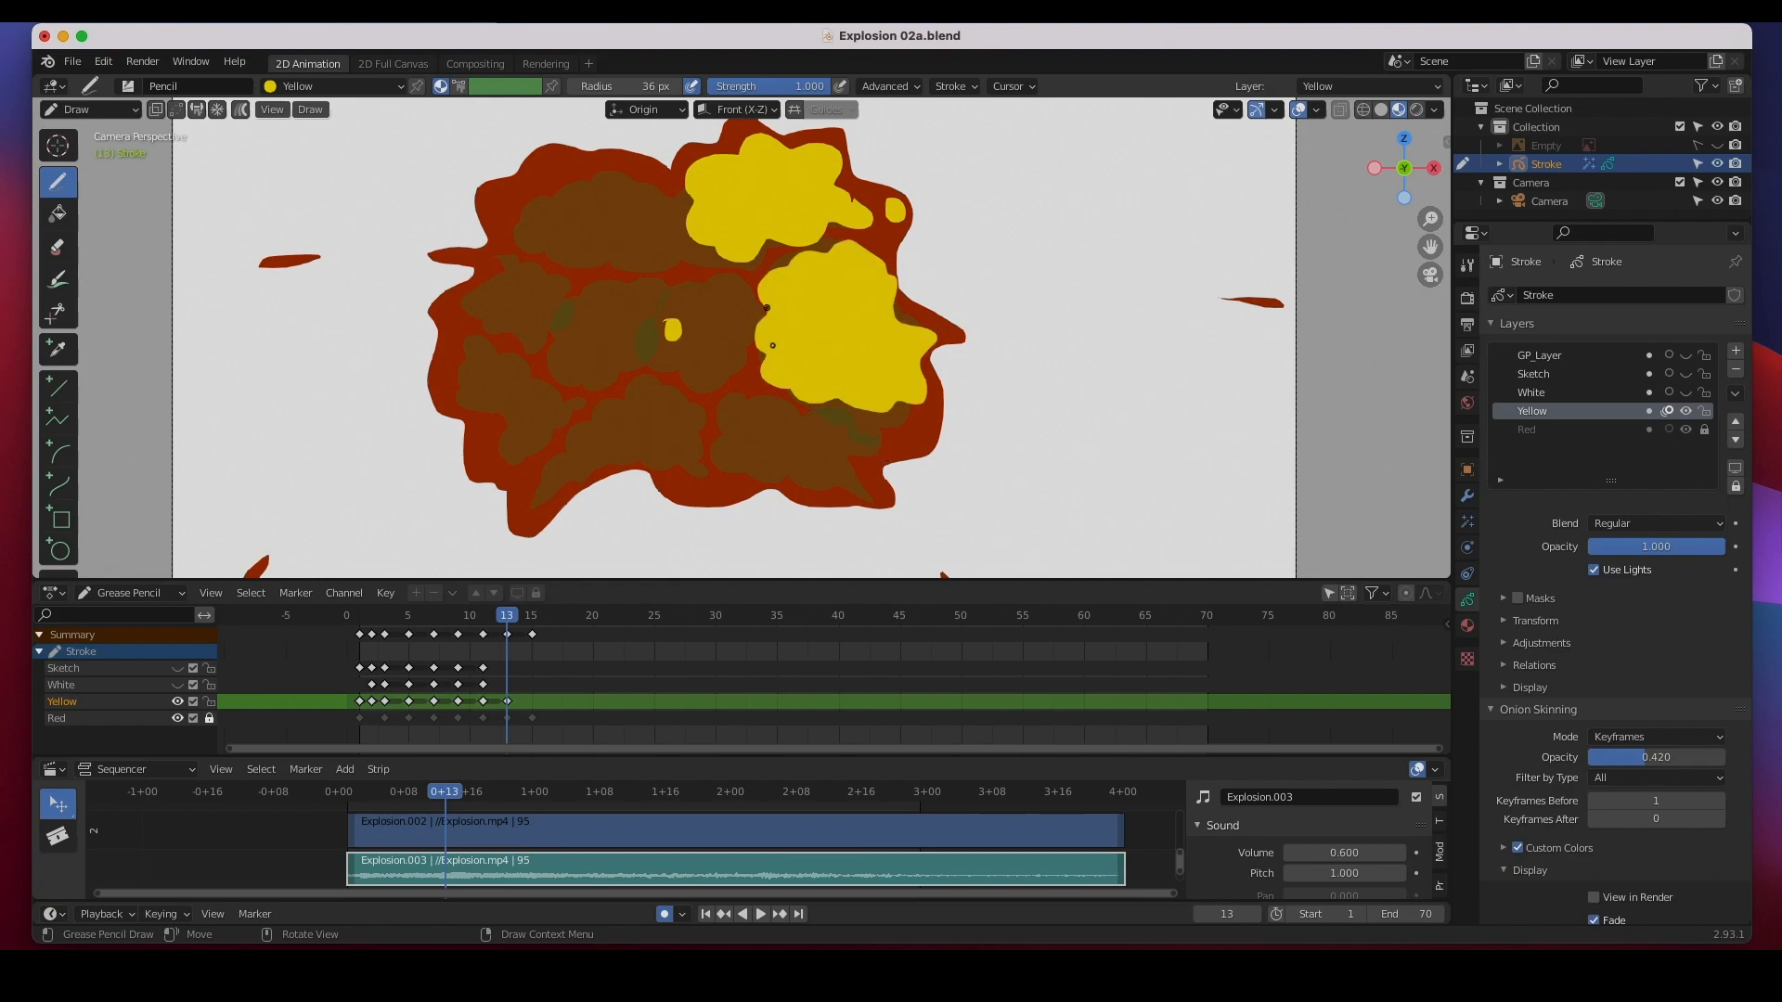
{"action": "mouse_move", "coordinate": [775, 321]}
{"action": "left_mouse_down"}
{"action": "mouse_move", "coordinate": [676, 280]}
{"action": "mouse_move", "coordinate": [626, 306]}
{"action": "mouse_move", "coordinate": [566, 279]}
{"action": "mouse_move", "coordinate": [549, 298]}
{"action": "mouse_move", "coordinate": [590, 411]}
{"action": "mouse_move", "coordinate": [645, 387]}
{"action": "mouse_move", "coordinate": [708, 398]}
{"action": "mouse_move", "coordinate": [782, 362]}
{"action": "mouse_move", "coordinate": [716, 406]}
{"action": "mouse_move", "coordinate": [724, 450]}
{"action": "mouse_move", "coordinate": [744, 477]}
{"action": "mouse_move", "coordinate": [815, 464]}
{"action": "mouse_move", "coordinate": [795, 417]}
{"action": "mouse_move", "coordinate": [756, 394]}
{"action": "mouse_move", "coordinate": [753, 410]}
{"action": "left_mouse_up"}
{"action": "mouse_move", "coordinate": [841, 466]}
{"action": "left_mouse_down"}
{"action": "mouse_move", "coordinate": [830, 485]}
{"action": "mouse_move", "coordinate": [897, 508]}
{"action": "mouse_move", "coordinate": [899, 430]}
{"action": "mouse_move", "coordinate": [864, 410]}
{"action": "mouse_move", "coordinate": [836, 428]}
{"action": "mouse_move", "coordinate": [927, 437]}
{"action": "left_mouse_up"}
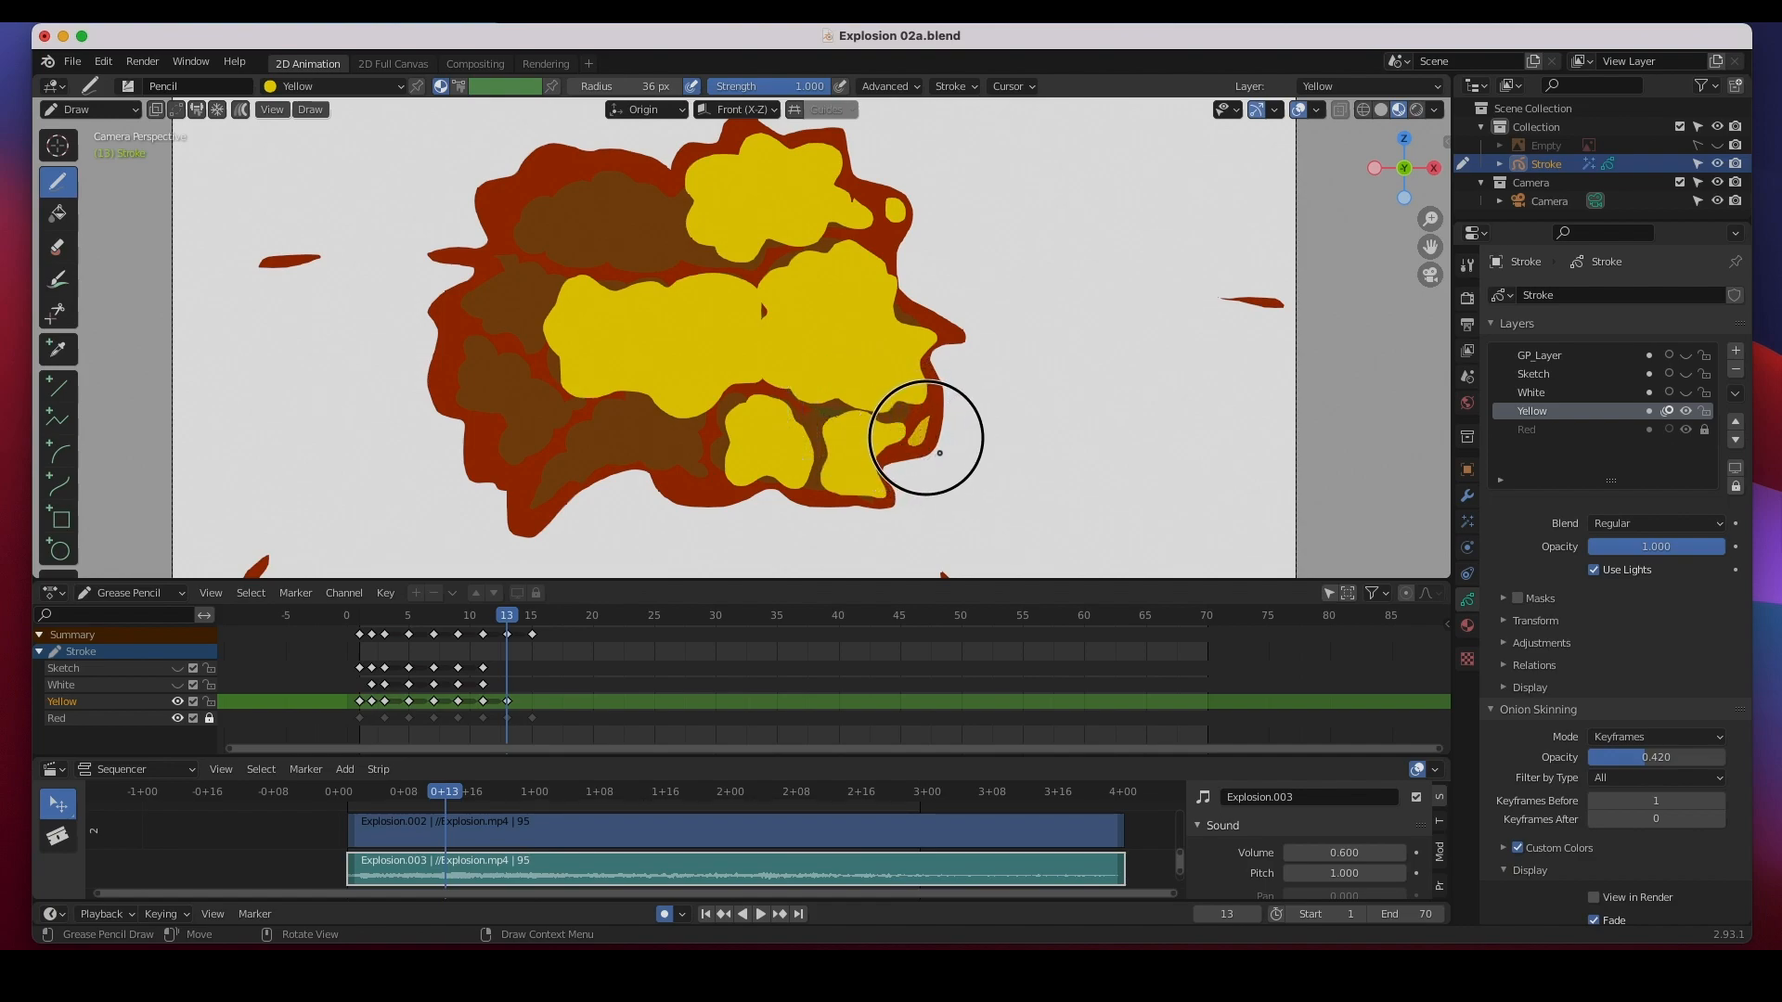
- Complete the yellow fill at frame 13 with patches over the left half of the explosion, leaving thin red gaps between them
{"action": "mouse_move", "coordinate": [686, 428]}
{"action": "left_mouse_down"}
{"action": "mouse_move", "coordinate": [696, 485]}
{"action": "mouse_move", "coordinate": [660, 458]}
{"action": "mouse_move", "coordinate": [517, 507]}
{"action": "mouse_move", "coordinate": [537, 475]}
{"action": "mouse_move", "coordinate": [469, 458]}
{"action": "mouse_move", "coordinate": [486, 409]}
{"action": "mouse_move", "coordinate": [442, 402]}
{"action": "mouse_move", "coordinate": [515, 366]}
{"action": "mouse_move", "coordinate": [580, 405]}
{"action": "mouse_move", "coordinate": [709, 430]}
{"action": "mouse_move", "coordinate": [714, 478]}
{"action": "mouse_move", "coordinate": [674, 455]}
{"action": "left_mouse_up"}
{"action": "mouse_move", "coordinate": [510, 269]}
{"action": "left_mouse_down"}
{"action": "mouse_move", "coordinate": [466, 263]}
{"action": "mouse_move", "coordinate": [445, 354]}
{"action": "mouse_move", "coordinate": [534, 367]}
{"action": "mouse_move", "coordinate": [551, 286]}
{"action": "mouse_move", "coordinate": [478, 281]}
{"action": "left_mouse_up"}
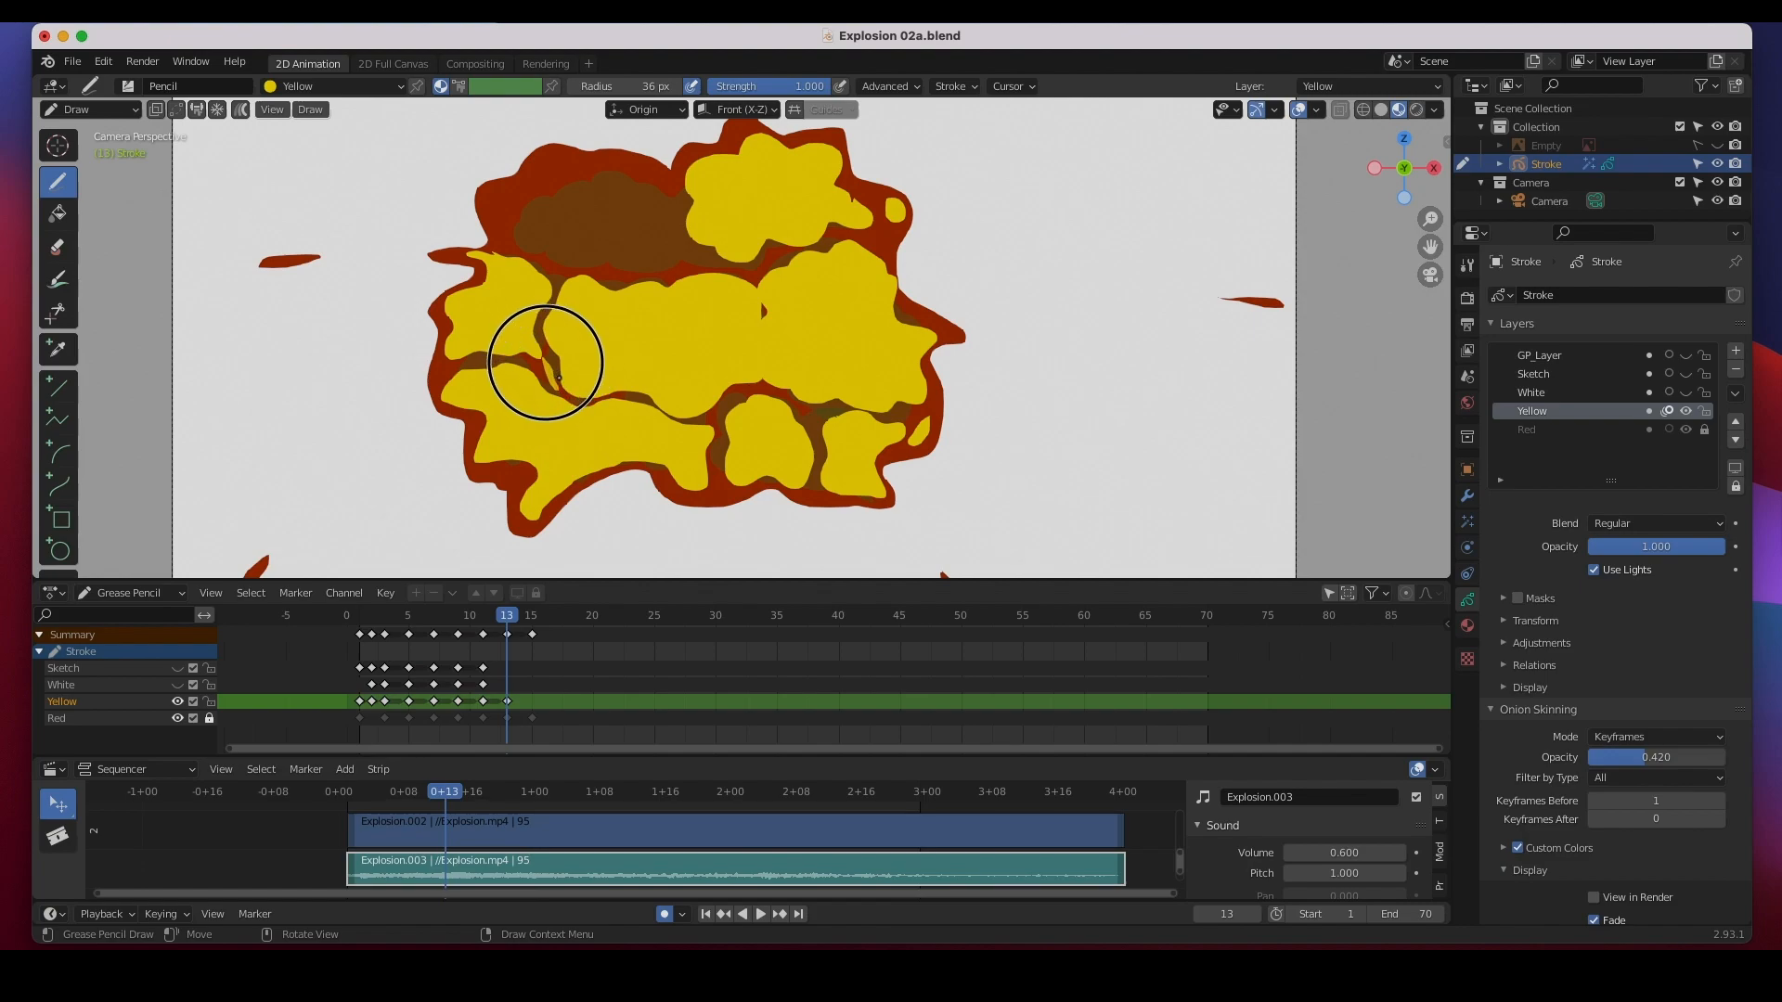
{"action": "mouse_move", "coordinate": [545, 171]}
{"action": "left_mouse_down"}
{"action": "mouse_move", "coordinate": [504, 187]}
{"action": "mouse_move", "coordinate": [501, 247]}
{"action": "mouse_move", "coordinate": [588, 269]}
{"action": "mouse_move", "coordinate": [694, 220]}
{"action": "mouse_move", "coordinate": [605, 167]}
{"action": "mouse_move", "coordinate": [588, 197]}
{"action": "left_mouse_up"}
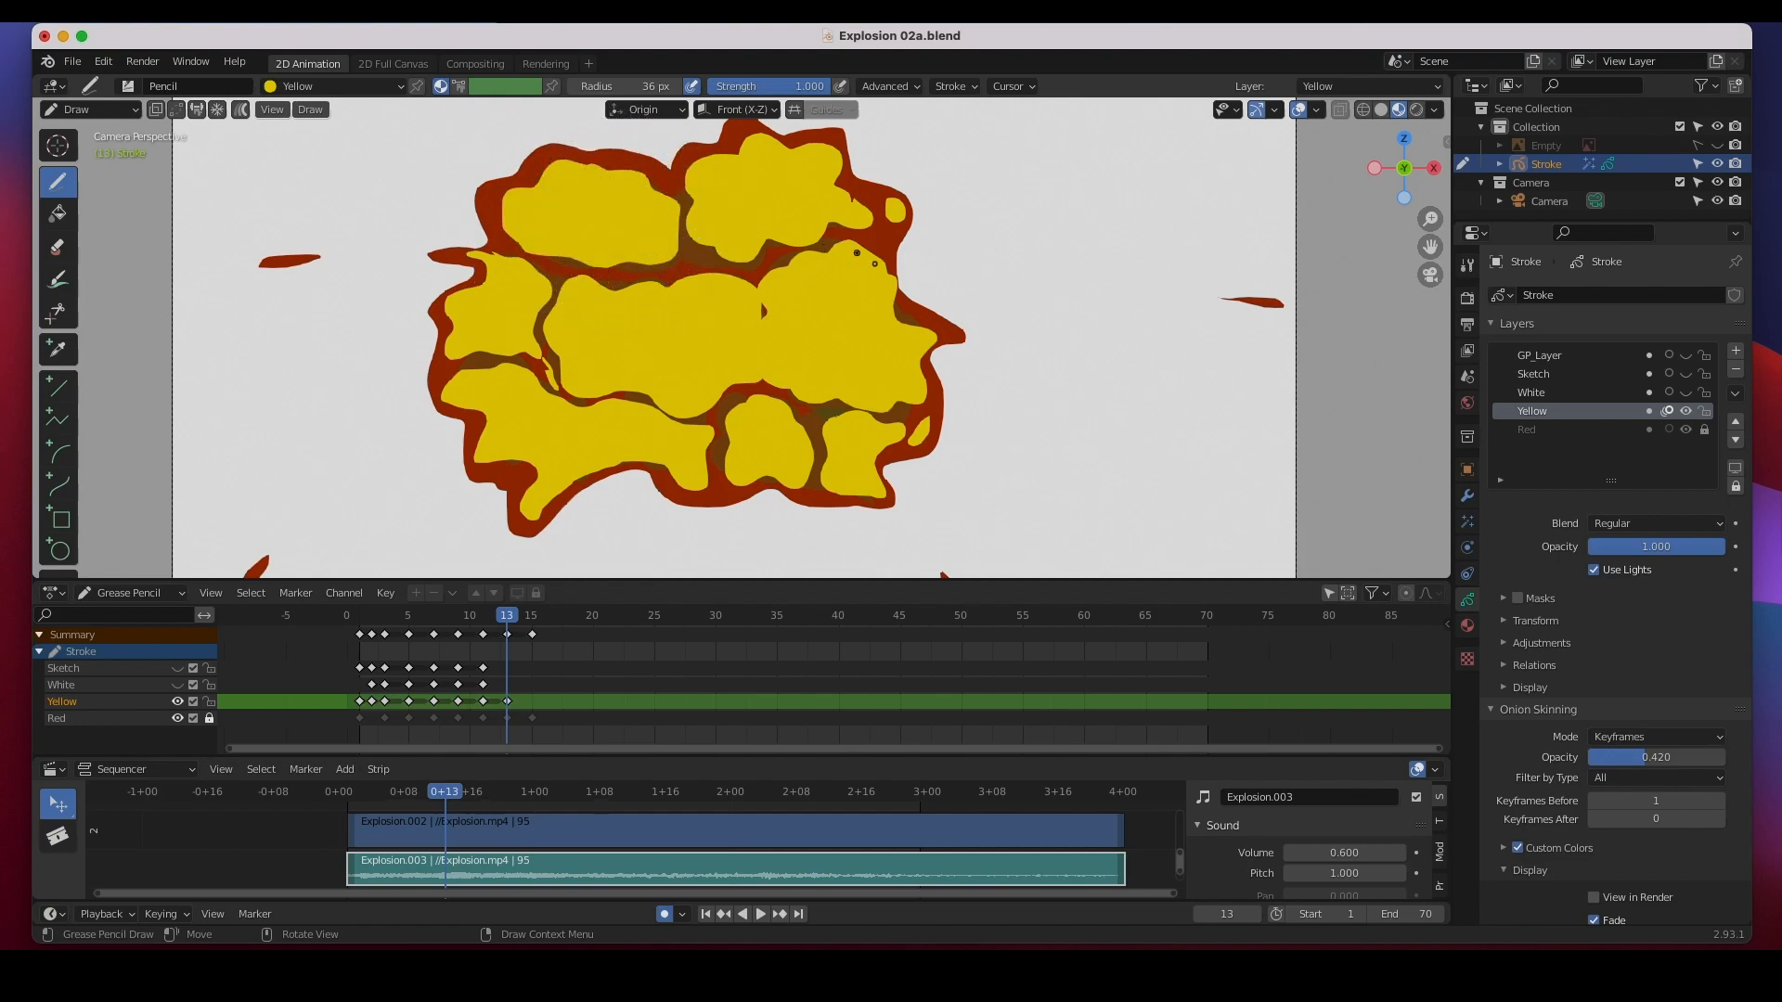
{"action": "mouse_move", "coordinate": [857, 208]}
{"action": "left_mouse_down"}
{"action": "mouse_move", "coordinate": [853, 181]}
{"action": "mouse_move", "coordinate": [868, 221]}
{"action": "left_mouse_up"}
{"action": "left_click_drag", "start_coordinate": [502, 273], "coordinate": [528, 303]}
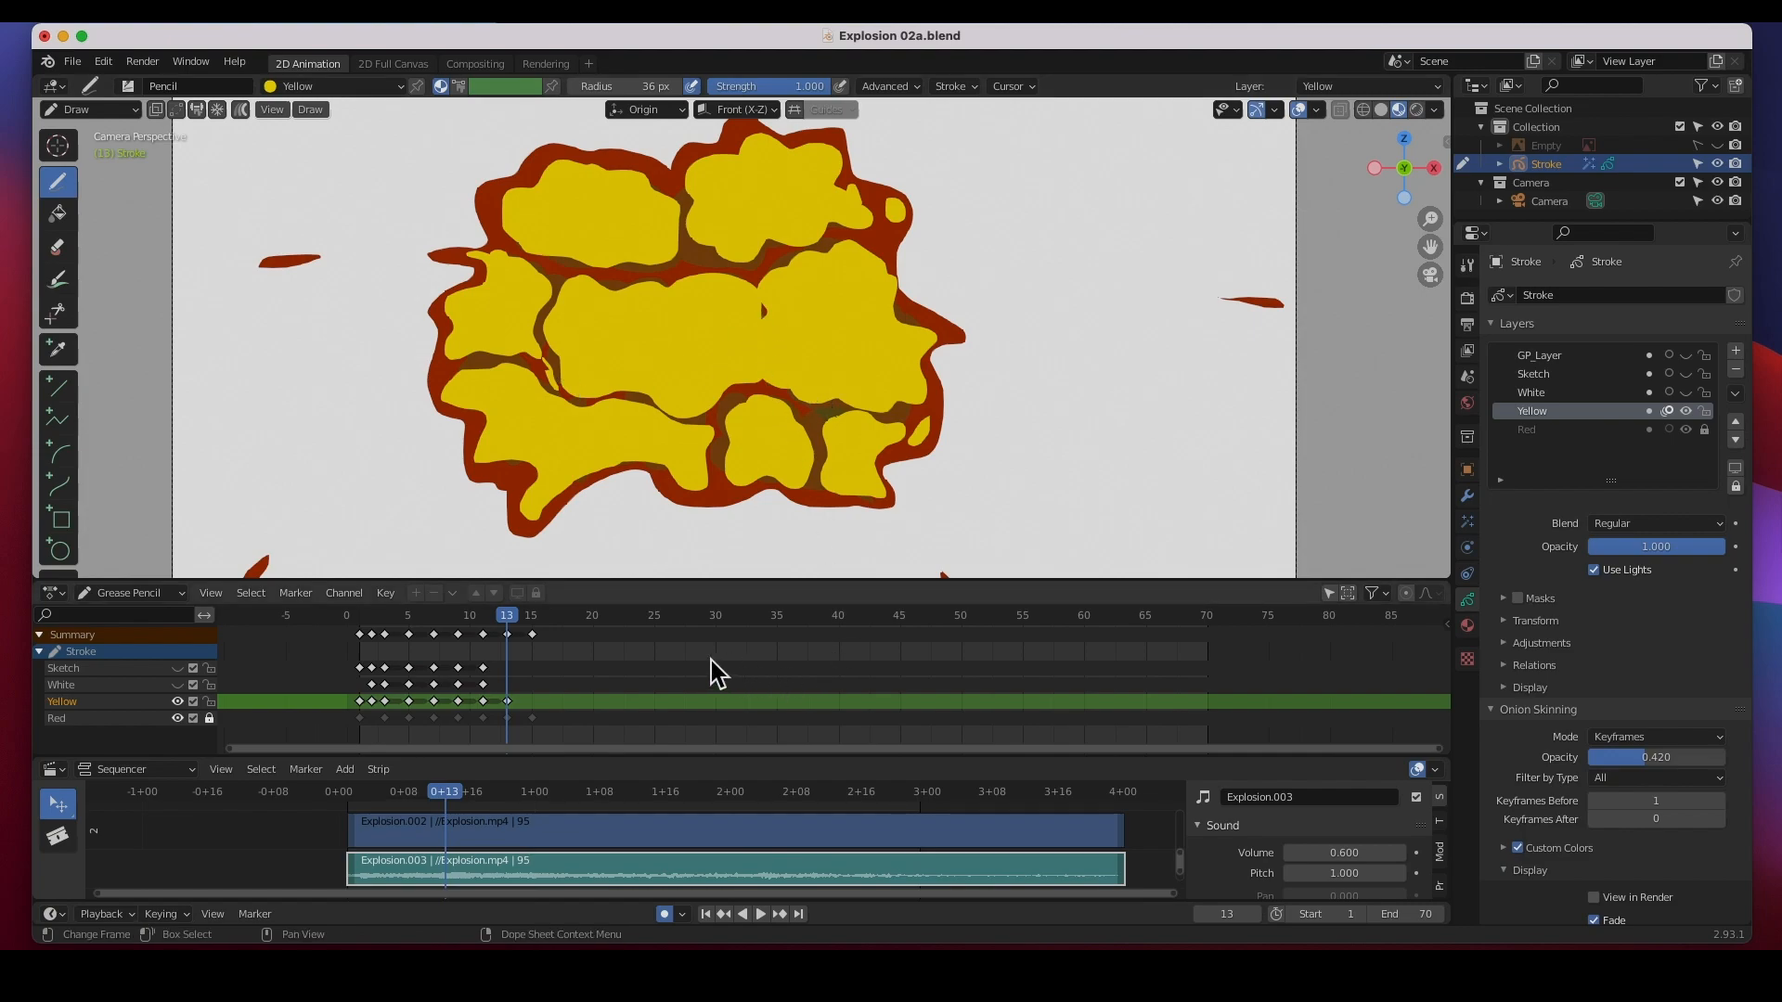
- At frame 15, draw larger yellow patches across the whole red body, separated by thin red gaps and reaching into the side spikes
{"action": "mouse_move", "coordinate": [511, 628]}
{"action": "left_mouse_down"}
{"action": "mouse_move", "coordinate": [455, 628]}
{"action": "mouse_move", "coordinate": [538, 622]}
{"action": "left_mouse_up"}
{"action": "left_click_drag", "start_coordinate": [704, 330], "coordinate": [706, 324]}
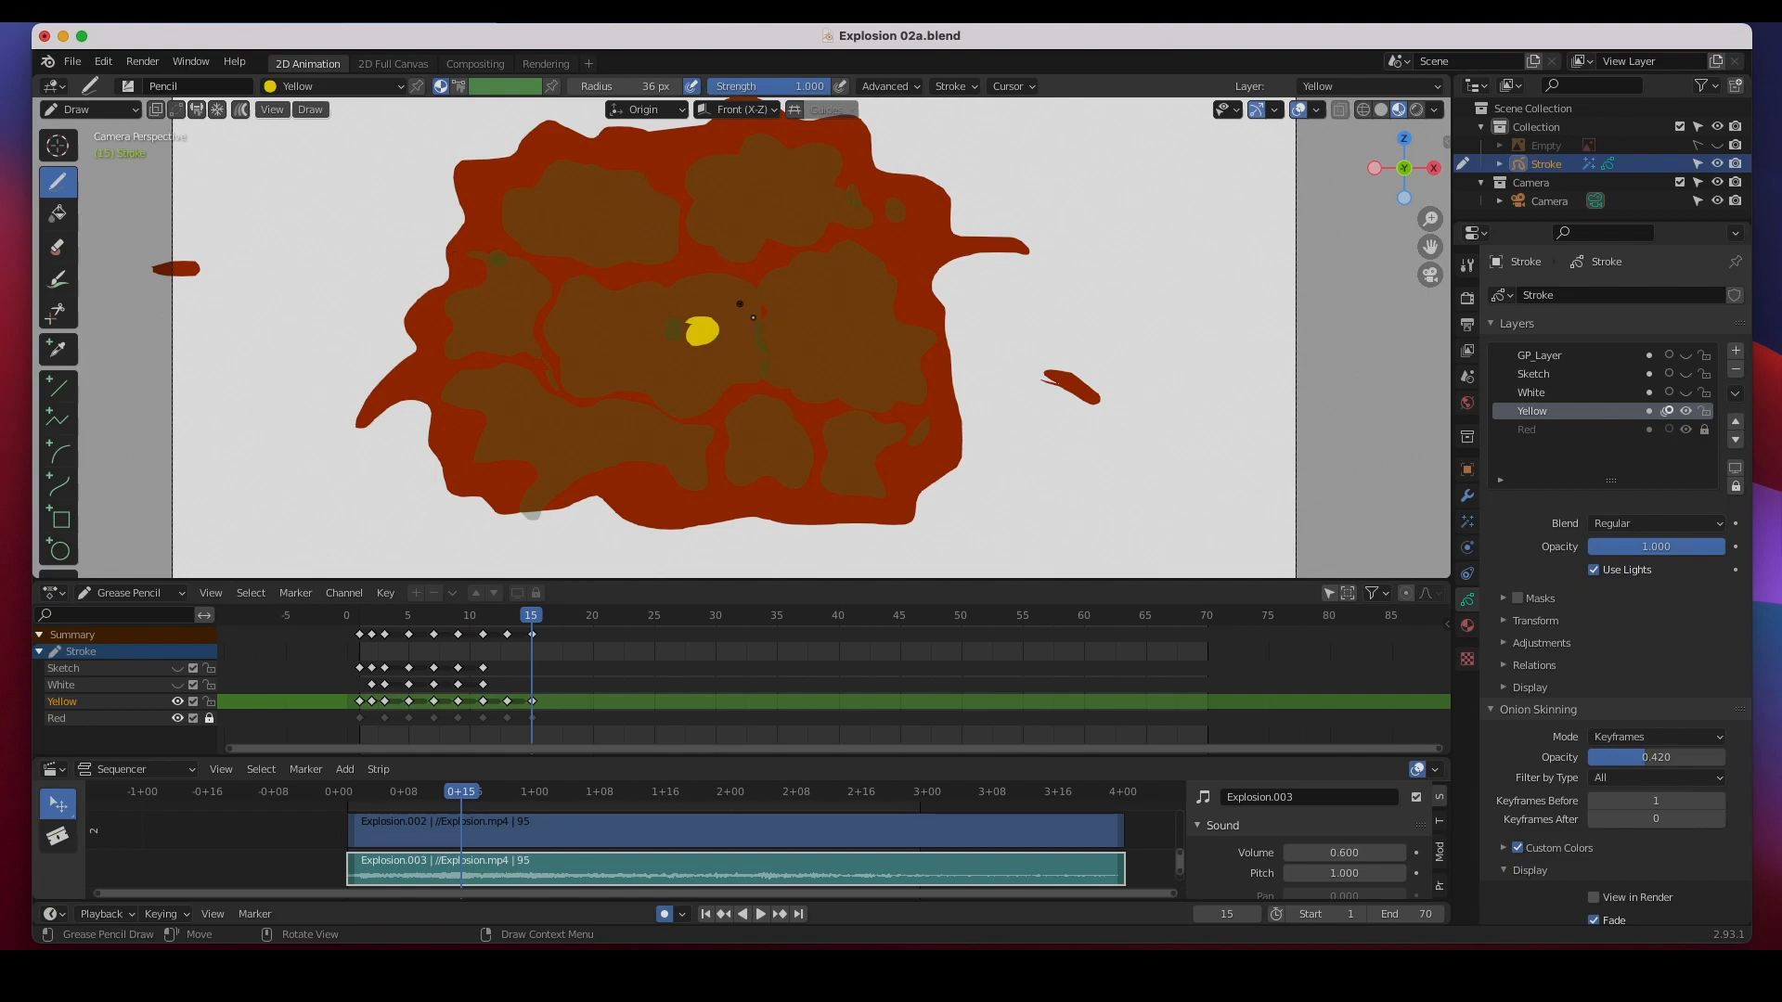
{"action": "middle_click_drag", "start_coordinate": [755, 301], "coordinate": [753, 324], "text": "shift"}
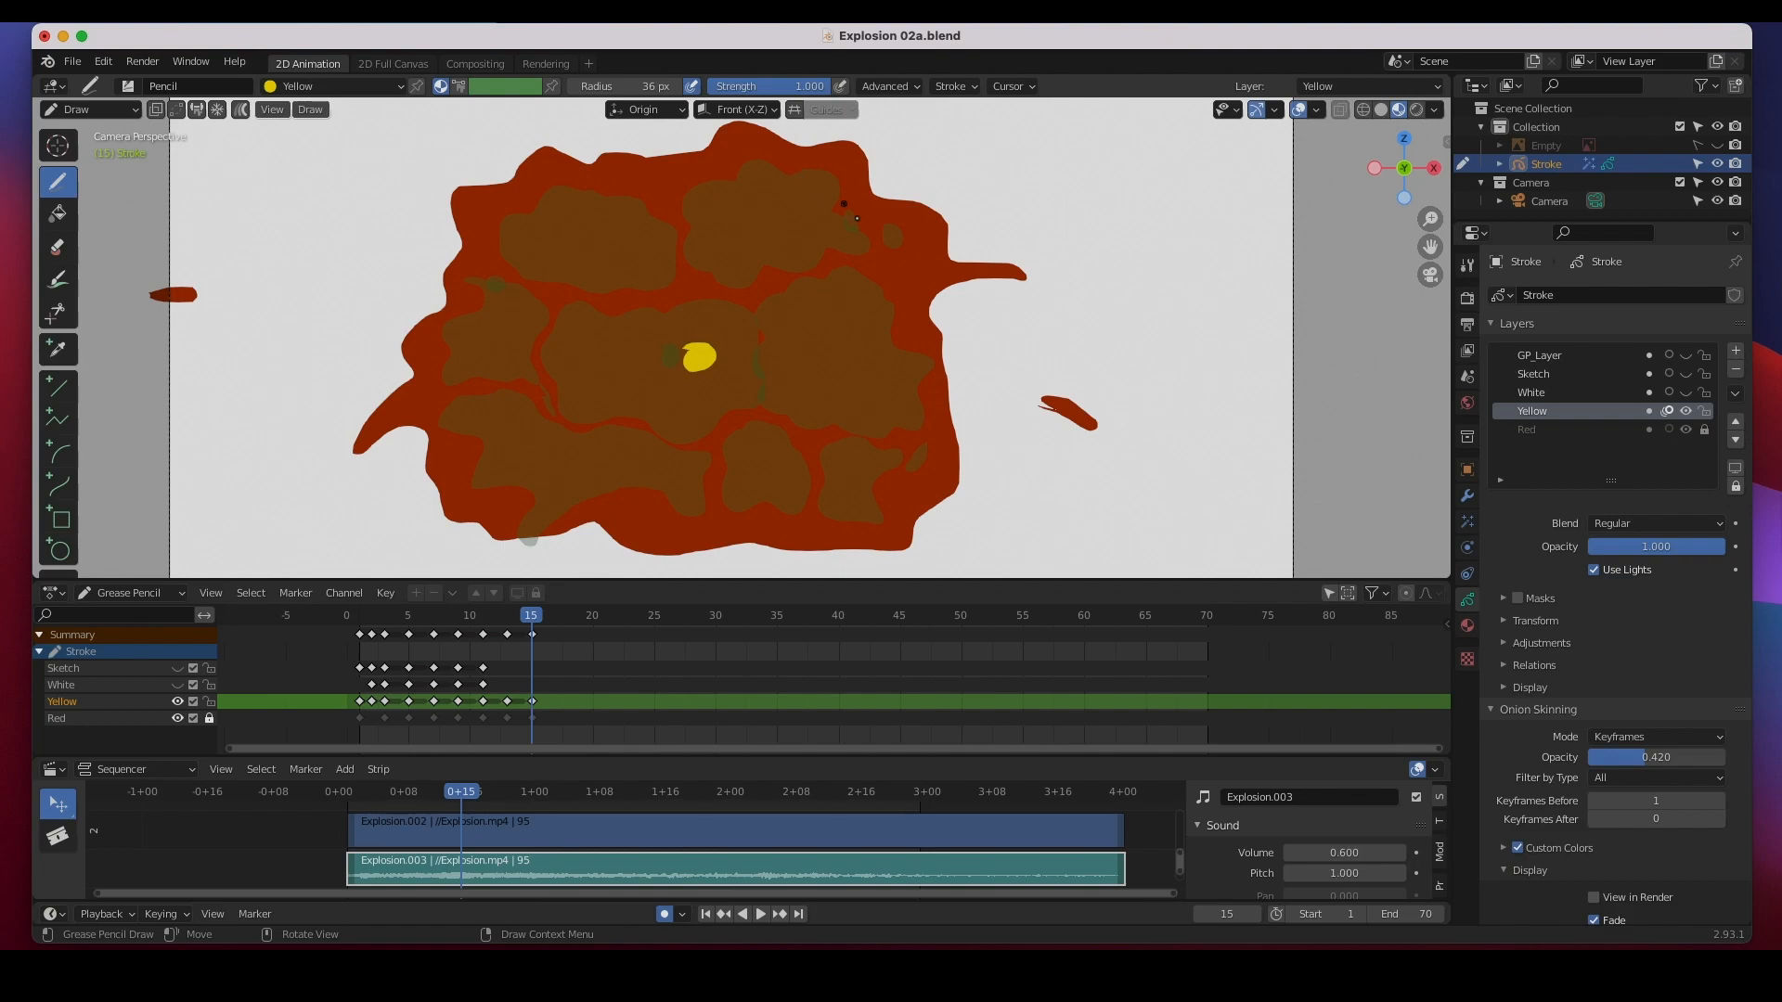
{"action": "mouse_move", "coordinate": [852, 184]}
{"action": "left_mouse_down"}
{"action": "mouse_move", "coordinate": [855, 165]}
{"action": "mouse_move", "coordinate": [748, 149]}
{"action": "mouse_move", "coordinate": [745, 207]}
{"action": "mouse_move", "coordinate": [776, 227]}
{"action": "mouse_move", "coordinate": [791, 288]}
{"action": "mouse_move", "coordinate": [931, 238]}
{"action": "mouse_move", "coordinate": [872, 365]}
{"action": "mouse_move", "coordinate": [803, 306]}
{"action": "mouse_move", "coordinate": [827, 449]}
{"action": "mouse_move", "coordinate": [943, 486]}
{"action": "mouse_move", "coordinate": [894, 306]}
{"action": "mouse_move", "coordinate": [977, 286]}
{"action": "left_mouse_up"}
{"action": "mouse_move", "coordinate": [819, 424]}
{"action": "left_mouse_down"}
{"action": "mouse_move", "coordinate": [748, 526]}
{"action": "mouse_move", "coordinate": [795, 477]}
{"action": "mouse_move", "coordinate": [569, 426]}
{"action": "mouse_move", "coordinate": [692, 558]}
{"action": "mouse_move", "coordinate": [449, 477]}
{"action": "mouse_move", "coordinate": [378, 414]}
{"action": "mouse_move", "coordinate": [602, 425]}
{"action": "mouse_move", "coordinate": [767, 350]}
{"action": "mouse_move", "coordinate": [557, 325]}
{"action": "mouse_move", "coordinate": [653, 307]}
{"action": "mouse_move", "coordinate": [526, 179]}
{"action": "mouse_move", "coordinate": [692, 219]}
{"action": "mouse_move", "coordinate": [677, 298]}
{"action": "mouse_move", "coordinate": [694, 218]}
{"action": "mouse_move", "coordinate": [736, 195]}
{"action": "mouse_move", "coordinate": [705, 185]}
{"action": "mouse_move", "coordinate": [437, 319]}
{"action": "mouse_move", "coordinate": [563, 333]}
{"action": "mouse_move", "coordinate": [540, 302]}
{"action": "left_mouse_up"}
{"action": "scroll", "coordinate": [743, 392], "scroll_direction": "down", "scroll_amount": 1}
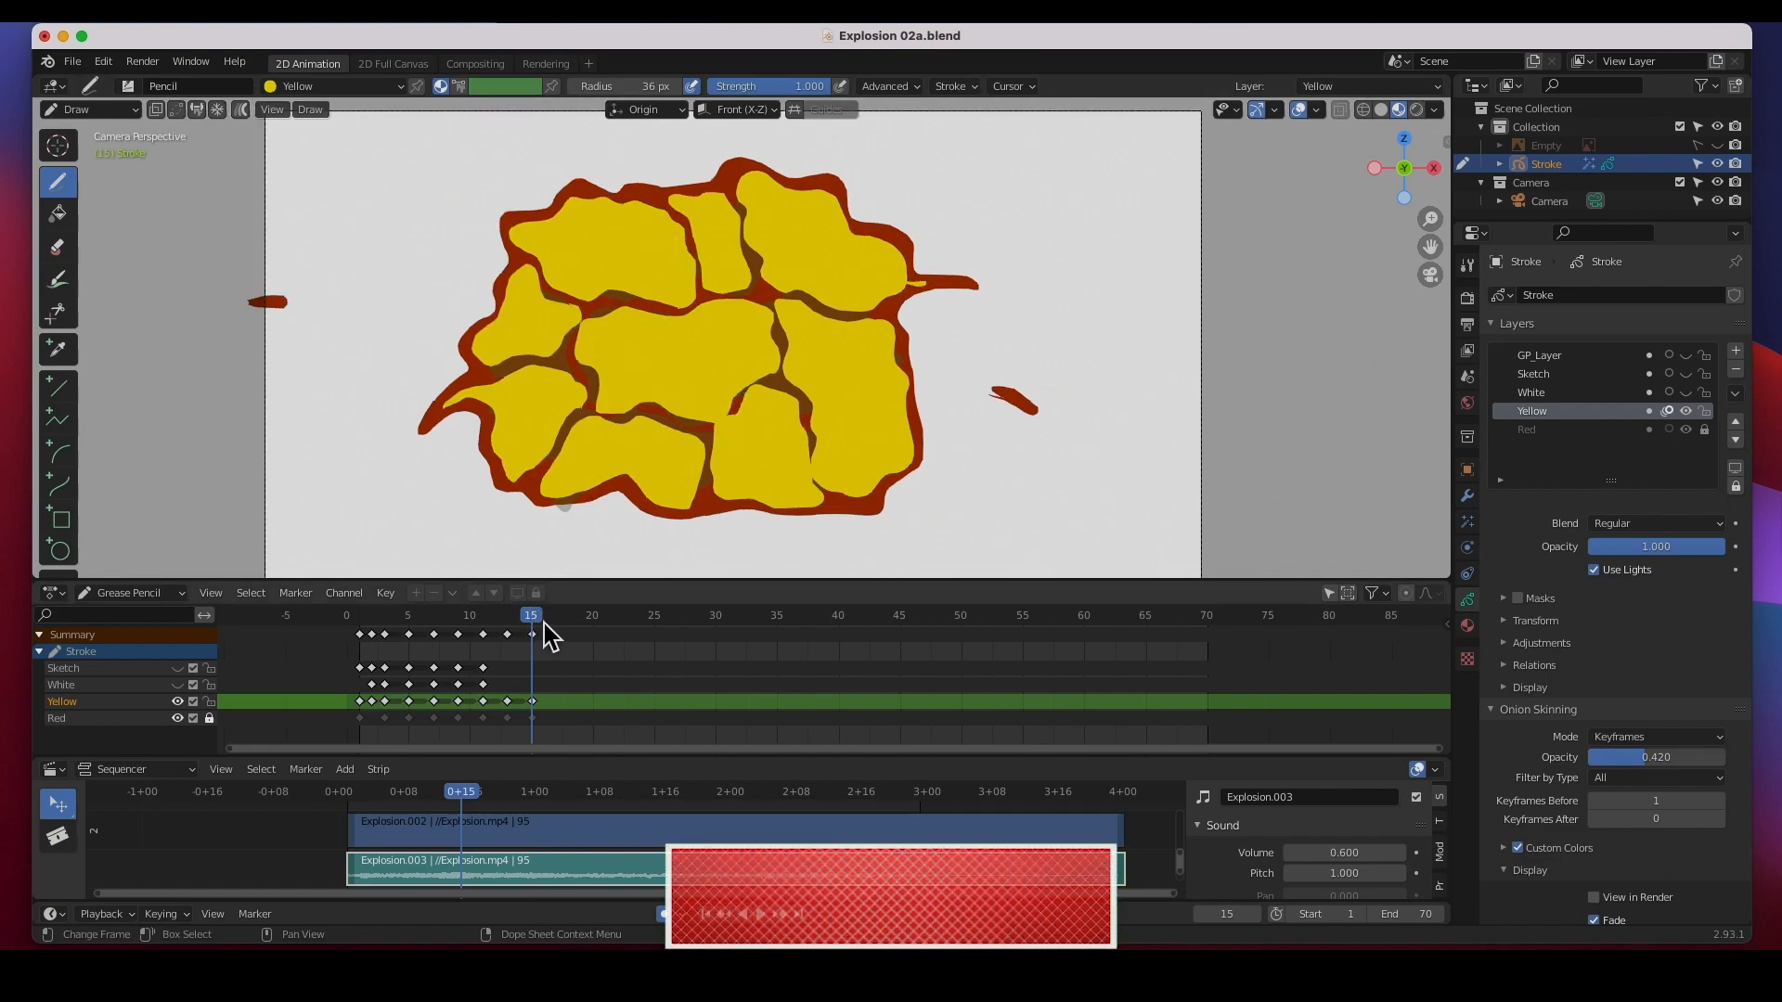
- Return to frame 13 and show the White layer over the yellow fills
{"action": "mouse_move", "coordinate": [530, 624]}
{"action": "left_mouse_down"}
{"action": "mouse_move", "coordinate": [469, 629]}
{"action": "mouse_move", "coordinate": [561, 625]}
{"action": "mouse_move", "coordinate": [462, 624]}
{"action": "mouse_move", "coordinate": [537, 629]}
{"action": "mouse_move", "coordinate": [482, 625]}
{"action": "mouse_move", "coordinate": [532, 625]}
{"action": "mouse_move", "coordinate": [515, 628]}
{"action": "left_mouse_up"}
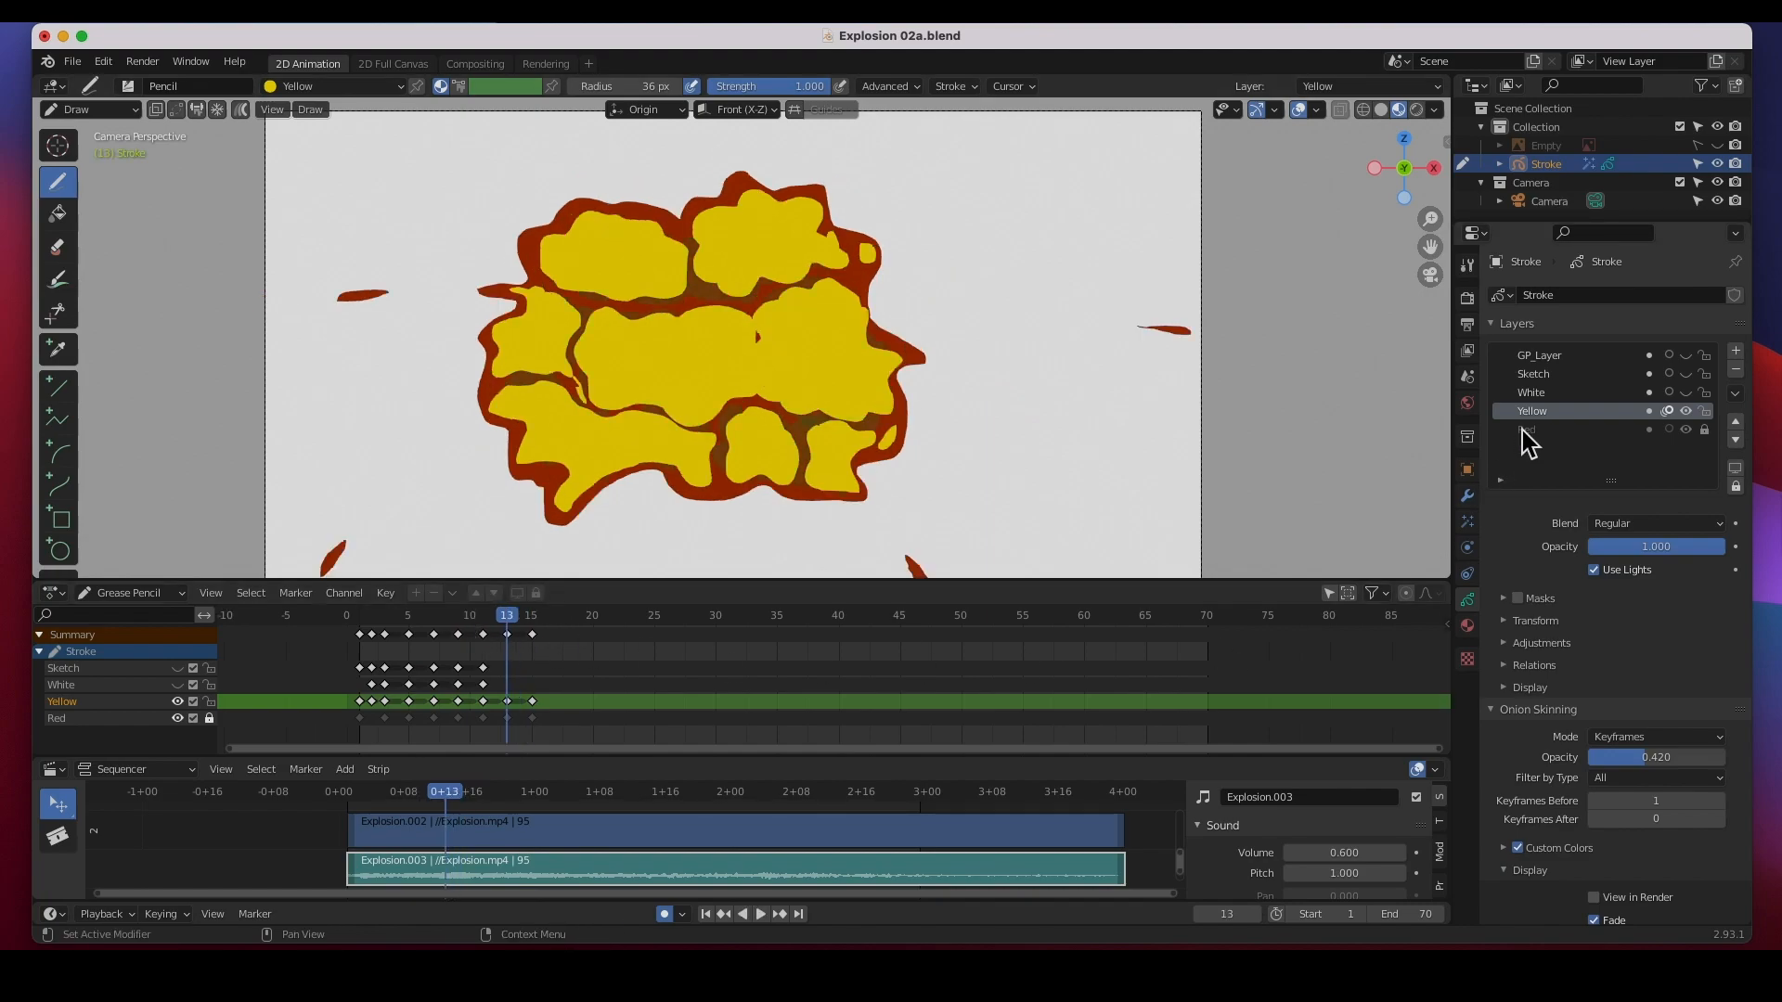
{"action": "left_click", "coordinate": [1686, 394]}
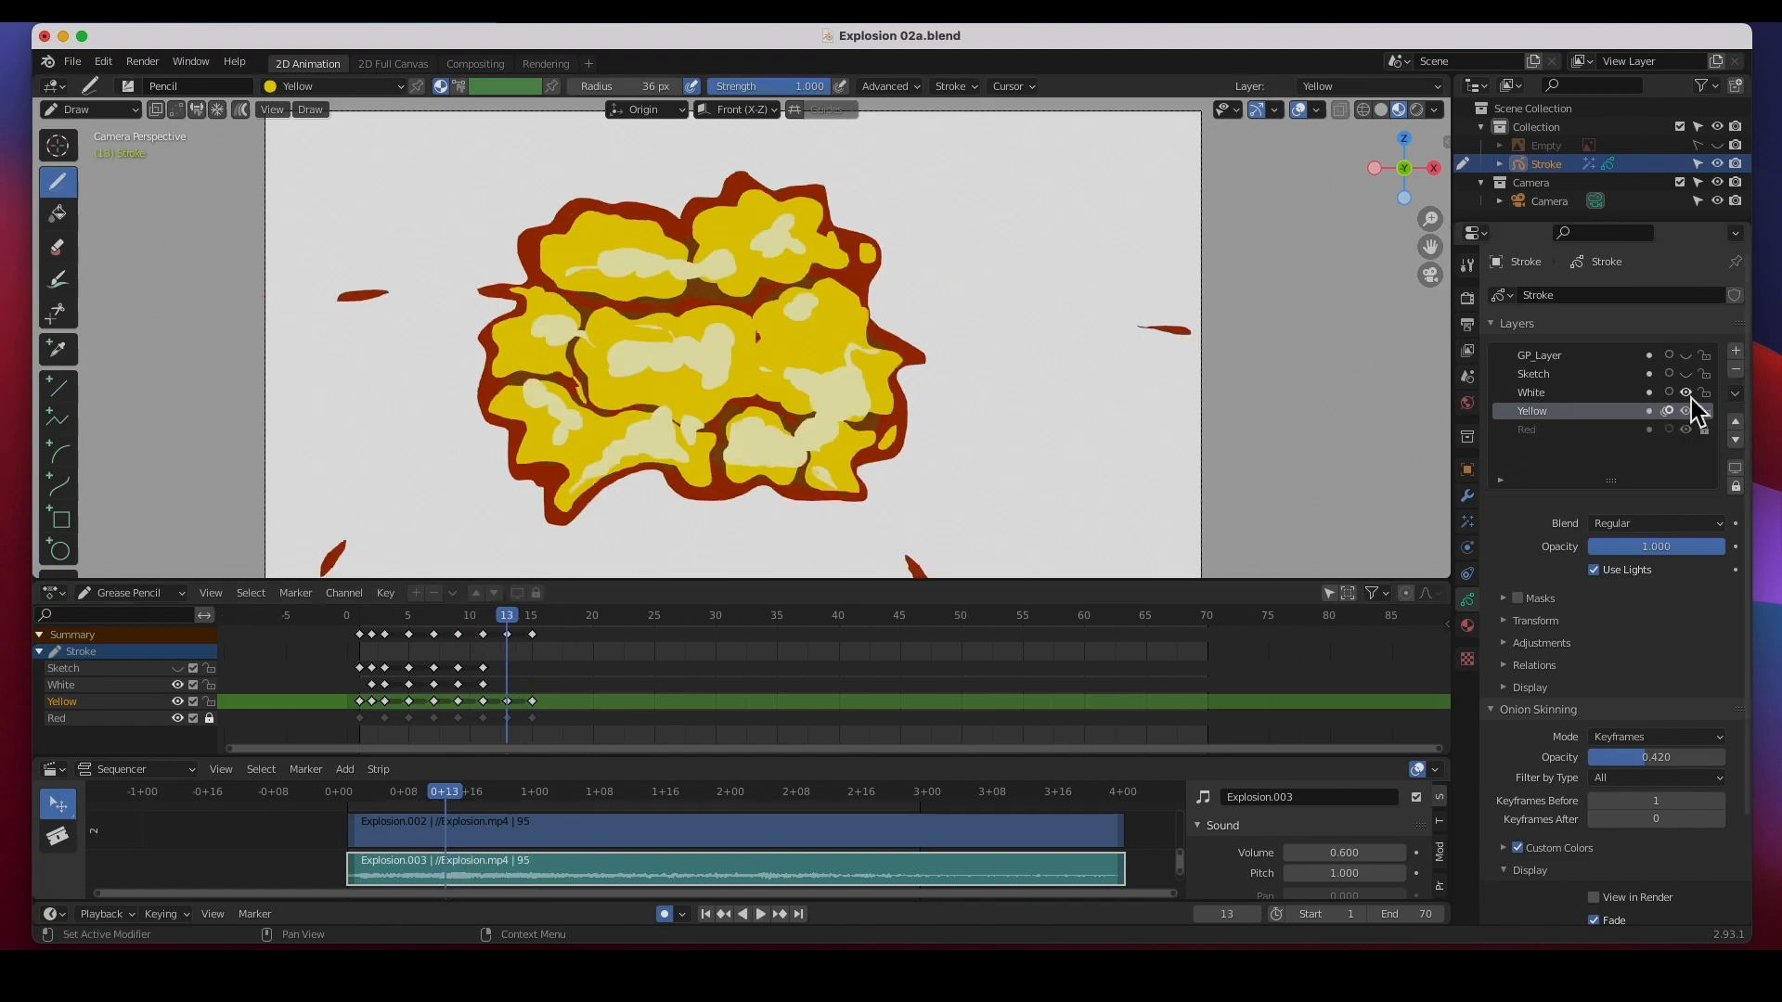
{"action": "mouse_move", "coordinate": [511, 625]}
{"action": "left_mouse_down"}
{"action": "mouse_move", "coordinate": [465, 623]}
{"action": "mouse_move", "coordinate": [512, 624]}
{"action": "left_mouse_up"}
{"action": "scroll", "coordinate": [719, 378], "scroll_direction": "up", "scroll_amount": 2}
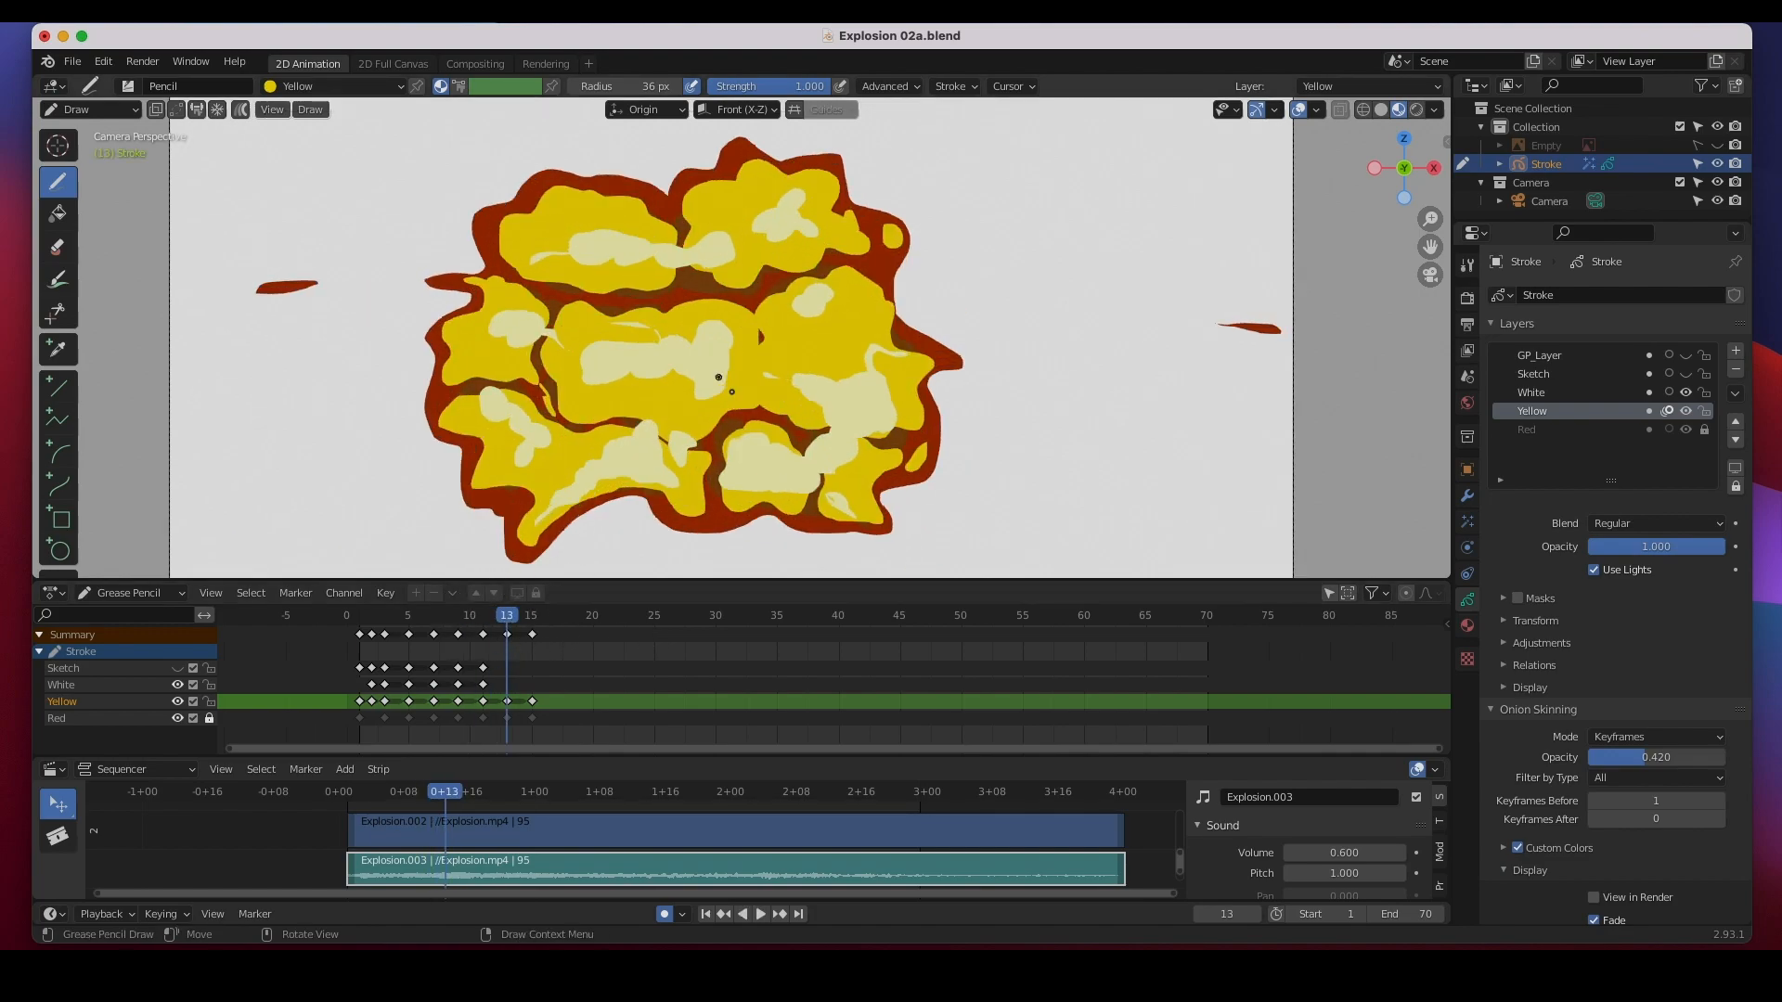
- Choose the White material, make the White layer active with onion skinning on, and lock the Yellow layer while keeping it visible
{"action": "left_click", "coordinate": [398, 86]}
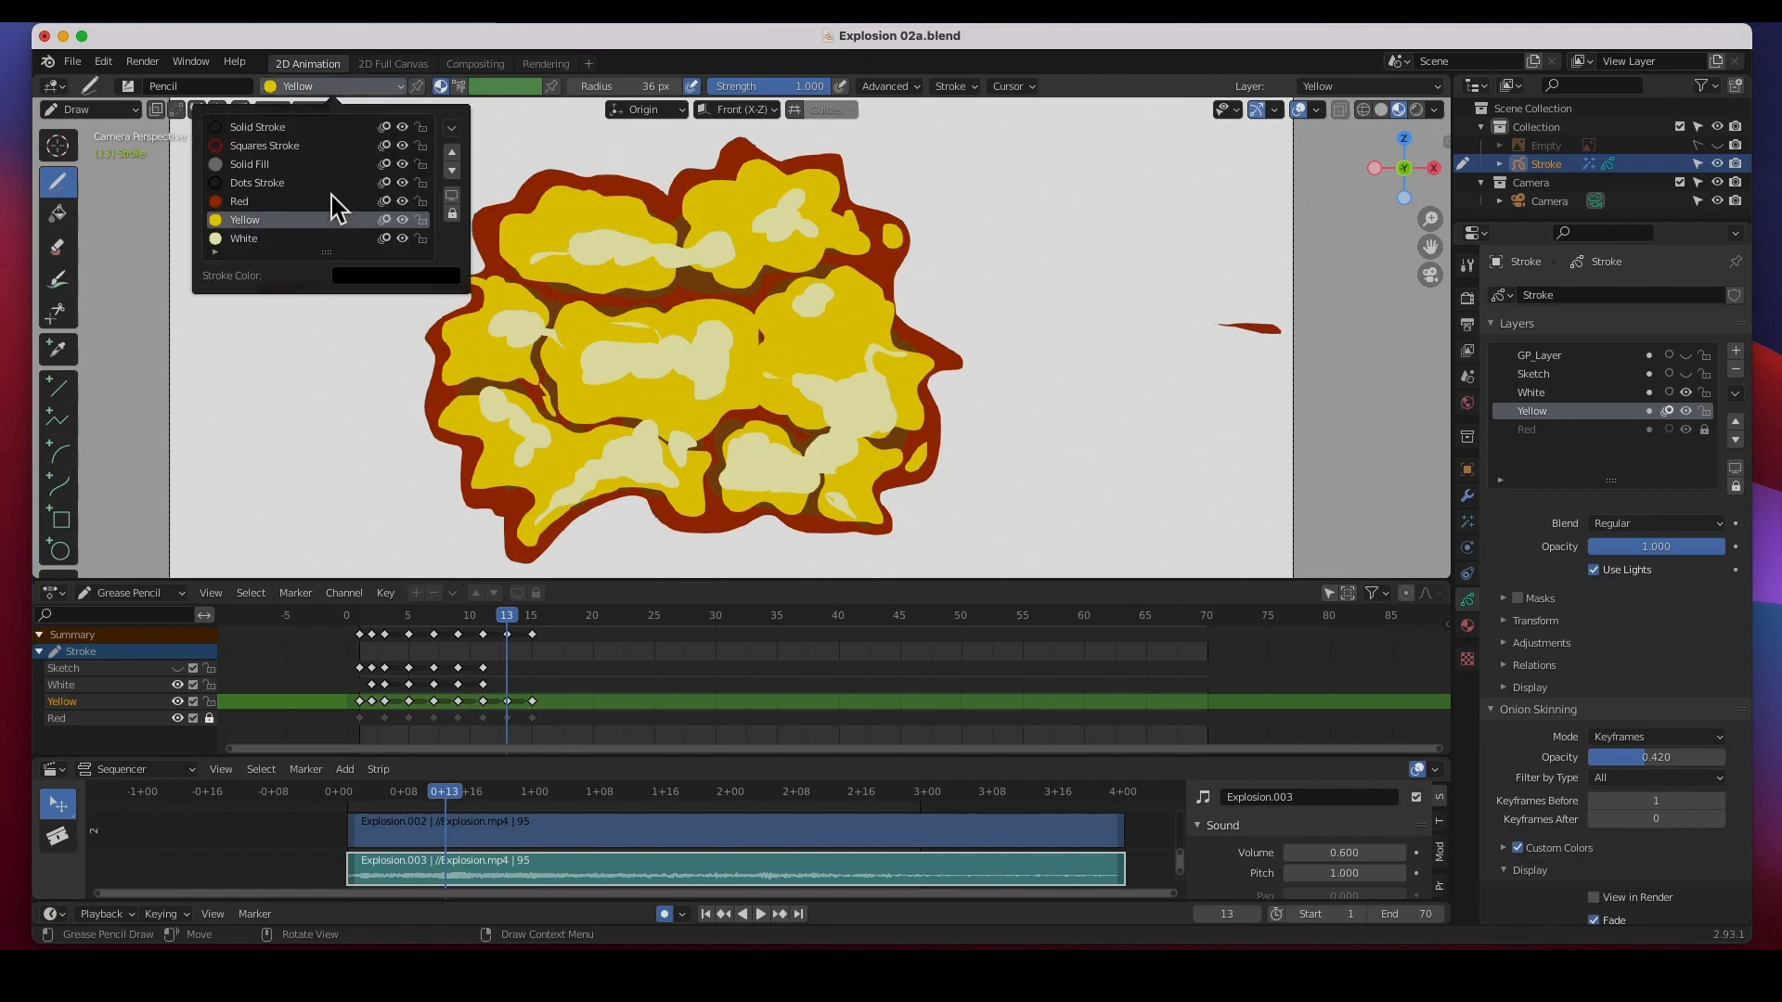
{"action": "left_click", "coordinate": [262, 239]}
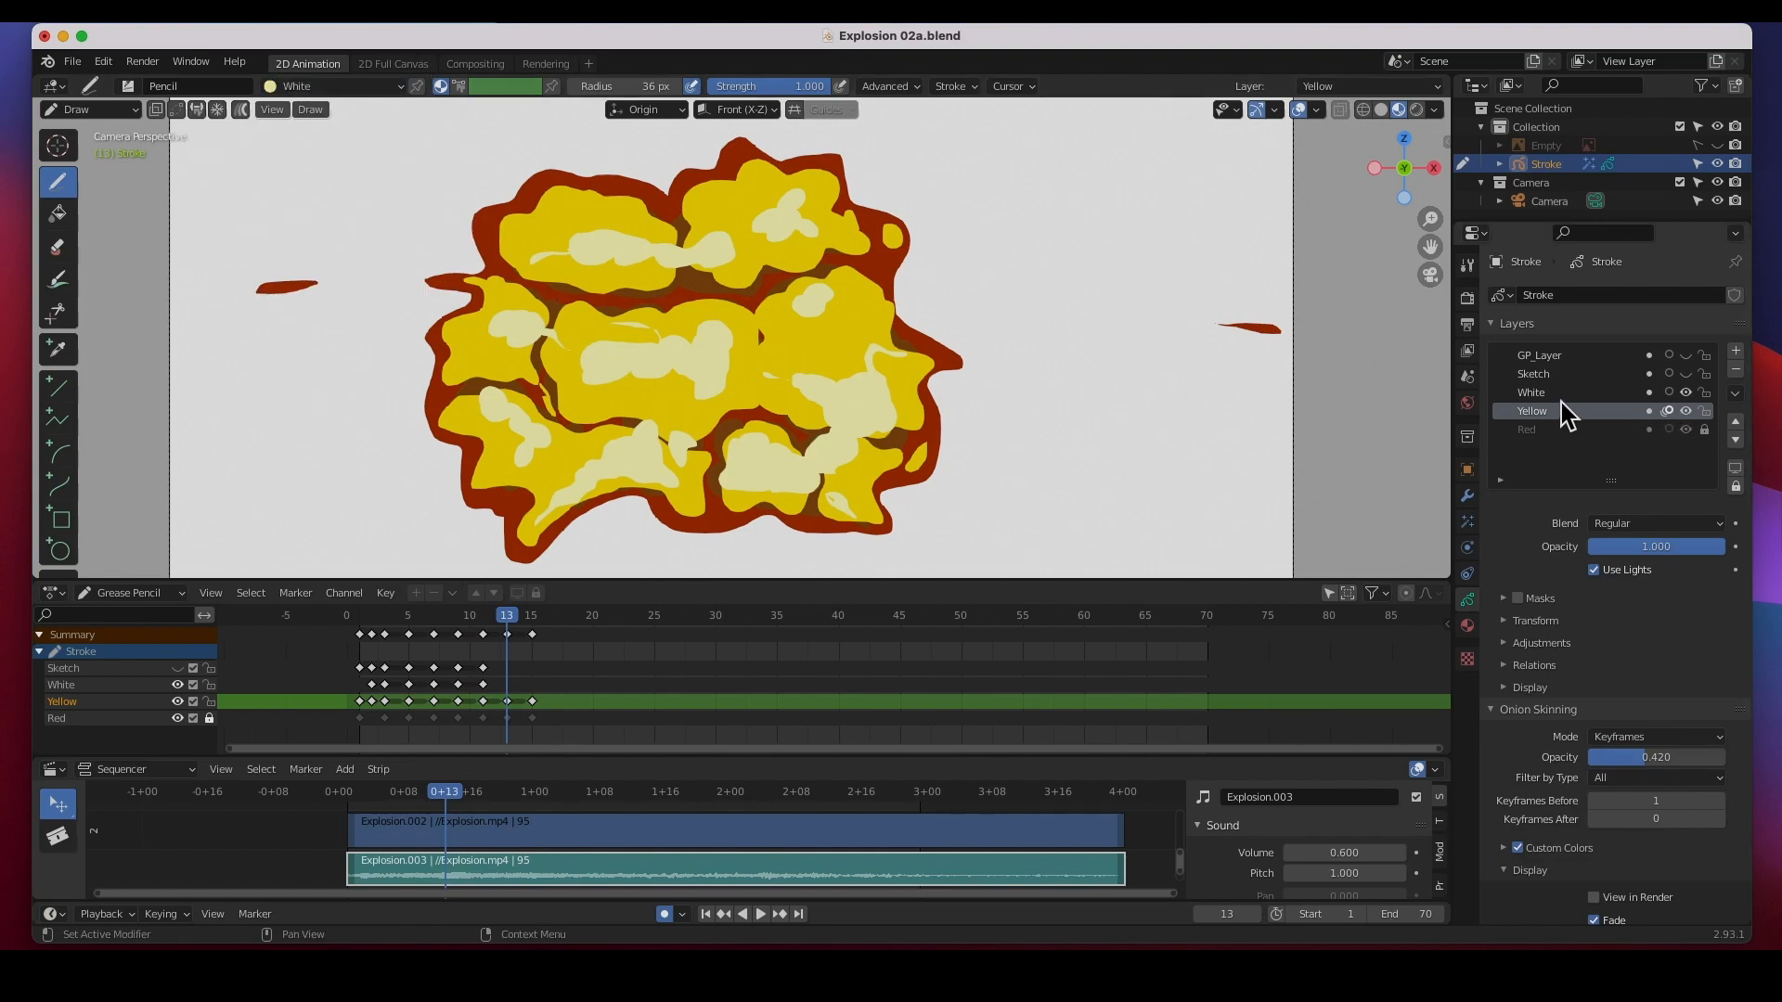
{"action": "left_click", "coordinate": [1541, 393]}
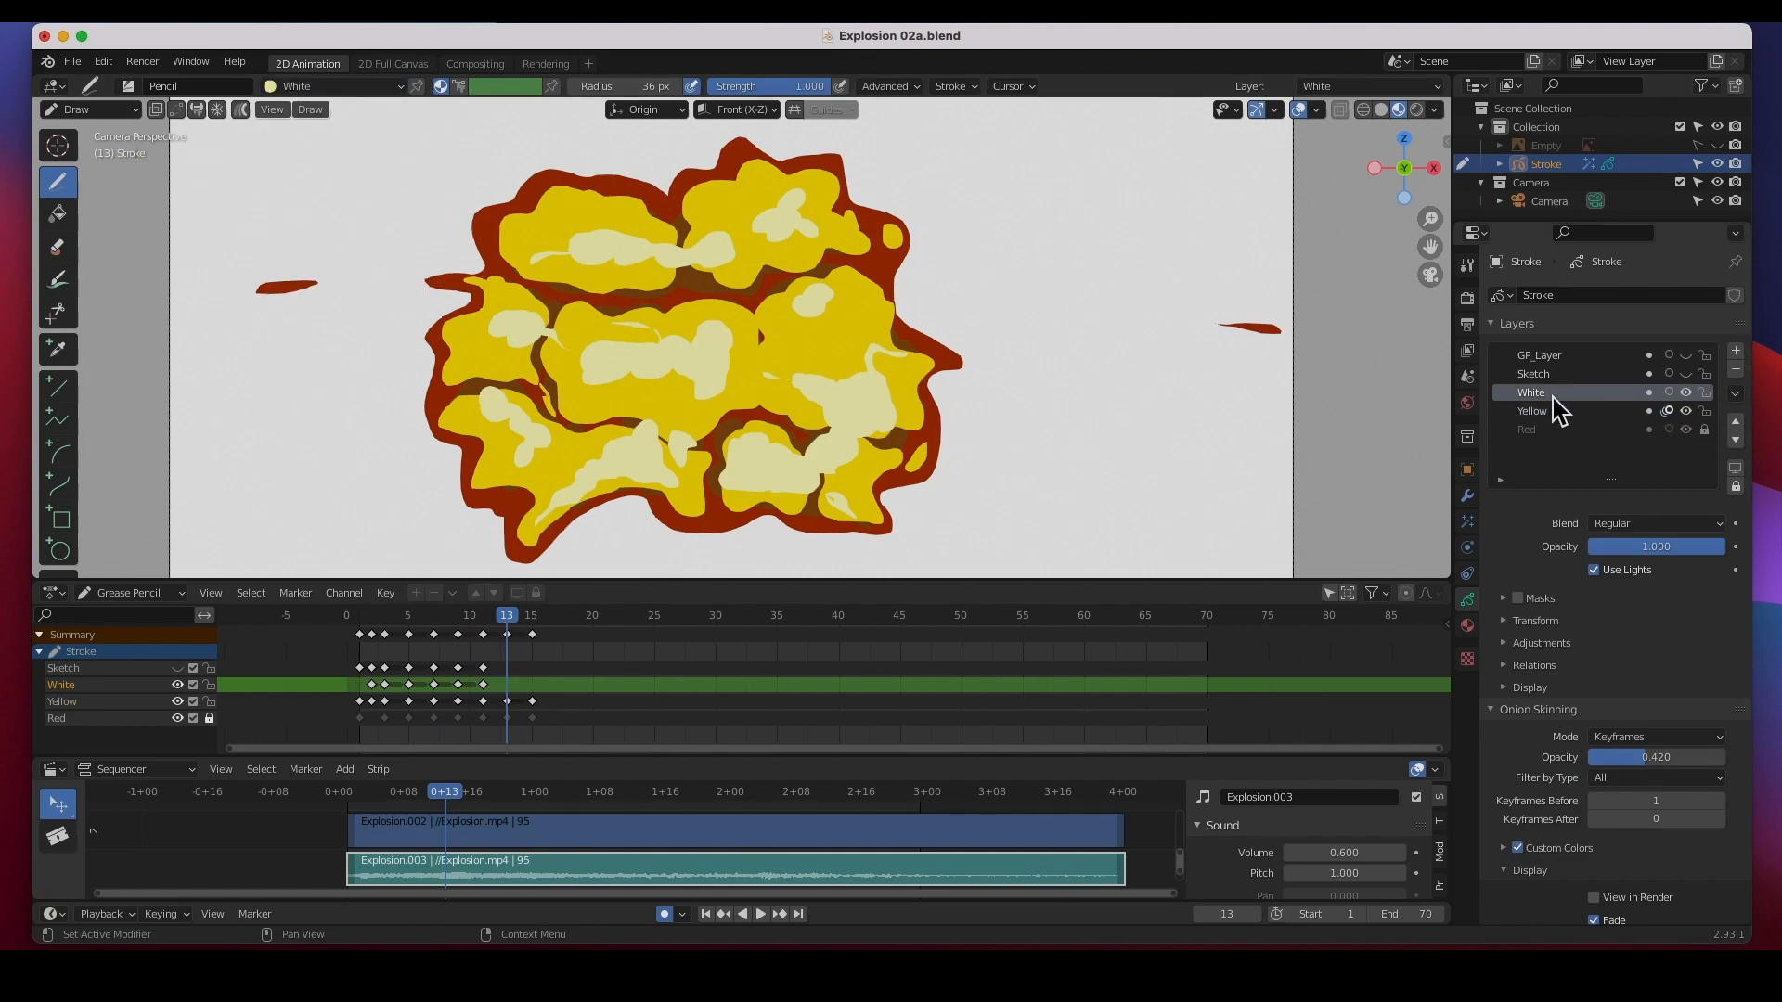
{"action": "left_click", "coordinate": [1686, 411]}
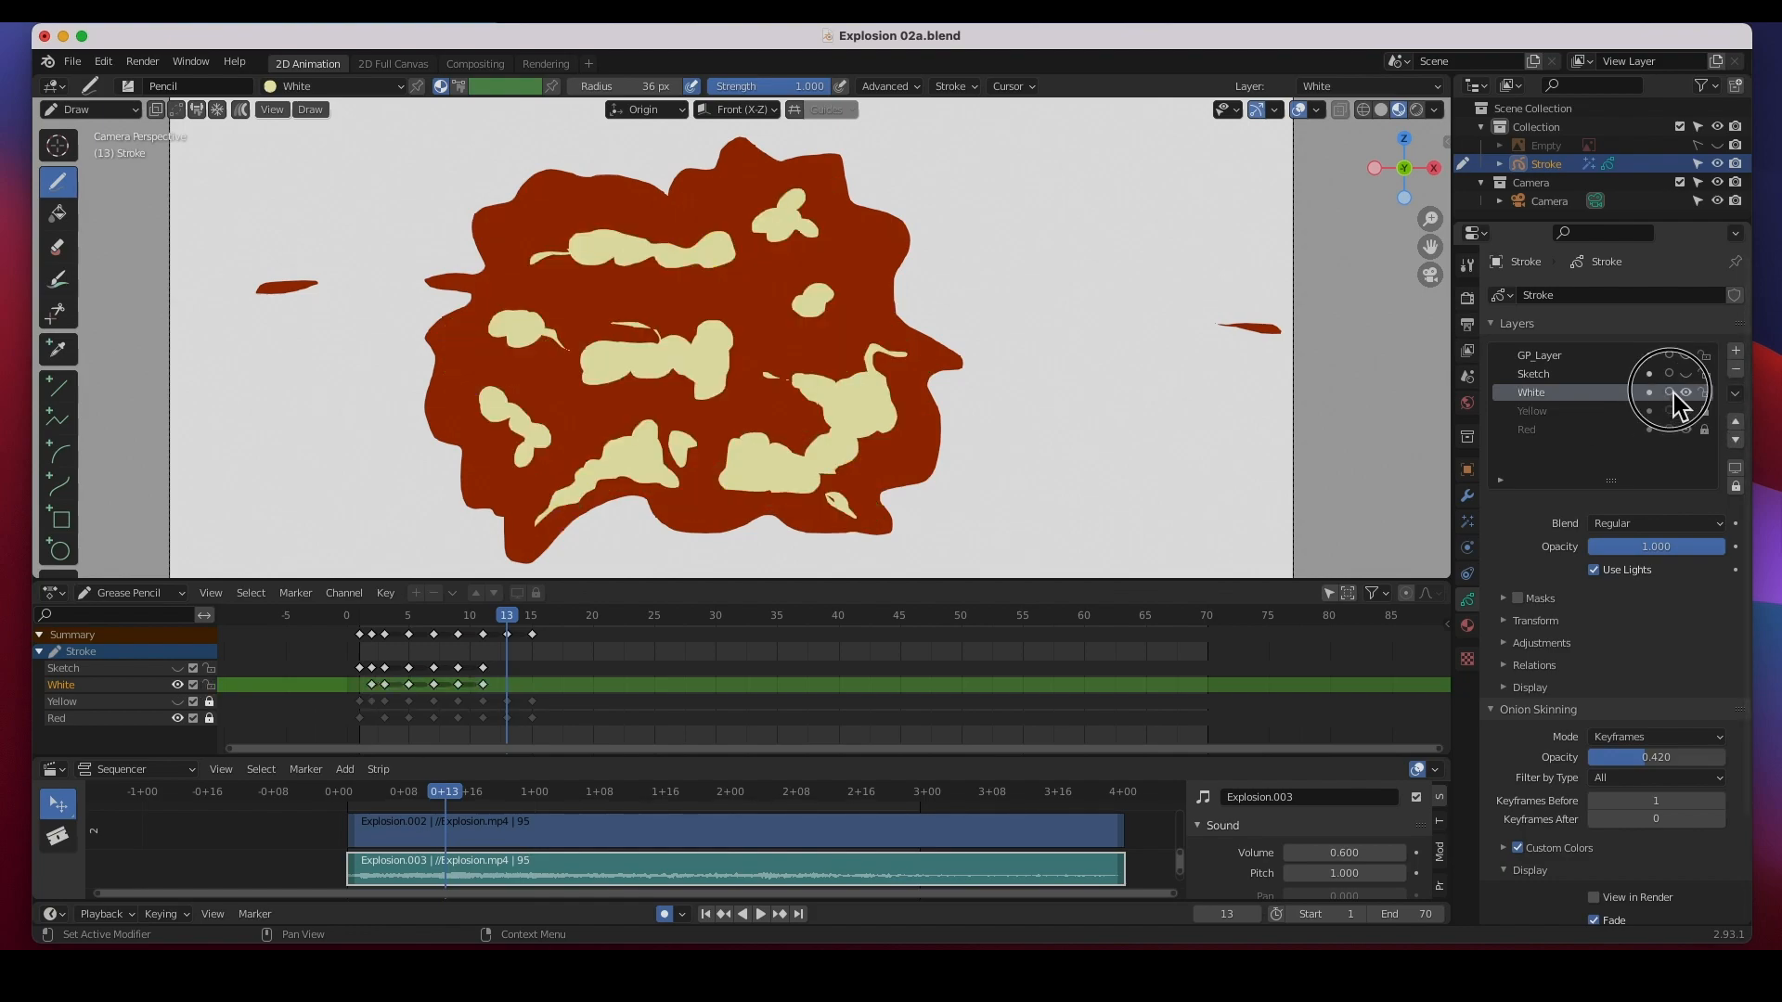
{"action": "left_click", "coordinate": [1688, 412]}
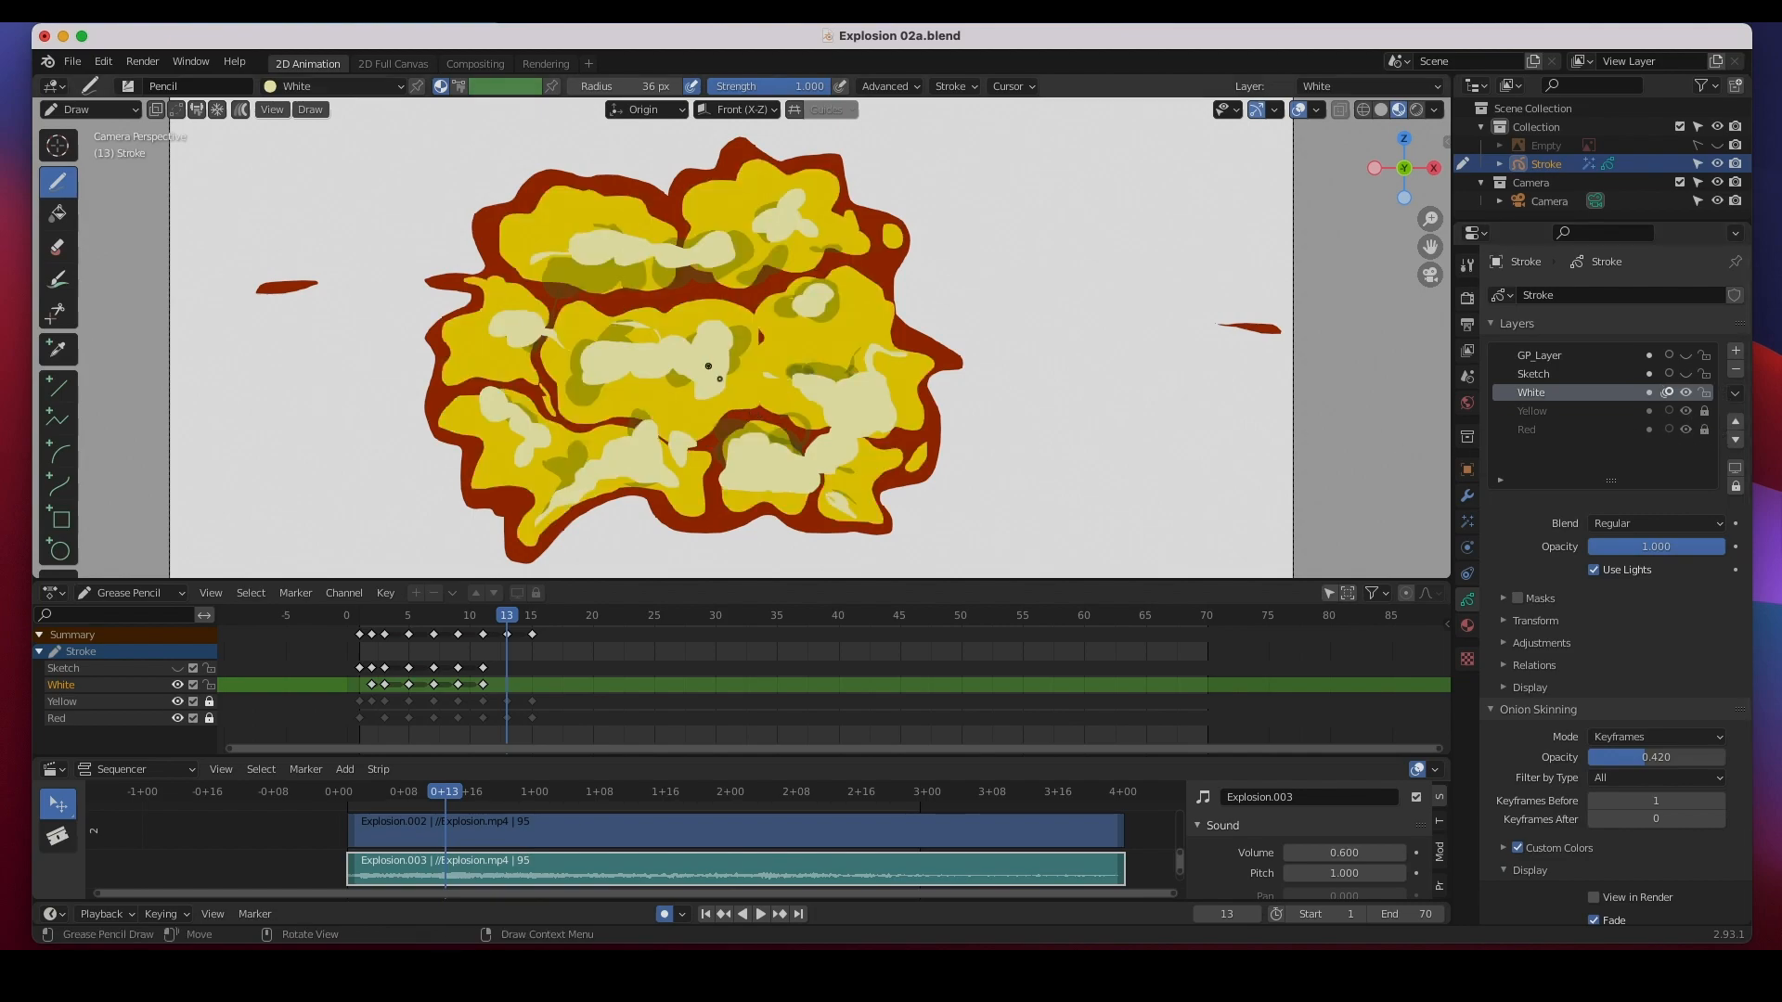
- Draw filled white highlights inside the yellow patches at frame 13, larger than the onion-skin highlights and leaving a yellow rim
{"action": "left_click_drag", "start_coordinate": [692, 352], "coordinate": [706, 365]}
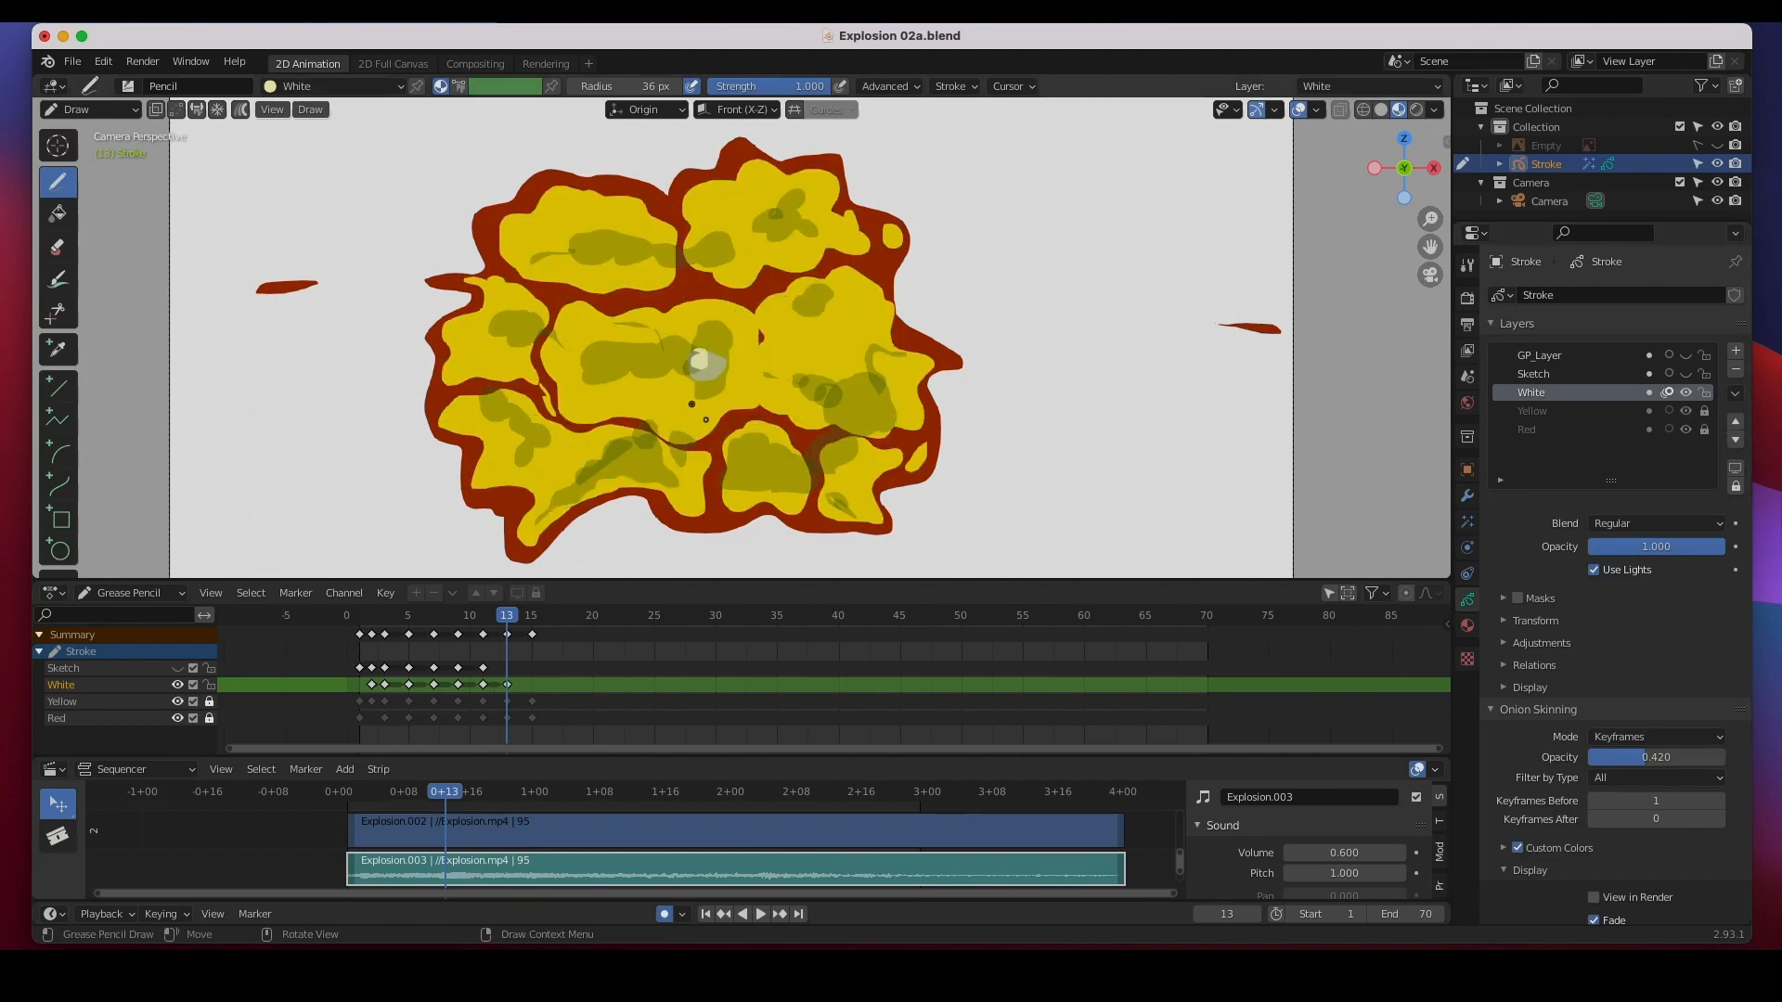
{"action": "mouse_move", "coordinate": [759, 370]}
{"action": "left_mouse_down"}
{"action": "mouse_move", "coordinate": [720, 321]}
{"action": "mouse_move", "coordinate": [637, 323]}
{"action": "mouse_move", "coordinate": [580, 369]}
{"action": "mouse_move", "coordinate": [577, 398]}
{"action": "mouse_move", "coordinate": [687, 437]}
{"action": "mouse_move", "coordinate": [750, 362]}
{"action": "mouse_move", "coordinate": [748, 332]}
{"action": "mouse_move", "coordinate": [795, 409]}
{"action": "mouse_move", "coordinate": [891, 411]}
{"action": "mouse_move", "coordinate": [911, 374]}
{"action": "mouse_move", "coordinate": [848, 278]}
{"action": "mouse_move", "coordinate": [784, 315]}
{"action": "mouse_move", "coordinate": [776, 380]}
{"action": "left_mouse_up"}
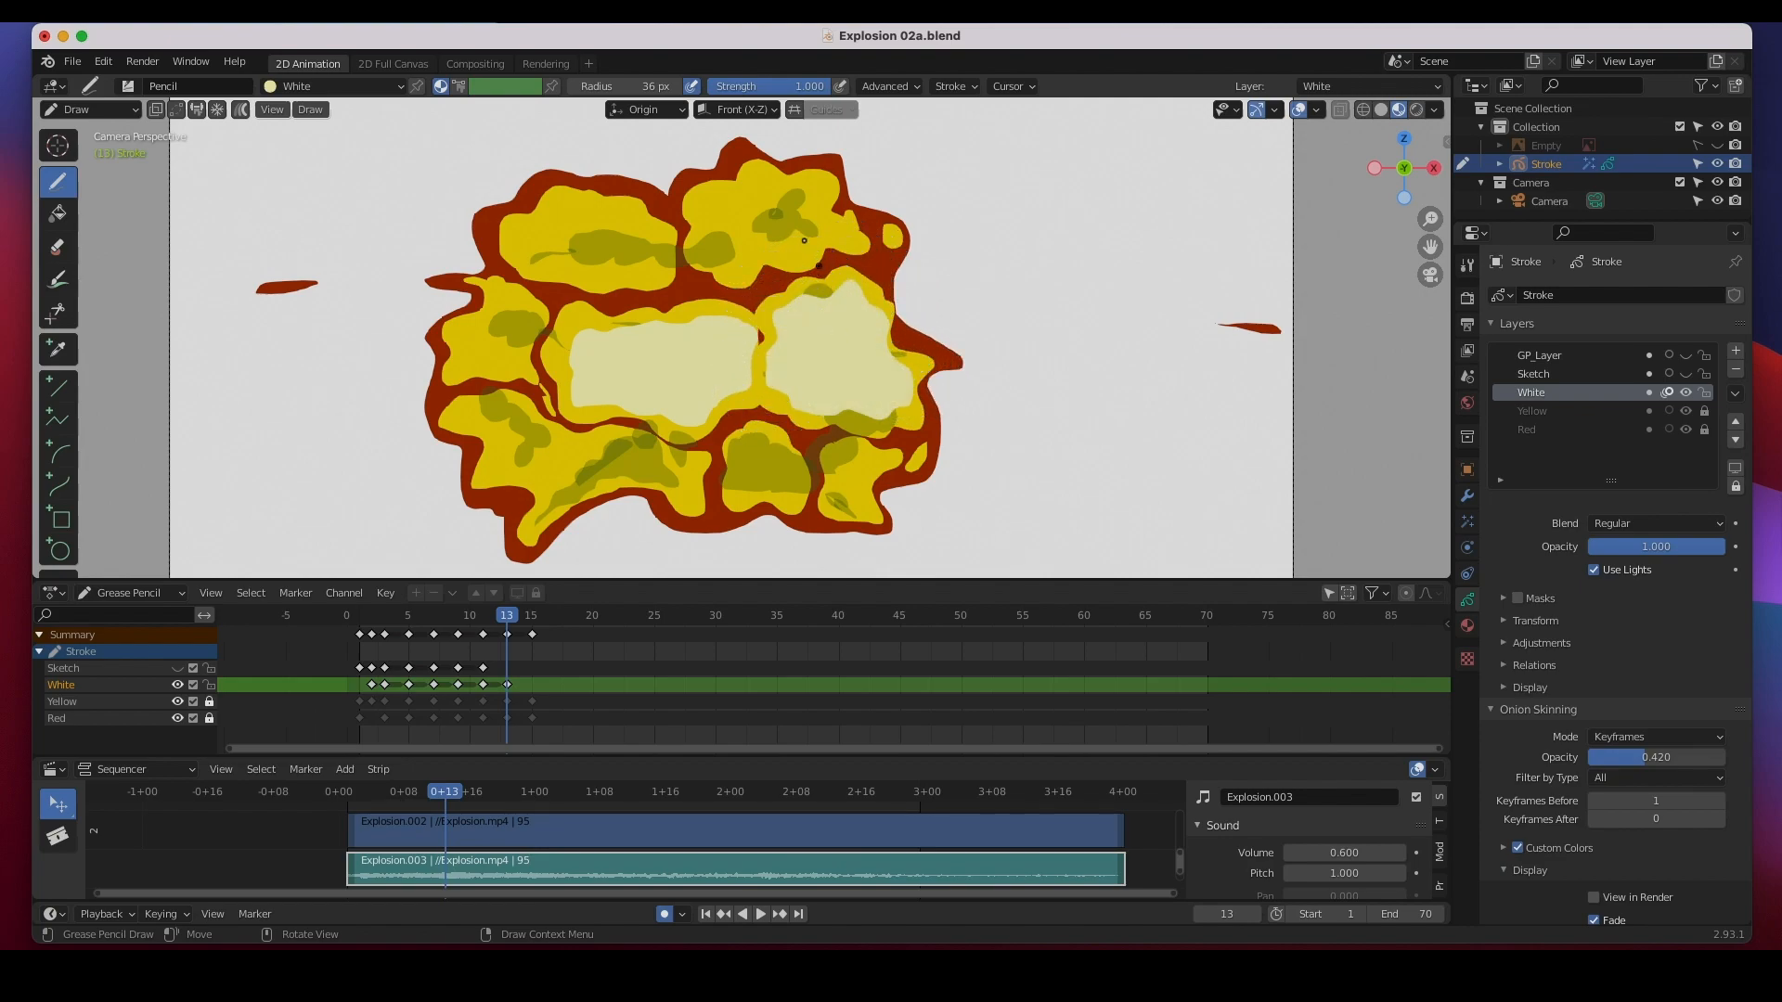
{"action": "mouse_move", "coordinate": [703, 231]}
{"action": "left_mouse_down"}
{"action": "mouse_move", "coordinate": [716, 255]}
{"action": "mouse_move", "coordinate": [860, 227]}
{"action": "mouse_move", "coordinate": [827, 183]}
{"action": "mouse_move", "coordinate": [803, 200]}
{"action": "mouse_move", "coordinate": [767, 179]}
{"action": "mouse_move", "coordinate": [715, 199]}
{"action": "mouse_move", "coordinate": [707, 261]}
{"action": "mouse_move", "coordinate": [616, 219]}
{"action": "mouse_move", "coordinate": [529, 247]}
{"action": "mouse_move", "coordinate": [673, 247]}
{"action": "mouse_move", "coordinate": [507, 326]}
{"action": "mouse_move", "coordinate": [557, 333]}
{"action": "left_mouse_up"}
{"action": "mouse_move", "coordinate": [492, 421]}
{"action": "left_mouse_down"}
{"action": "mouse_move", "coordinate": [545, 505]}
{"action": "mouse_move", "coordinate": [601, 446]}
{"action": "mouse_move", "coordinate": [697, 501]}
{"action": "left_mouse_up"}
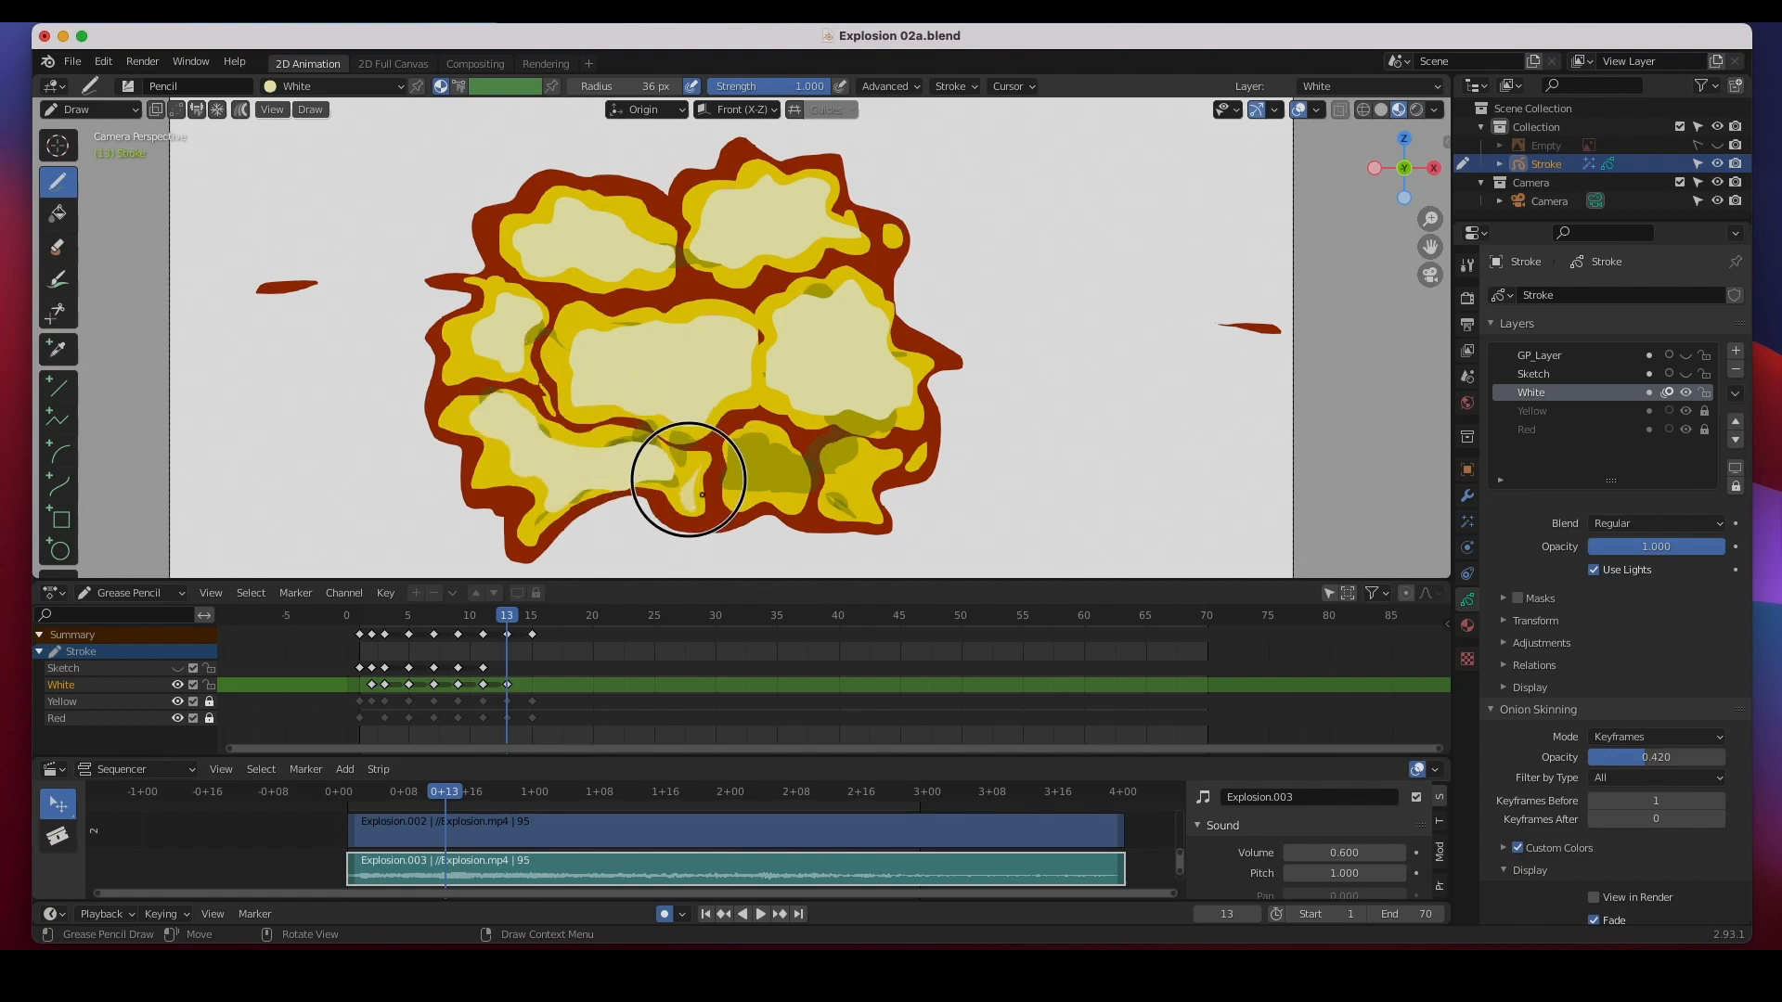
{"action": "mouse_move", "coordinate": [763, 437]}
{"action": "left_mouse_down"}
{"action": "mouse_move", "coordinate": [835, 482]}
{"action": "mouse_move", "coordinate": [882, 464]}
{"action": "mouse_move", "coordinate": [853, 451]}
{"action": "left_mouse_up"}
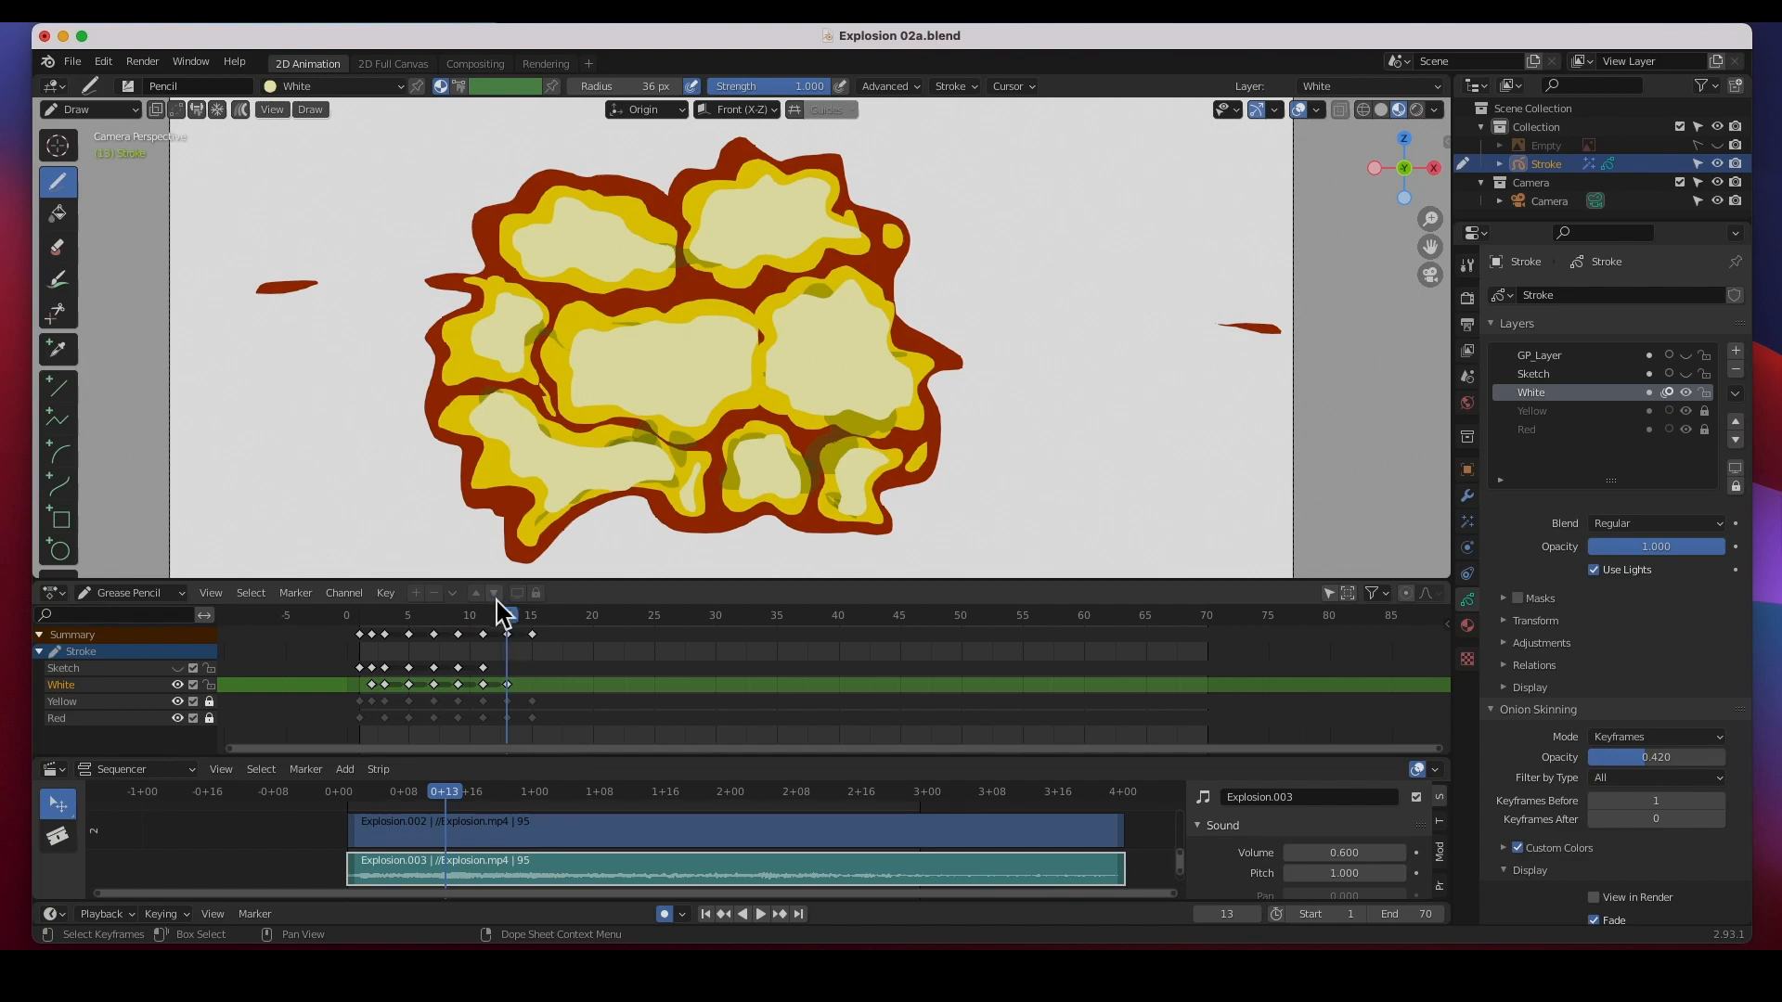
- Scrub ahead to frame 47, then open the recent file Explosion 02.blend
{"action": "mouse_move", "coordinate": [517, 632]}
{"action": "left_mouse_down"}
{"action": "mouse_move", "coordinate": [460, 620]}
{"action": "mouse_move", "coordinate": [538, 631]}
{"action": "mouse_move", "coordinate": [421, 626]}
{"action": "mouse_move", "coordinate": [931, 634]}
{"action": "left_mouse_up"}
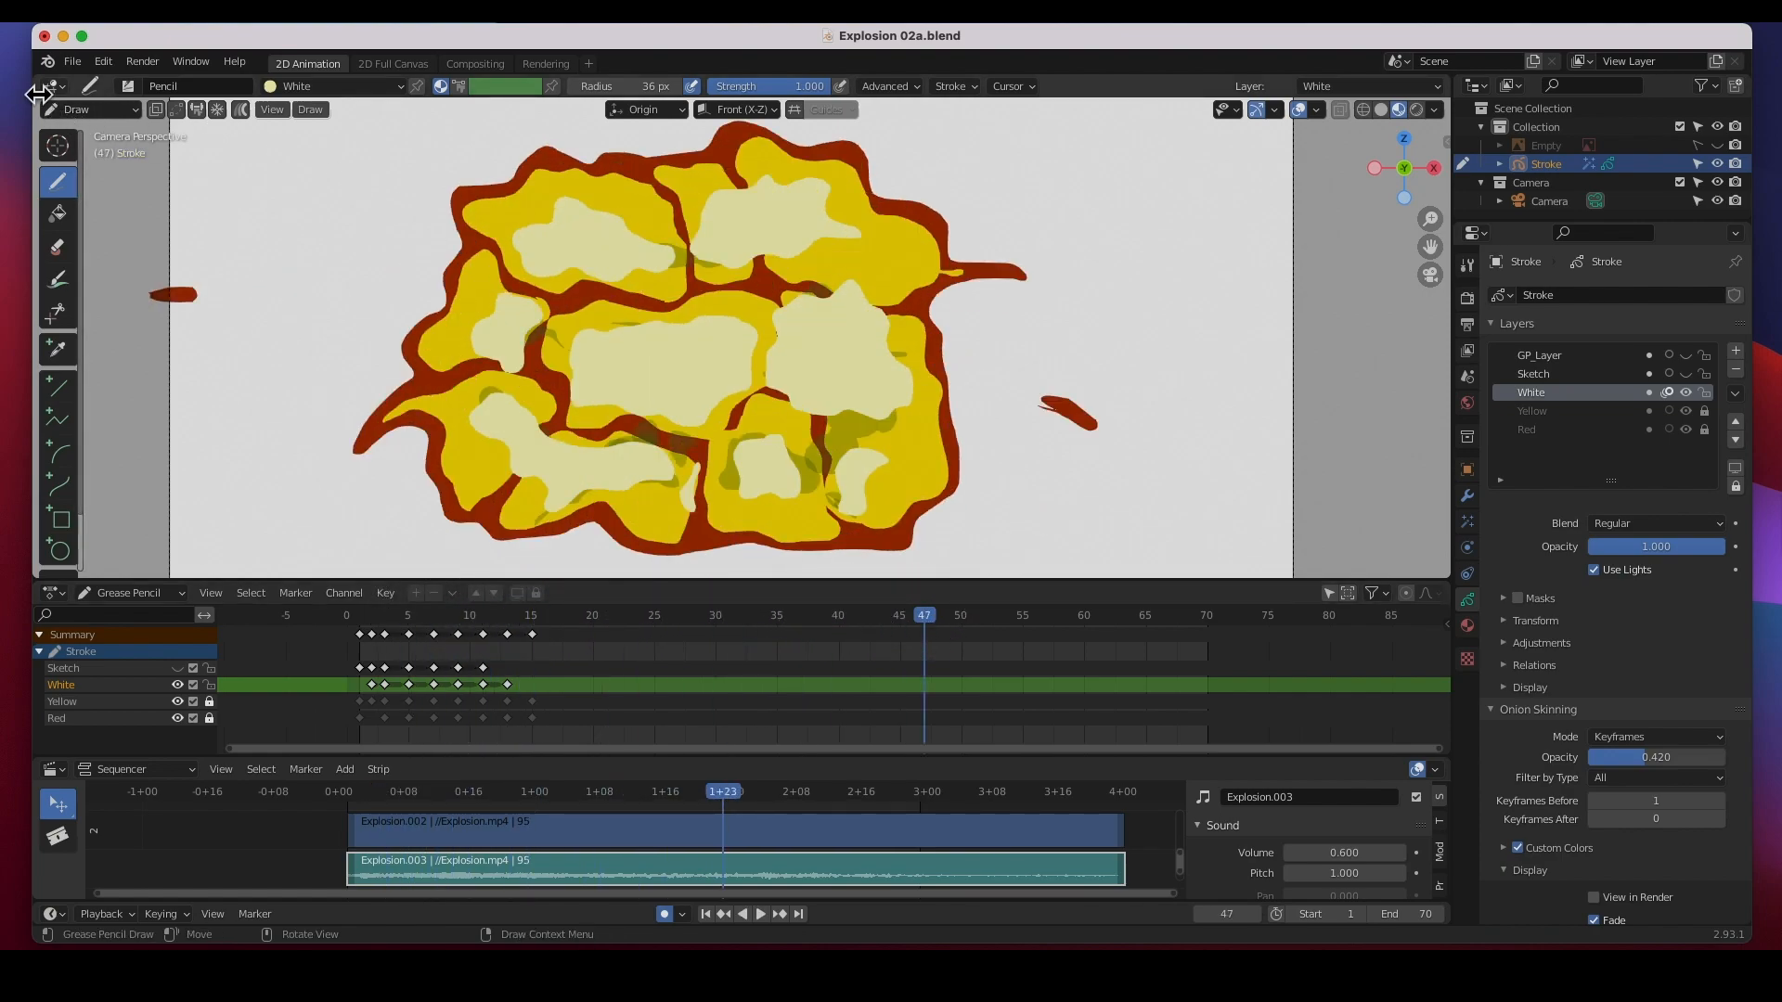
{"action": "left_click", "coordinate": [73, 63]}
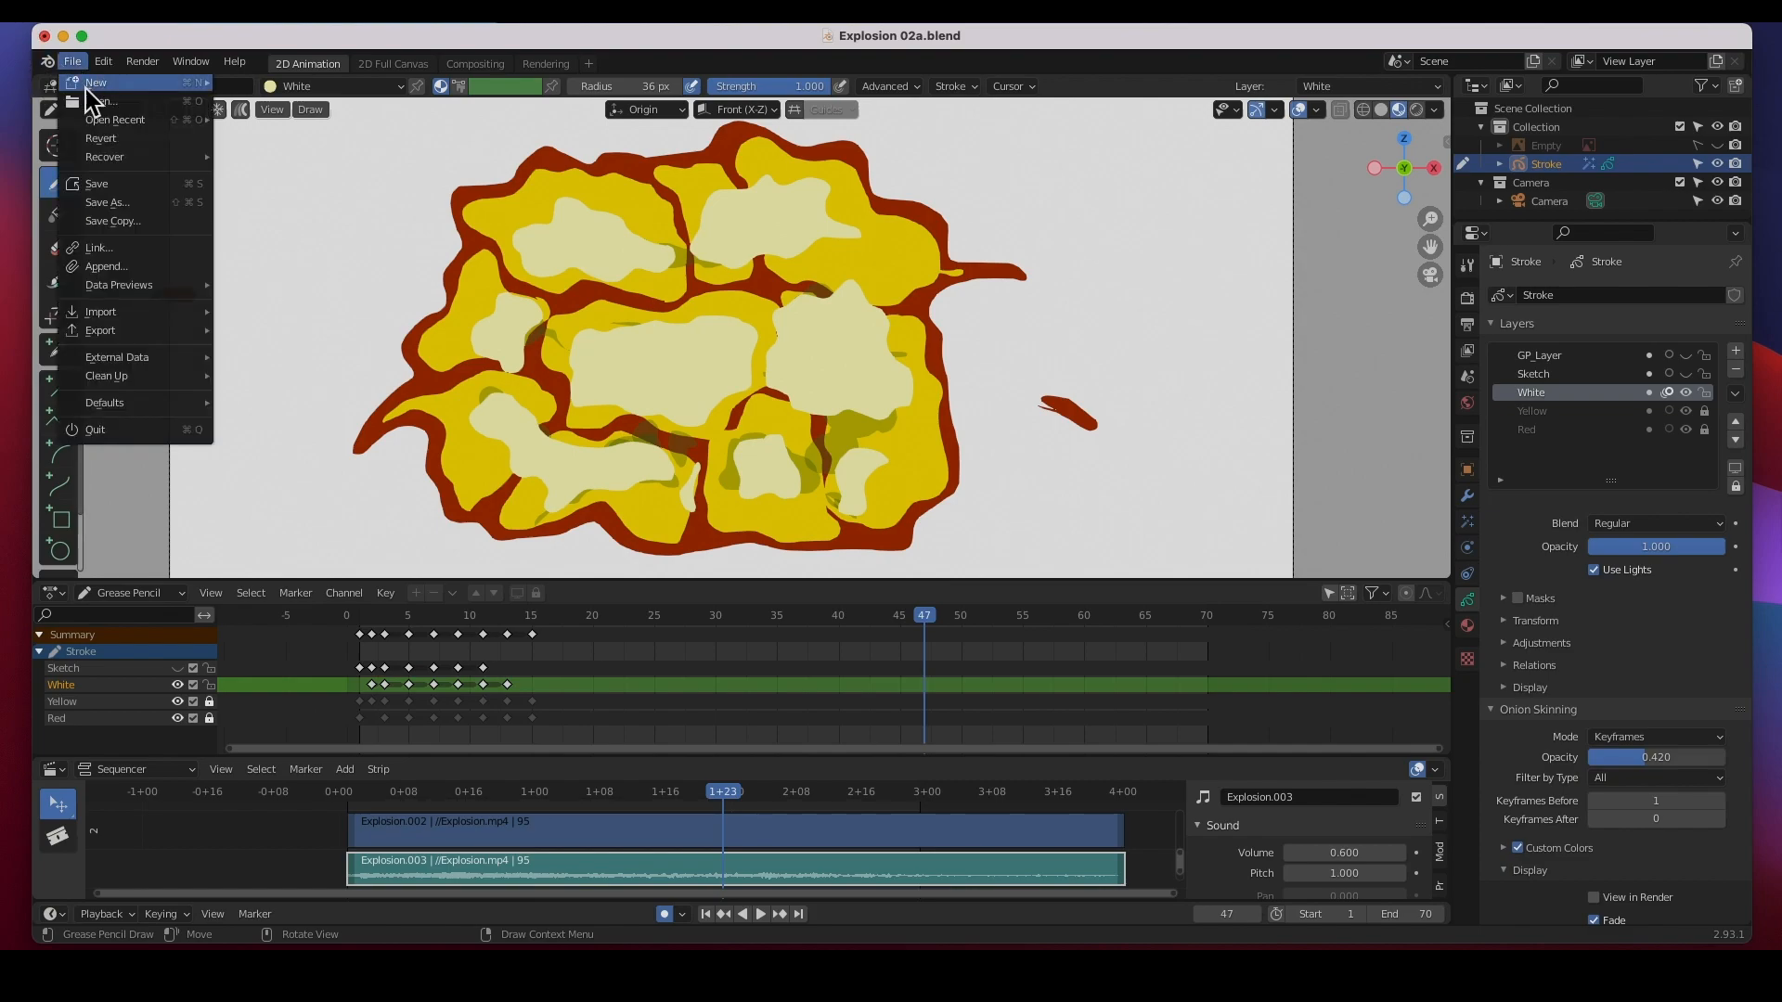
{"action": "mouse_move", "coordinate": [93, 121]}
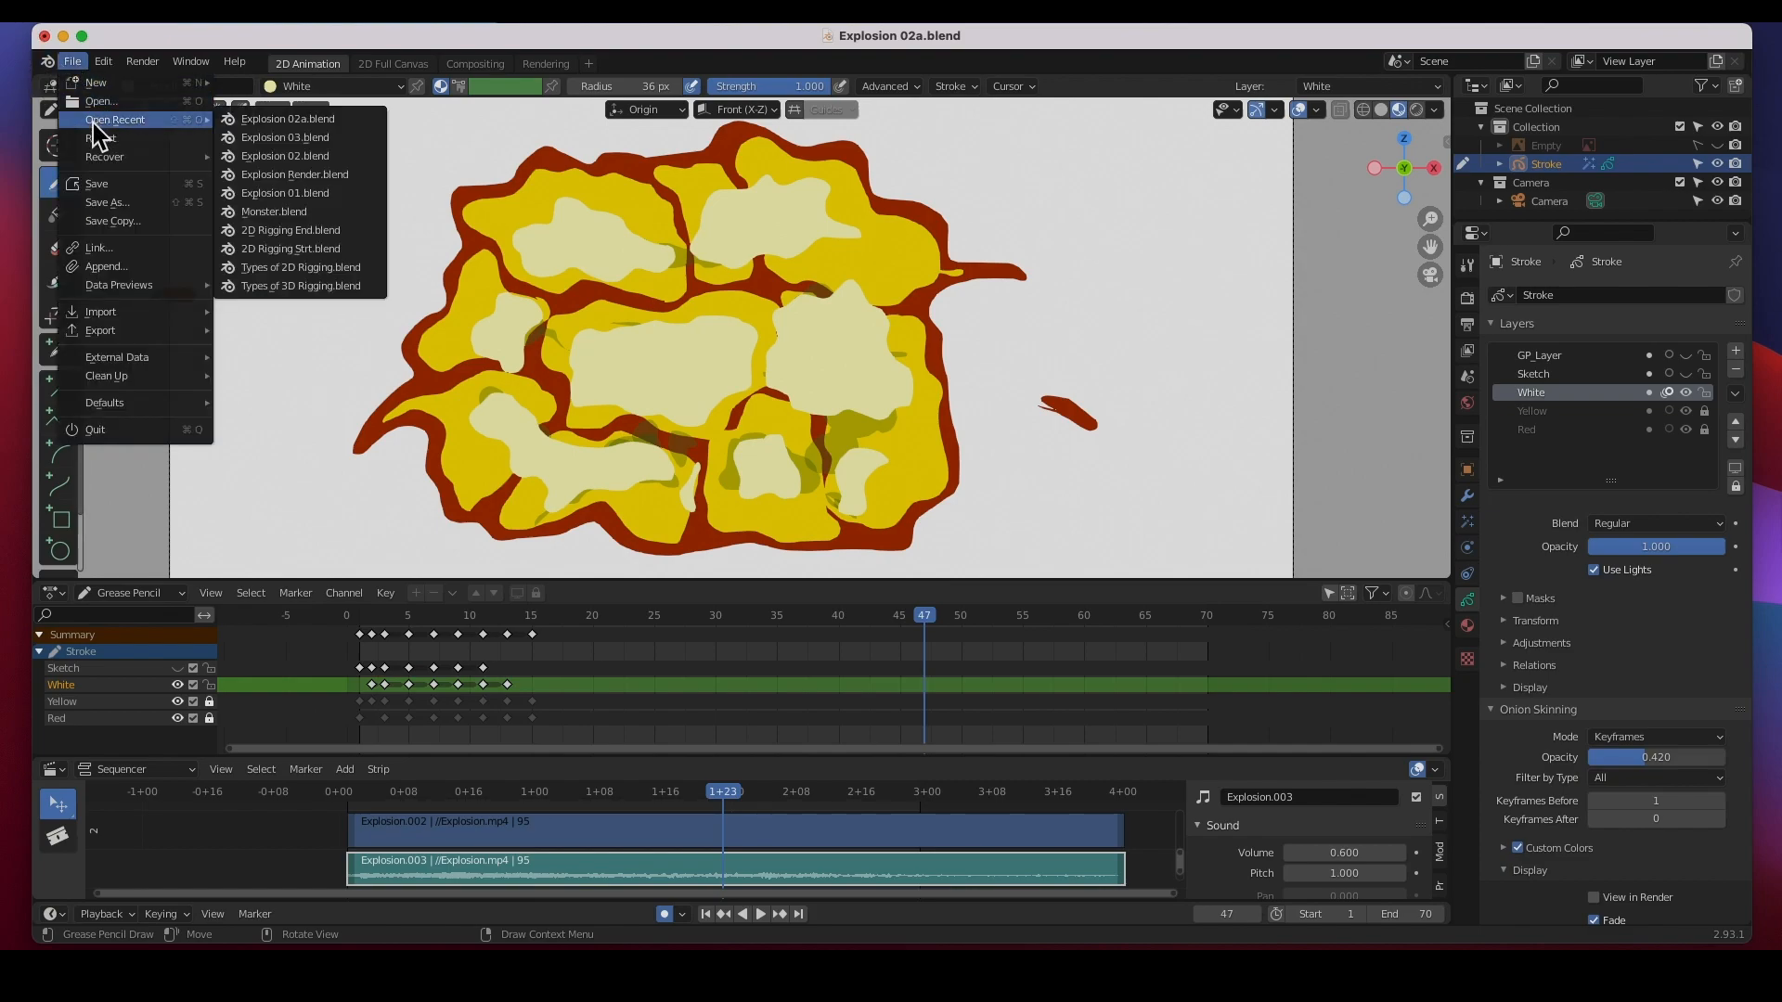
{"action": "left_click", "coordinate": [279, 156]}
- Review the complete explosion animation by scrubbing through it, checking frame 51, and playing it from near the start
{"action": "left_click_drag", "start_coordinate": [470, 658], "coordinate": [617, 692]}
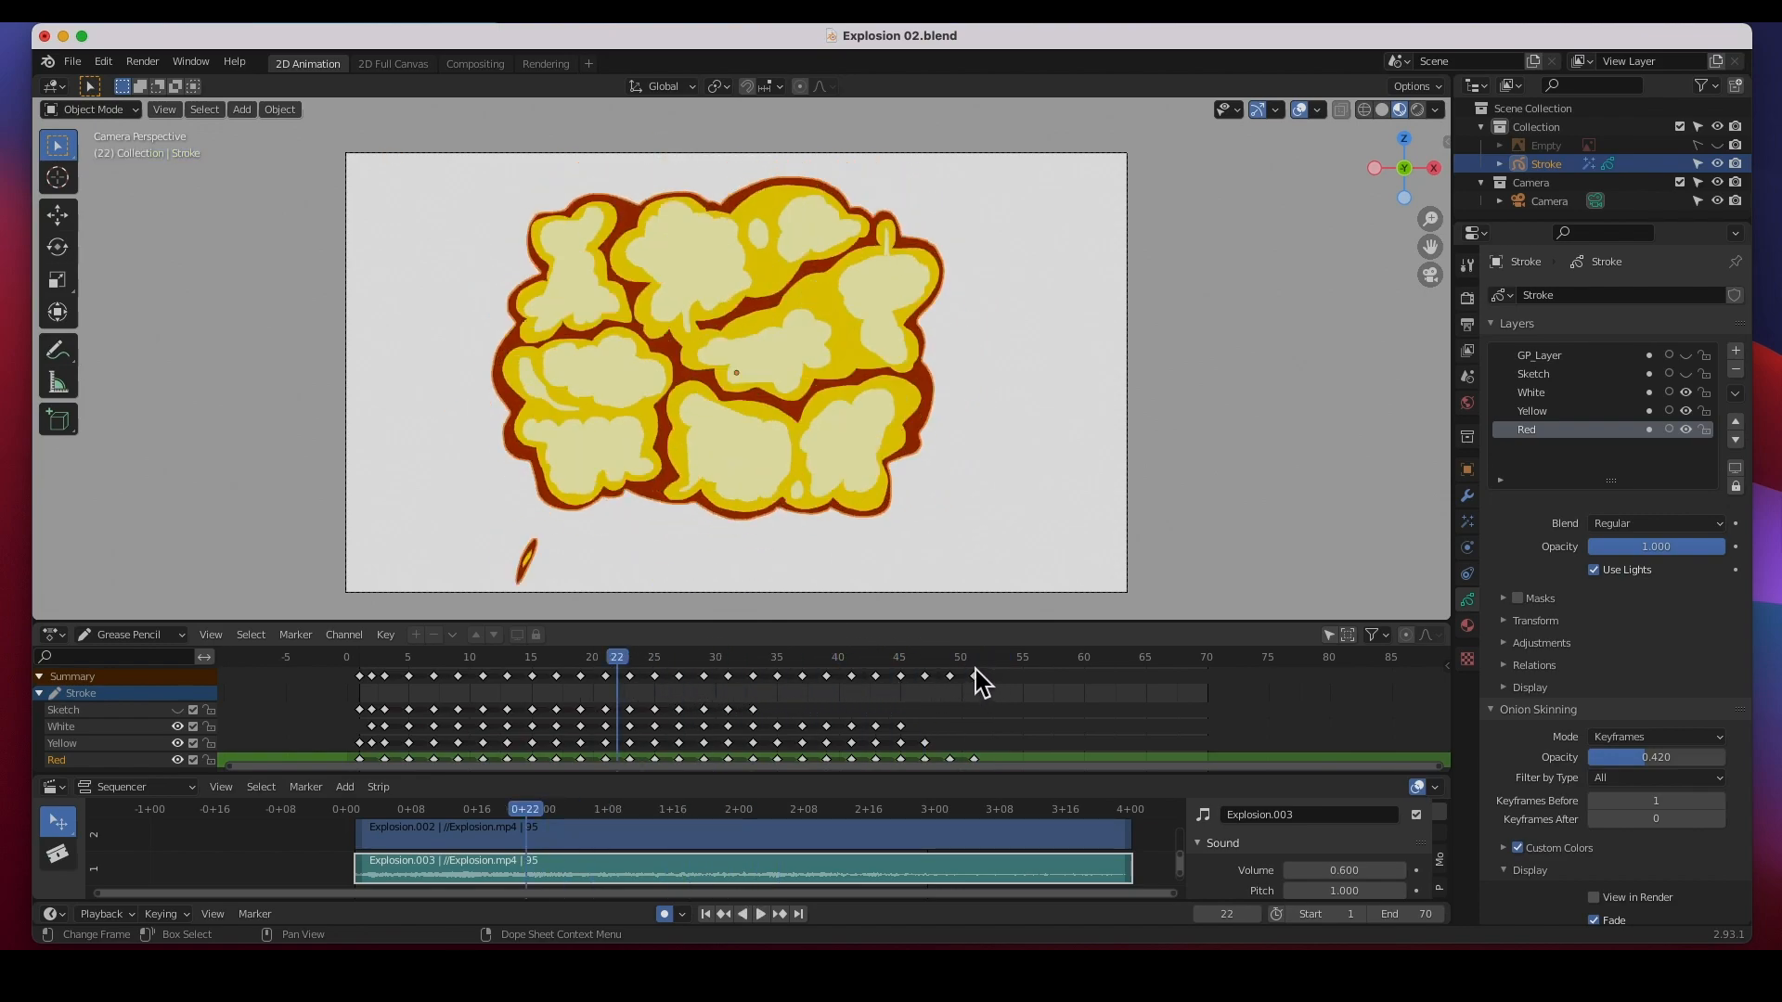
{"action": "left_click", "coordinate": [977, 669]}
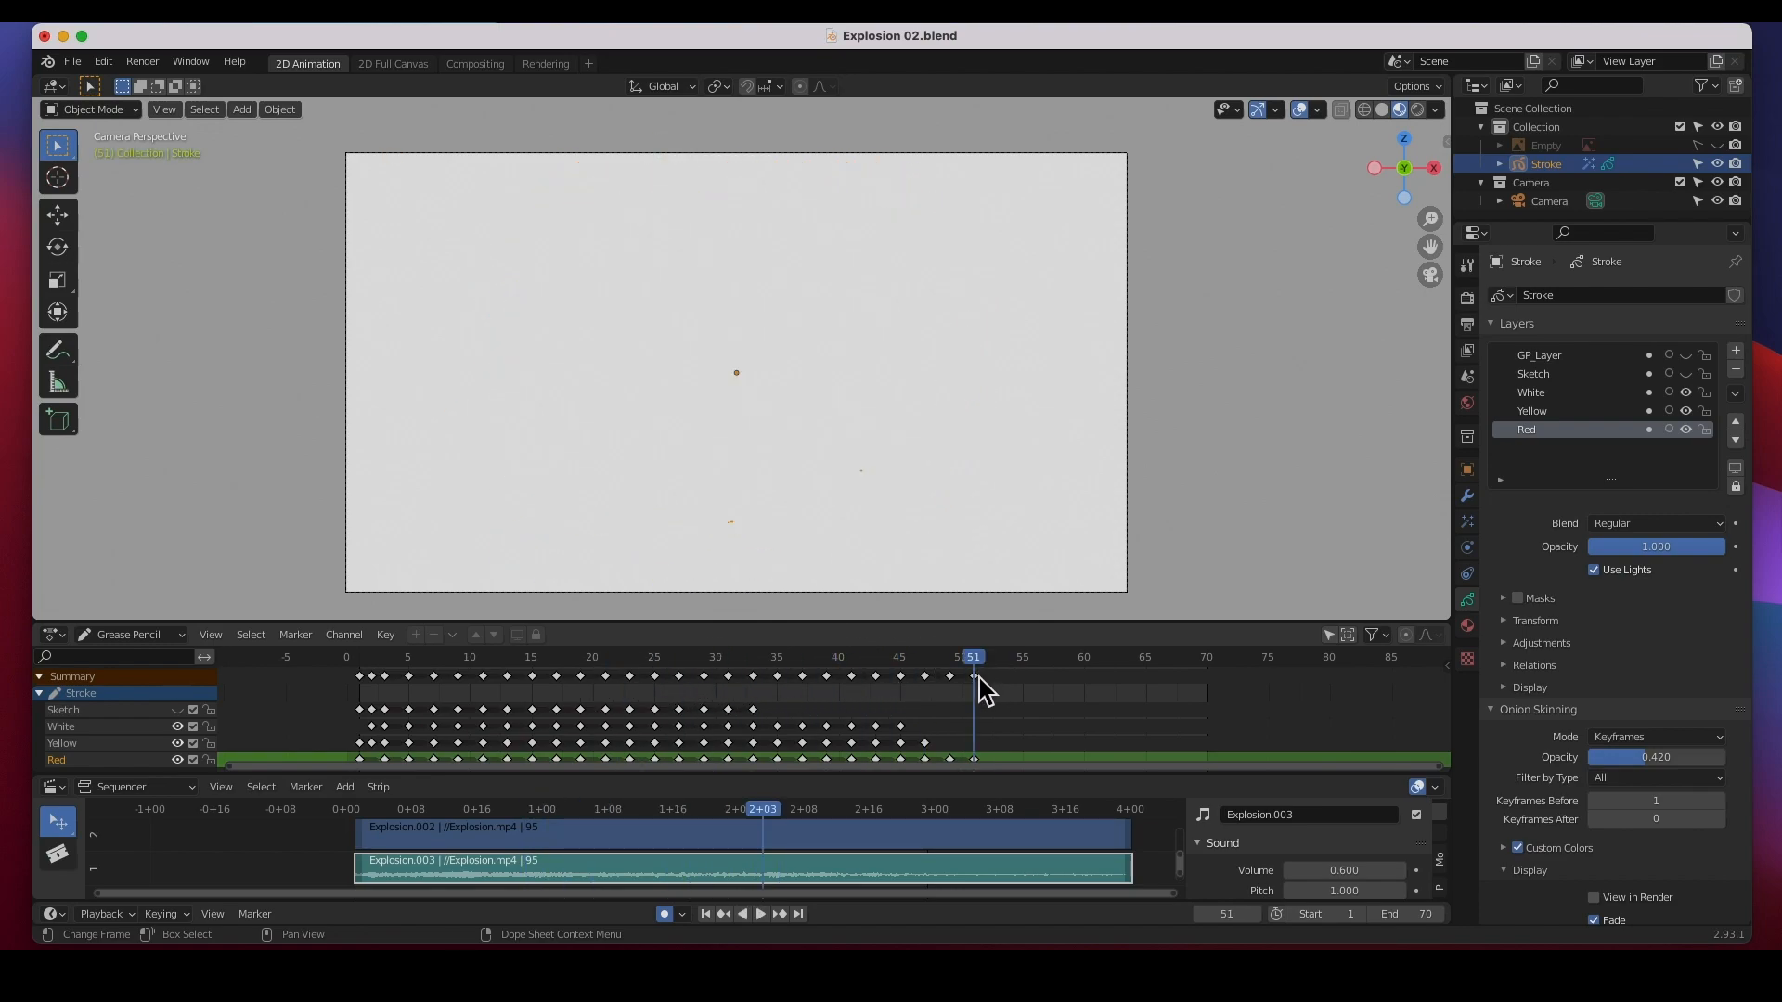
{"action": "left_click", "coordinate": [371, 675]}
{"action": "key", "text": "space"}
- Go to frame 18 and hide the White and Yellow layers, leaving only the red fill on display
{"action": "left_click_drag", "start_coordinate": [917, 667], "coordinate": [569, 675]}
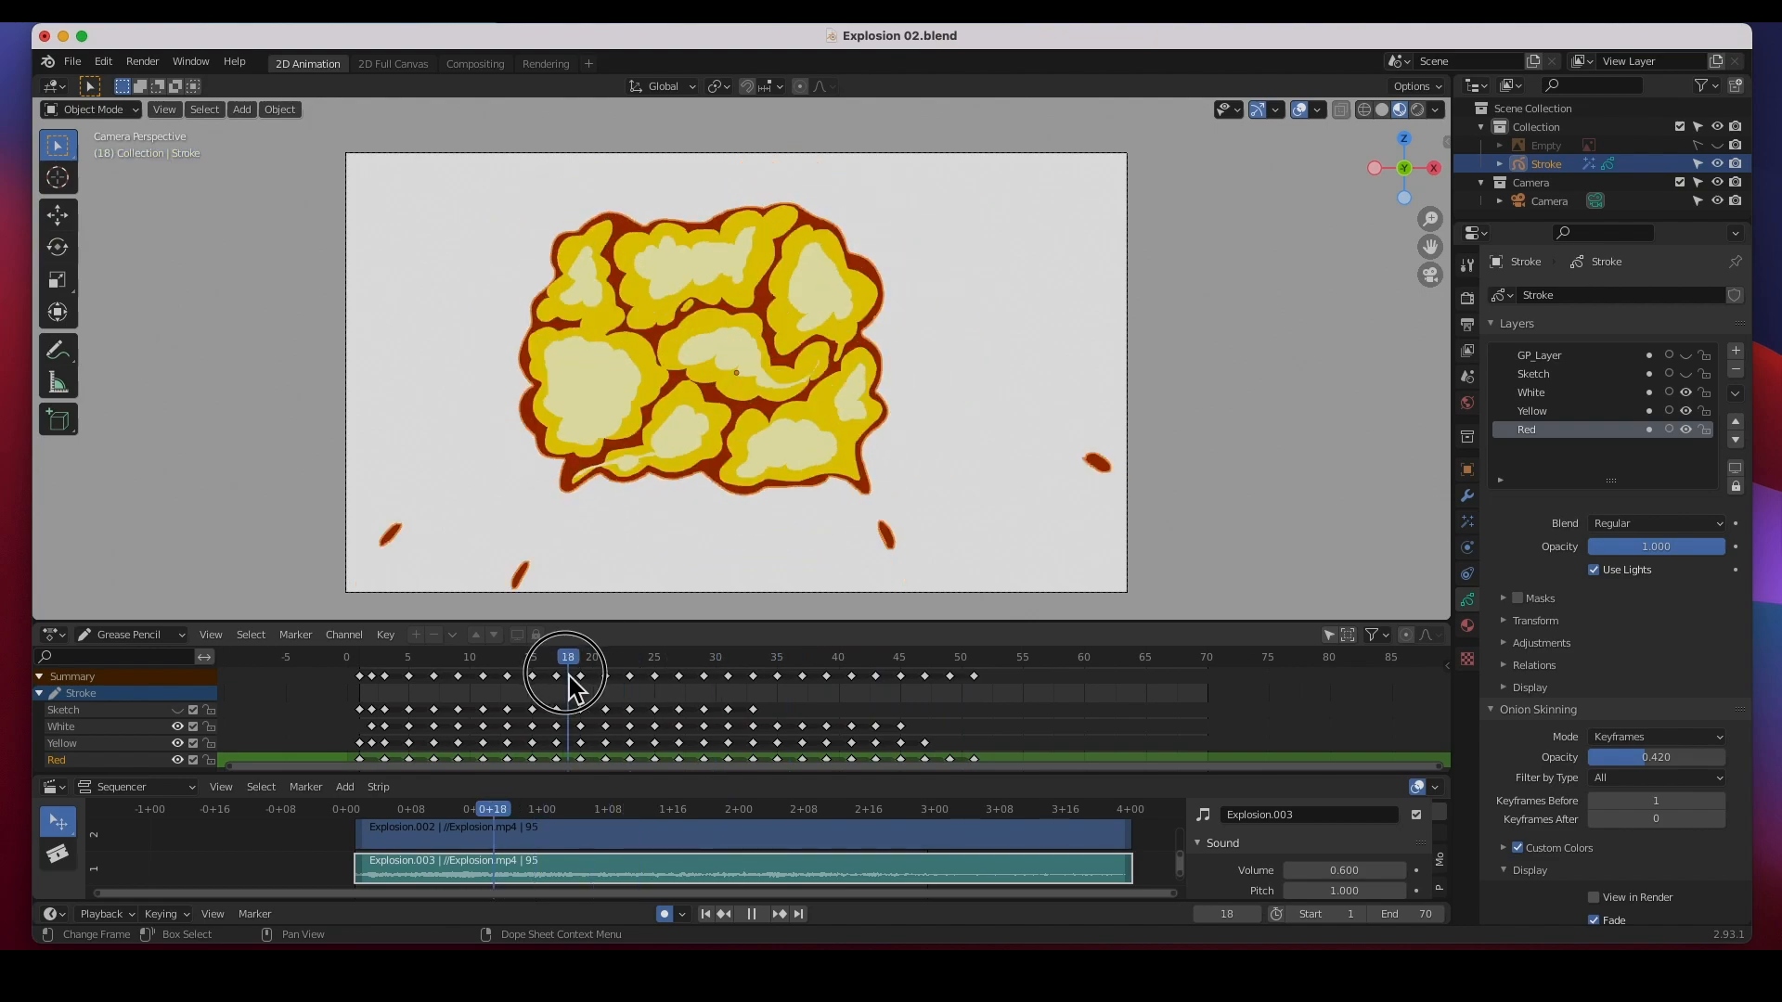
{"action": "left_click", "coordinate": [1686, 393]}
{"action": "left_click", "coordinate": [1687, 411]}
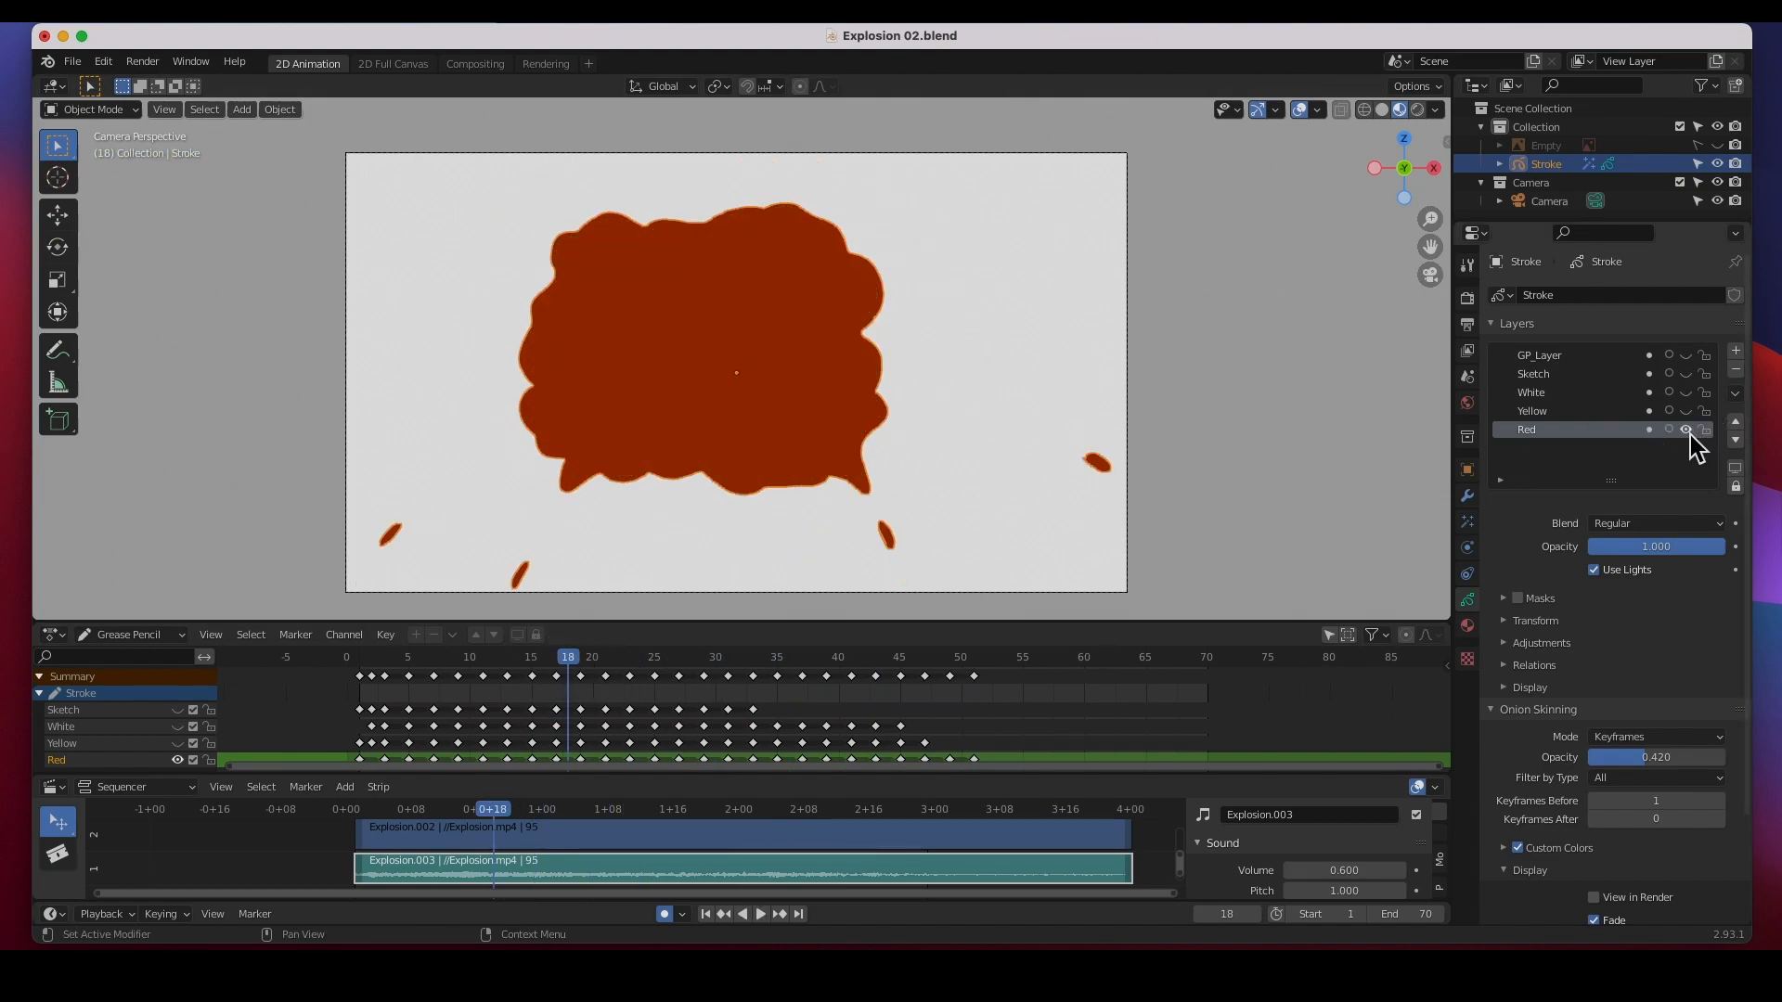
- View the Sketch layer alone at frame 18, then hide it and show the Red, Yellow and White layers again
{"action": "left_click", "coordinate": [1687, 430]}
{"action": "left_click", "coordinate": [1690, 376]}
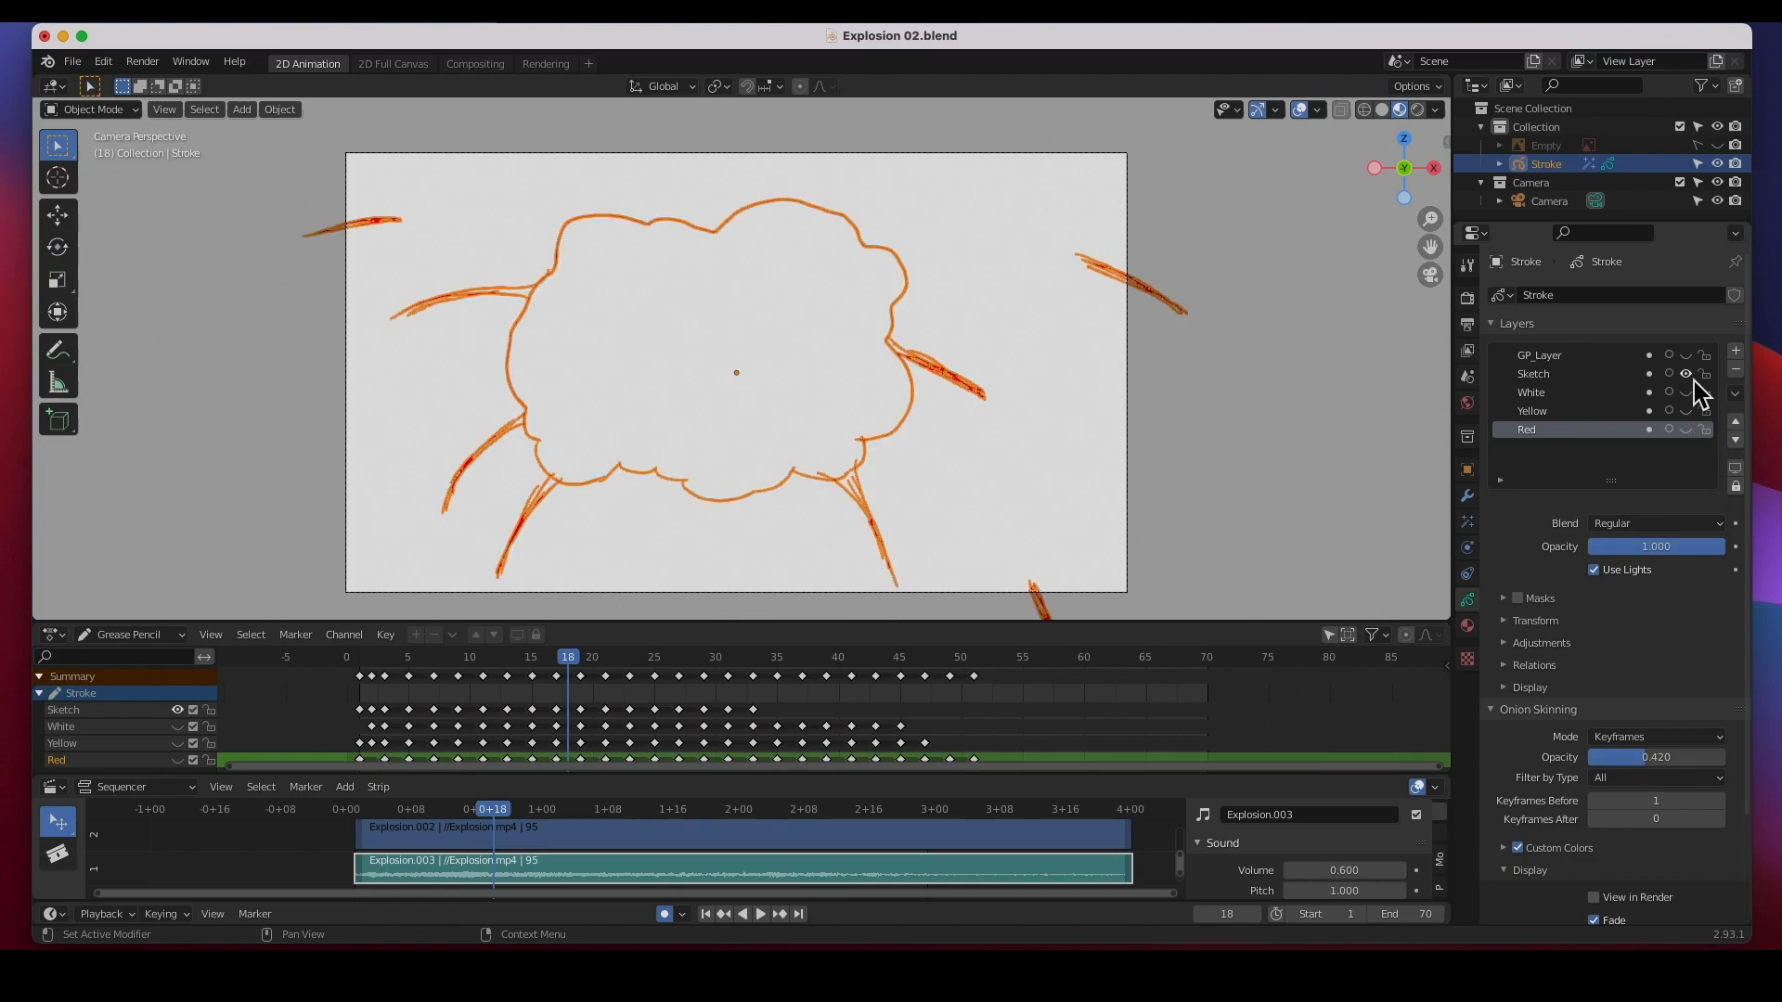
{"action": "left_click", "coordinate": [1693, 379]}
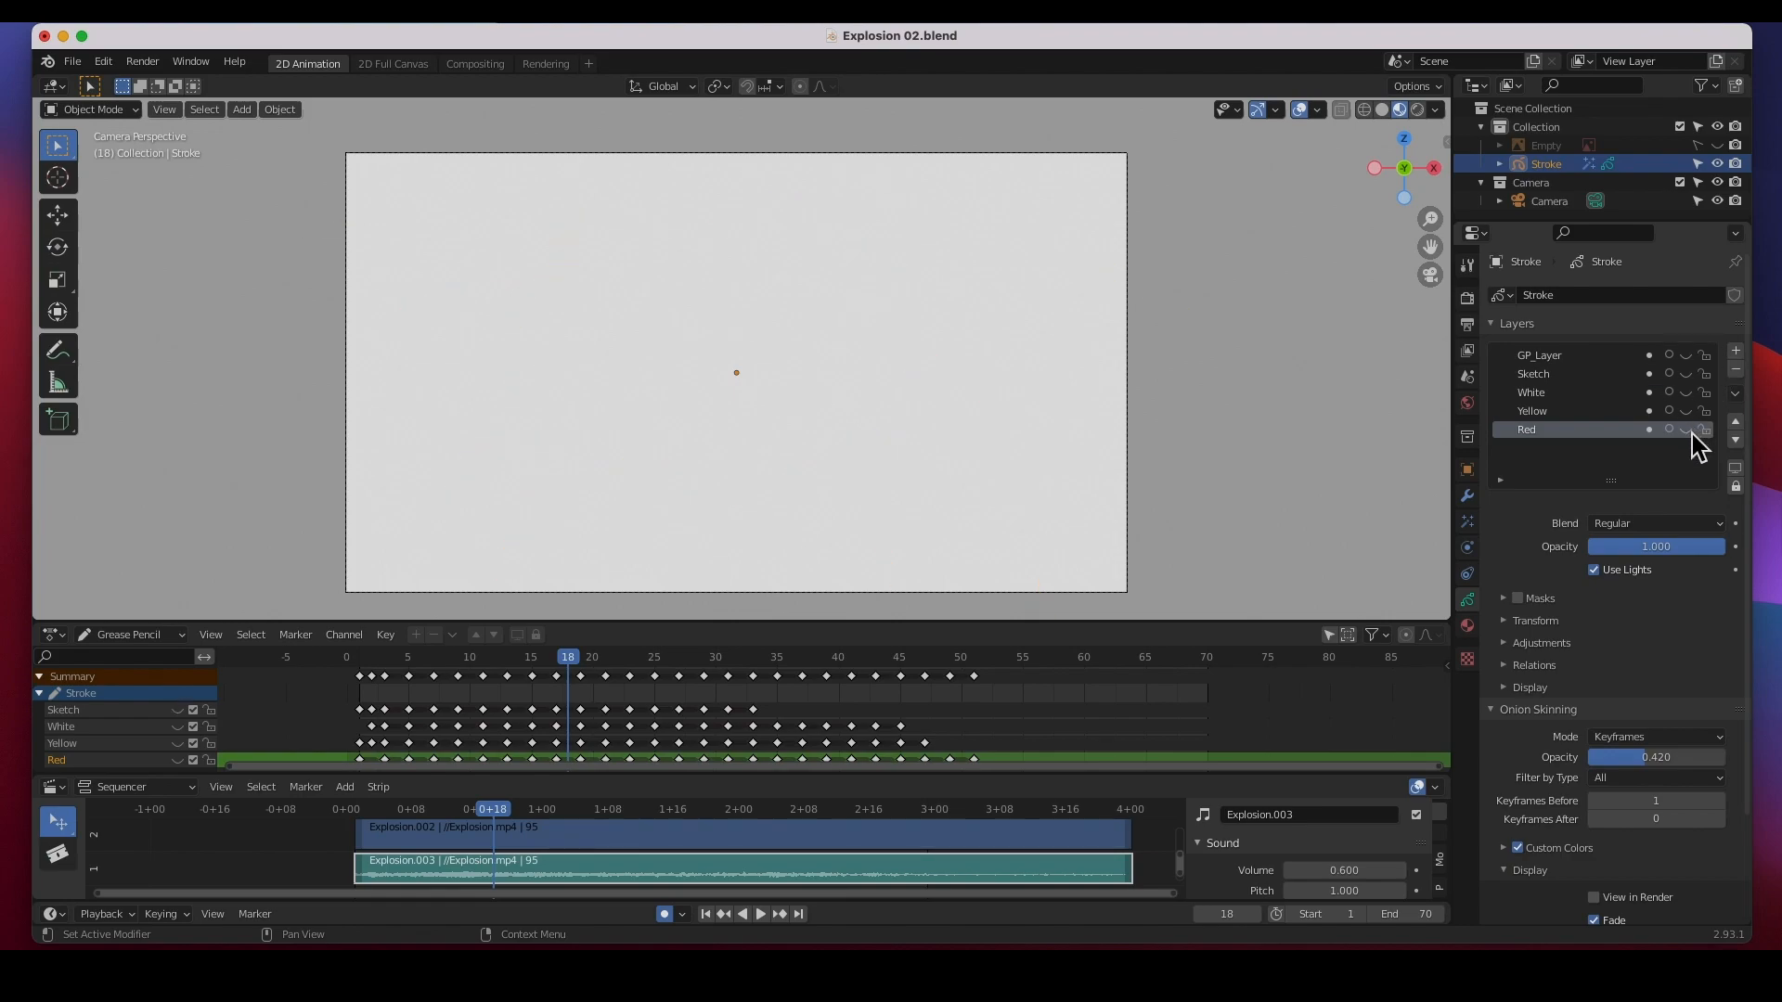
{"action": "left_click", "coordinate": [1687, 430]}
{"action": "left_click", "coordinate": [1686, 413]}
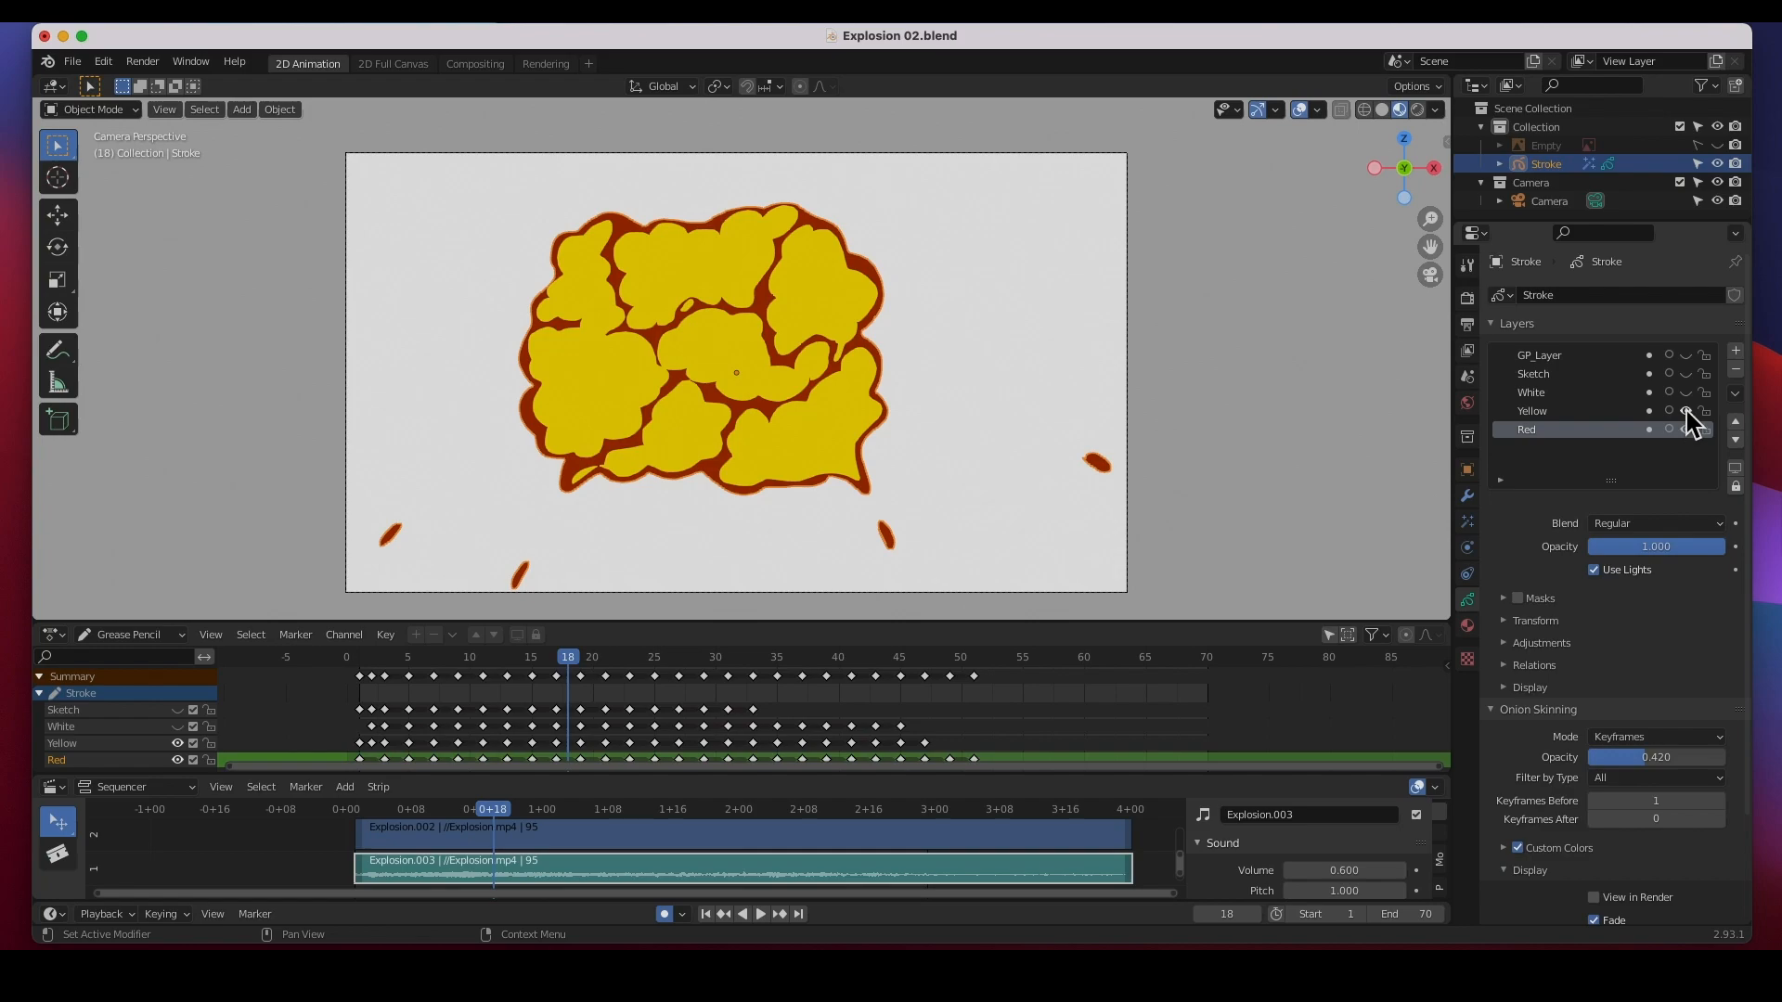
{"action": "left_click", "coordinate": [1688, 398]}
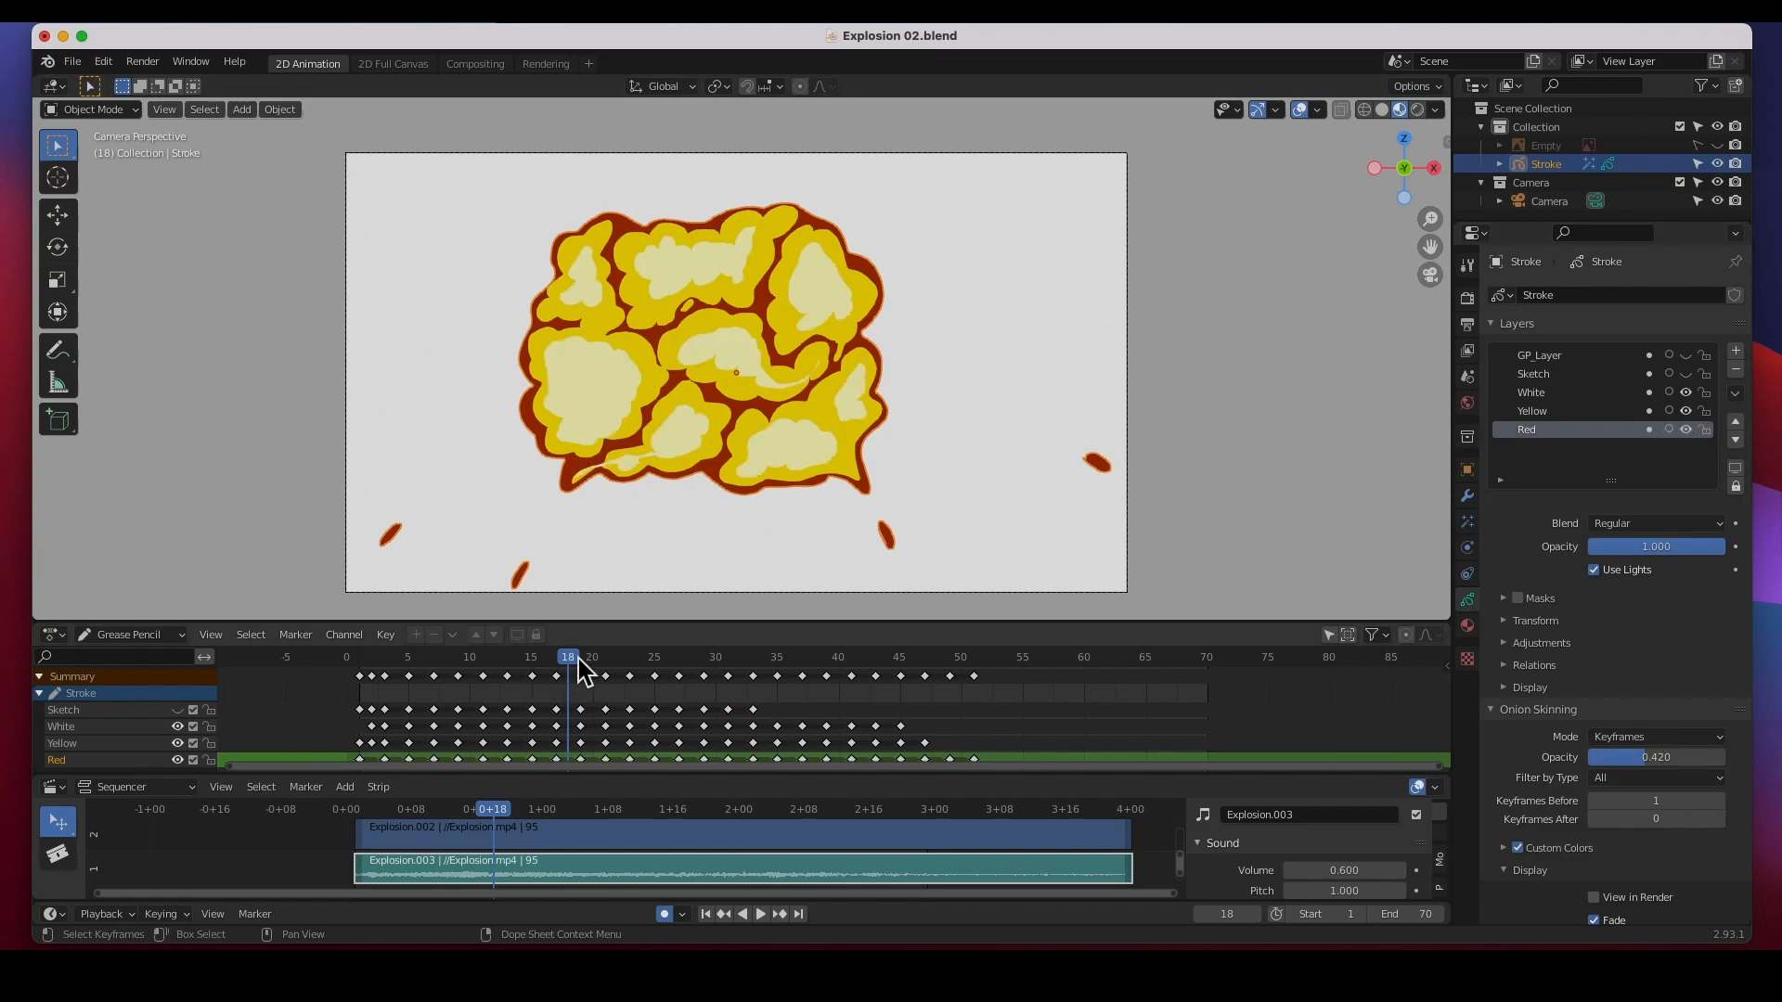
- Review the coloured explosion by playing the animation from frame 1 and stopping playback at frame 60
{"action": "left_click_drag", "start_coordinate": [450, 664], "coordinate": [369, 666]}
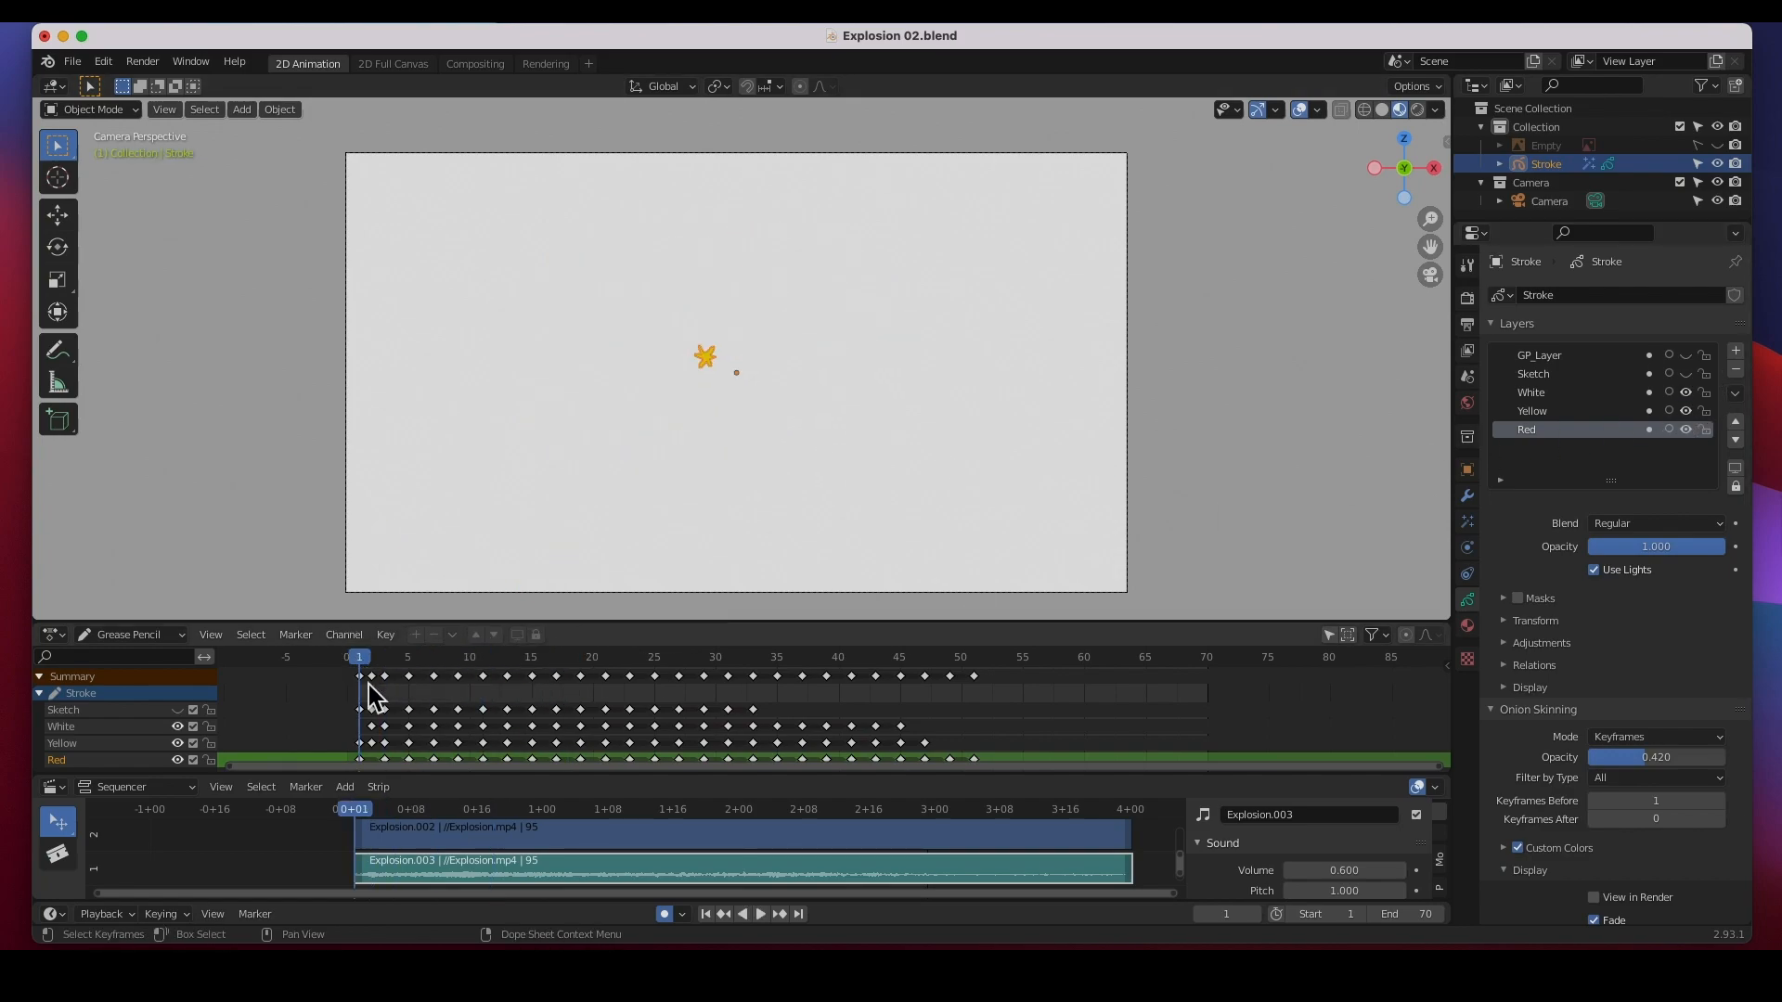
{"action": "left_click", "coordinate": [761, 915]}
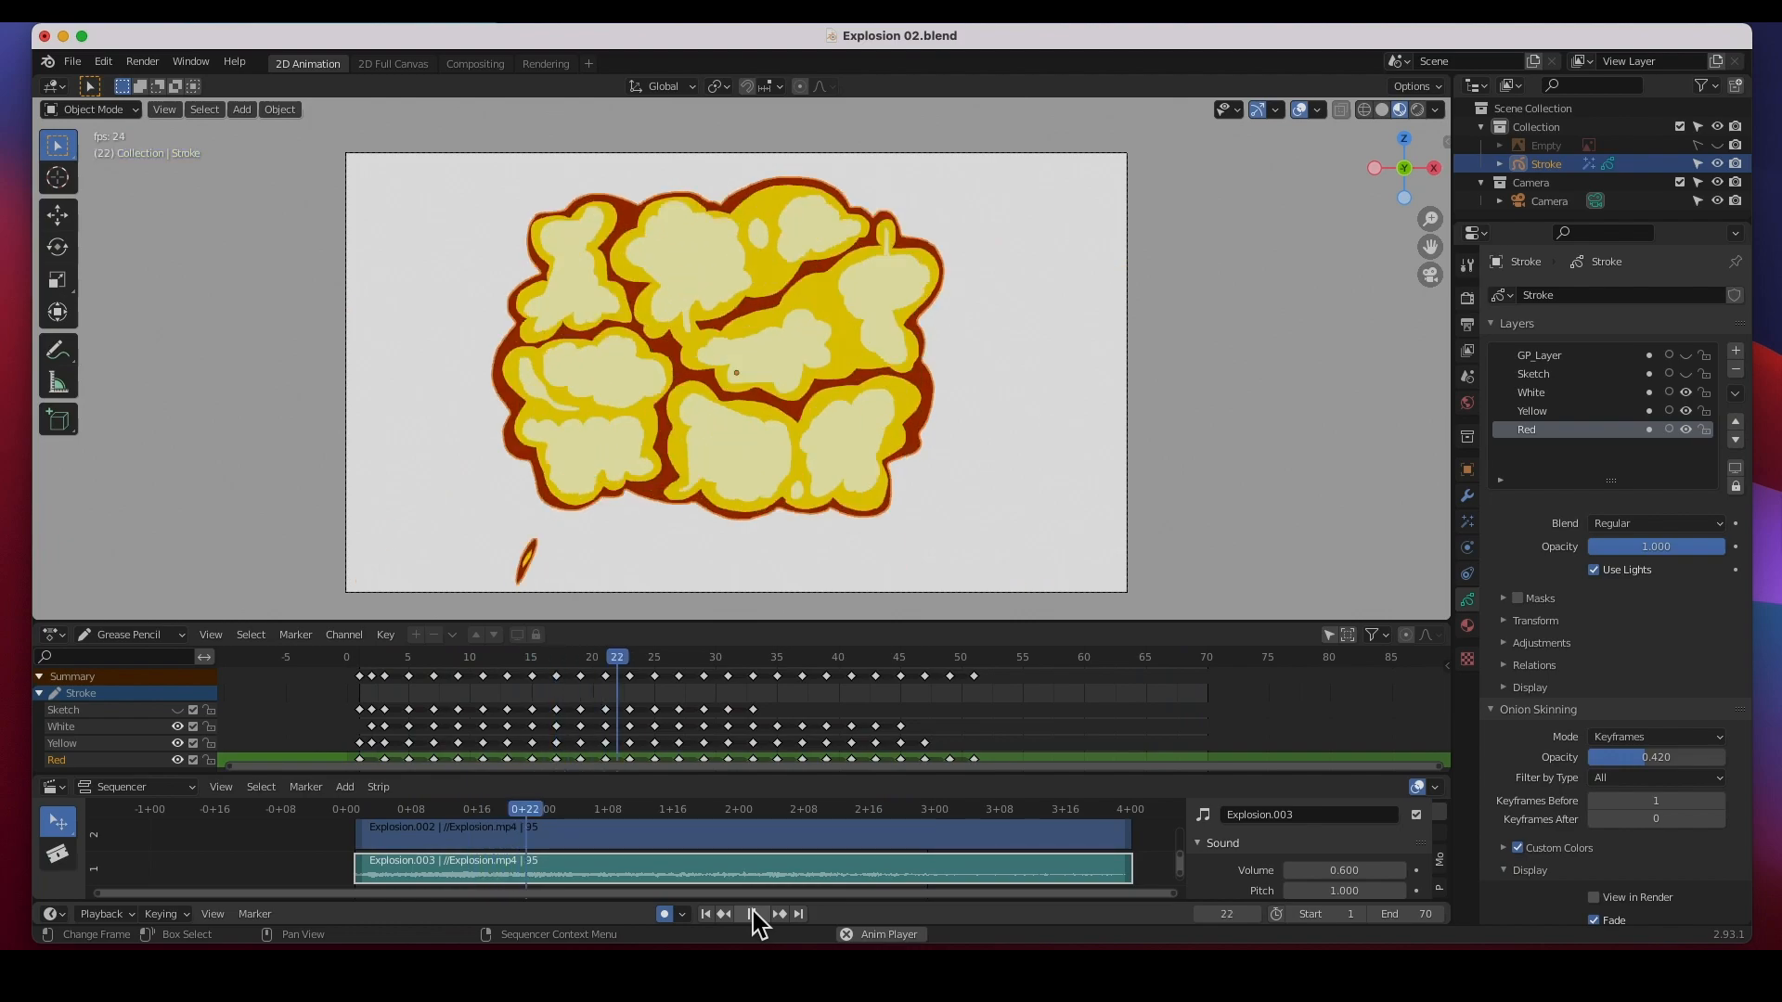
{"action": "left_click", "coordinate": [753, 915]}
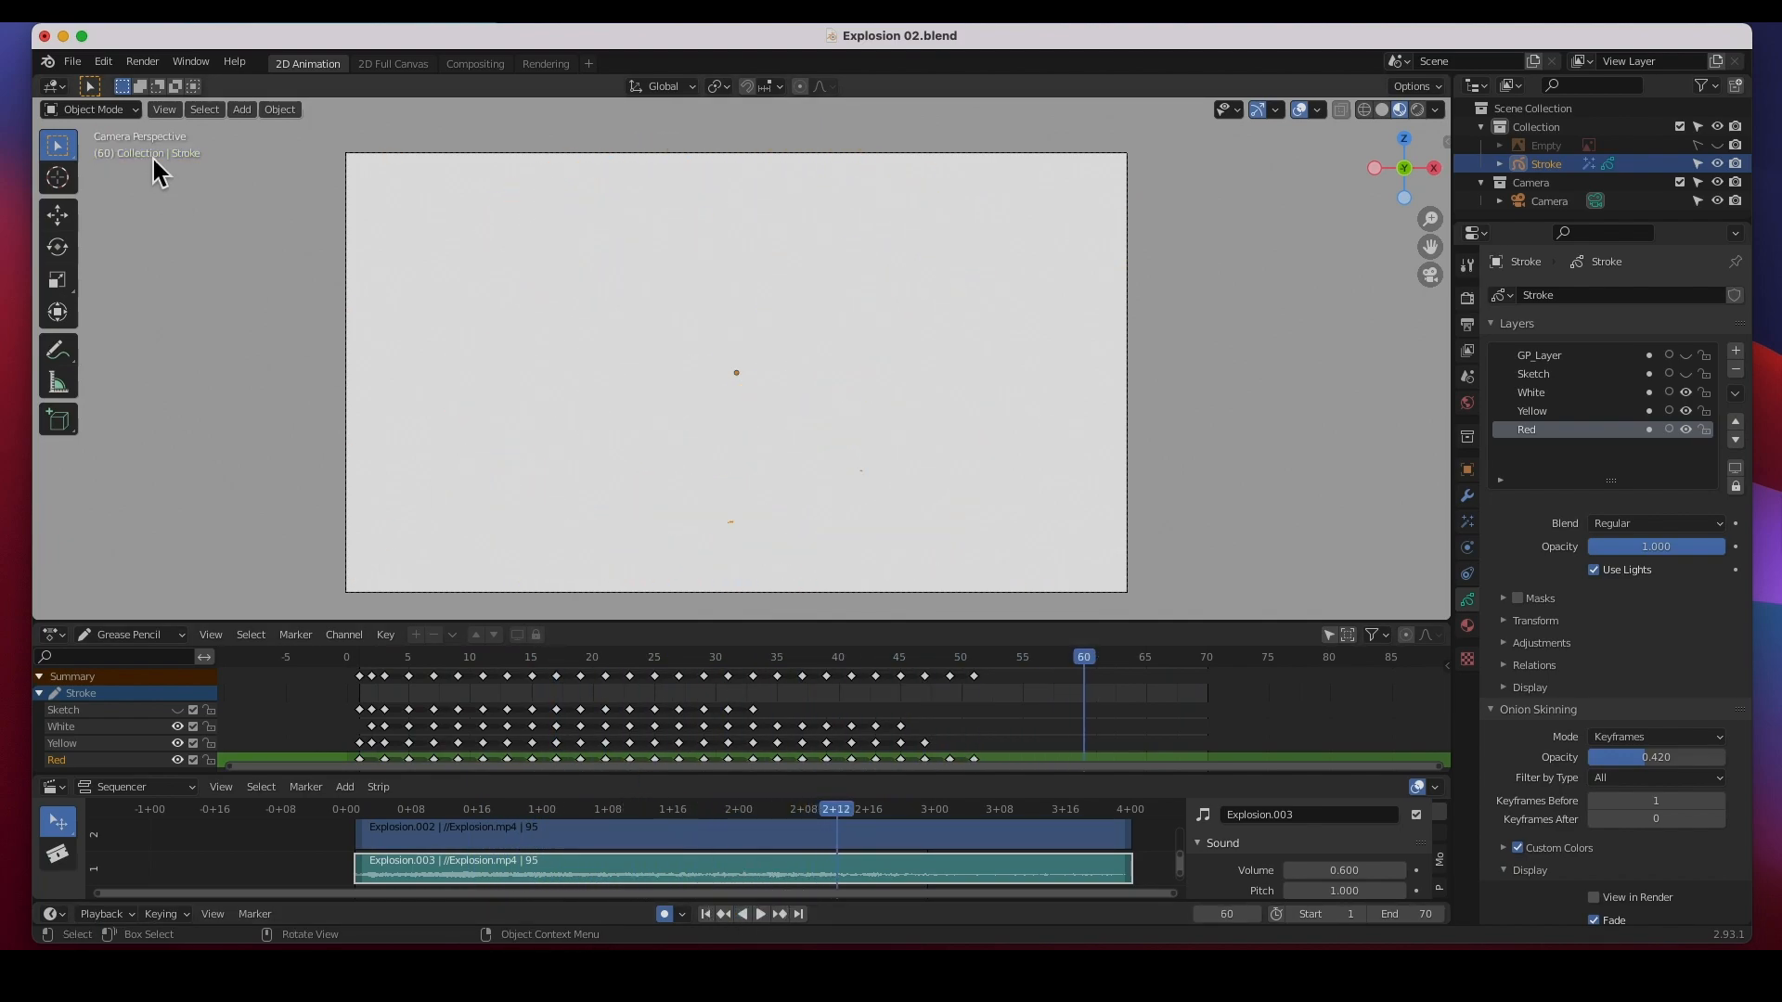
- Open the recent file Explosion 03.blend, discarding the changes to the current file
{"action": "left_click", "coordinate": [73, 62]}
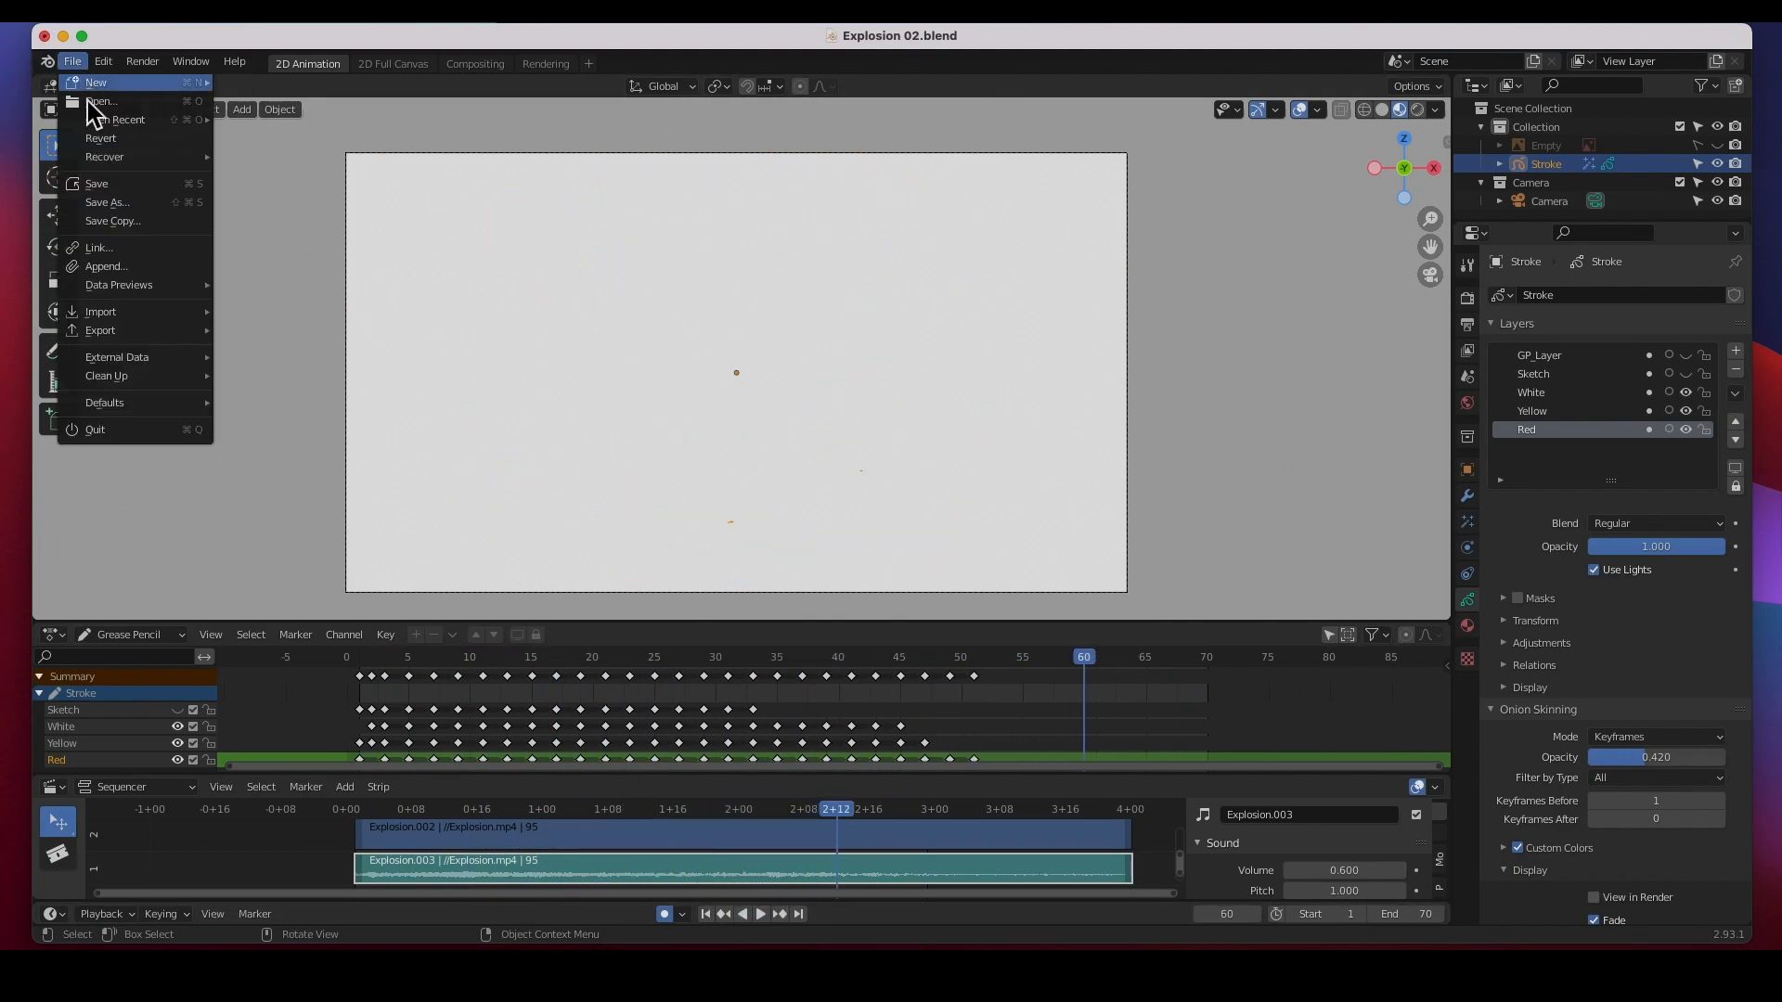
{"action": "mouse_move", "coordinate": [102, 121]}
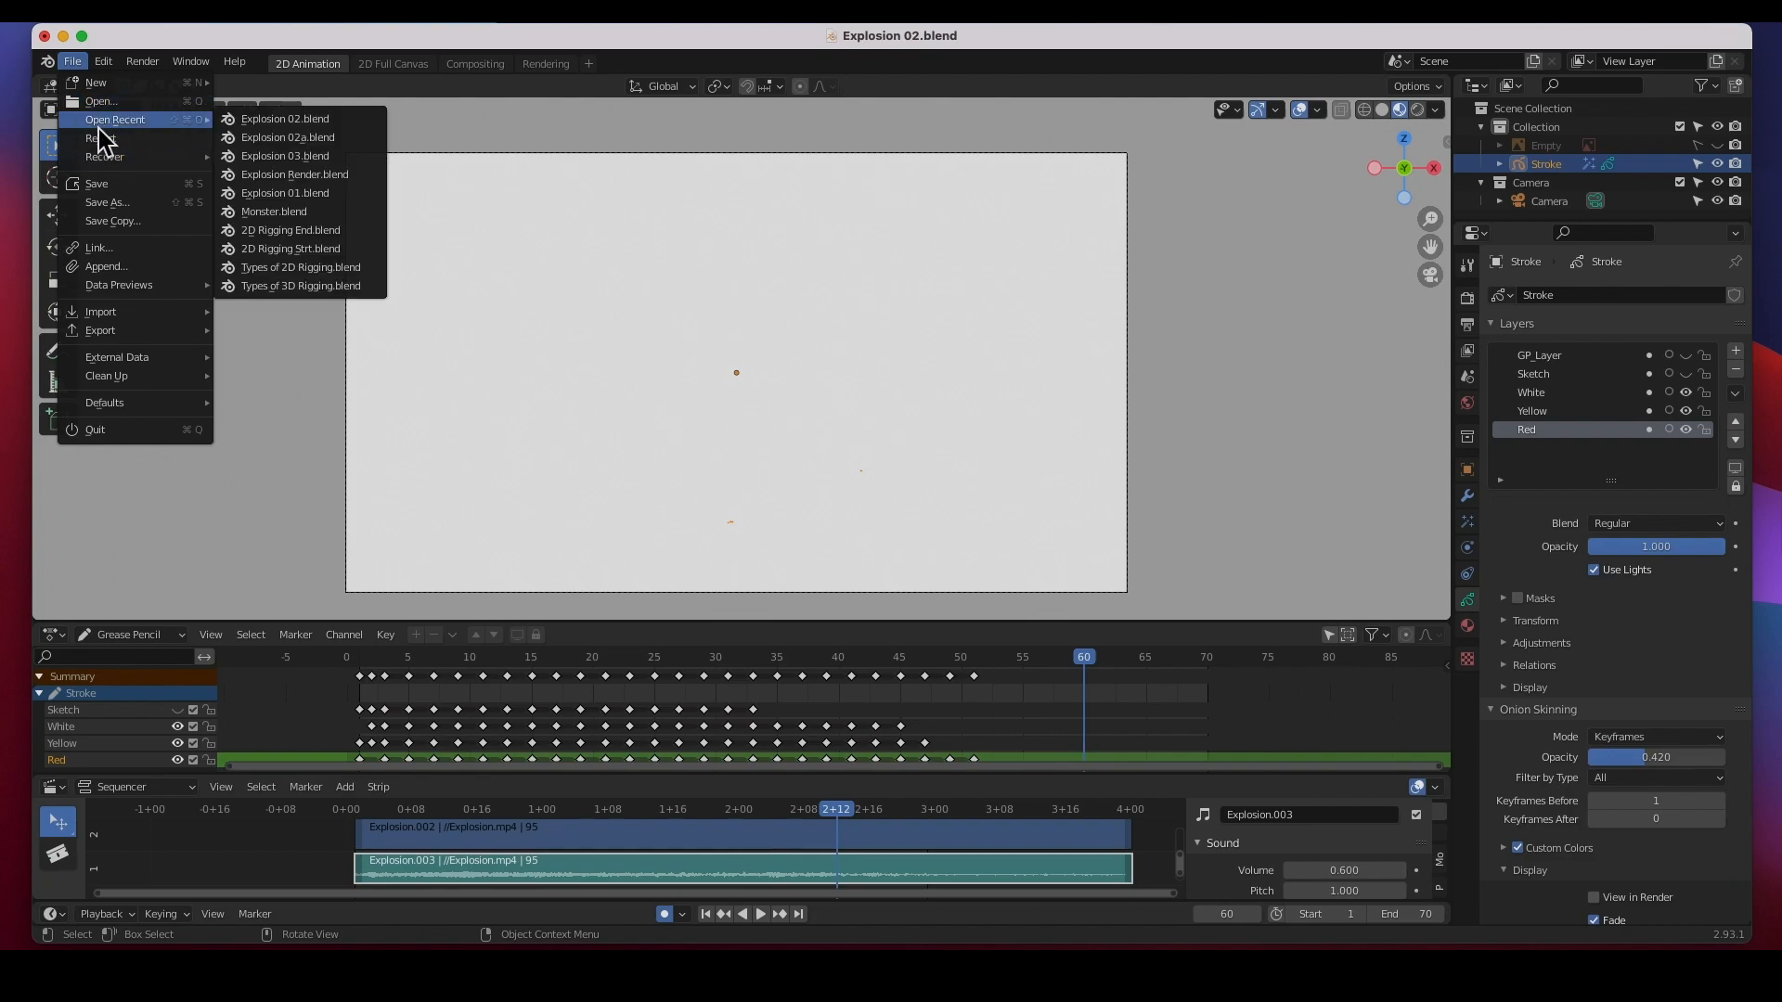
{"action": "left_click", "coordinate": [255, 154]}
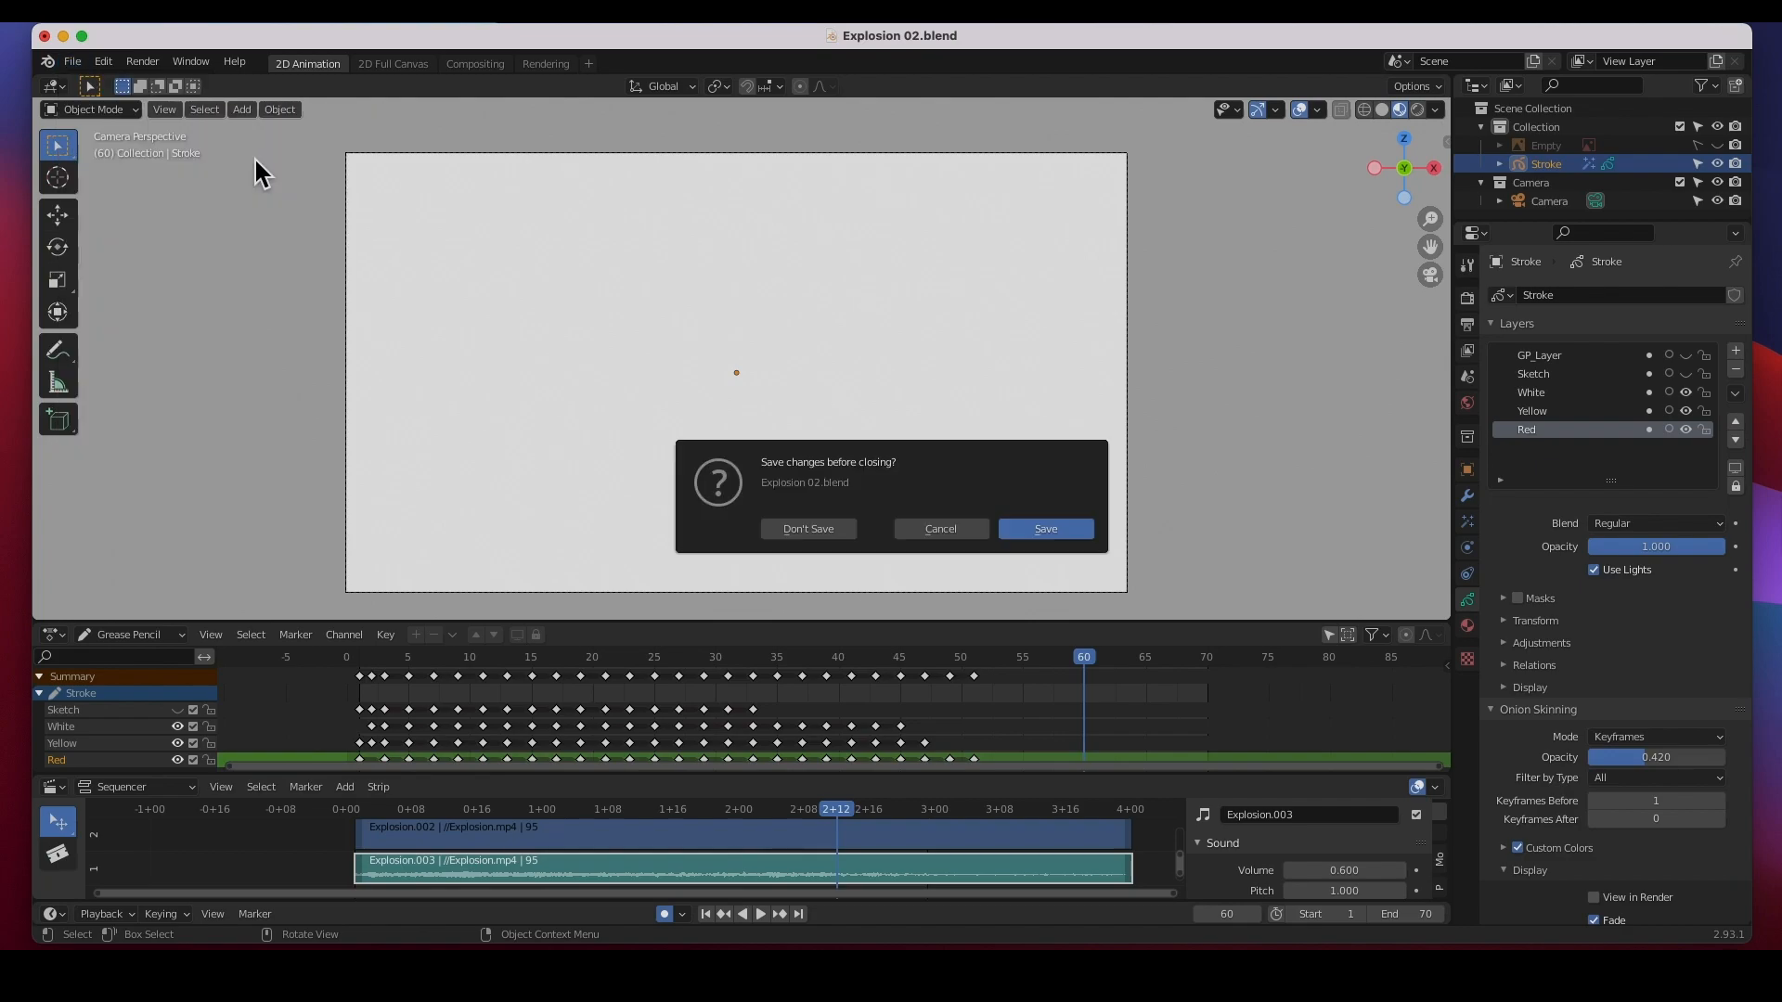
{"action": "left_click", "coordinate": [823, 542]}
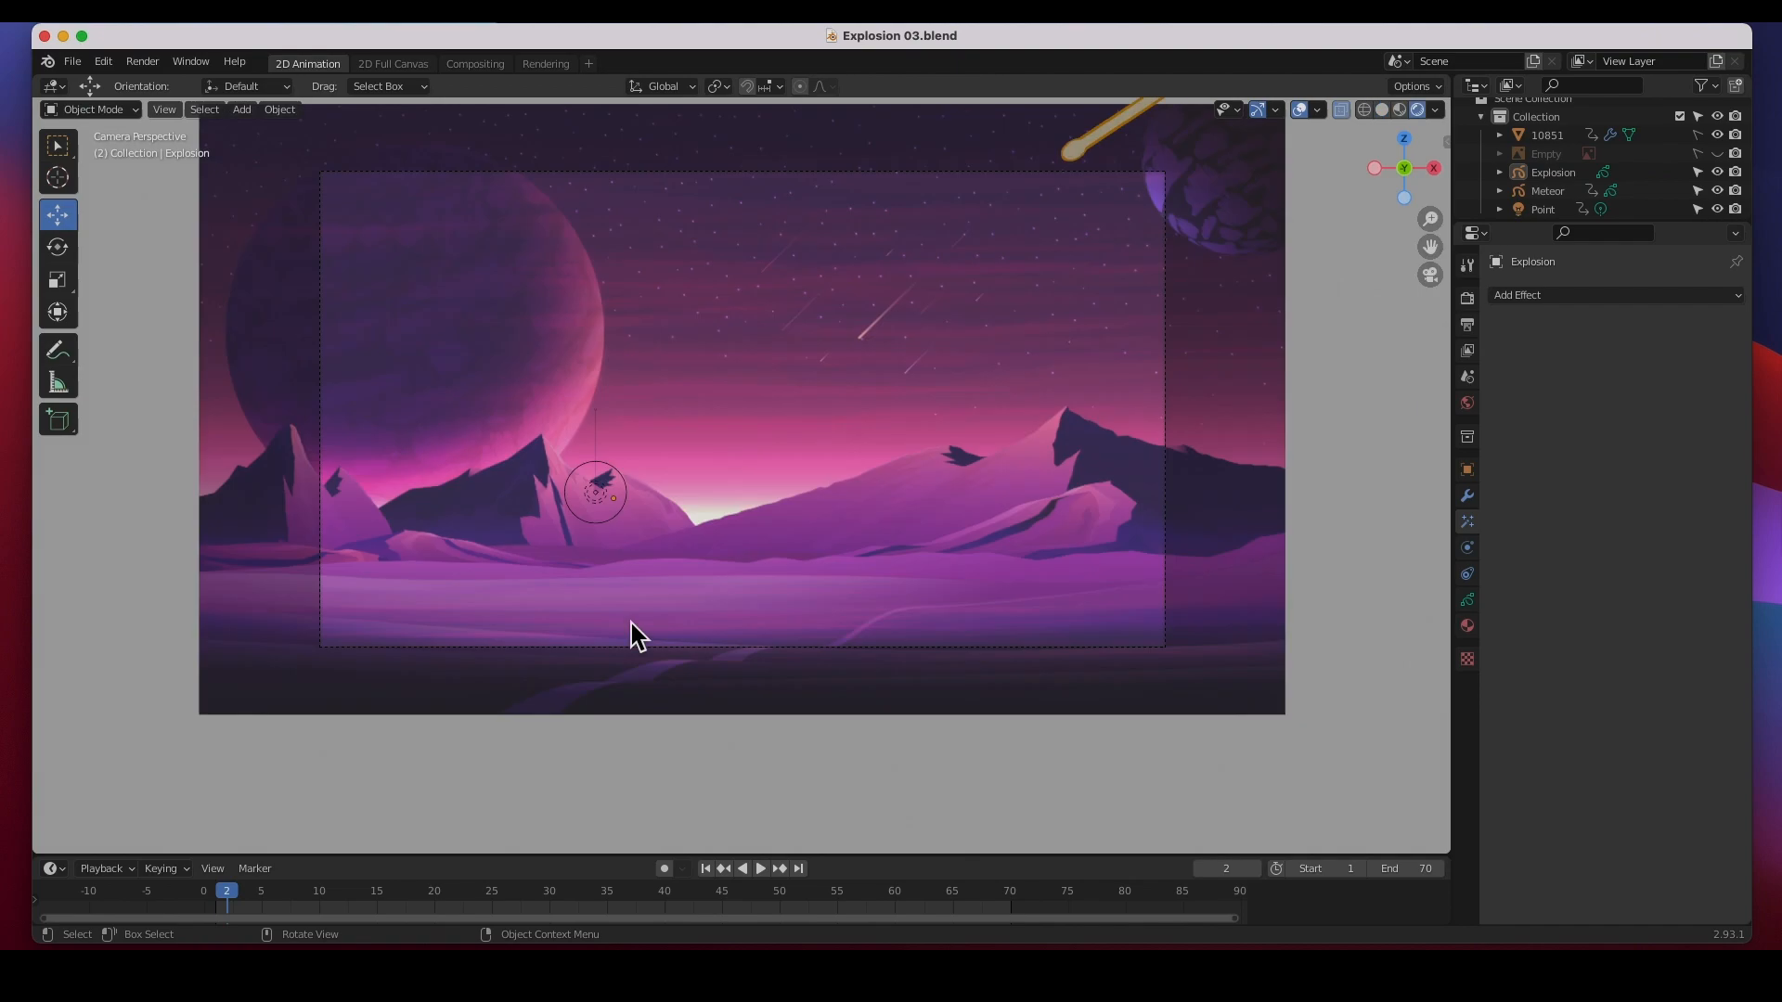
- Inspect the Explosion, Meteor and Point objects in the scene one by one, then play the composed animation
{"action": "scroll", "coordinate": [503, 578], "scroll_direction": "up", "scroll_amount": 1}
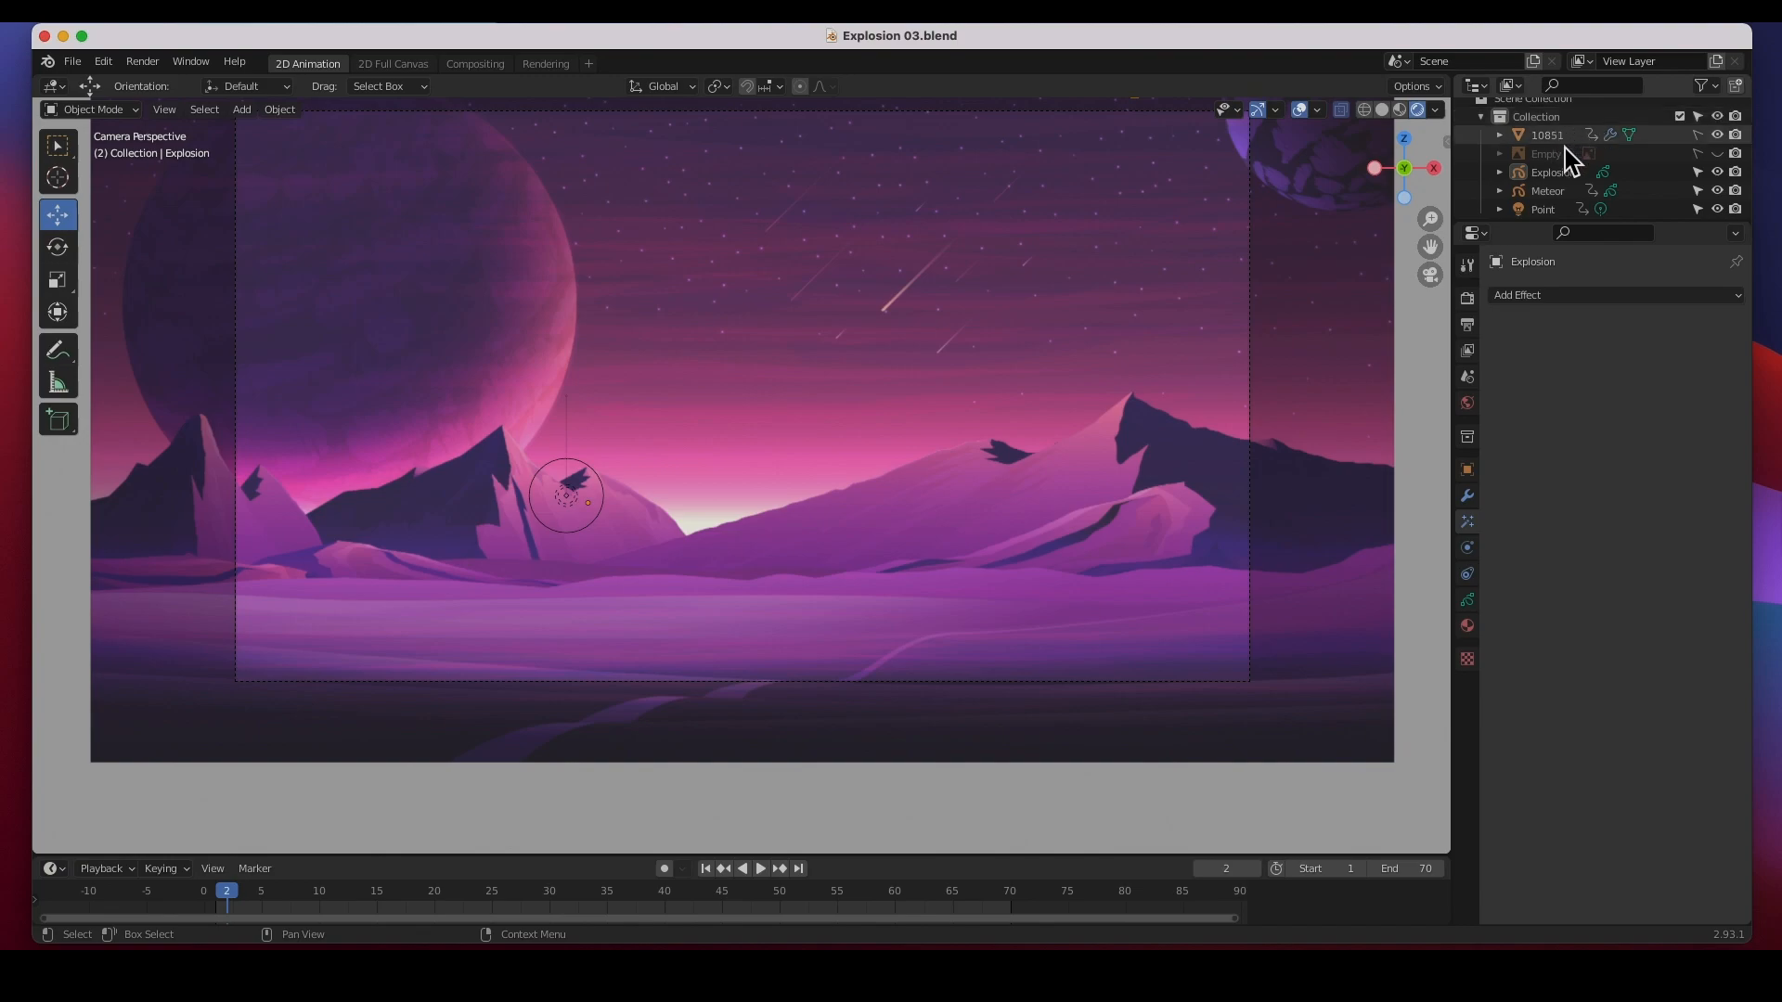
{"action": "left_click", "coordinate": [1546, 176]}
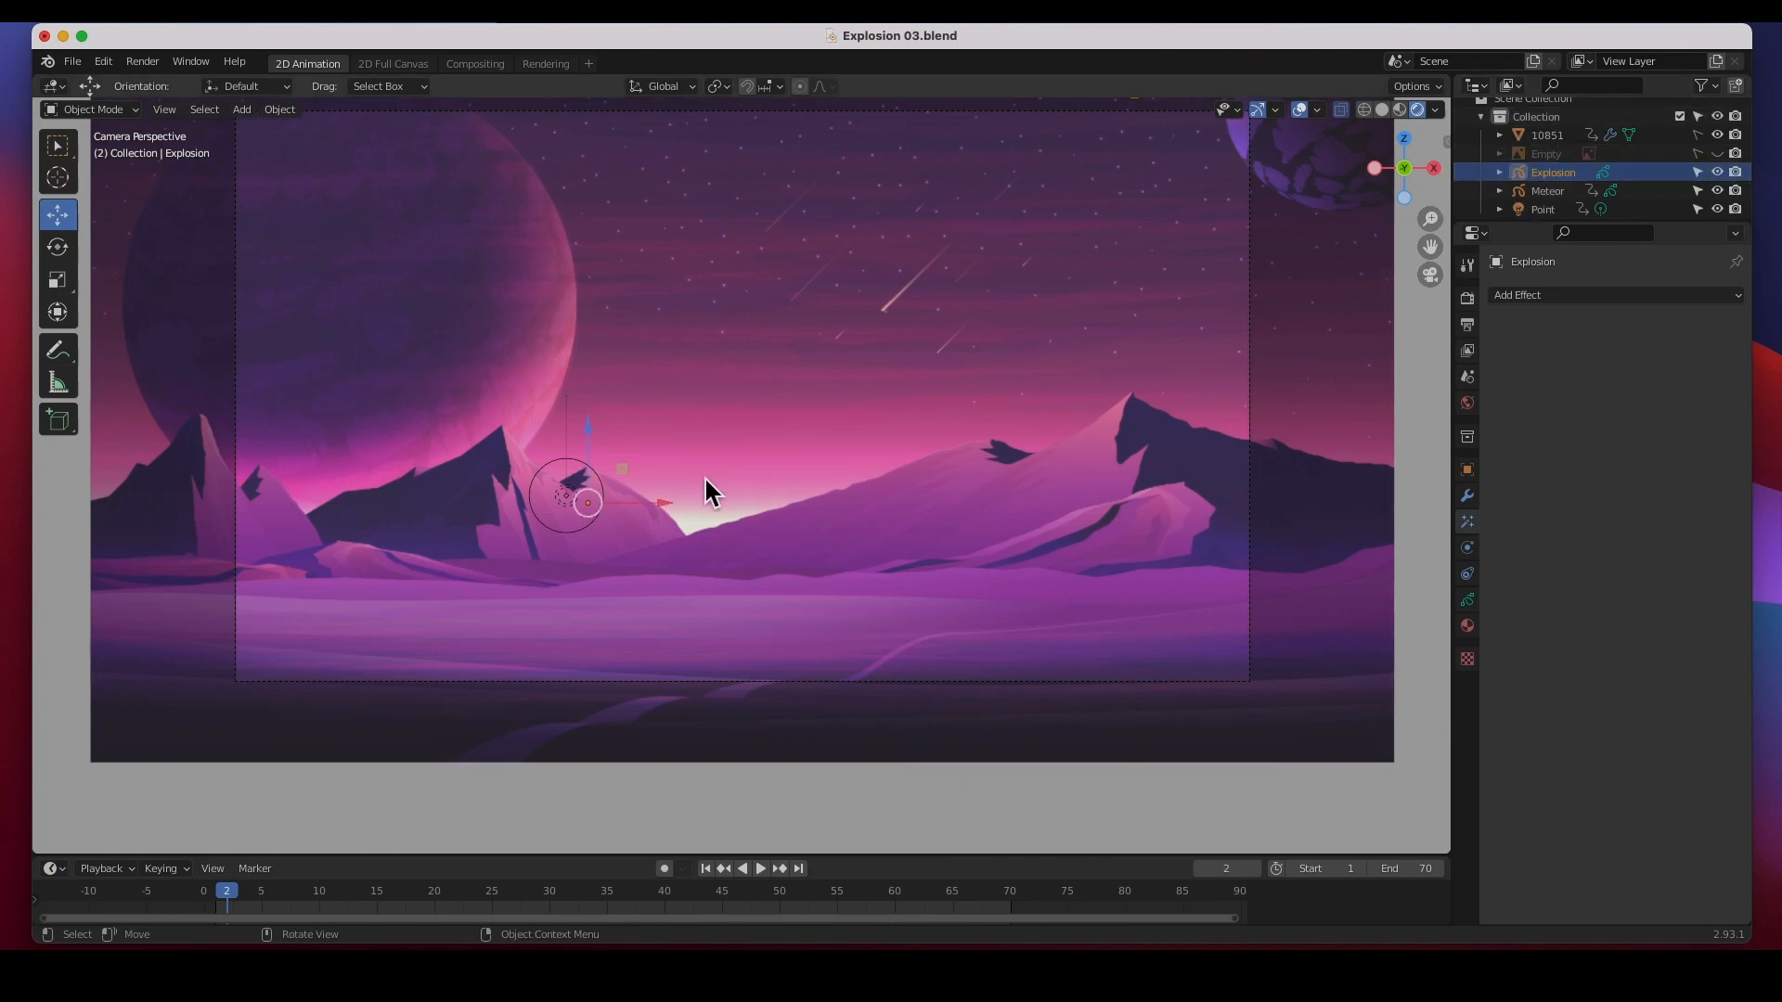
{"action": "left_click", "coordinate": [1550, 192]}
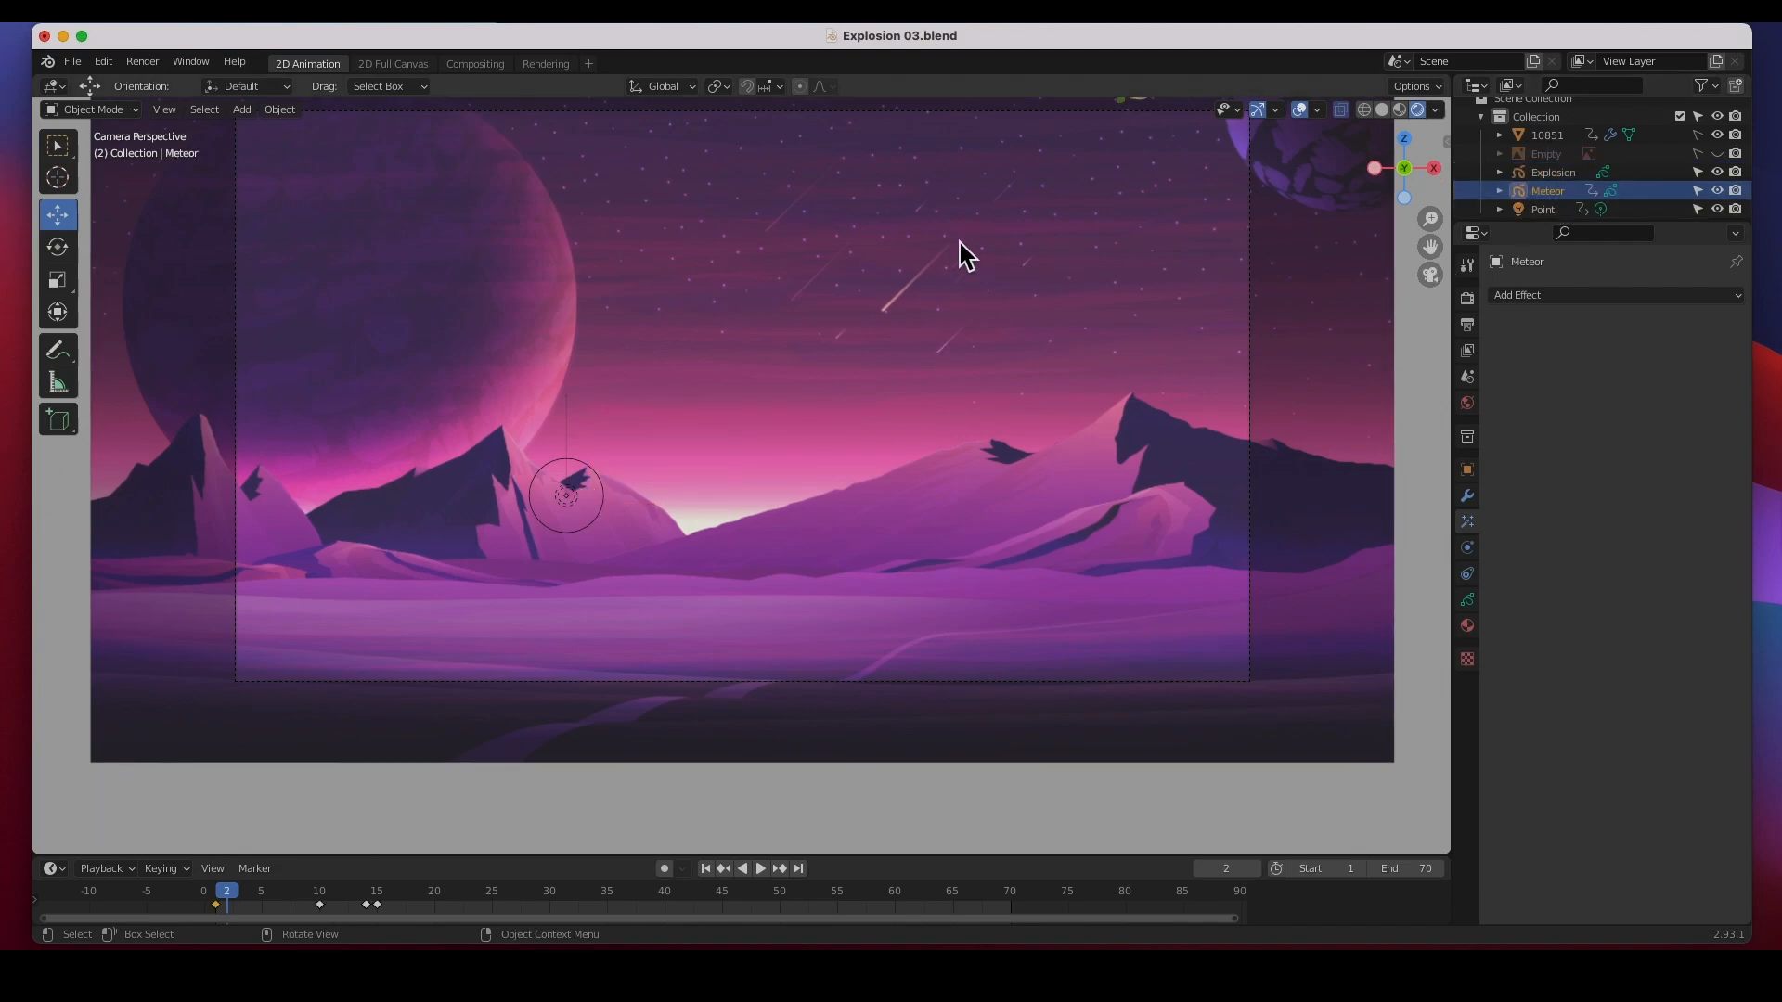
{"action": "middle_click_drag", "start_coordinate": [822, 286], "coordinate": [824, 368], "text": "shift"}
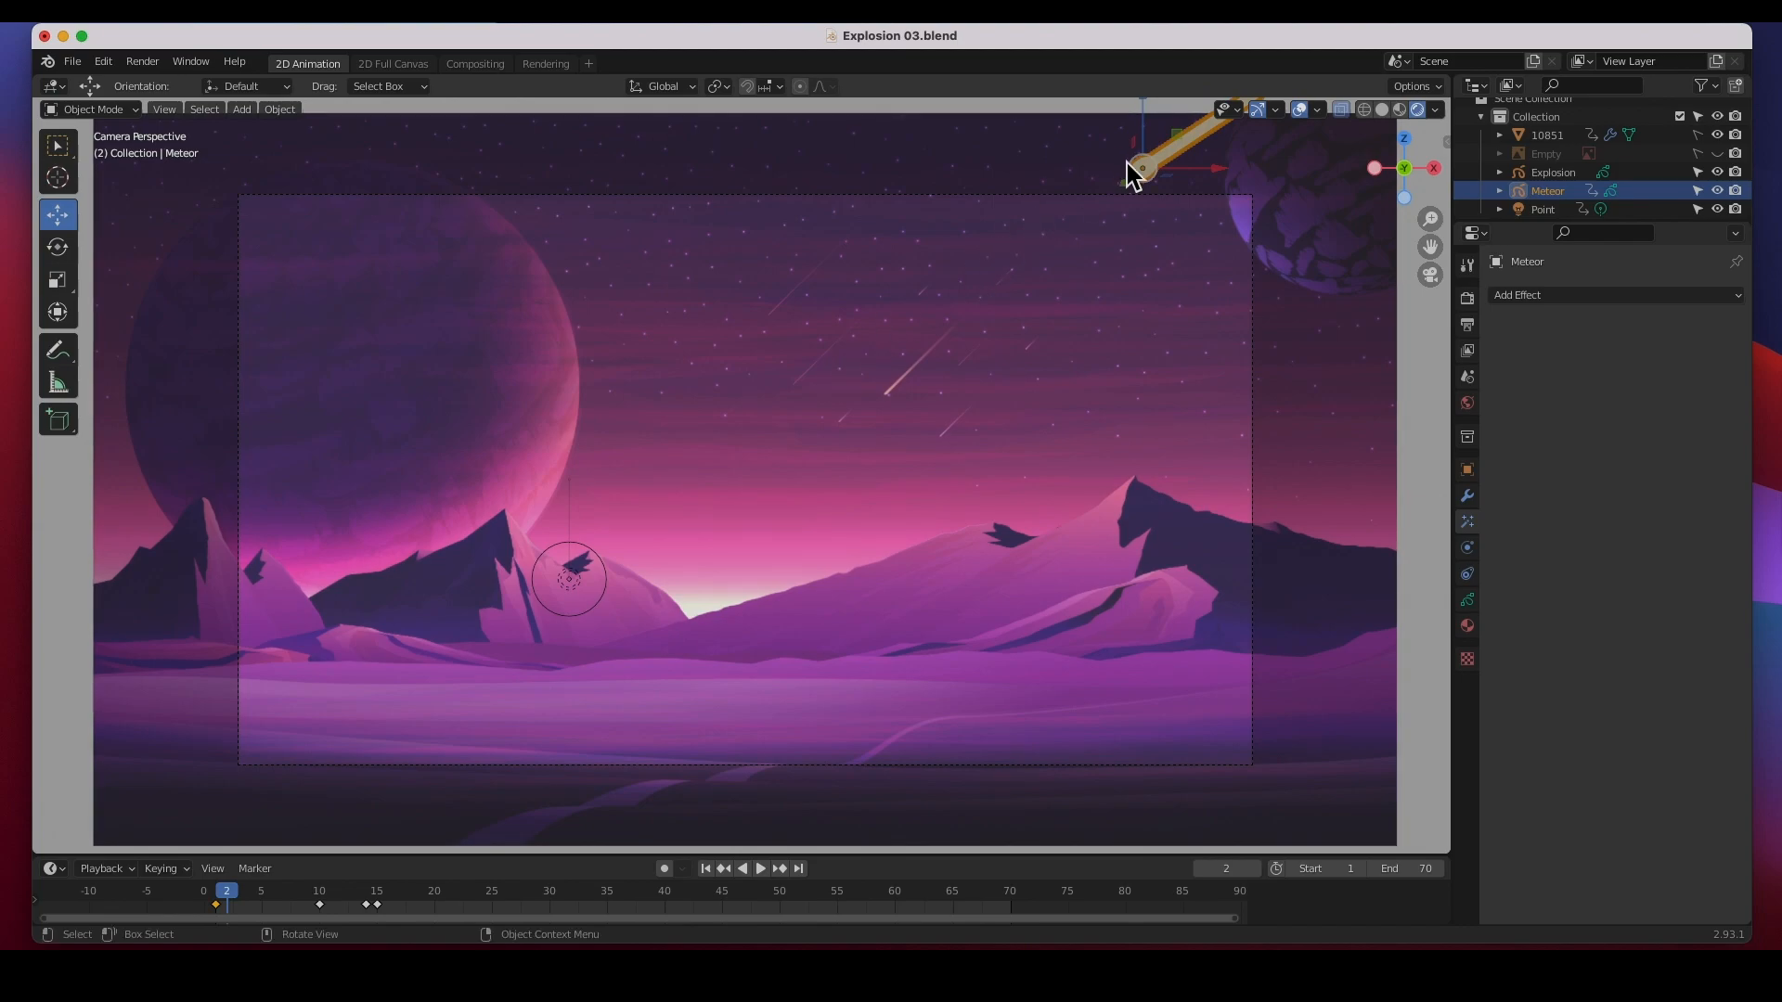
{"action": "left_click", "coordinate": [1551, 212]}
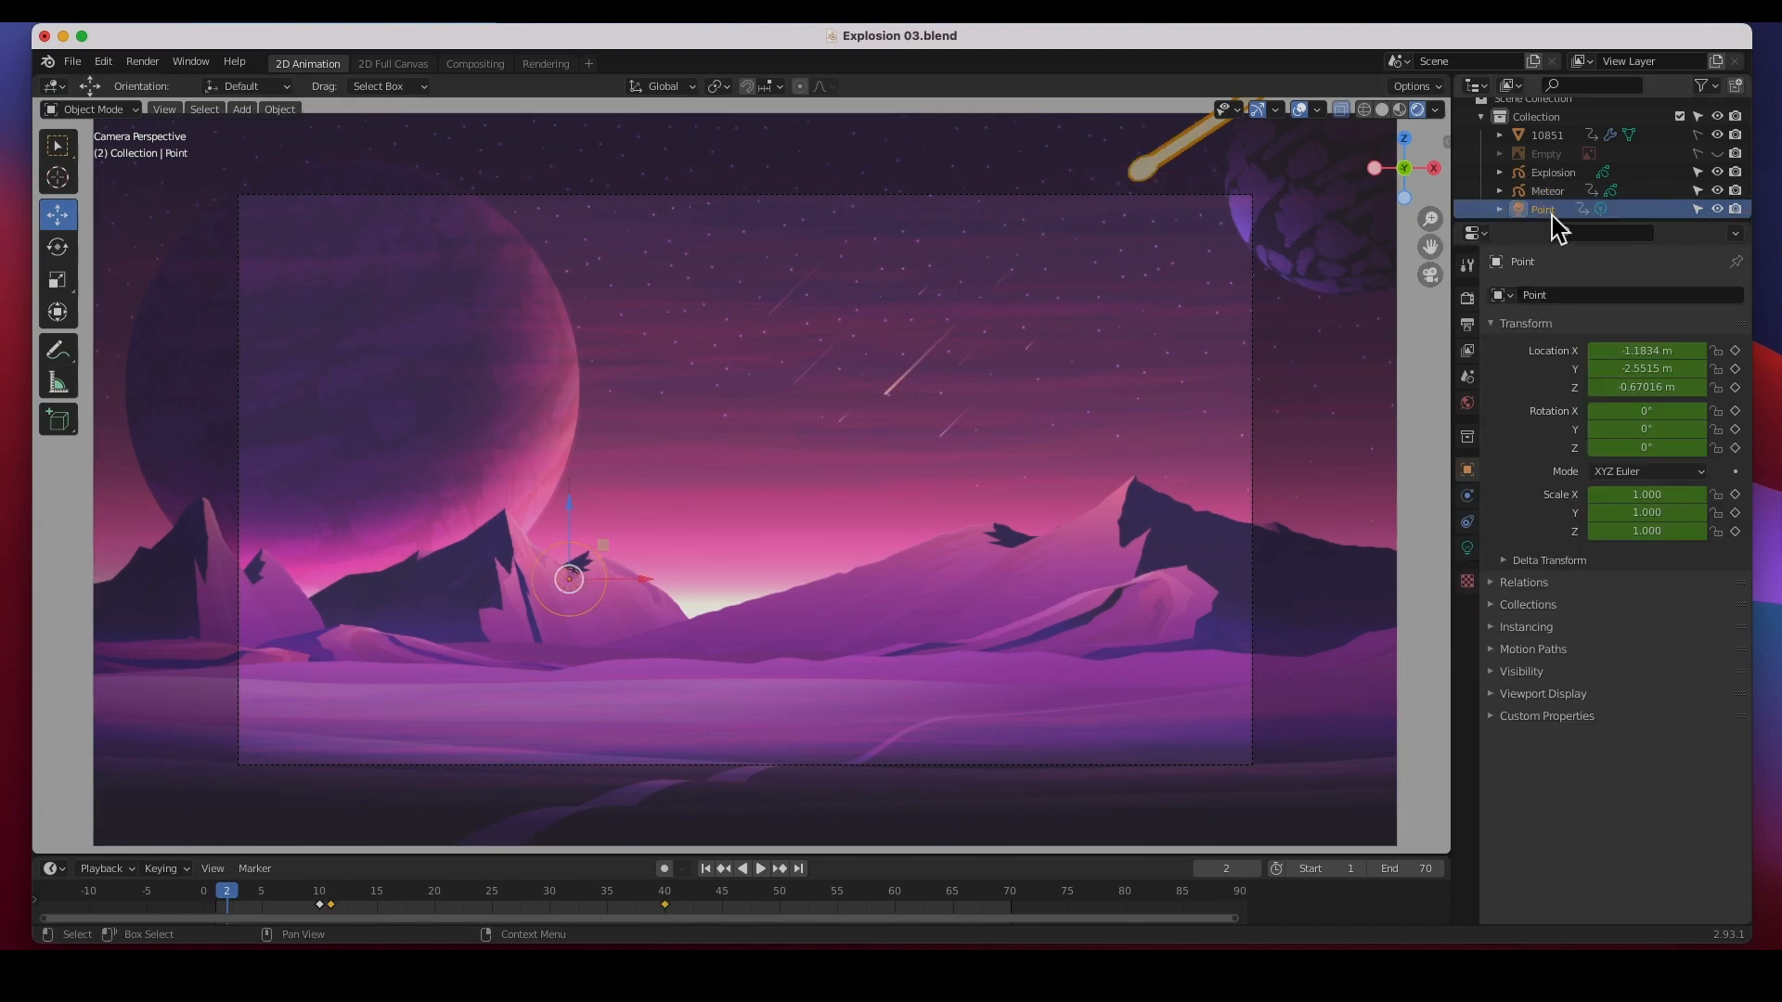
{"action": "left_click", "coordinate": [136, 578]}
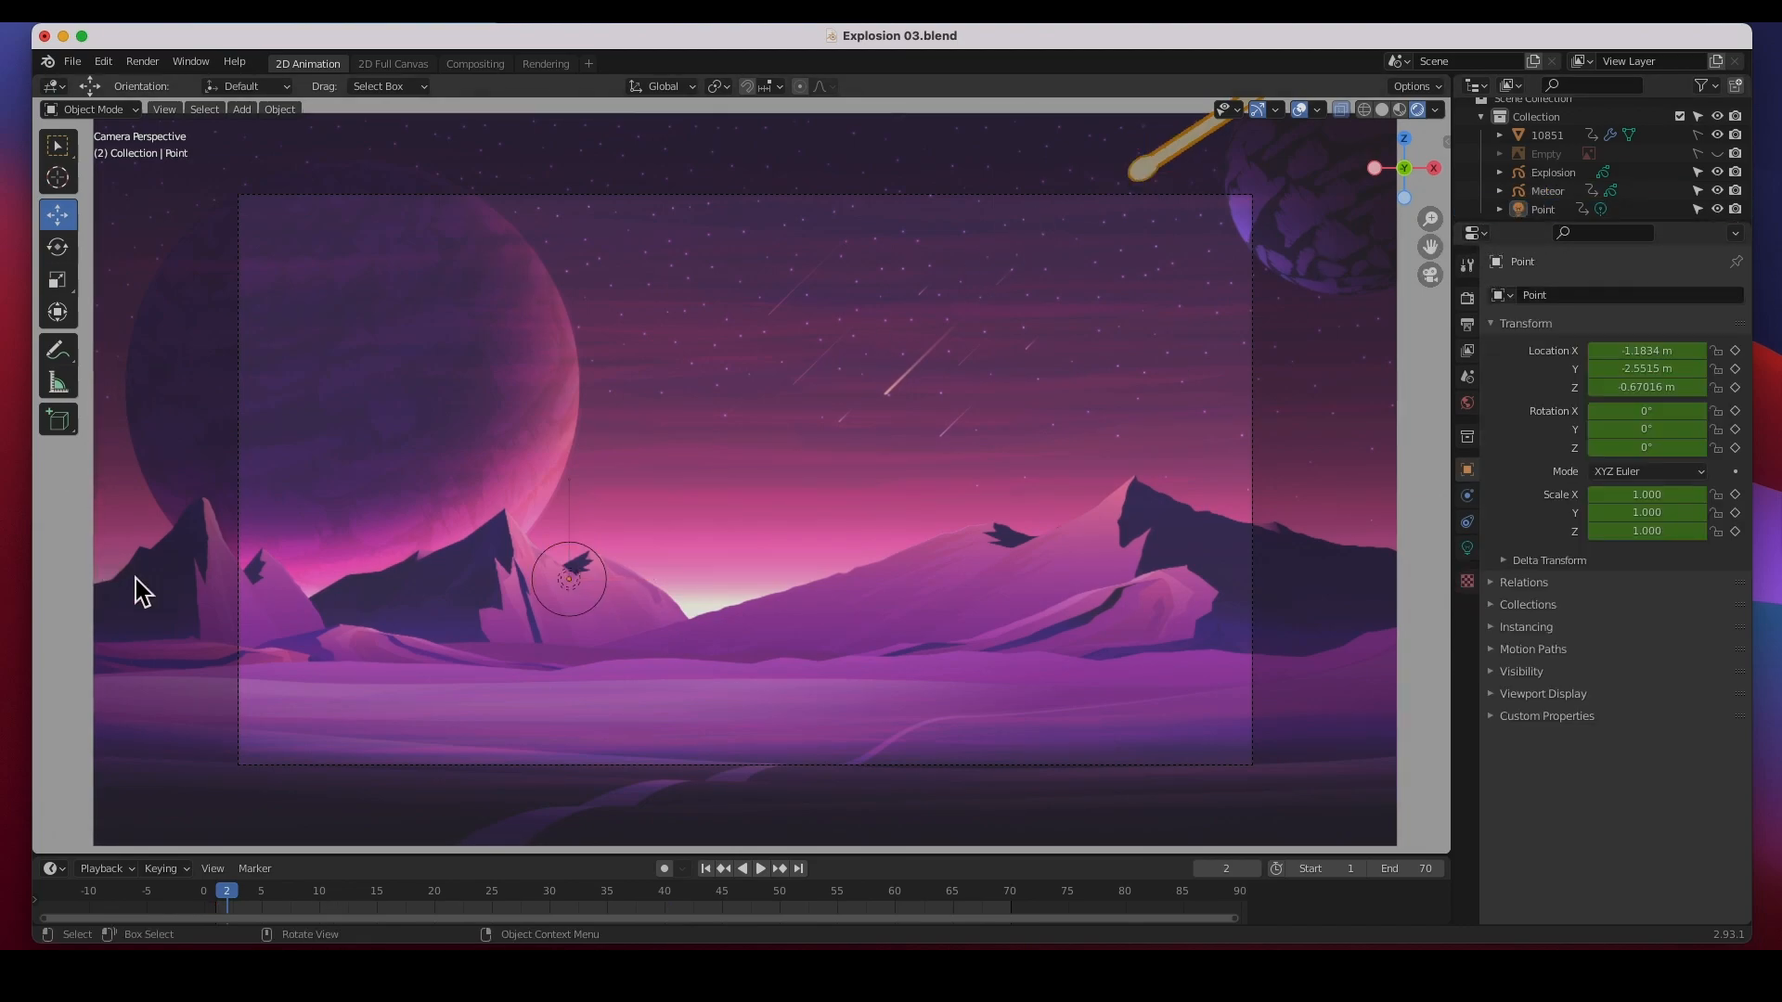
{"action": "left_click", "coordinate": [761, 869]}
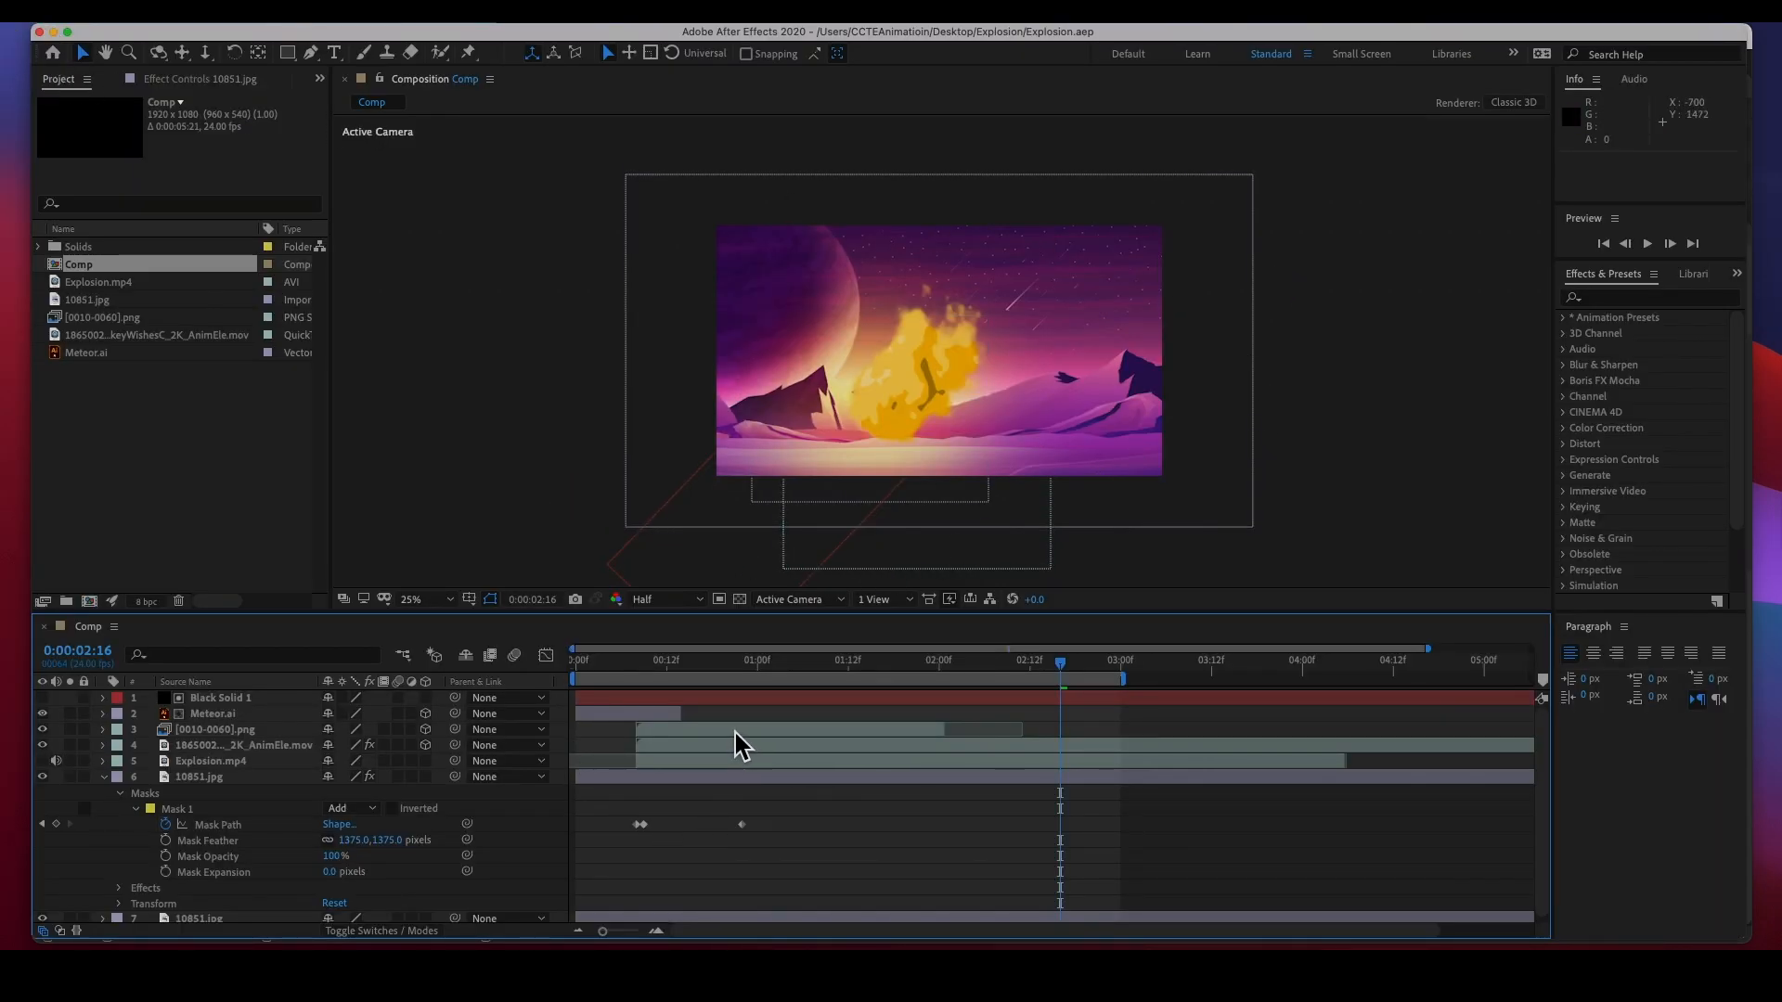
- In the After Effects composition, collapse the masked 10851.jpg layer and examine the background, Explosion.mp4, smoke movie and [0010-0060].png layers, ending at 0:00:01:14
{"action": "left_click", "coordinate": [105, 779]}
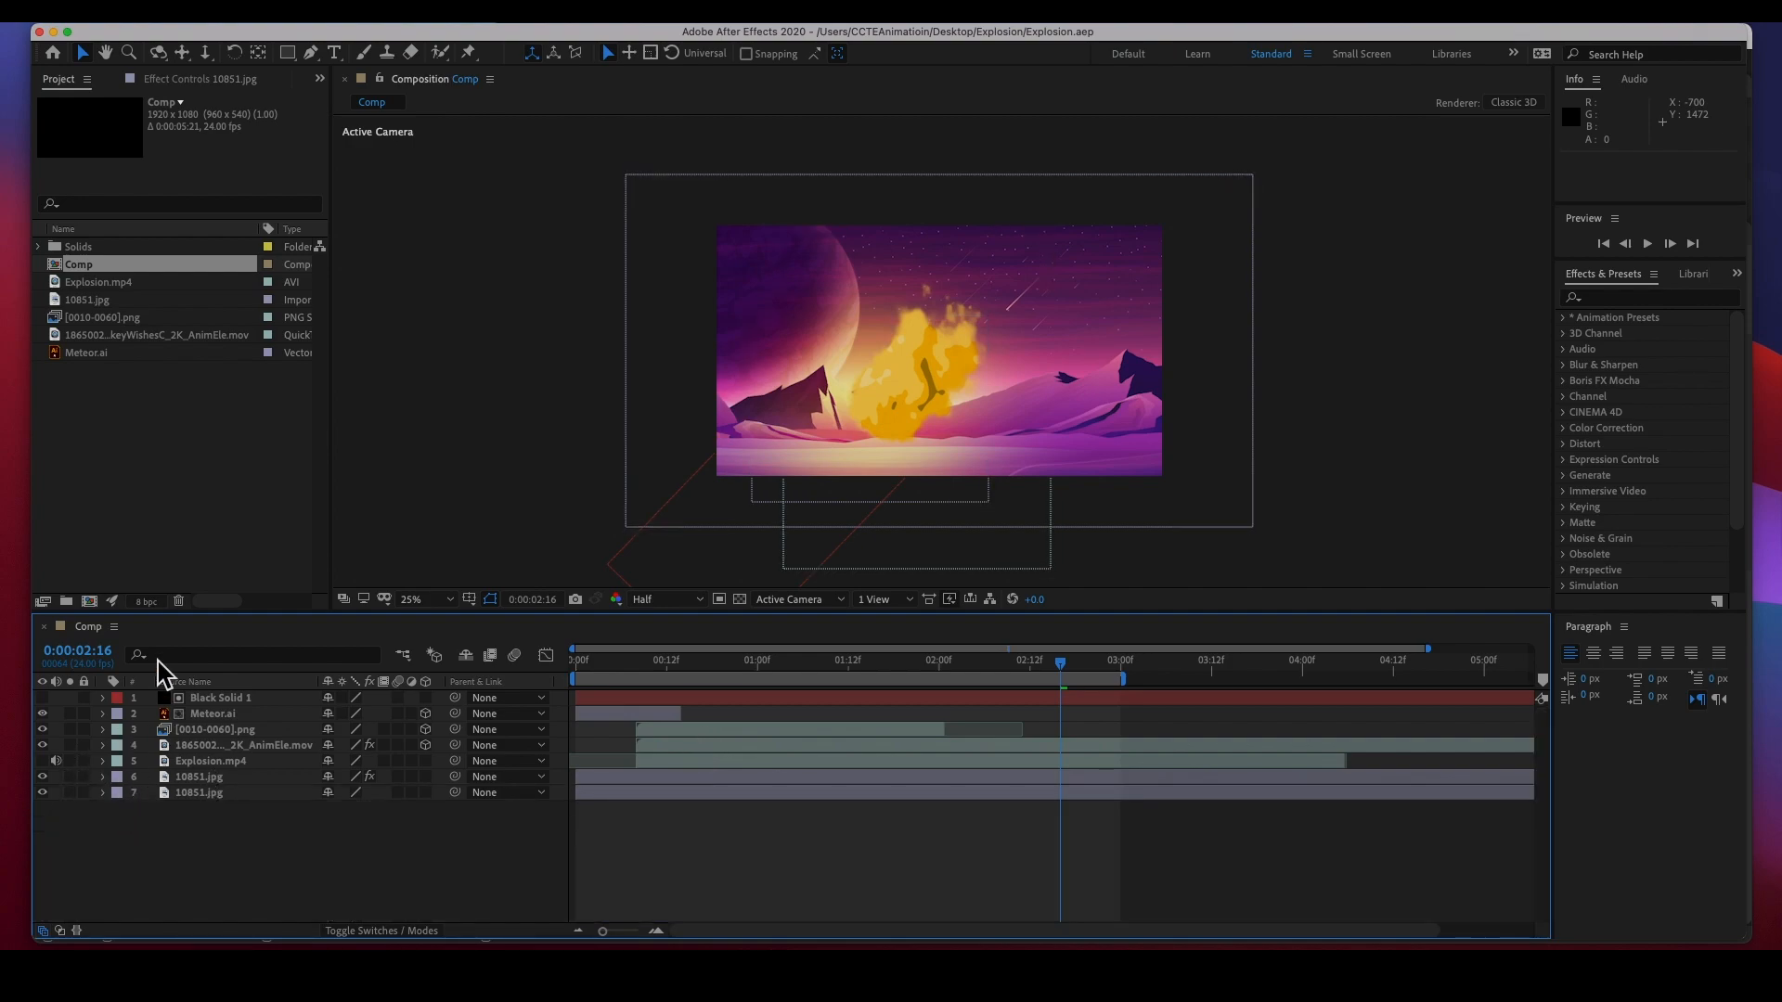
{"action": "left_click", "coordinate": [209, 794]}
{"action": "left_click", "coordinate": [209, 782]}
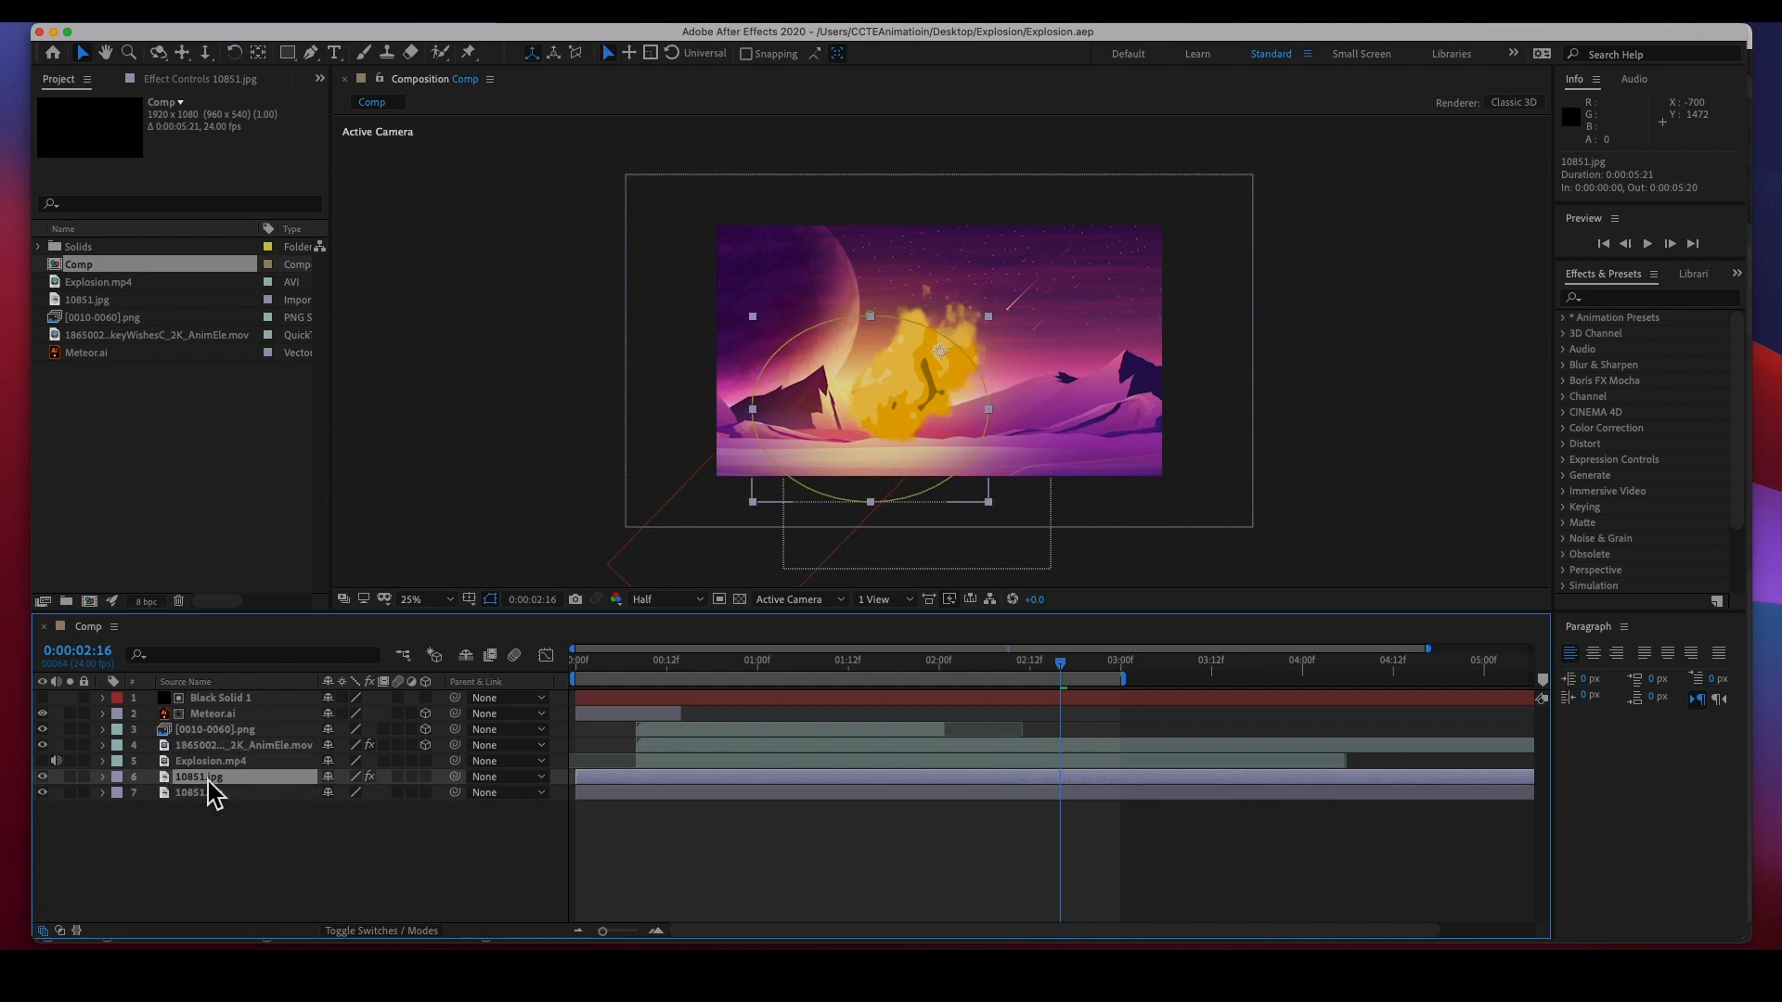
{"action": "left_click", "coordinate": [211, 762]}
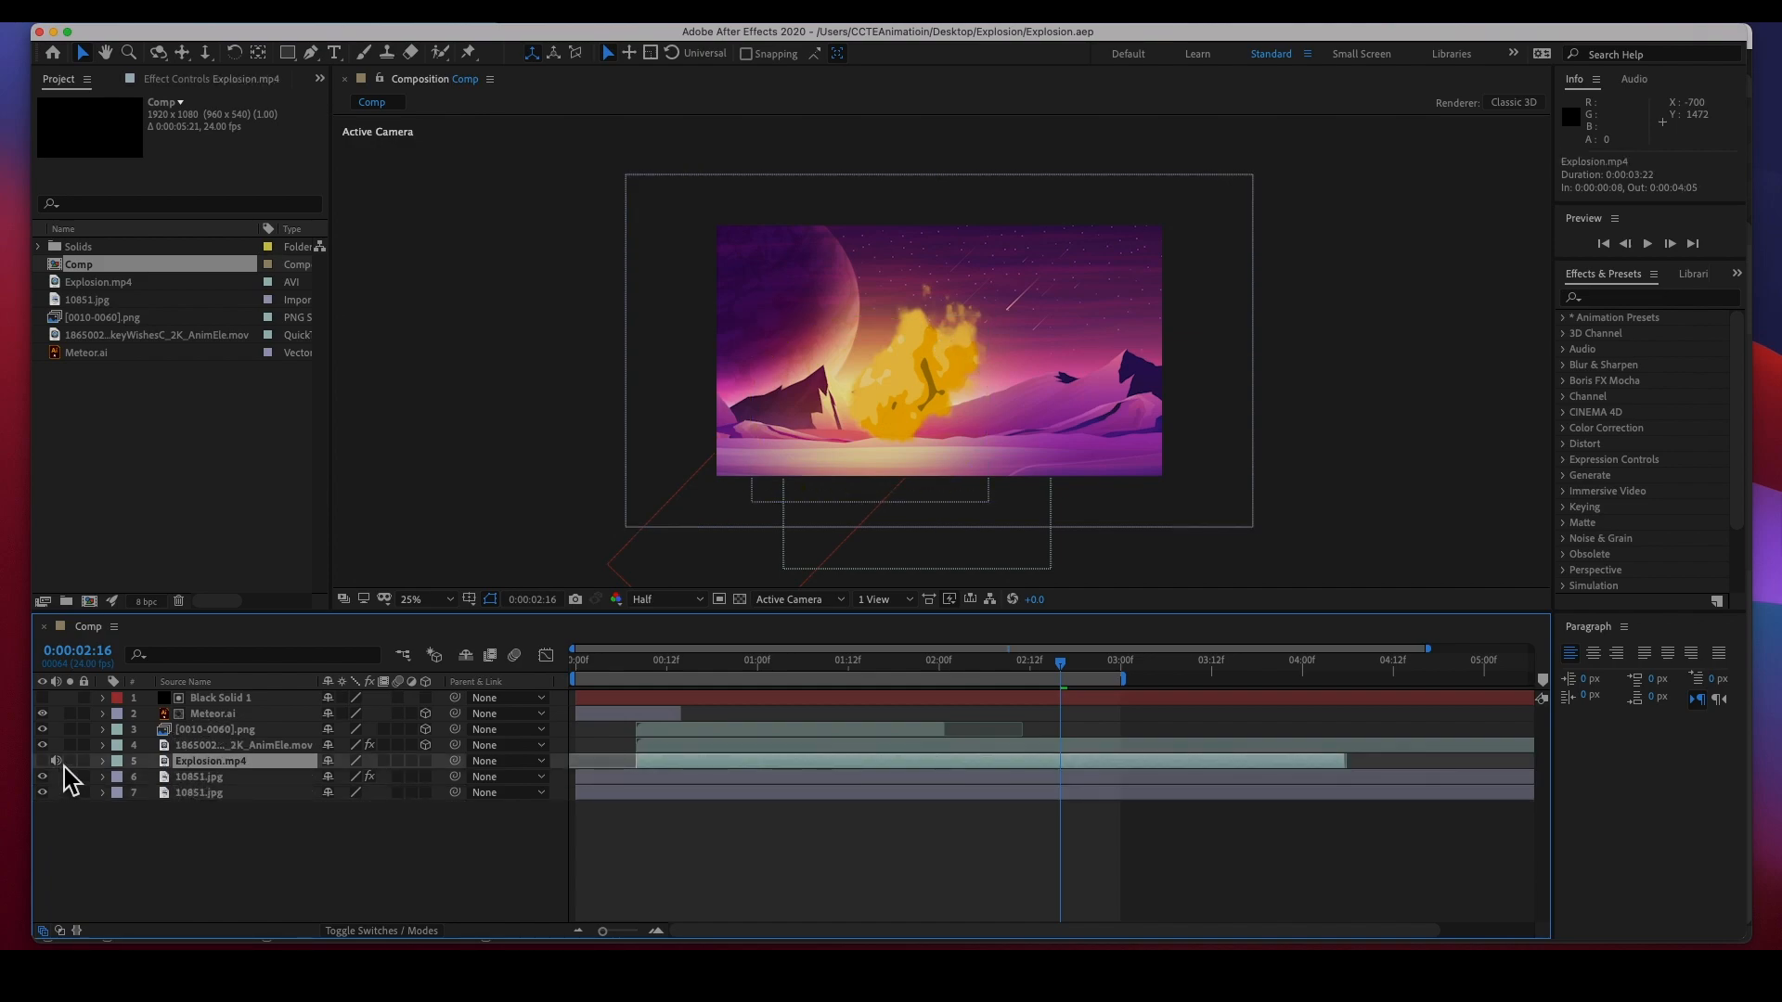
{"action": "left_click", "coordinate": [244, 745]}
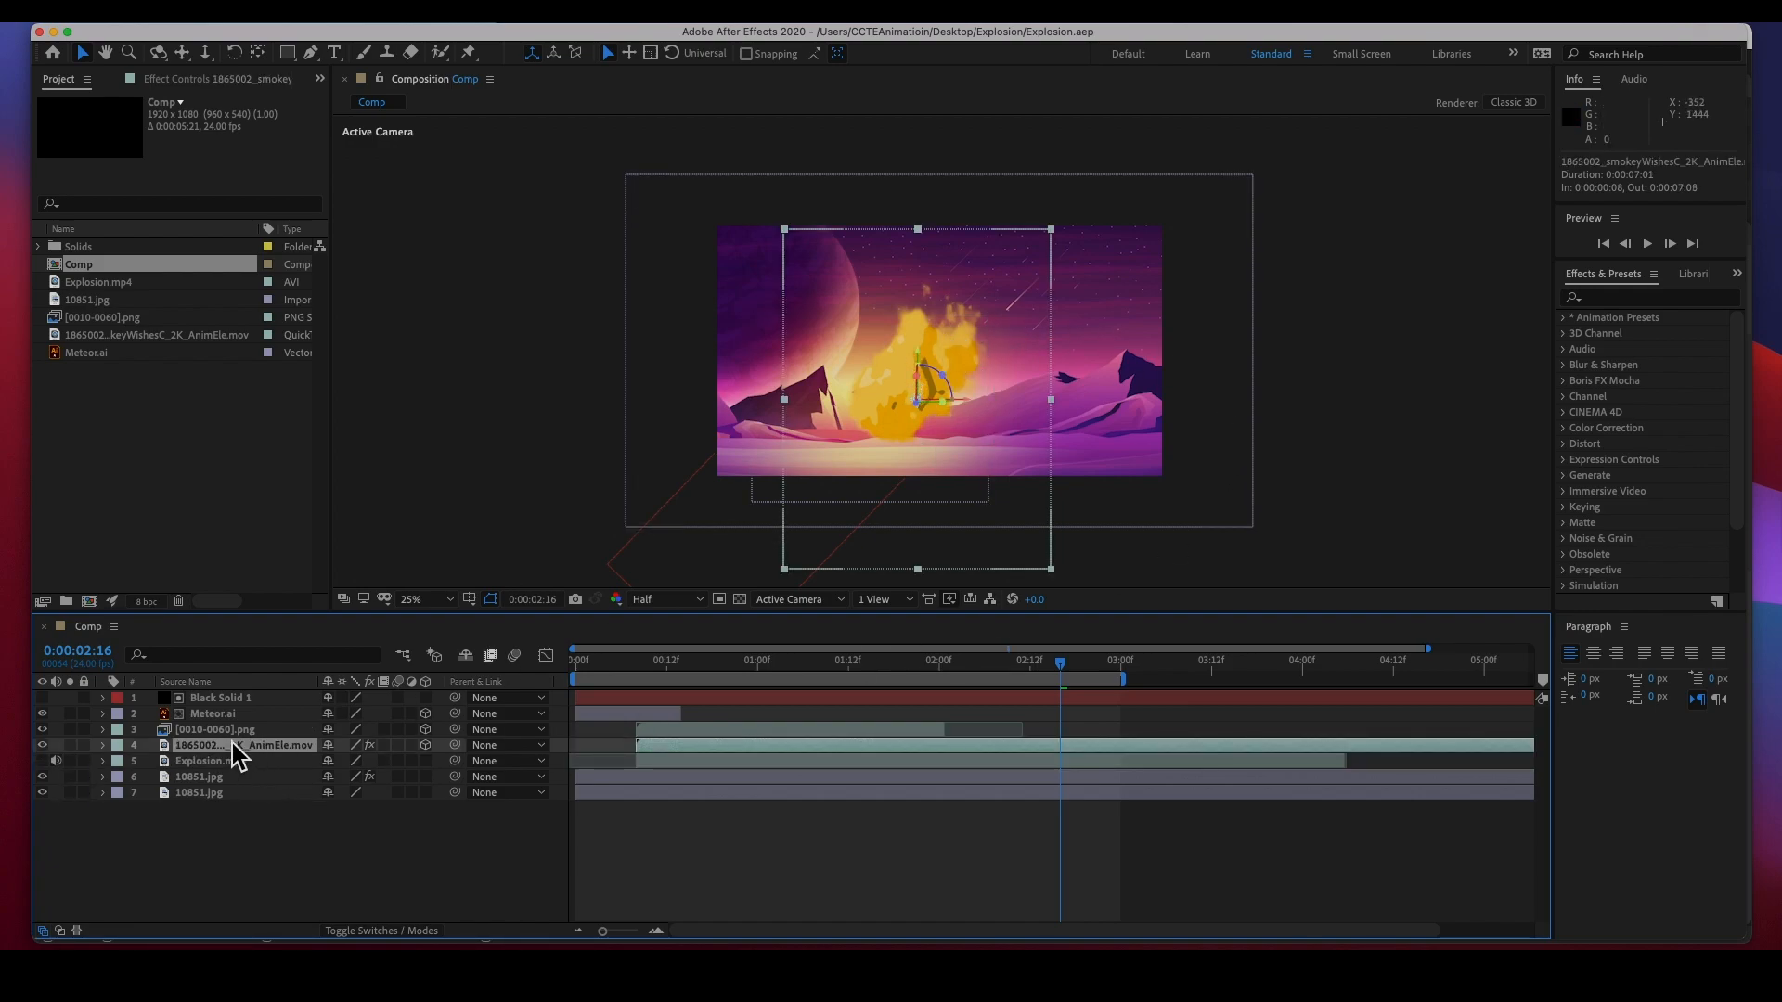
{"action": "left_click", "coordinate": [228, 735]}
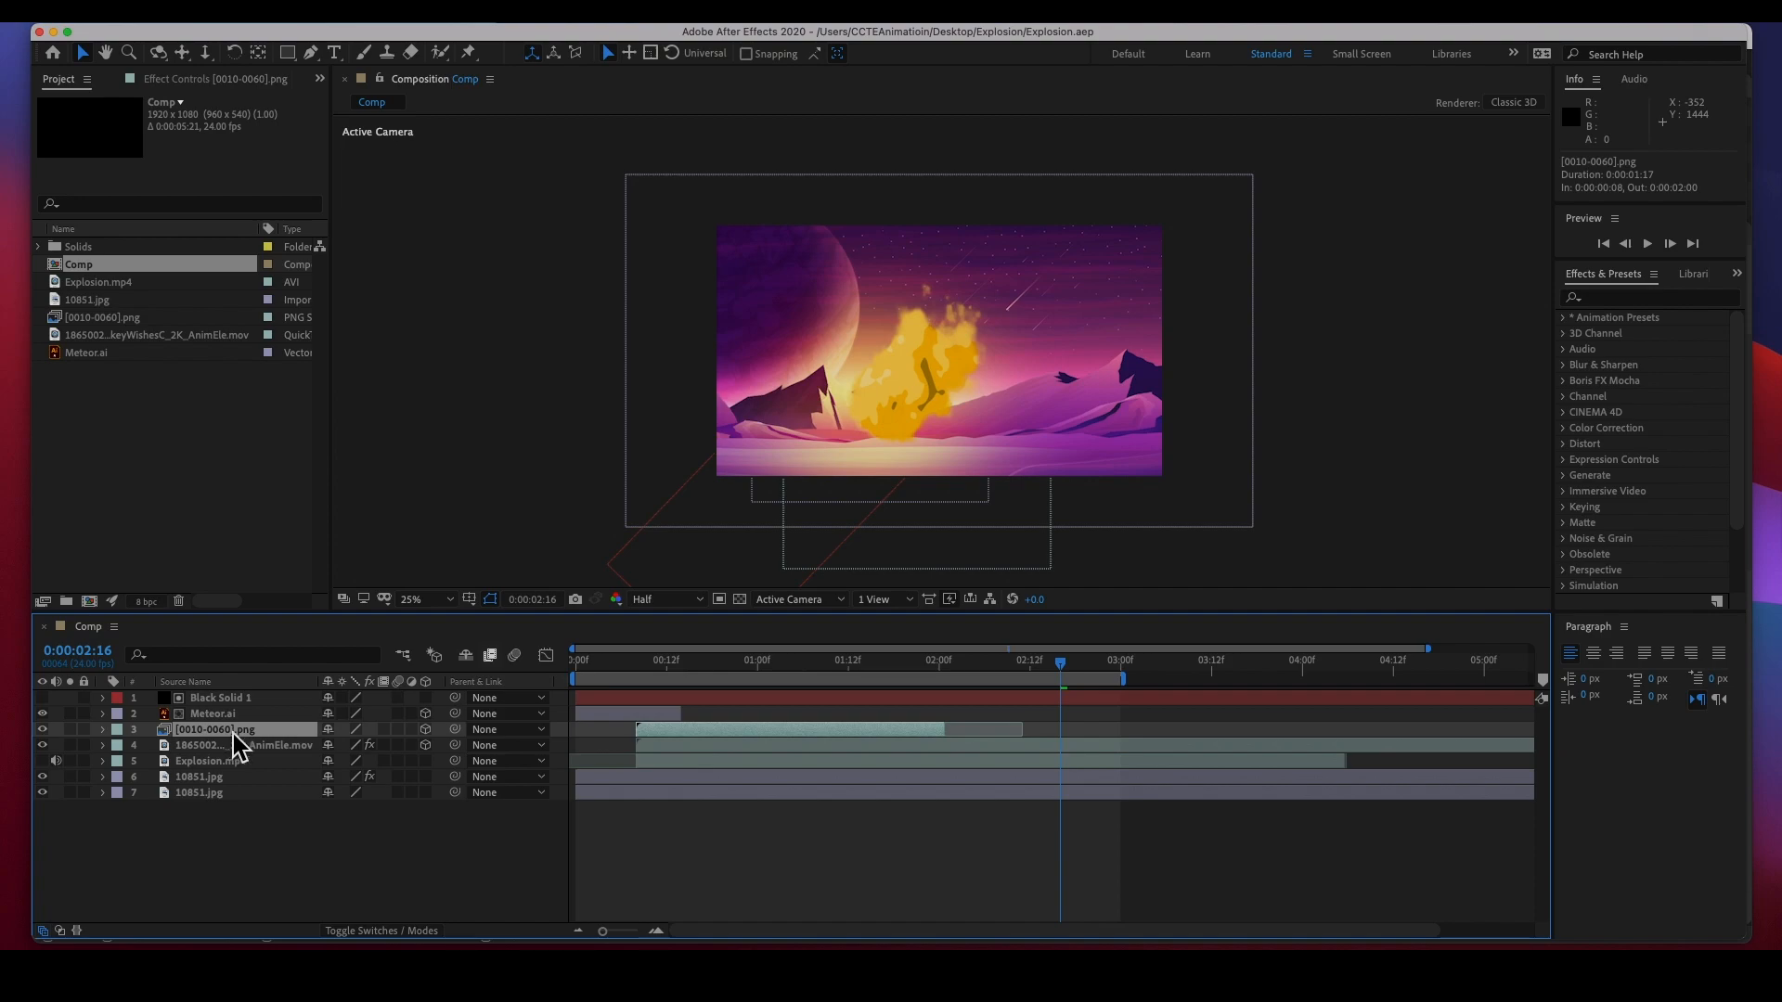
{"action": "left_click_drag", "start_coordinate": [966, 682], "coordinate": [863, 676]}
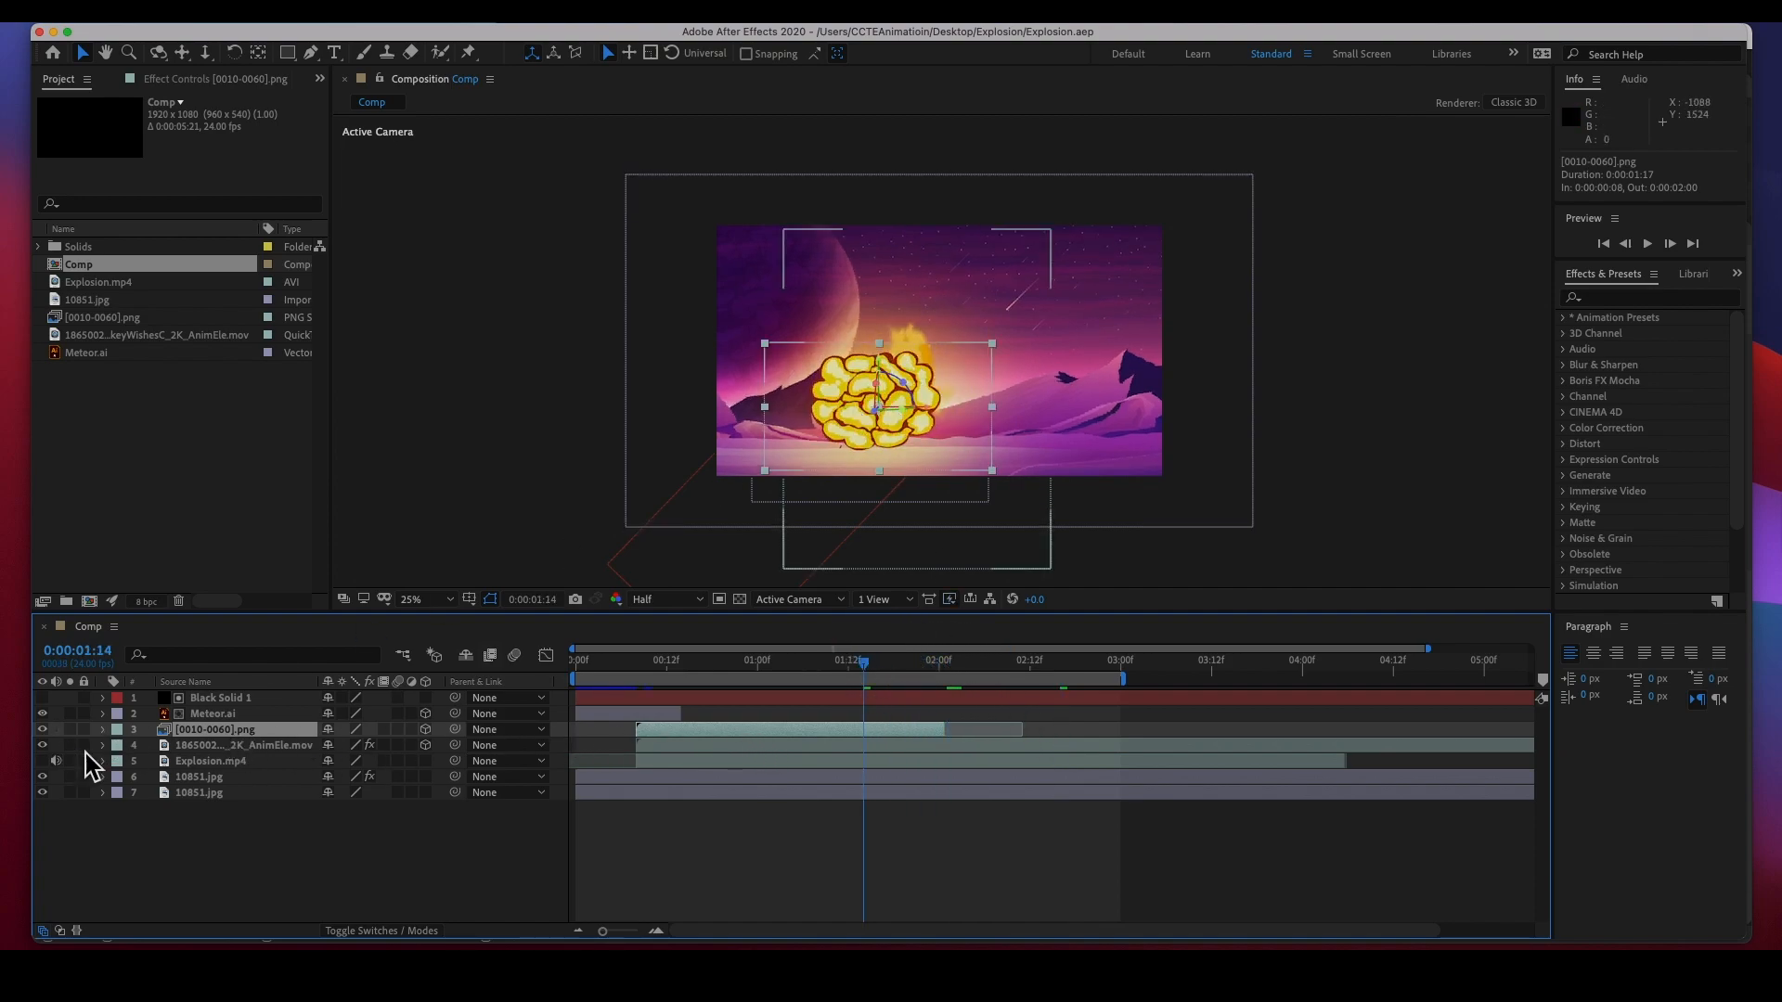
- Examine the Meteor.ai layer at 0:00:00:06 and the Black Solid 1 matte layer above it
{"action": "left_click", "coordinate": [214, 714]}
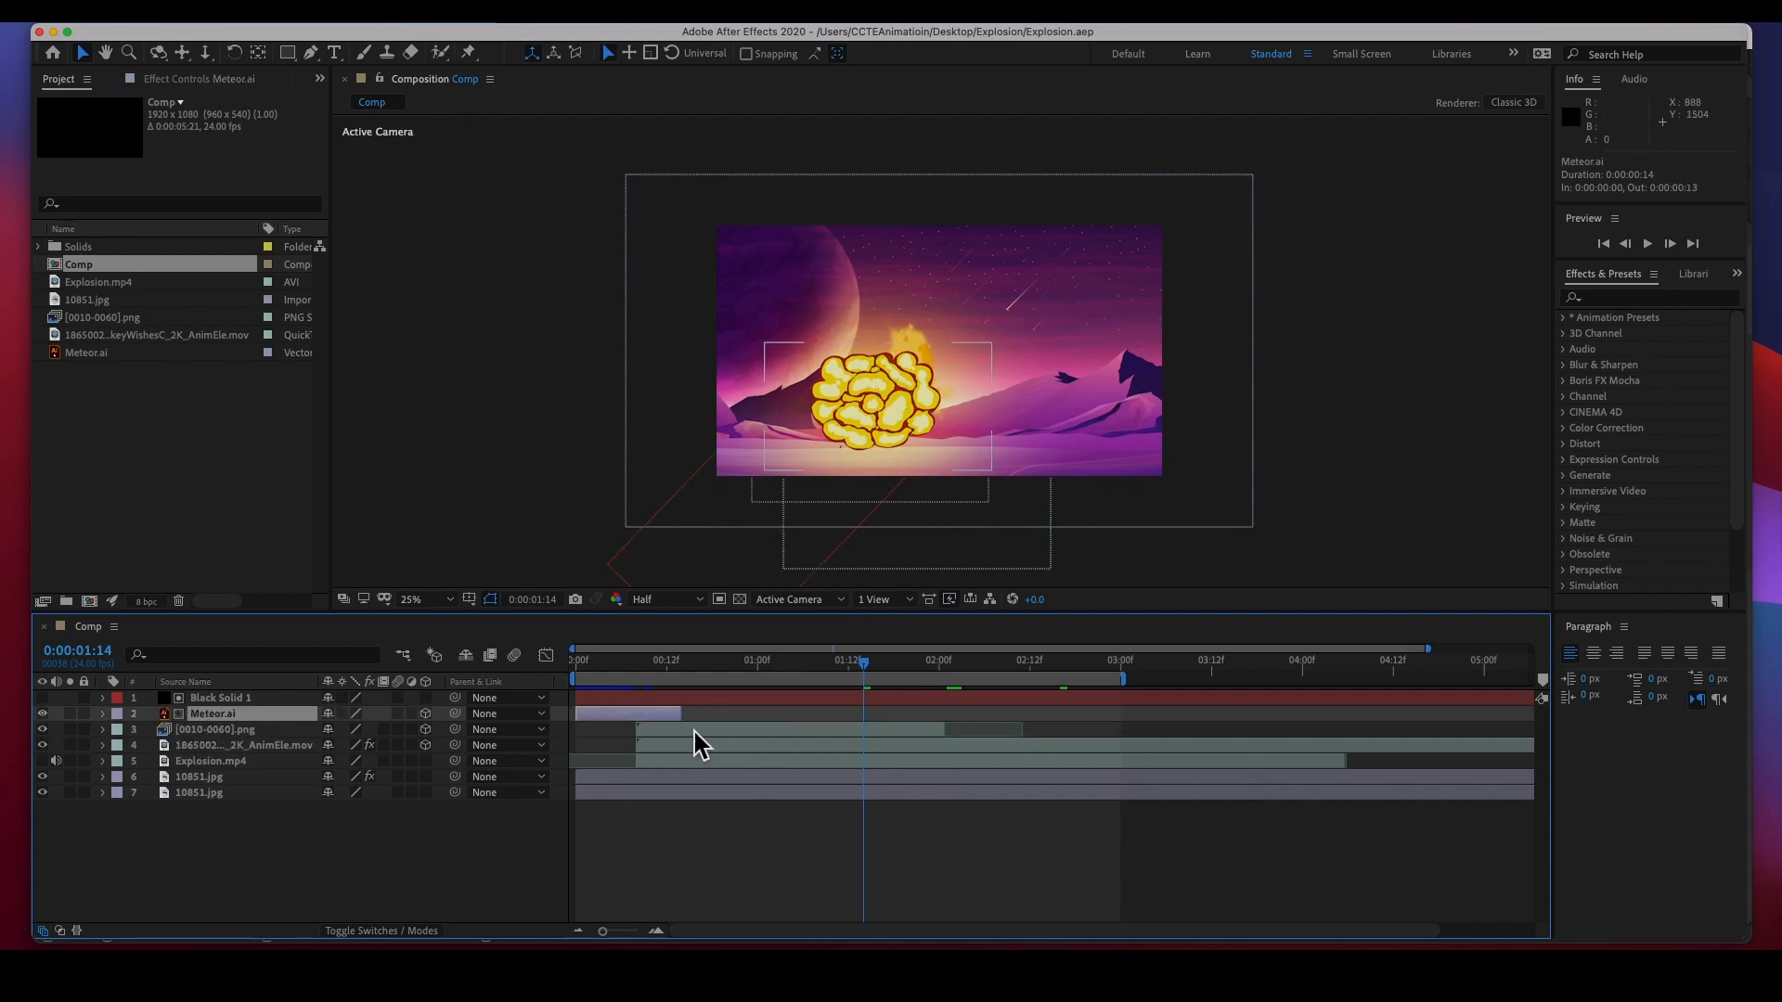
{"action": "left_click", "coordinate": [621, 670]}
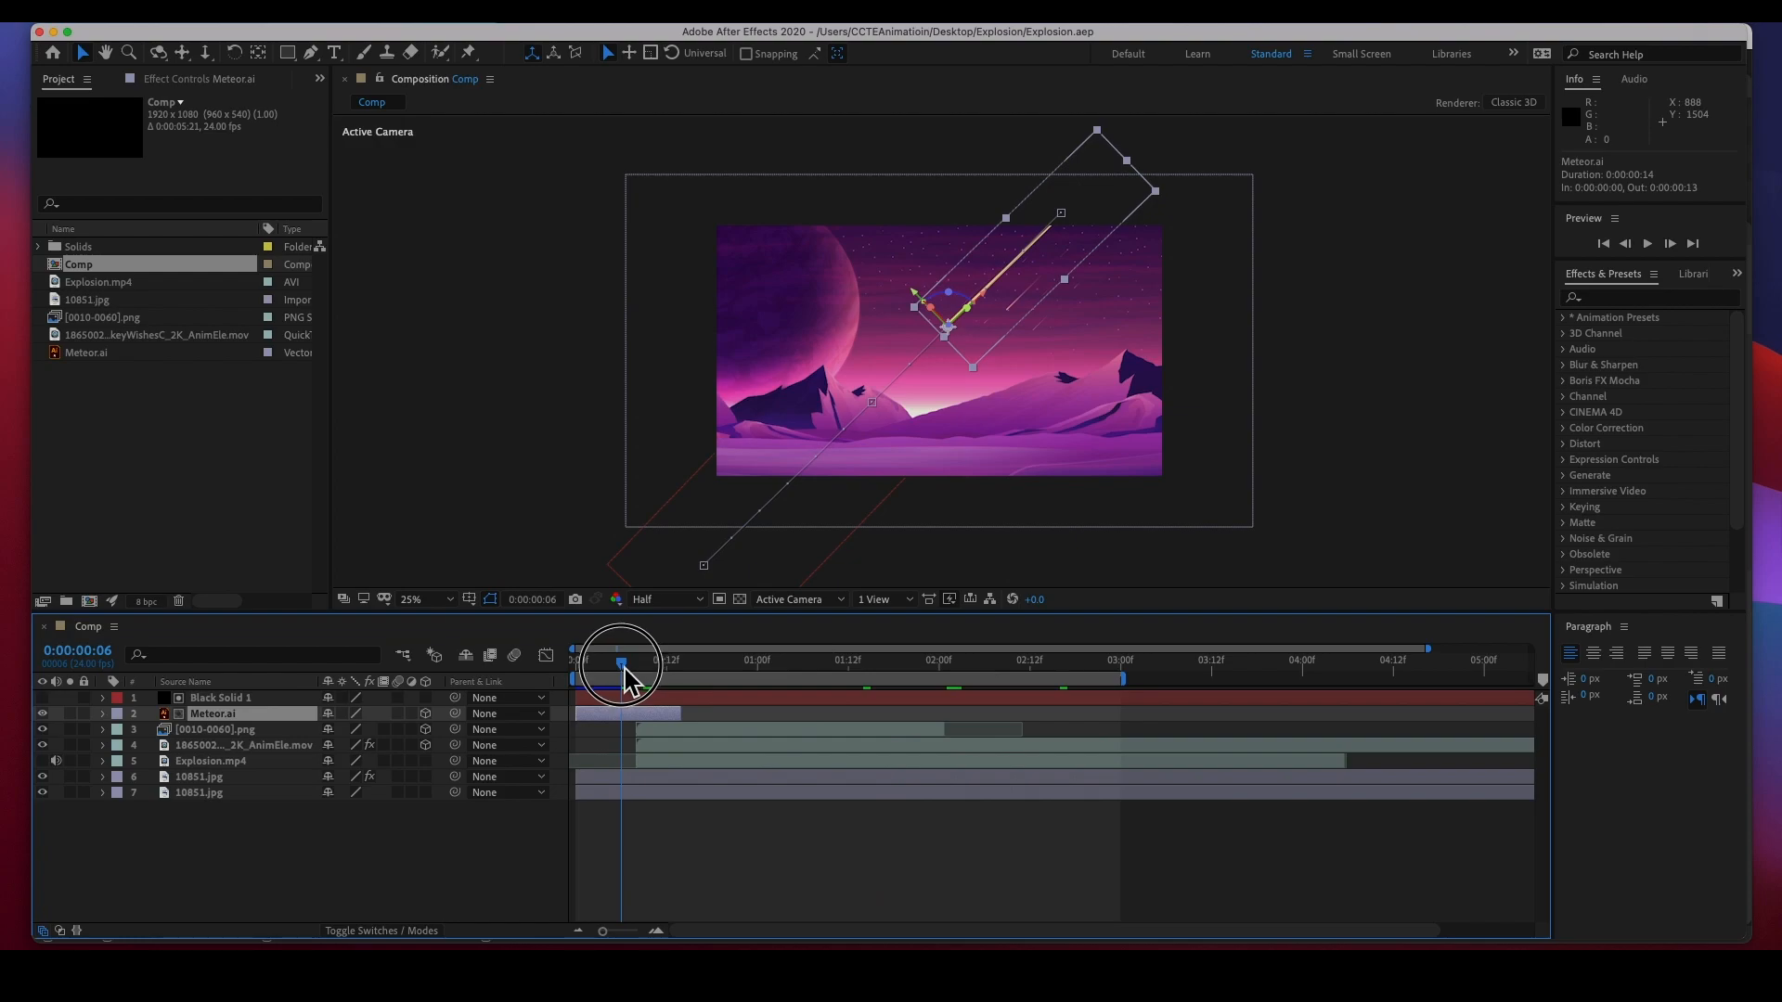
{"action": "left_click", "coordinate": [218, 703]}
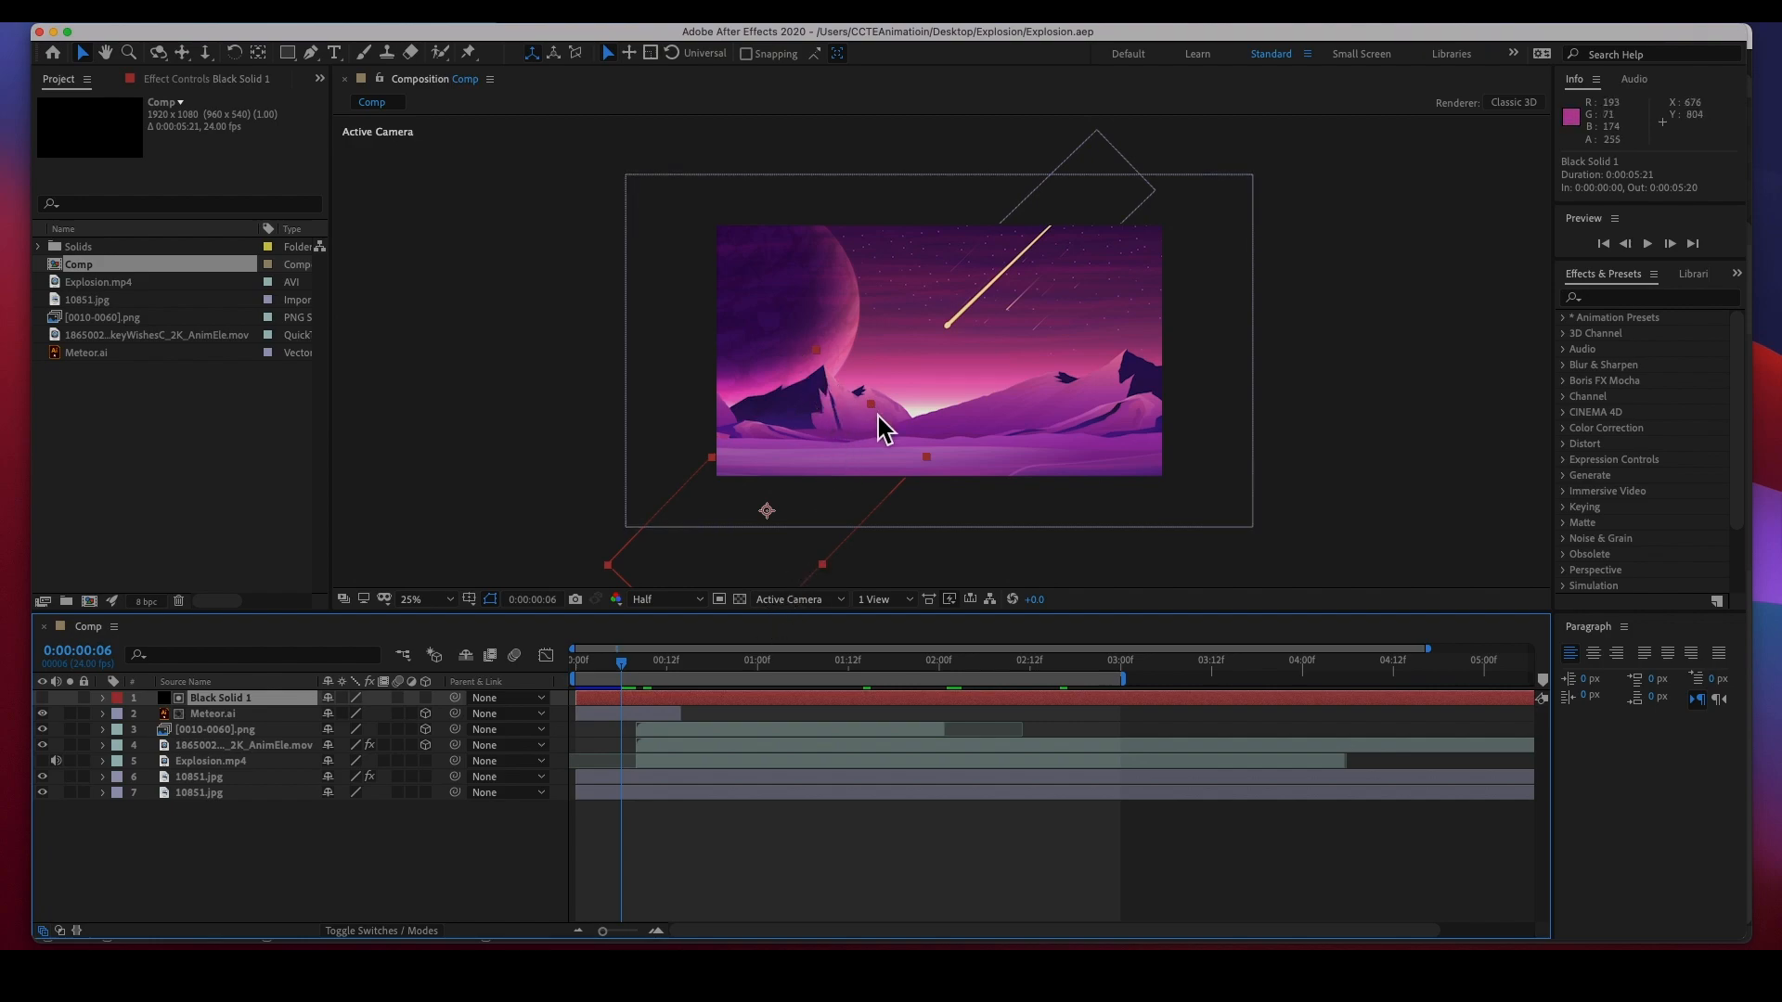
- Hide the [0010-0060].png, smoke movie and masked 10851.jpg layers, then scrub through the meteor's fall and return to the start
{"action": "left_click", "coordinate": [42, 730]}
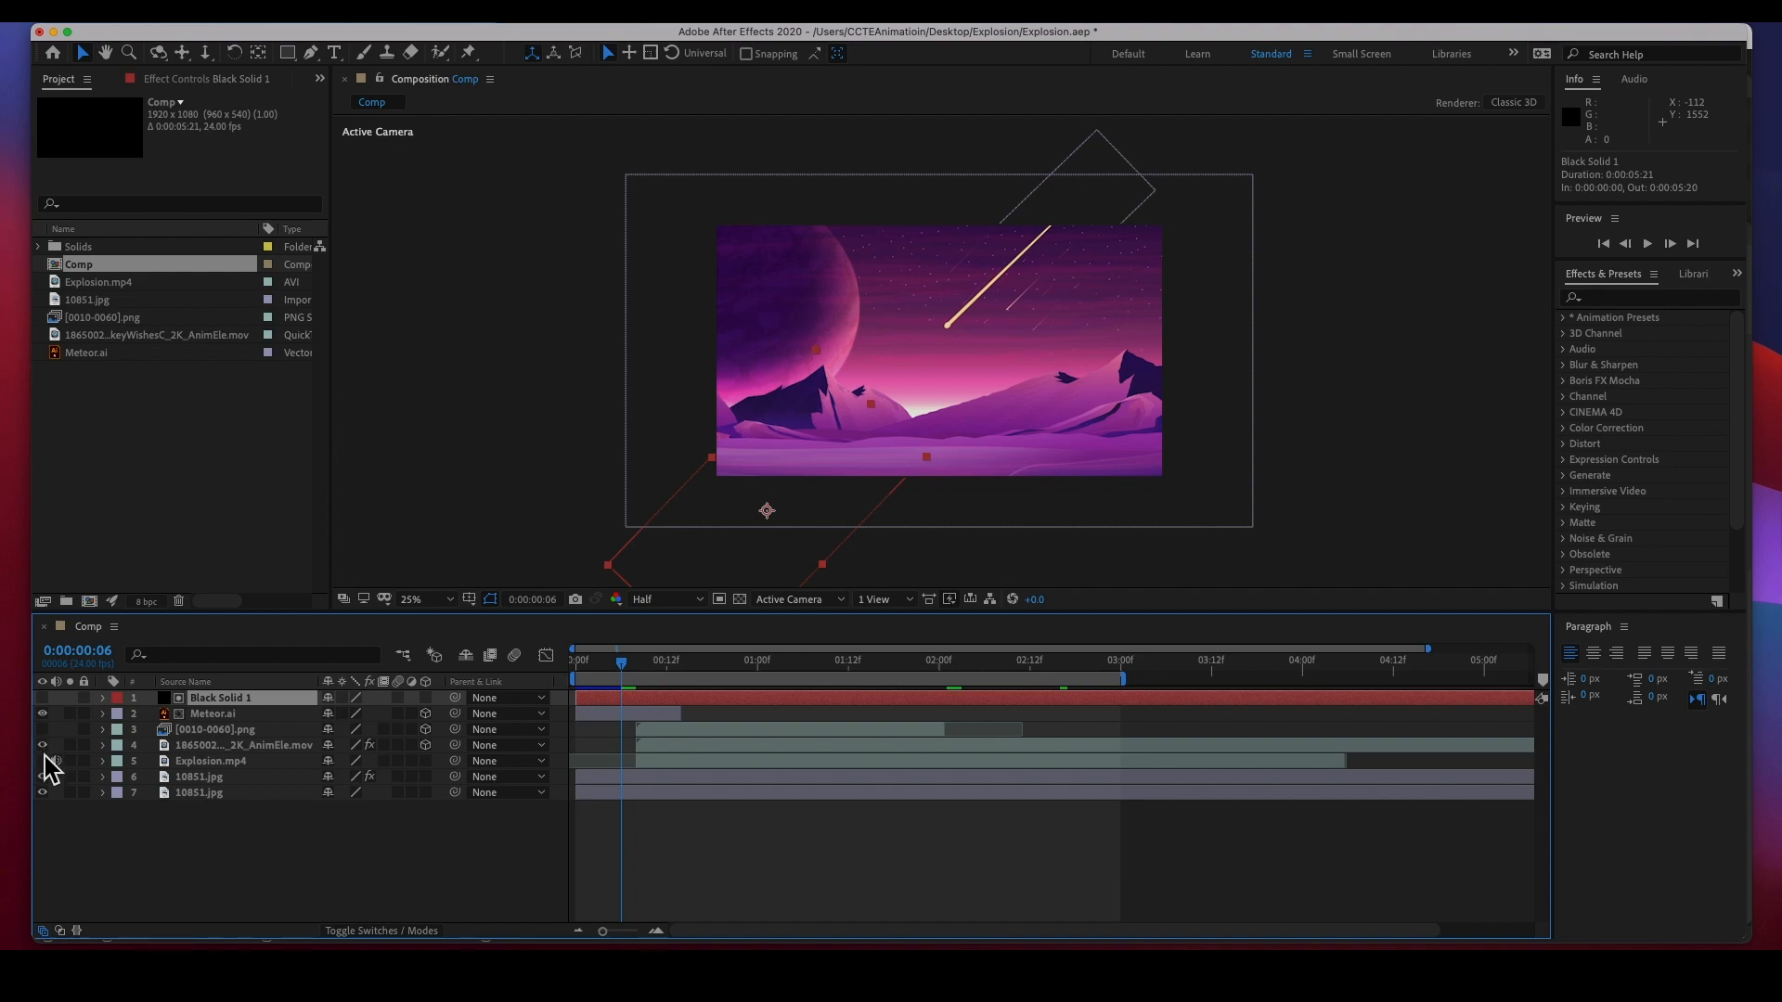
{"action": "left_click", "coordinate": [43, 746]}
{"action": "left_click_drag", "start_coordinate": [608, 682], "coordinate": [652, 682]}
{"action": "left_click", "coordinate": [42, 777]}
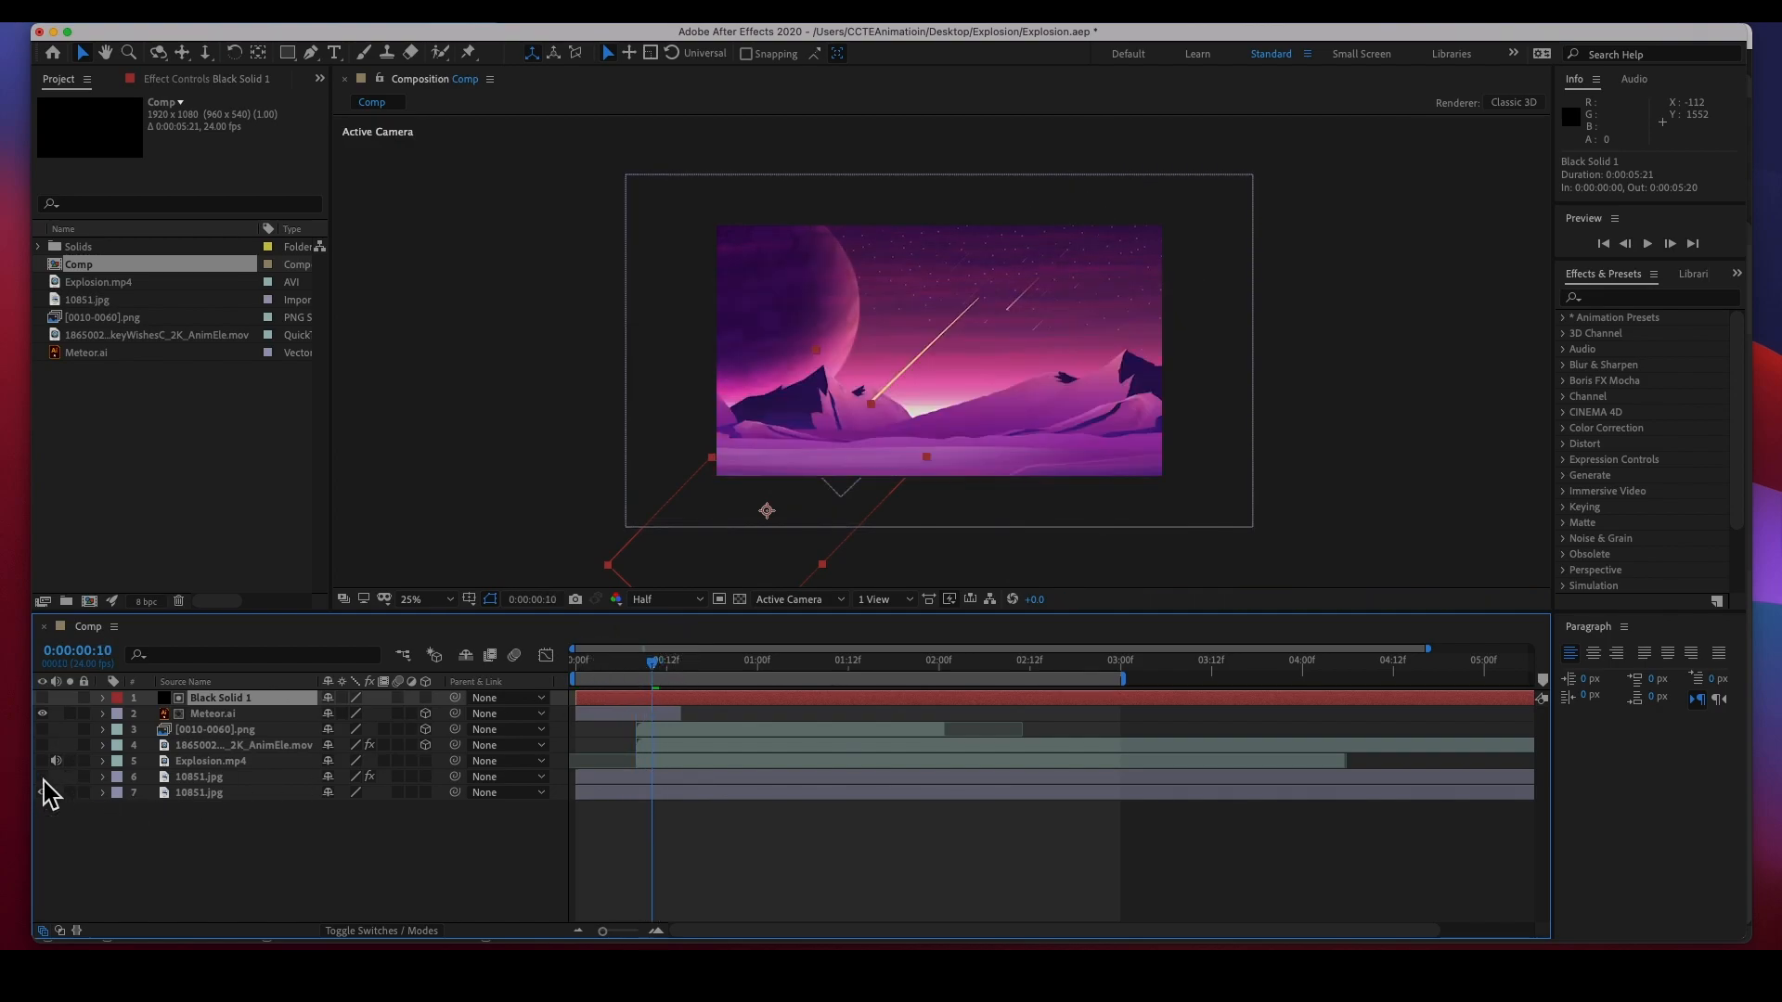
{"action": "mouse_move", "coordinate": [625, 684]}
{"action": "left_mouse_down"}
{"action": "mouse_move", "coordinate": [609, 684]}
{"action": "mouse_move", "coordinate": [685, 687]}
{"action": "mouse_move", "coordinate": [639, 683]}
{"action": "left_mouse_up"}
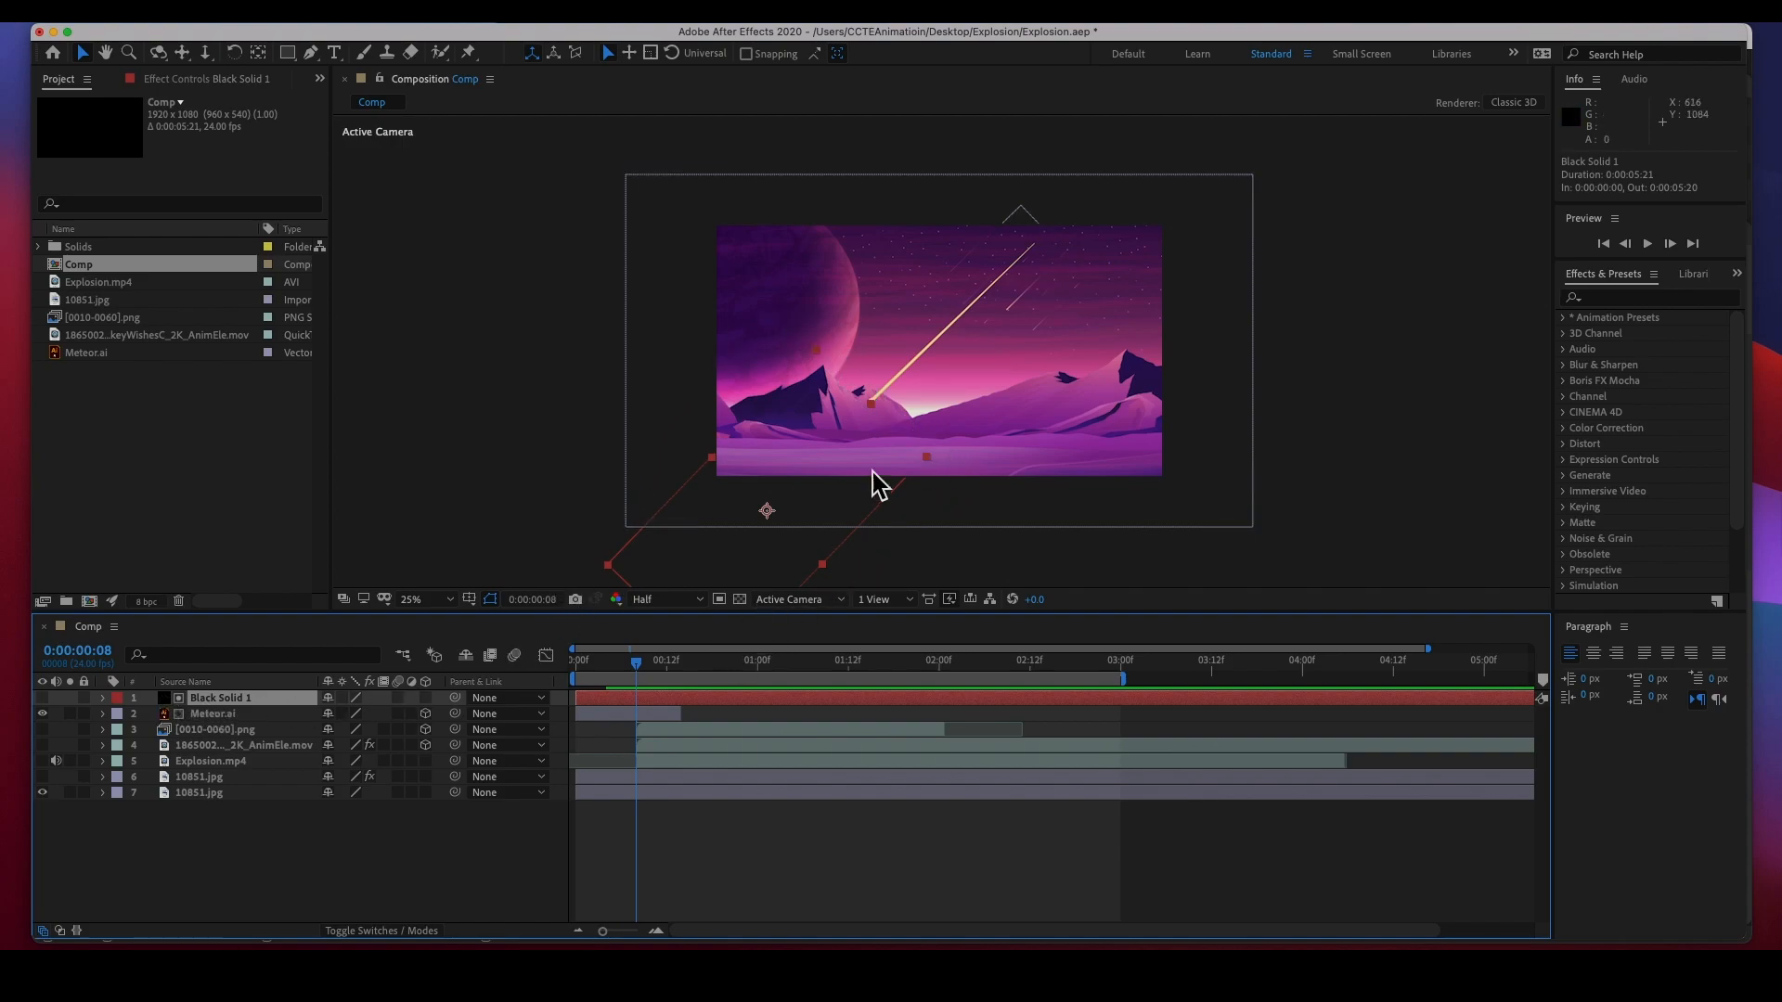
{"action": "left_click_drag", "start_coordinate": [640, 674], "coordinate": [576, 684]}
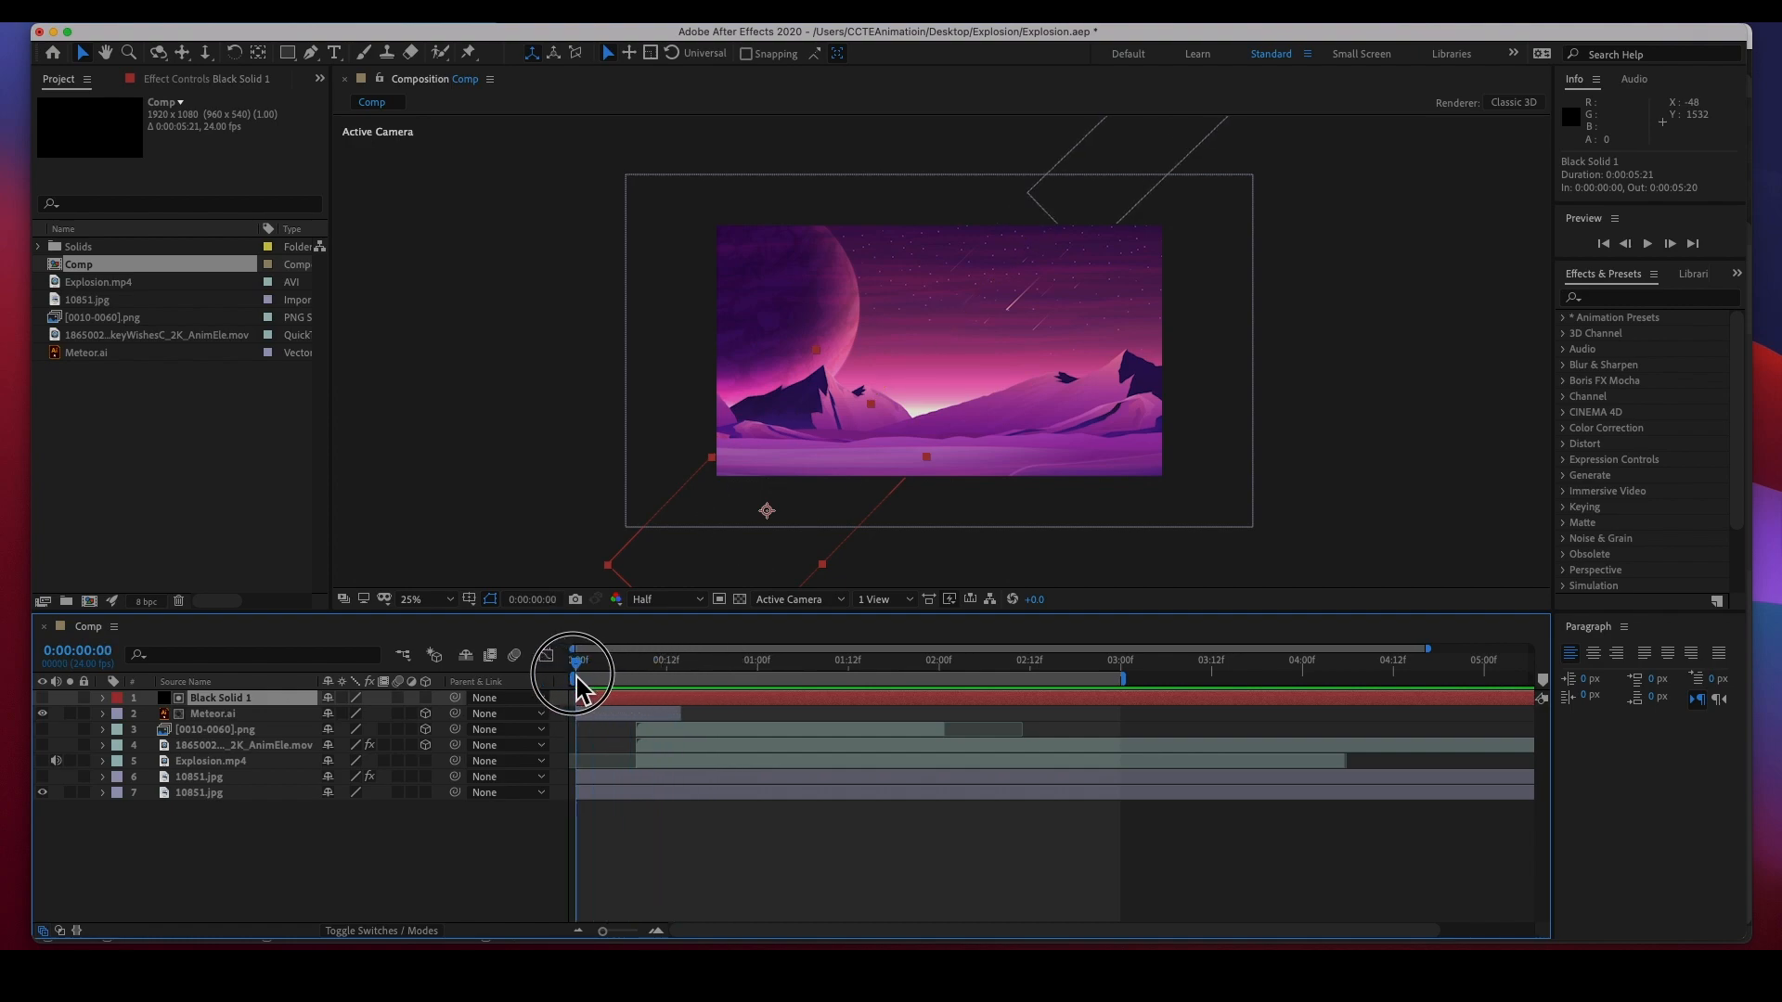
- Show the masked 10851.jpg layer again and examine its Curves effect and animated mask by scrubbing to 0:00:00:17 and 0:00:01:01
{"action": "left_click", "coordinate": [42, 777]}
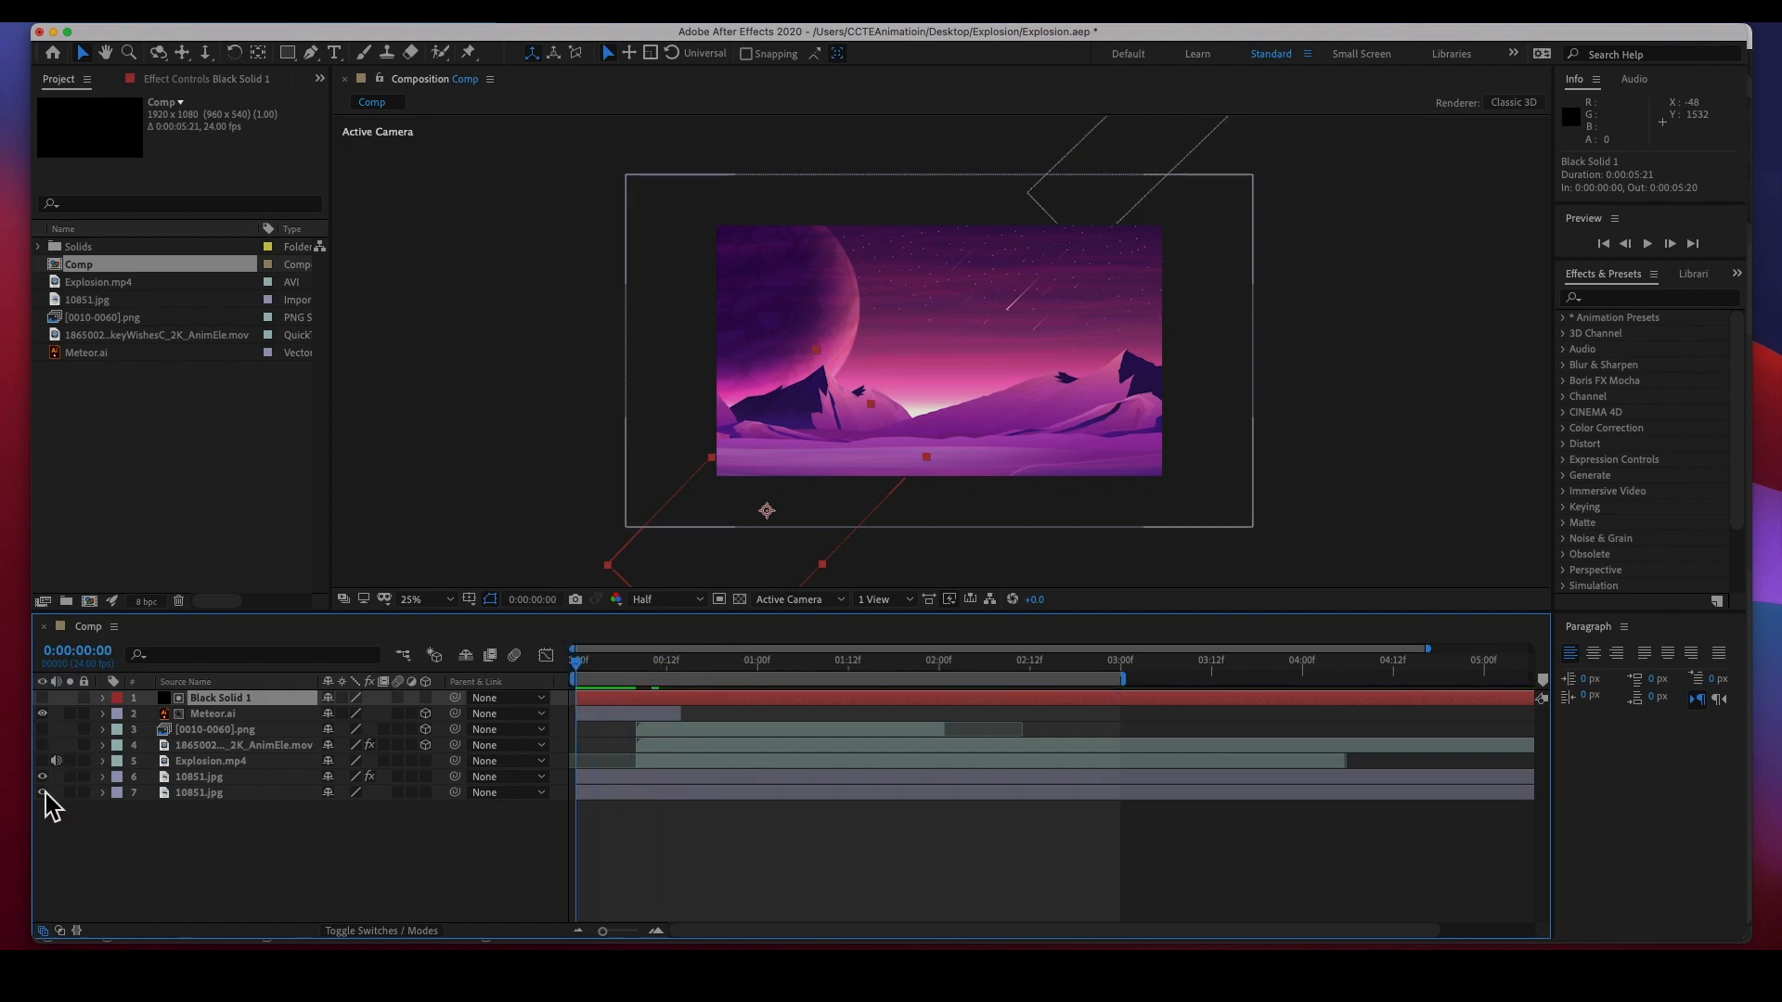
{"action": "left_click", "coordinate": [201, 779]}
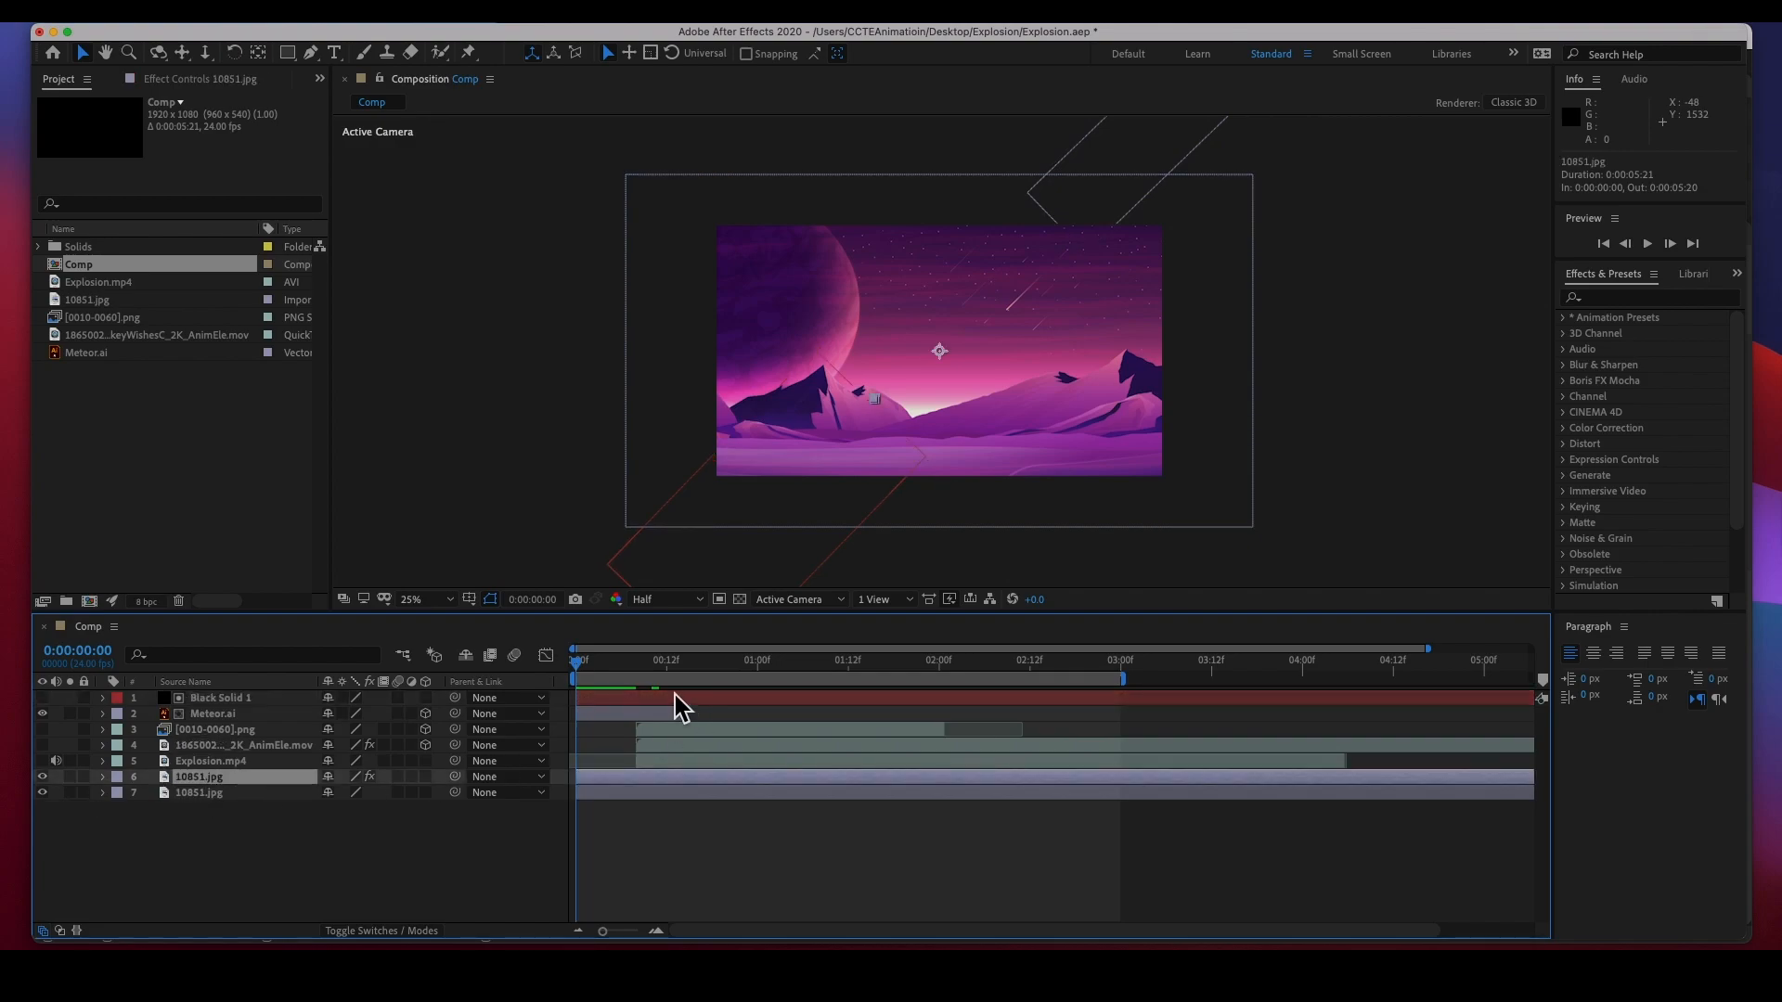
{"action": "mouse_move", "coordinate": [678, 677]}
{"action": "left_mouse_down"}
{"action": "mouse_move", "coordinate": [768, 669]}
{"action": "mouse_move", "coordinate": [705, 677]}
{"action": "left_mouse_up"}
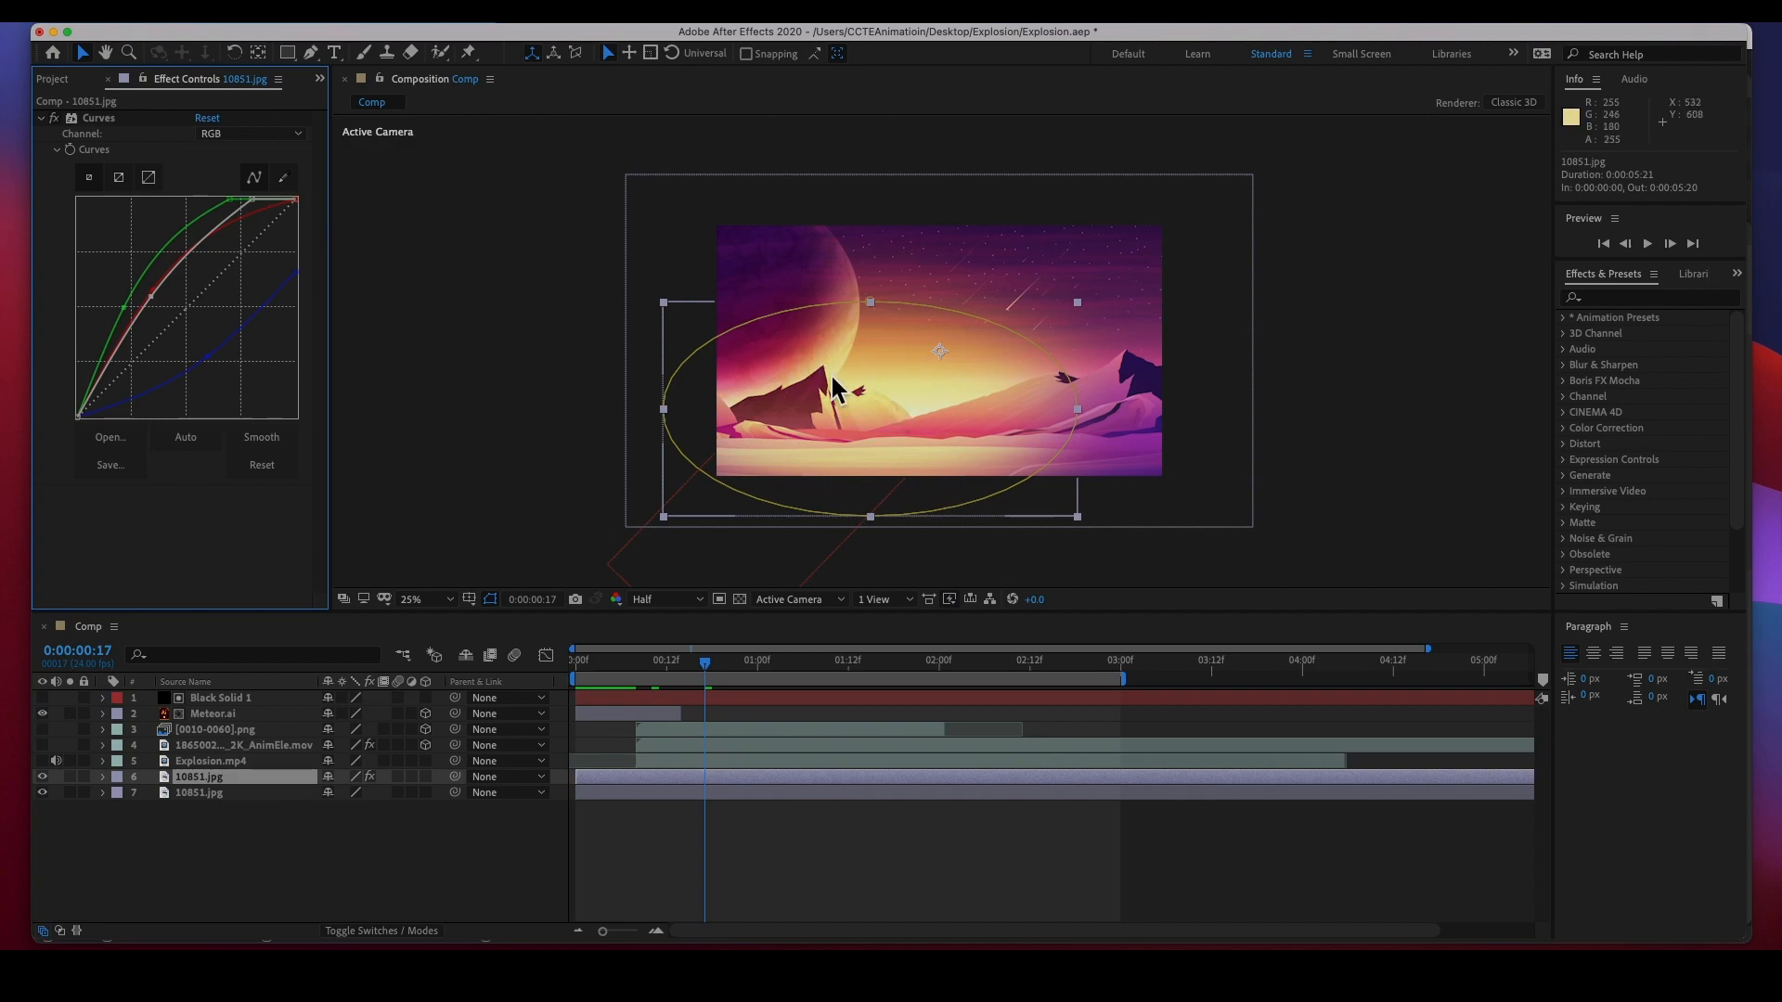
{"action": "left_click_drag", "start_coordinate": [711, 672], "coordinate": [766, 684]}
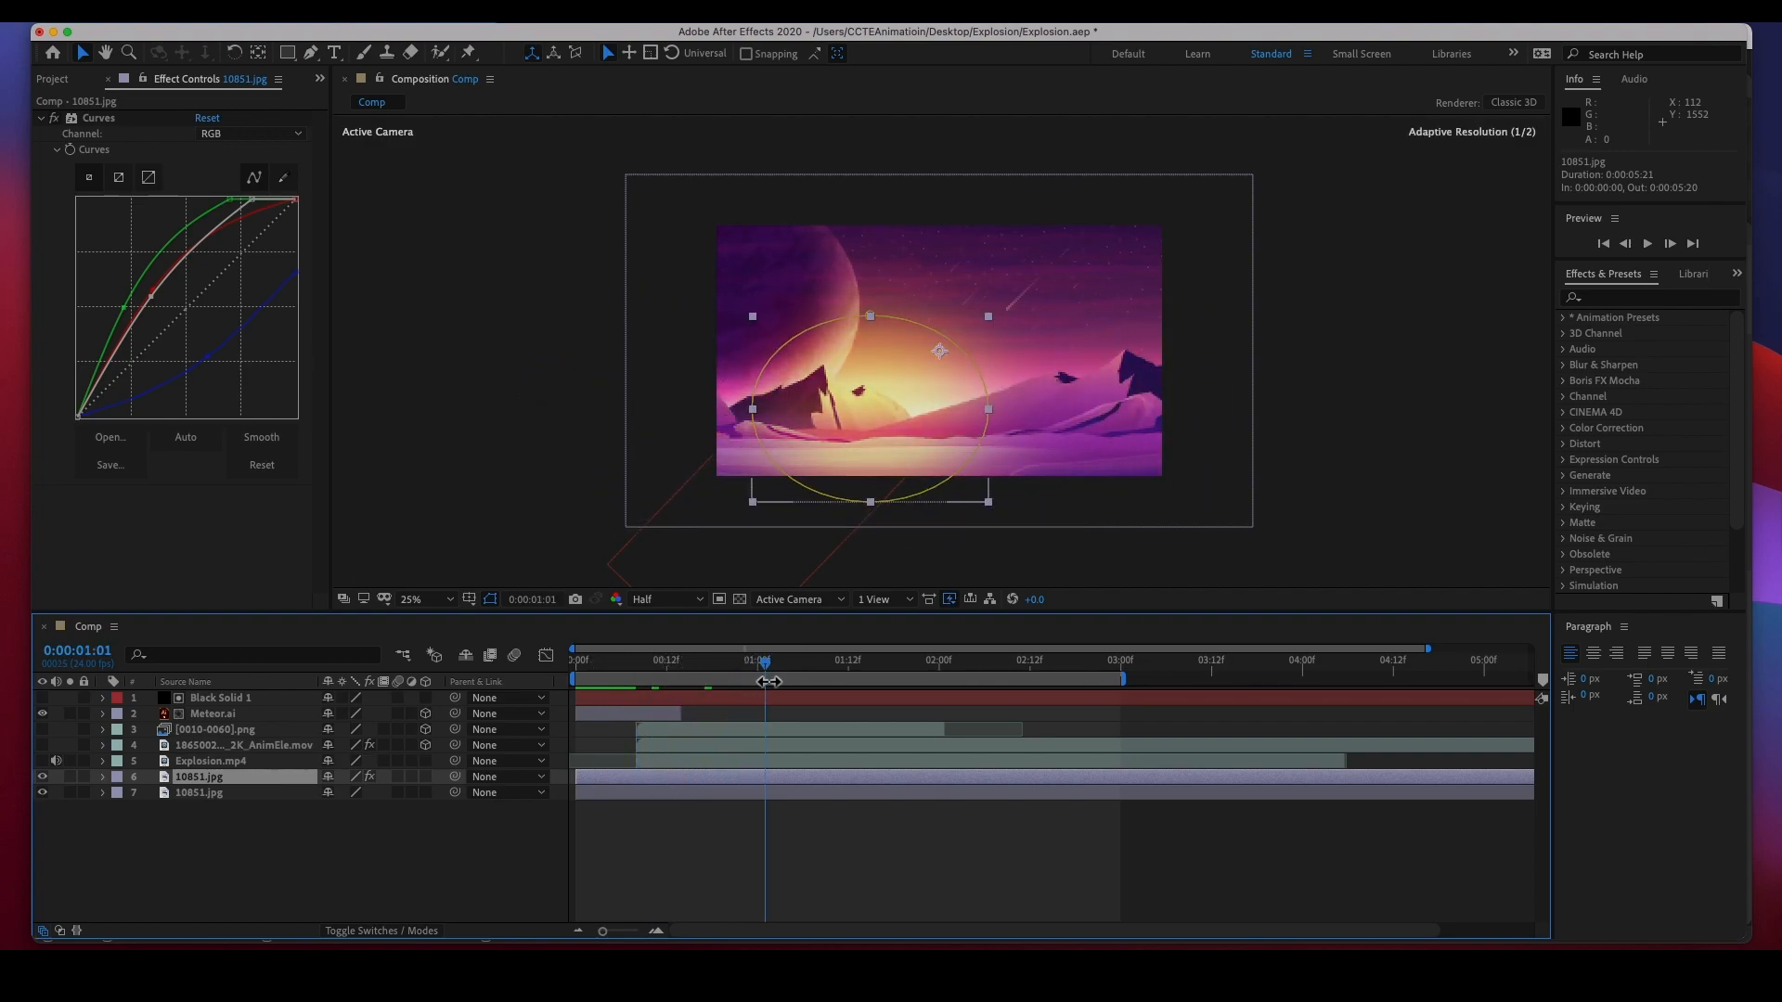
- Check the Explosion.mp4 layer, show the smoke movie layer again, and examine the smoke by scrubbing to 0:00:01:14
{"action": "left_click", "coordinate": [199, 763]}
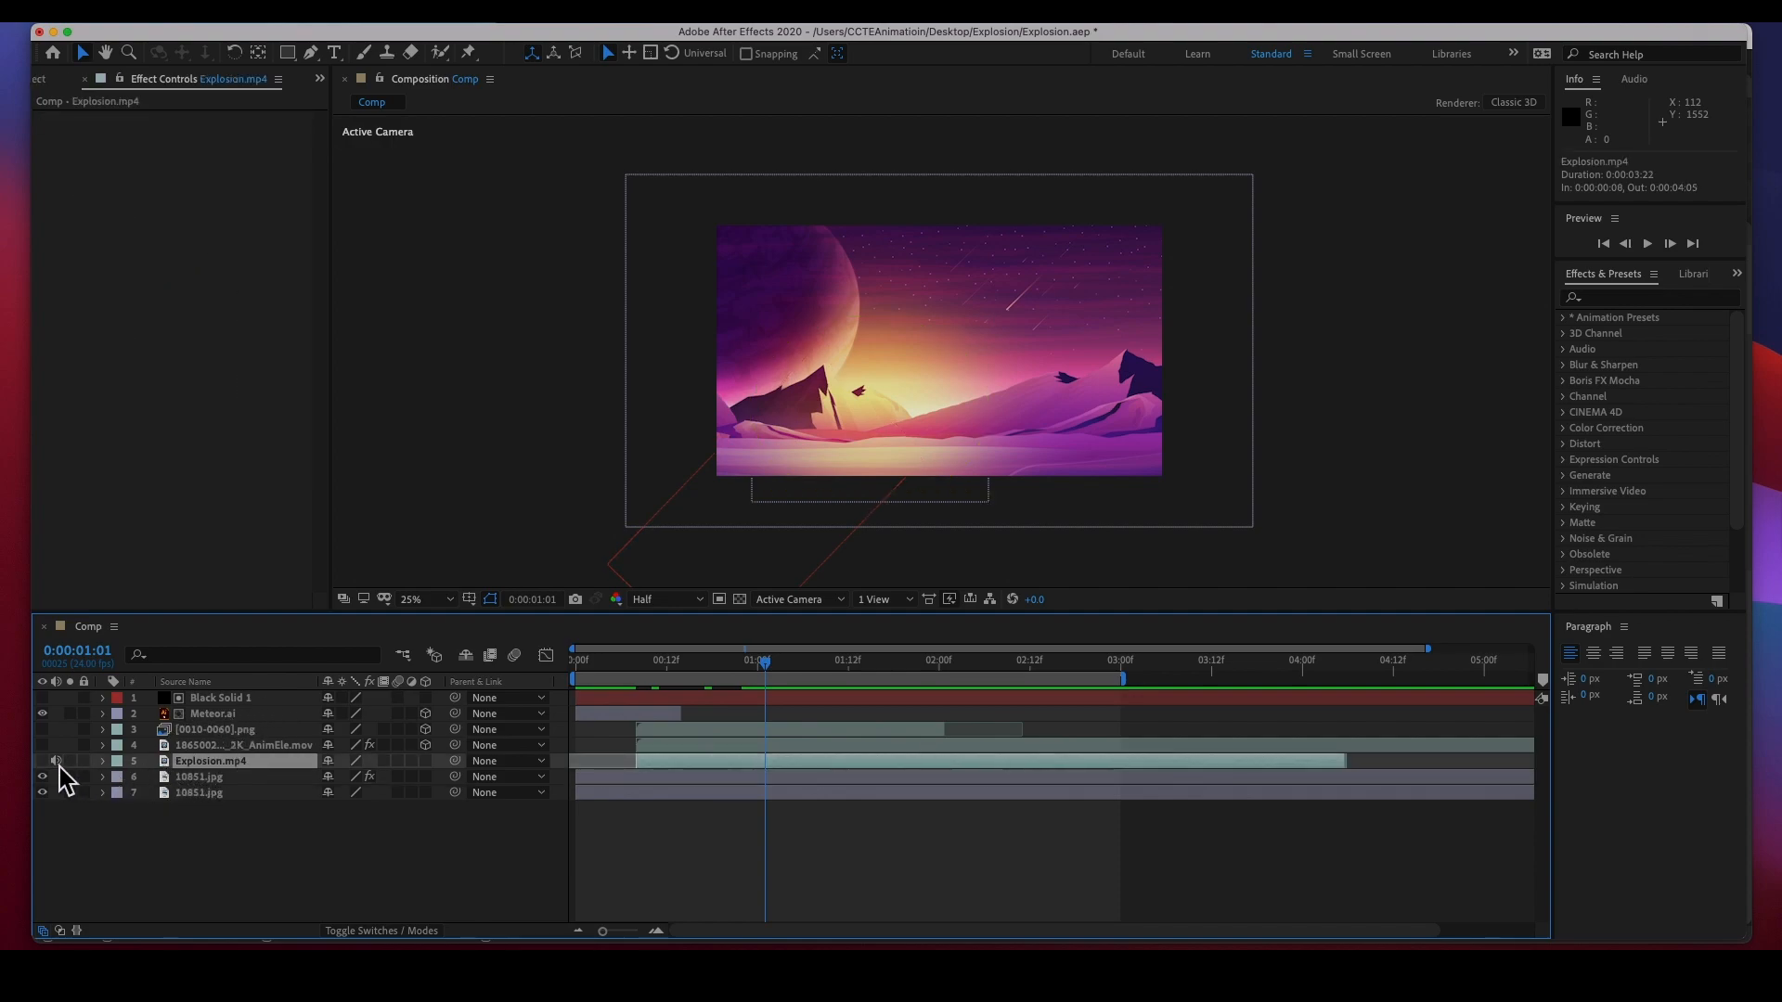
{"action": "left_click", "coordinate": [224, 748]}
{"action": "left_click", "coordinate": [42, 745]}
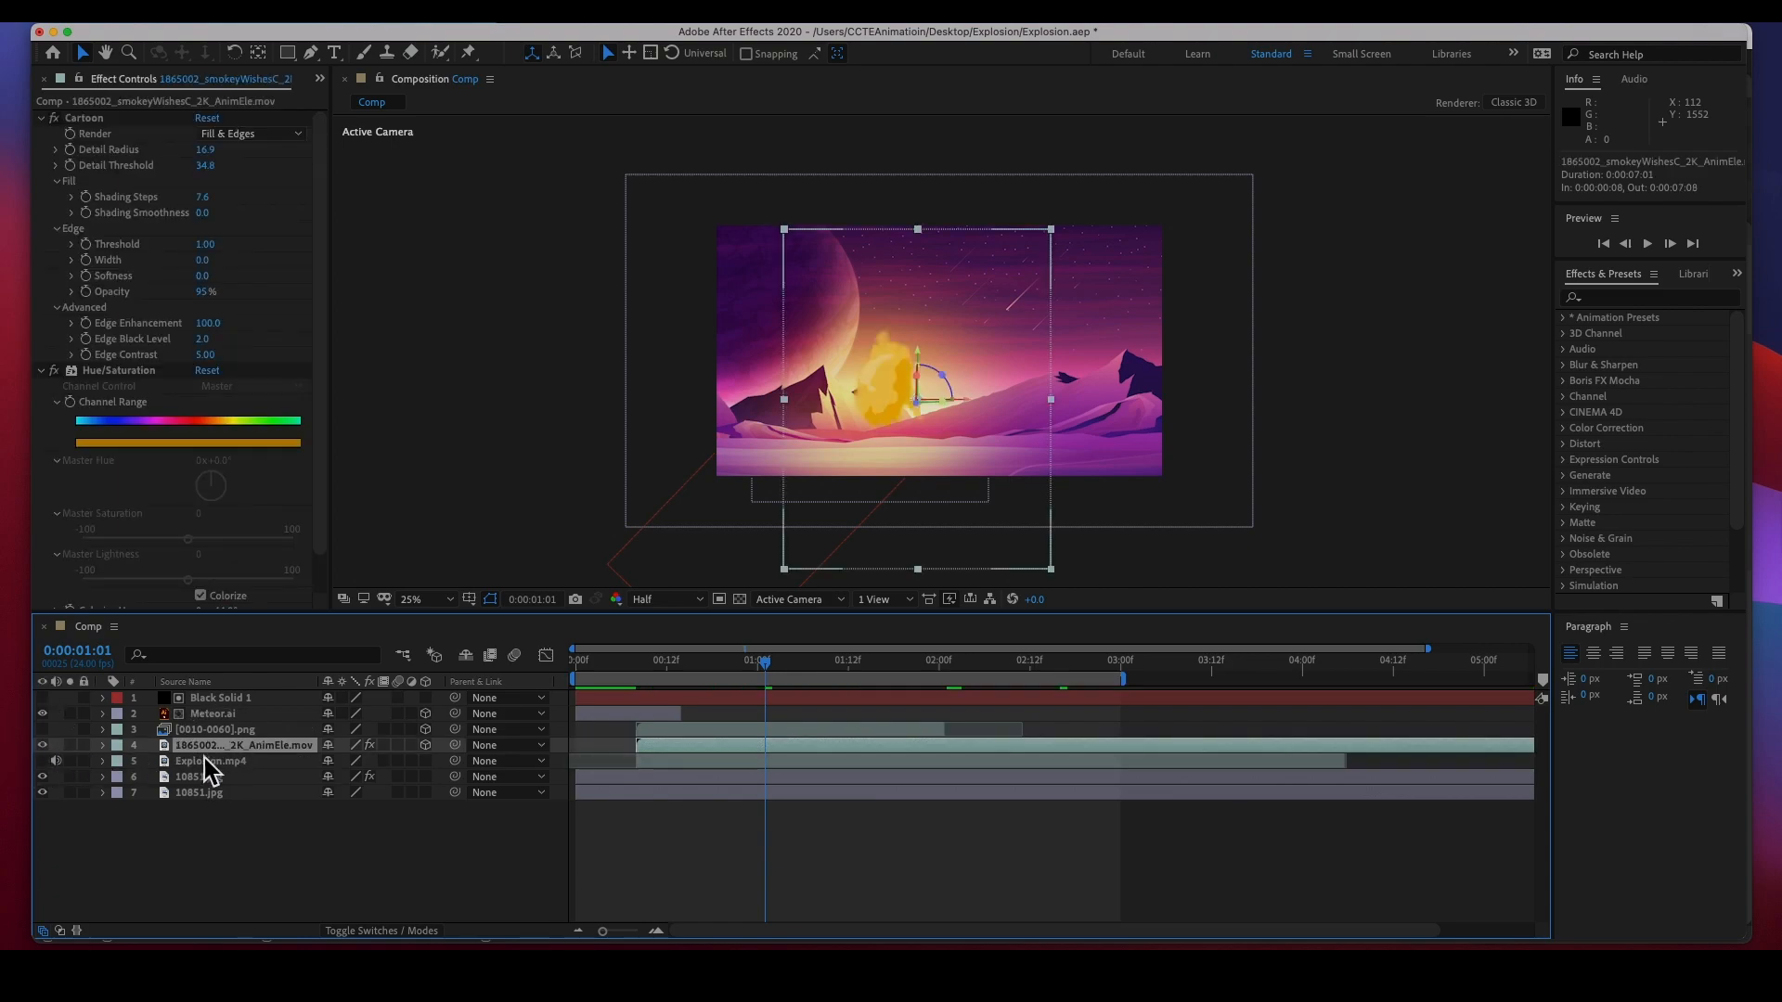
{"action": "left_click_drag", "start_coordinate": [773, 670], "coordinate": [863, 686]}
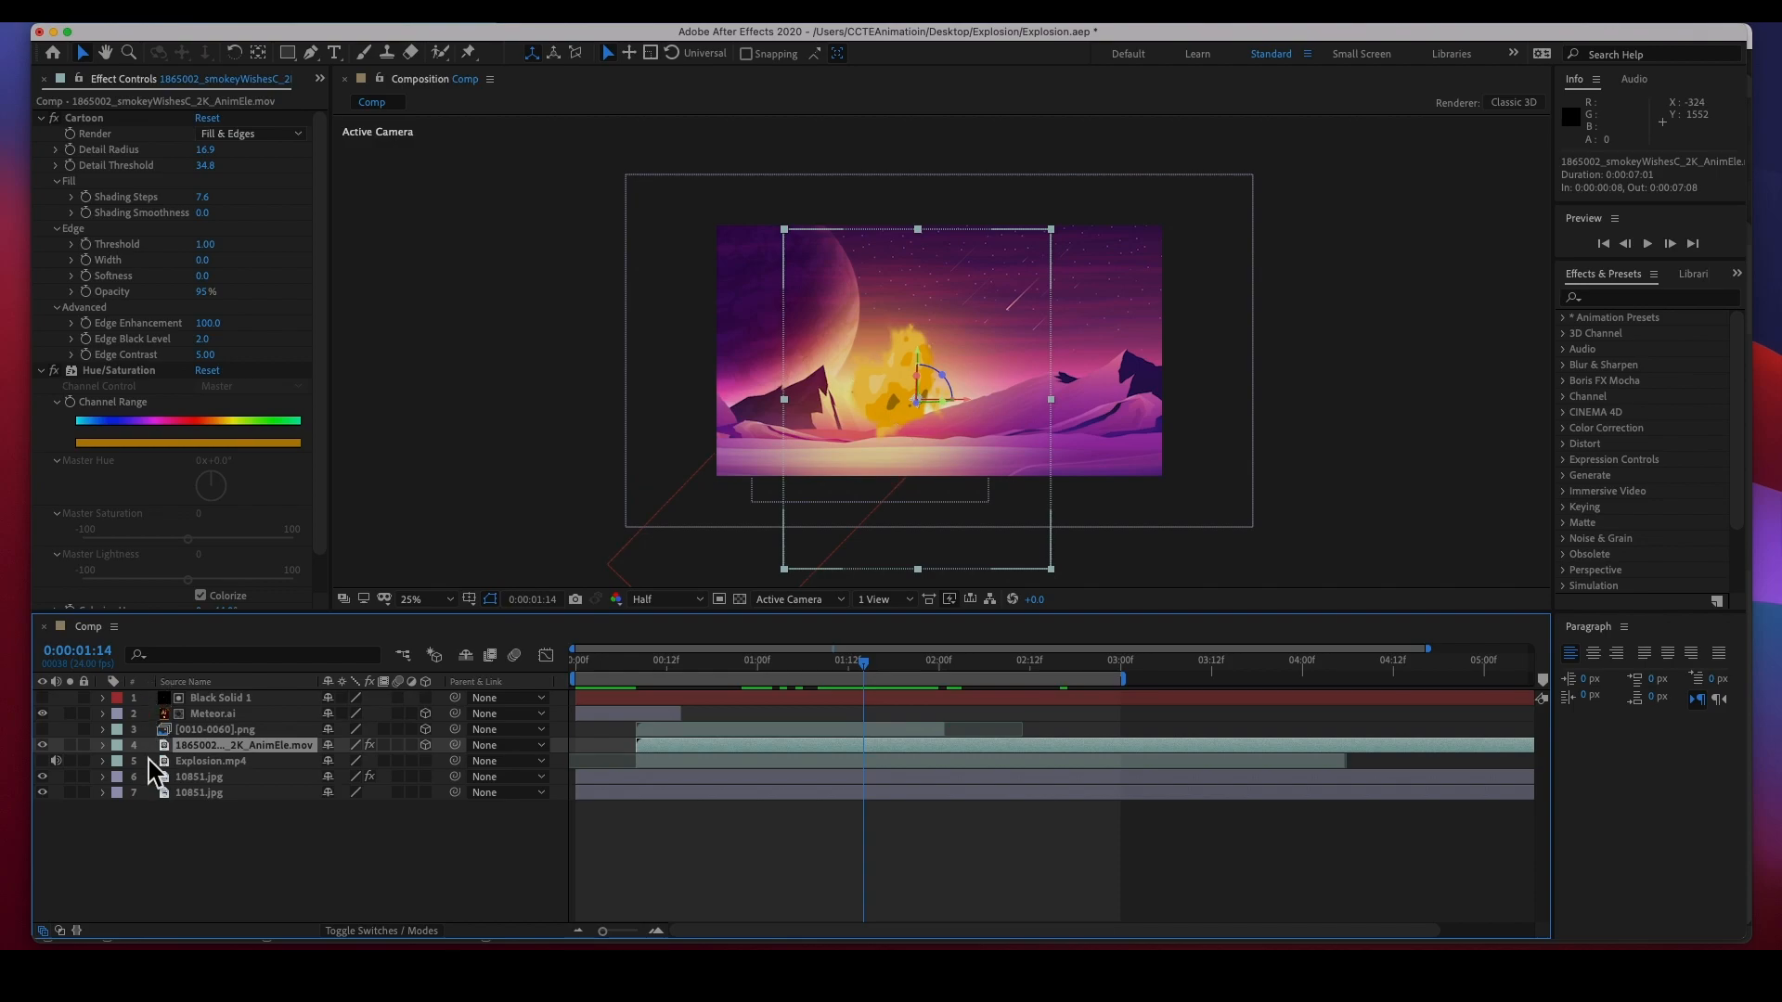
- Show the [0010-0060].png explosion layer together with the smoke movie and scrub back through the composite to 0:00:01:00 and 0:00:00:04
{"action": "left_click", "coordinate": [42, 745]}
{"action": "left_click", "coordinate": [848, 665]}
{"action": "left_click_drag", "start_coordinate": [848, 673], "coordinate": [759, 672]}
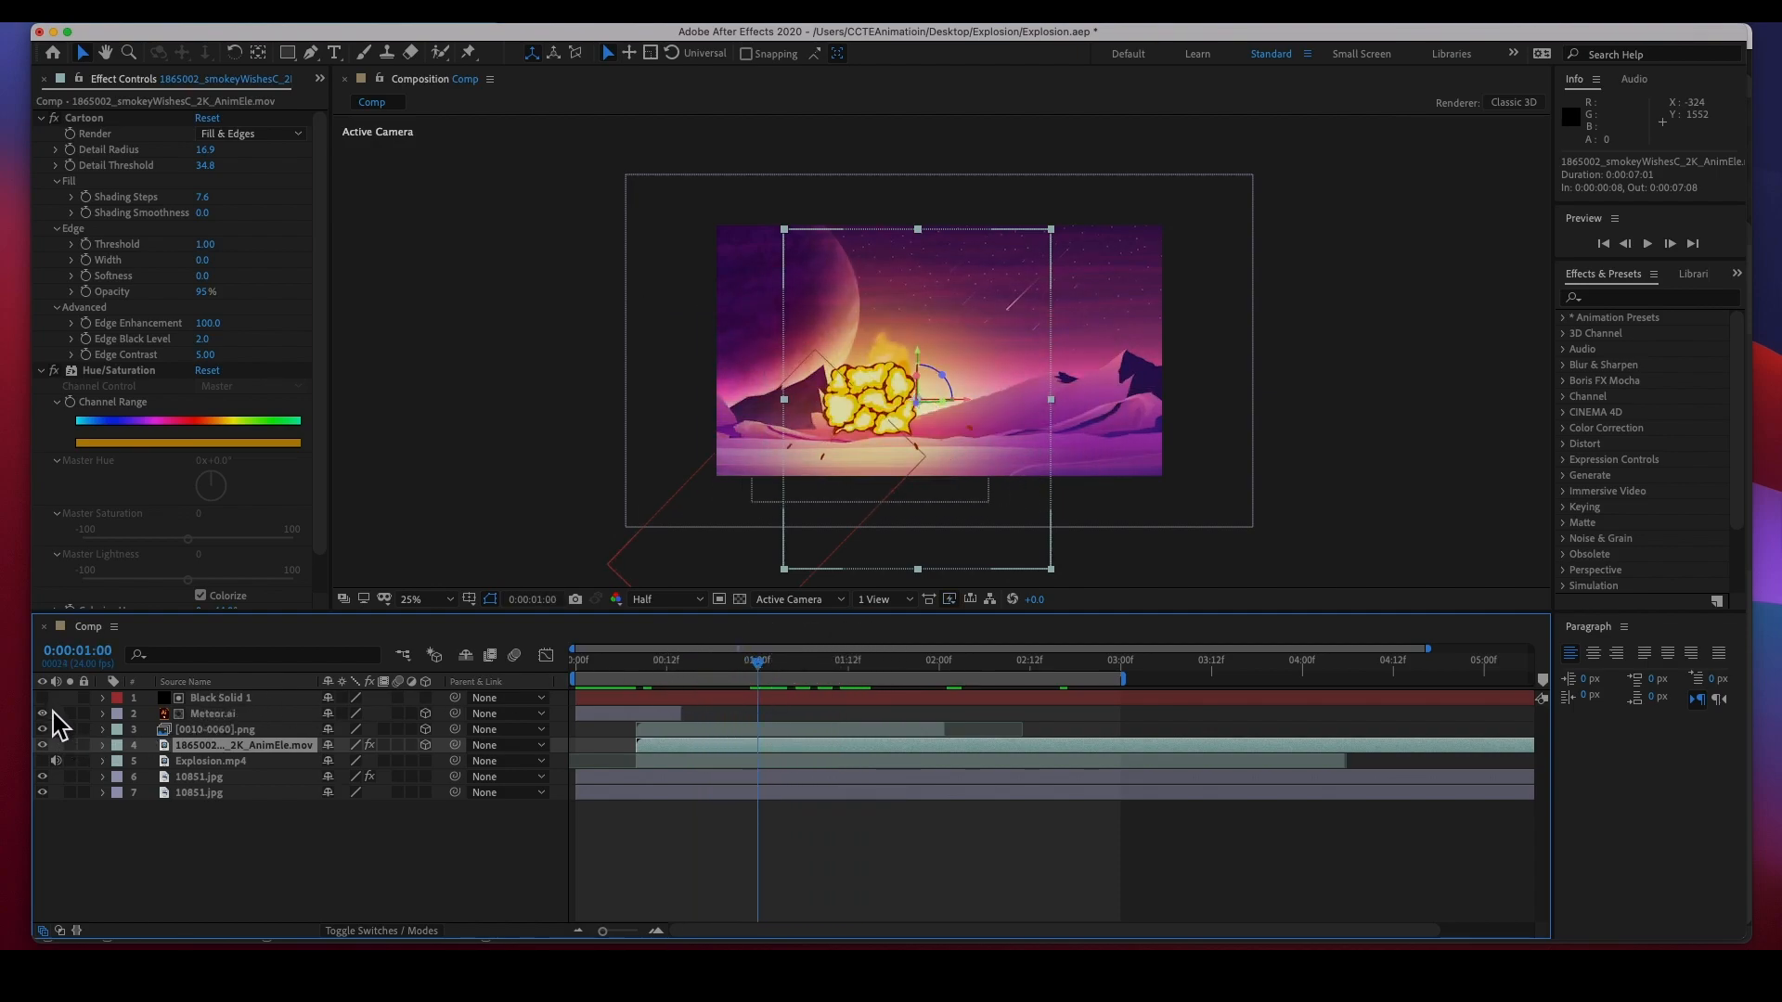
{"action": "left_click_drag", "start_coordinate": [750, 670], "coordinate": [608, 674]}
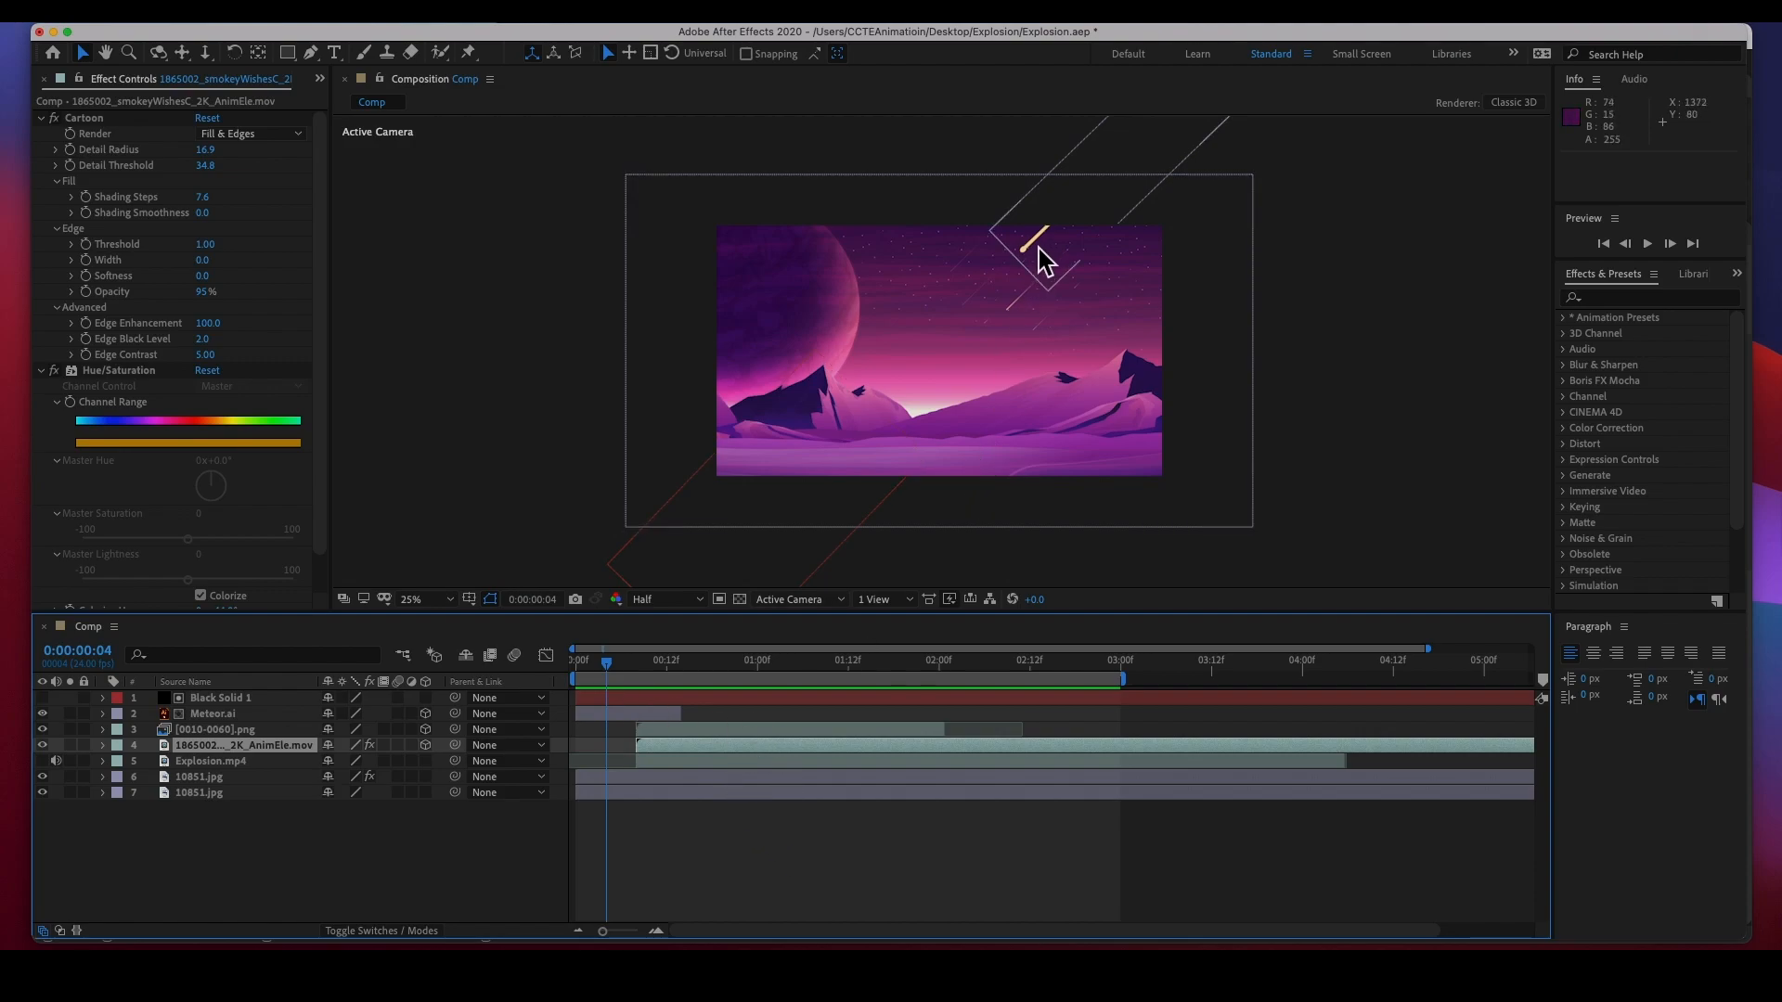
- Preview the full composite with meteor, explosion and smoke at 50% magnification, and stop the playback
{"action": "key", "text": "space"}
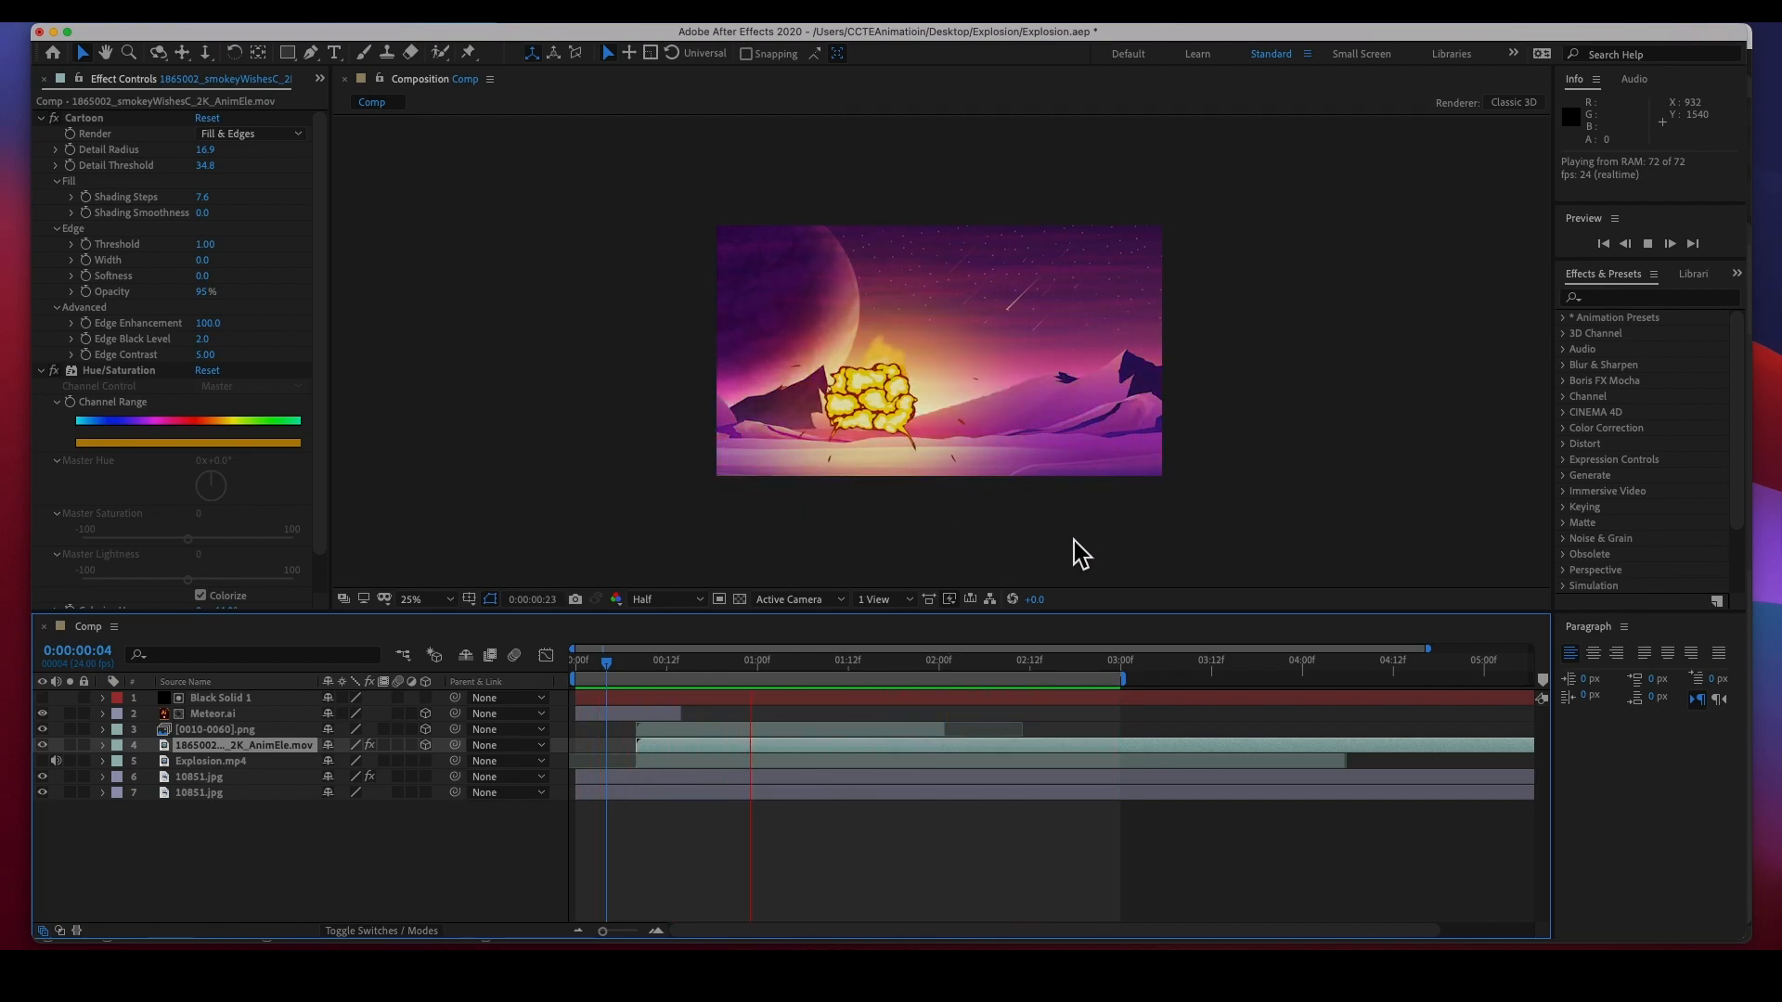
{"action": "scroll", "coordinate": [1022, 432], "scroll_direction": "up", "scroll_amount": 2}
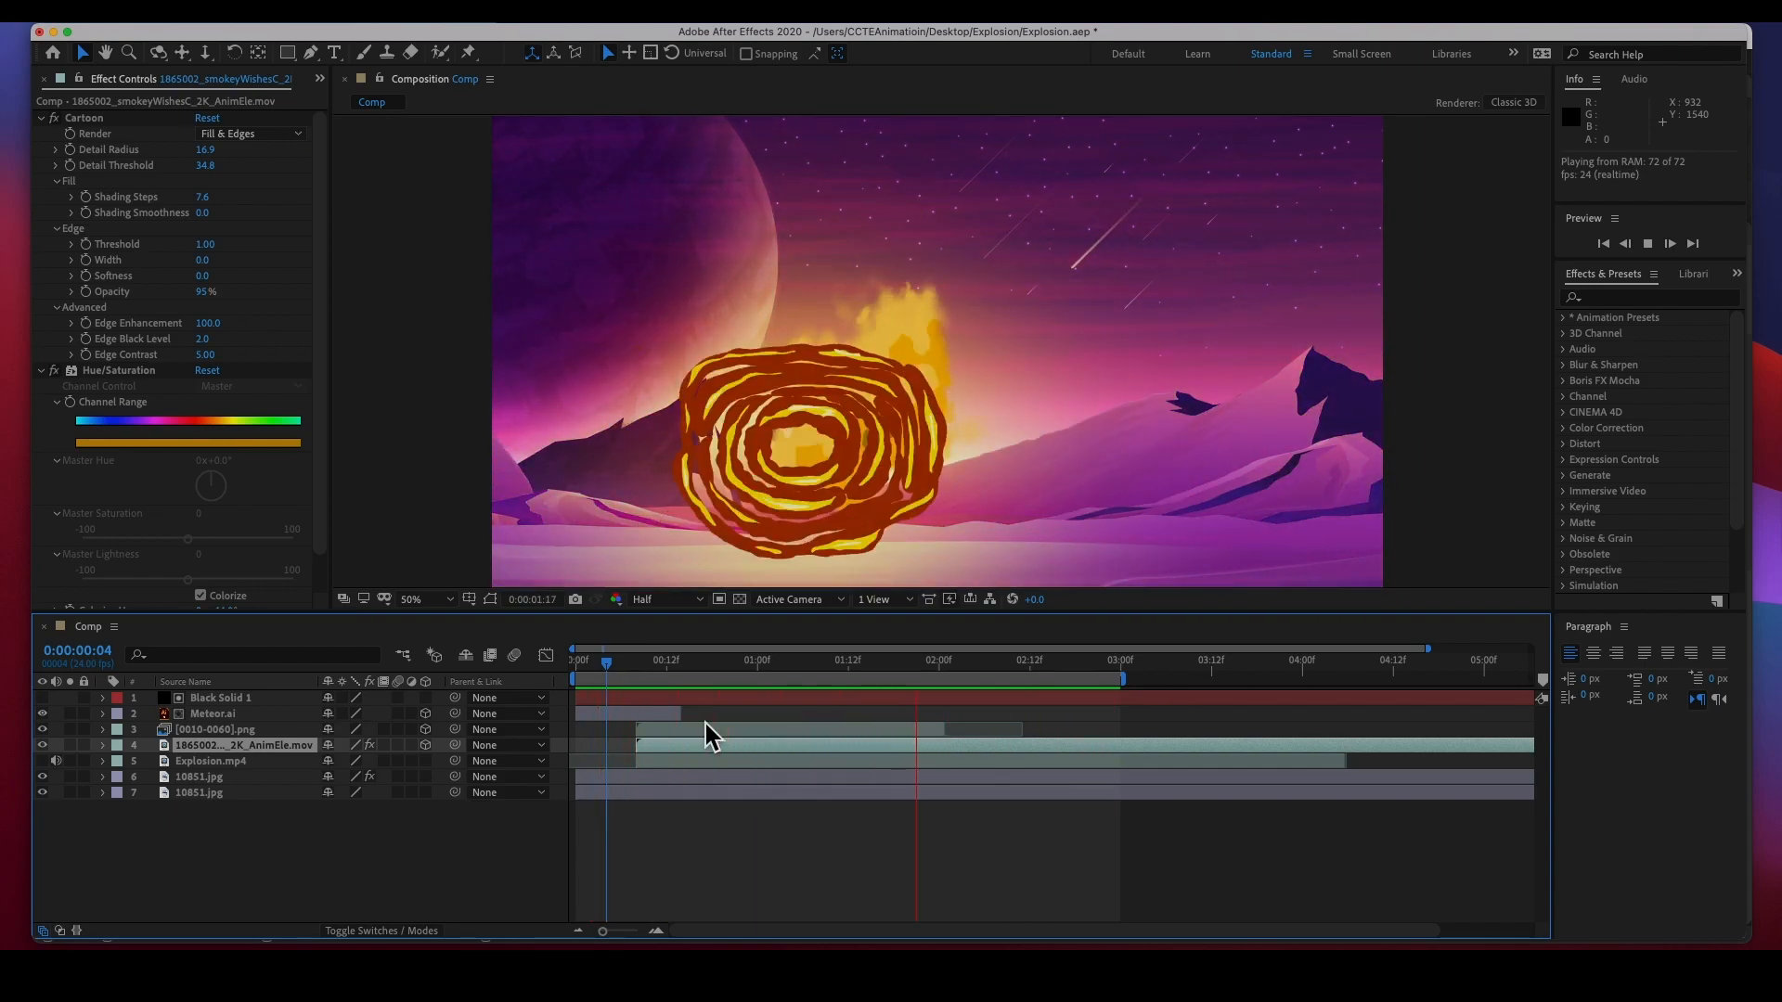
{"action": "key", "text": "space"}
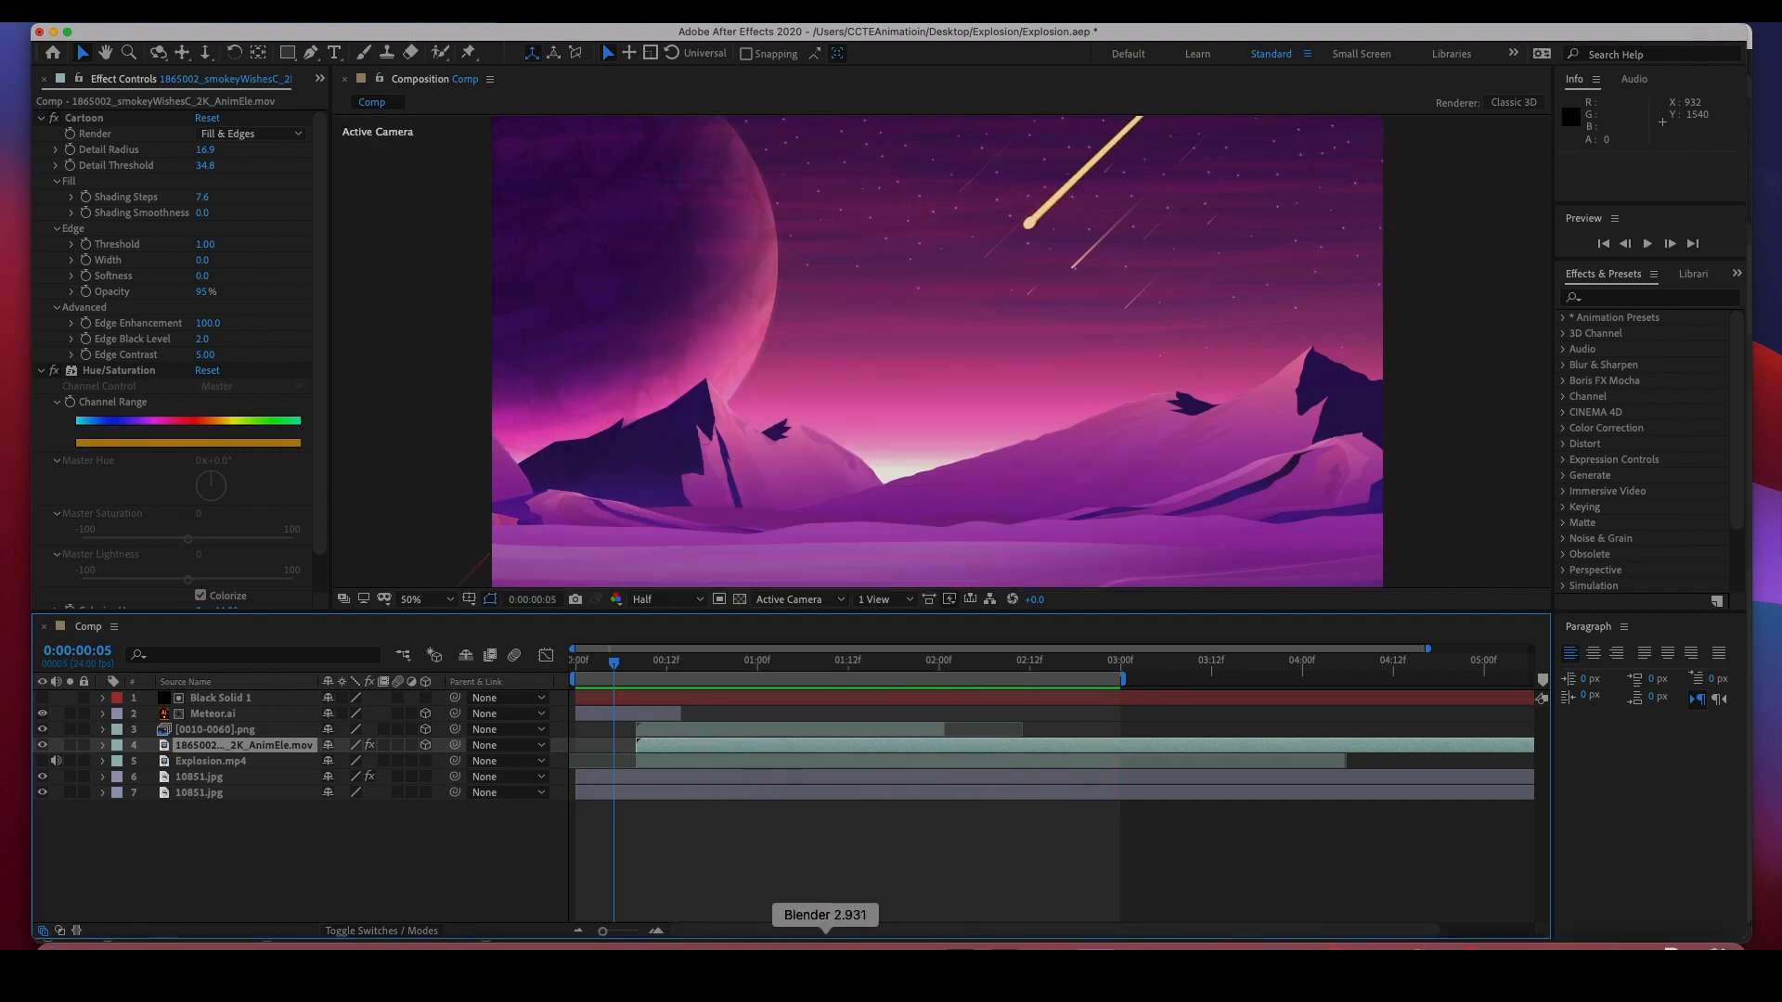
- Switch to Blender and play the Explosion 03.blend animation to compare its lighting
{"action": "left_click", "coordinate": [825, 941]}
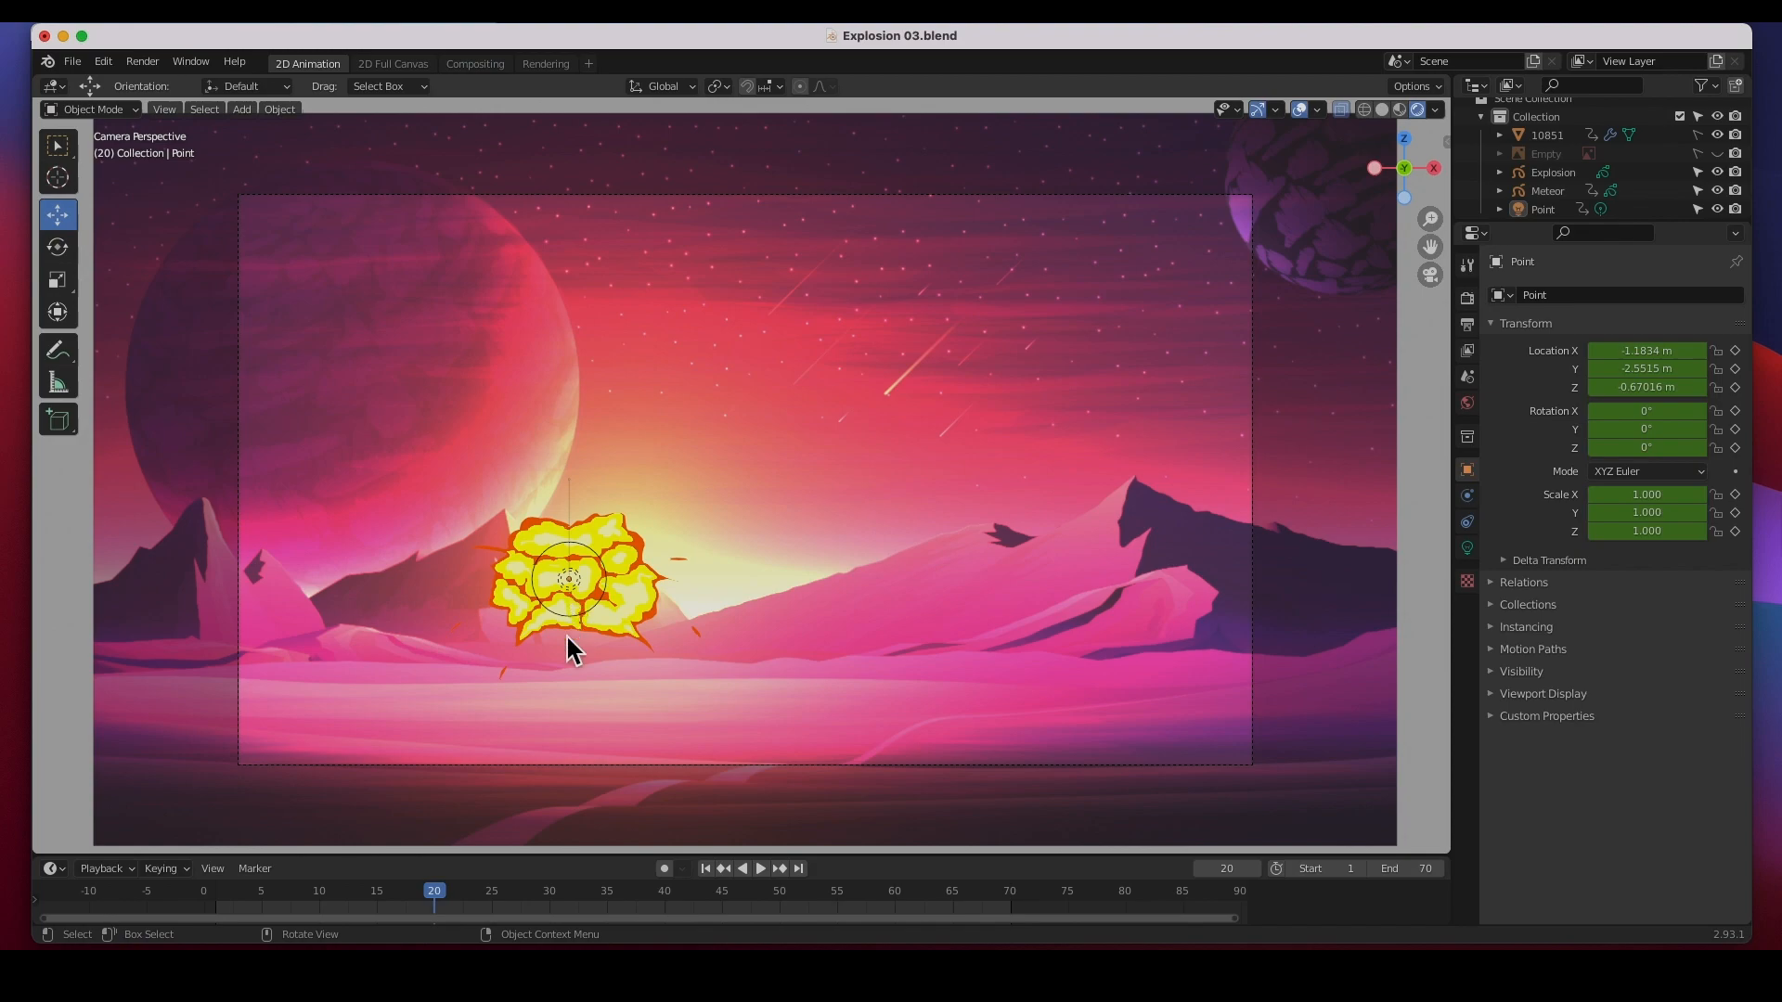
{"action": "left_click", "coordinate": [765, 876]}
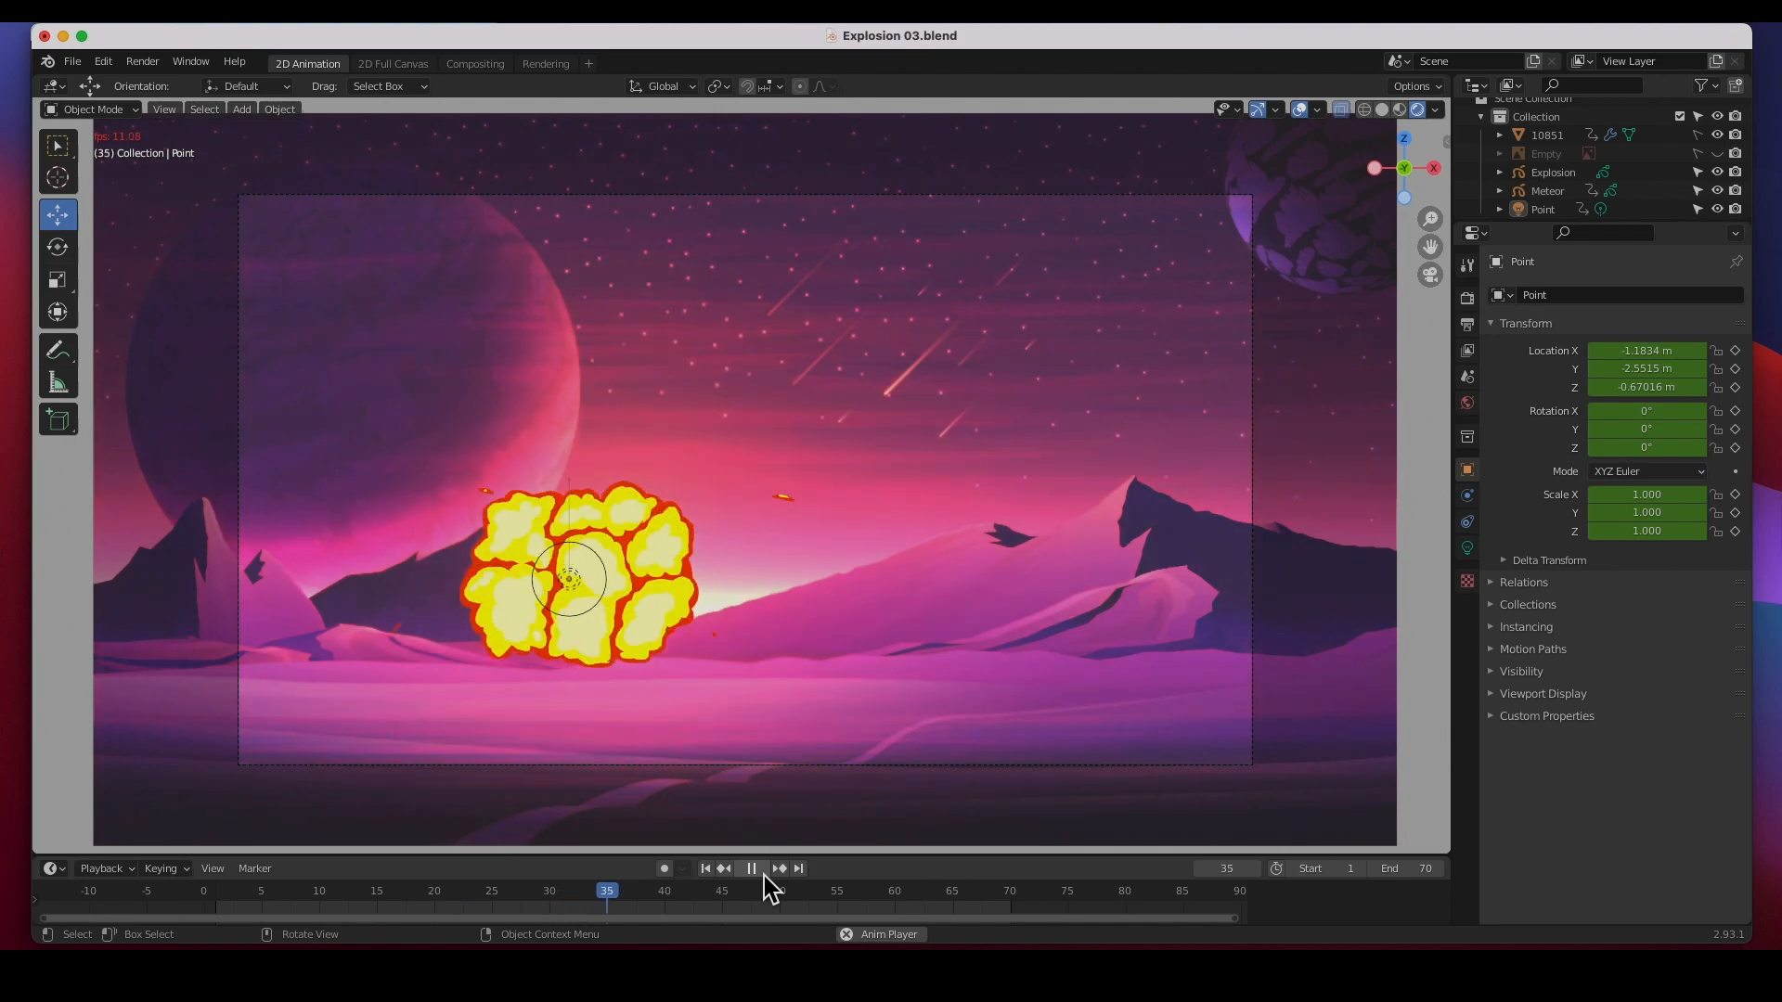